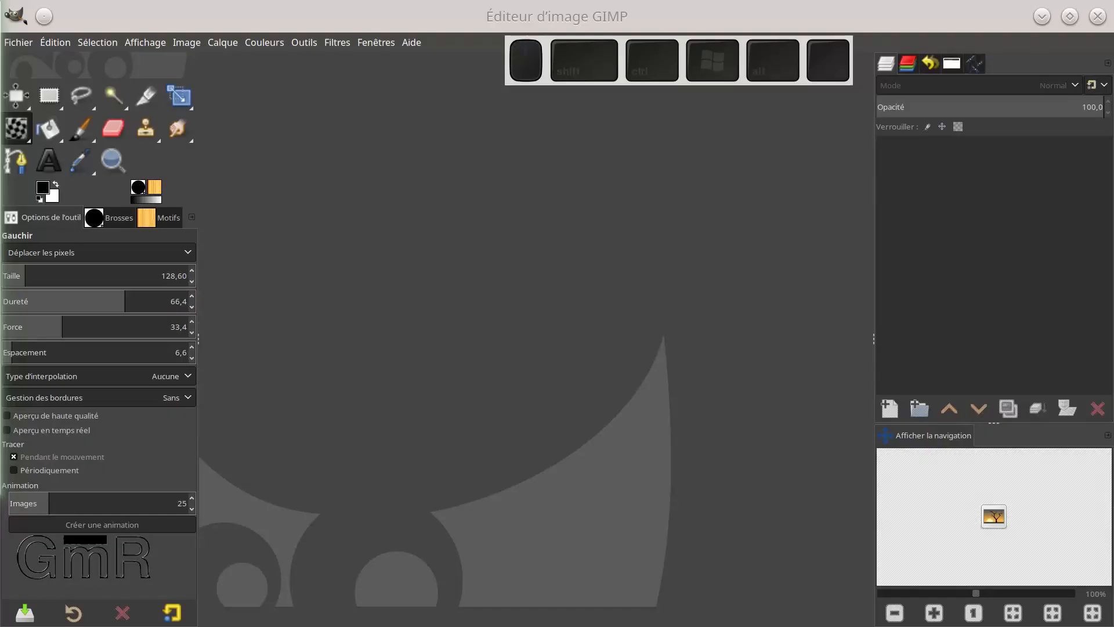
Step: Load damier.png as an image and keep the Warp tool's behaviour on "Déplacer les pixels"
{"action": "left_click_drag", "start_coordinate": [0, 232], "coordinate": [532, 252]}
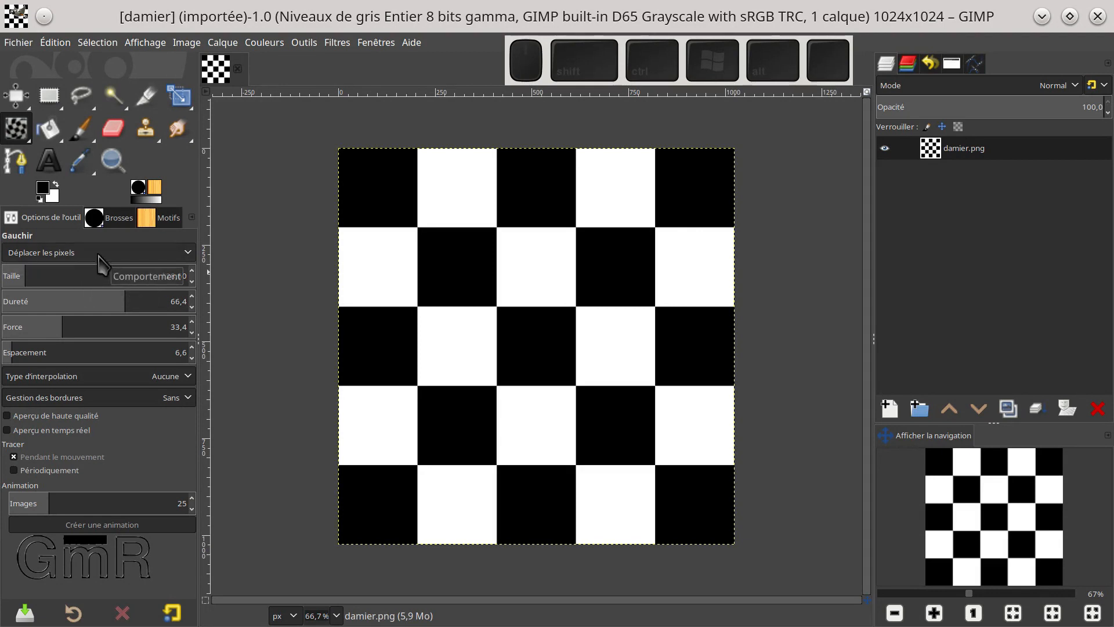
{"action": "left_click", "coordinate": [190, 254]}
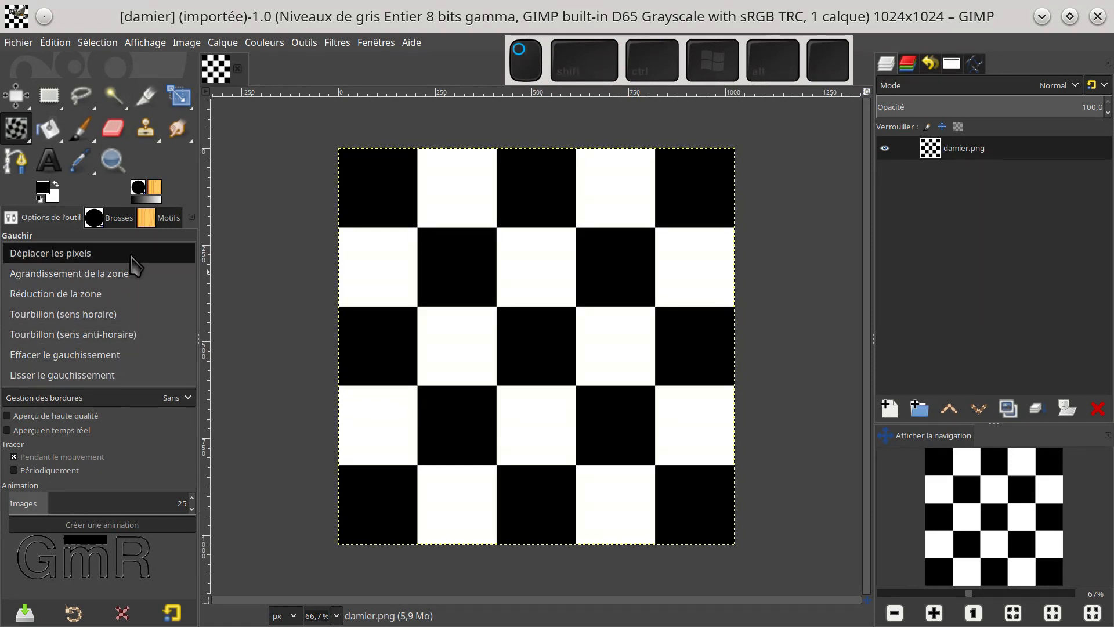
{"action": "left_click", "coordinate": [164, 252]}
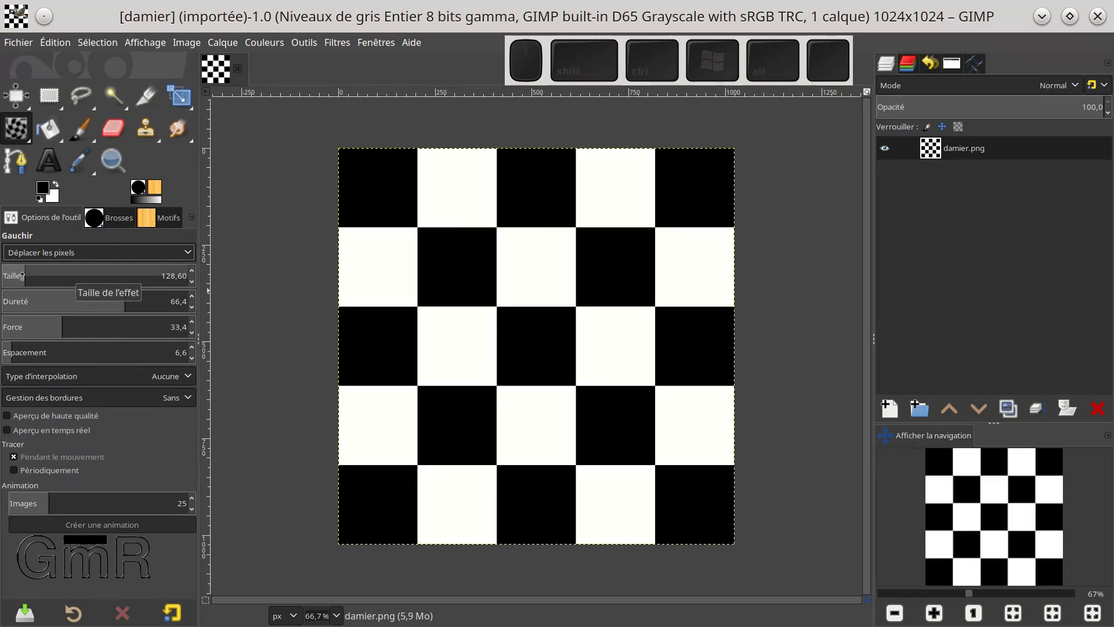
Step: Set the Warp tool's size to 411,80, hardness to 77,6 and spacing to 19,5, keeping the interpolation type on "Aucune"
{"action": "left_click_drag", "start_coordinate": [22, 275], "coordinate": [109, 276]}
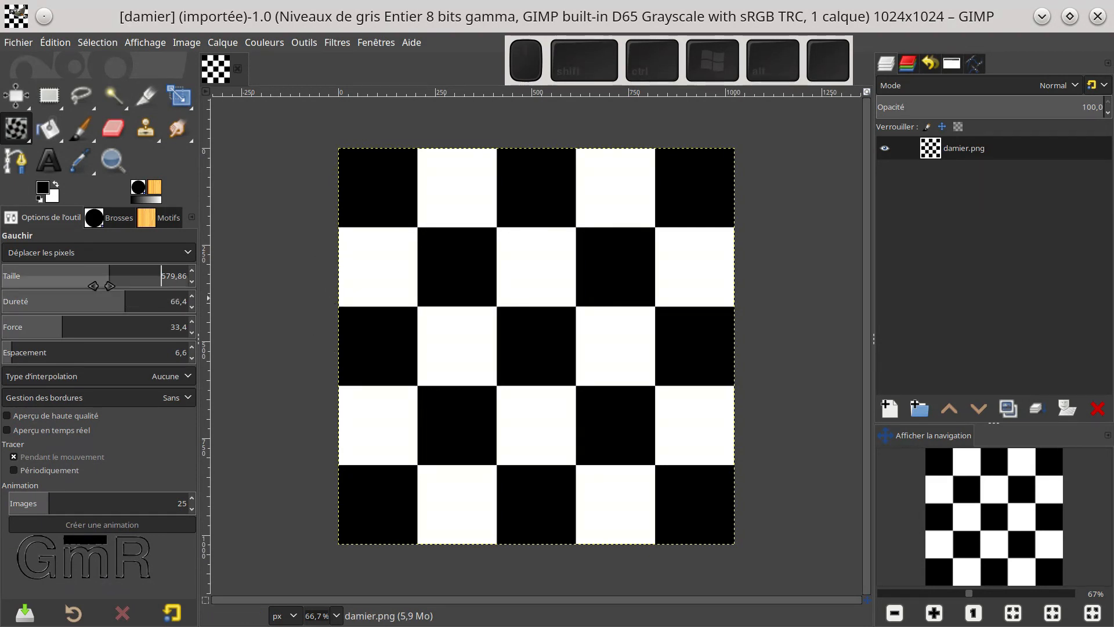
{"action": "left_click_drag", "start_coordinate": [120, 275], "coordinate": [78, 277]}
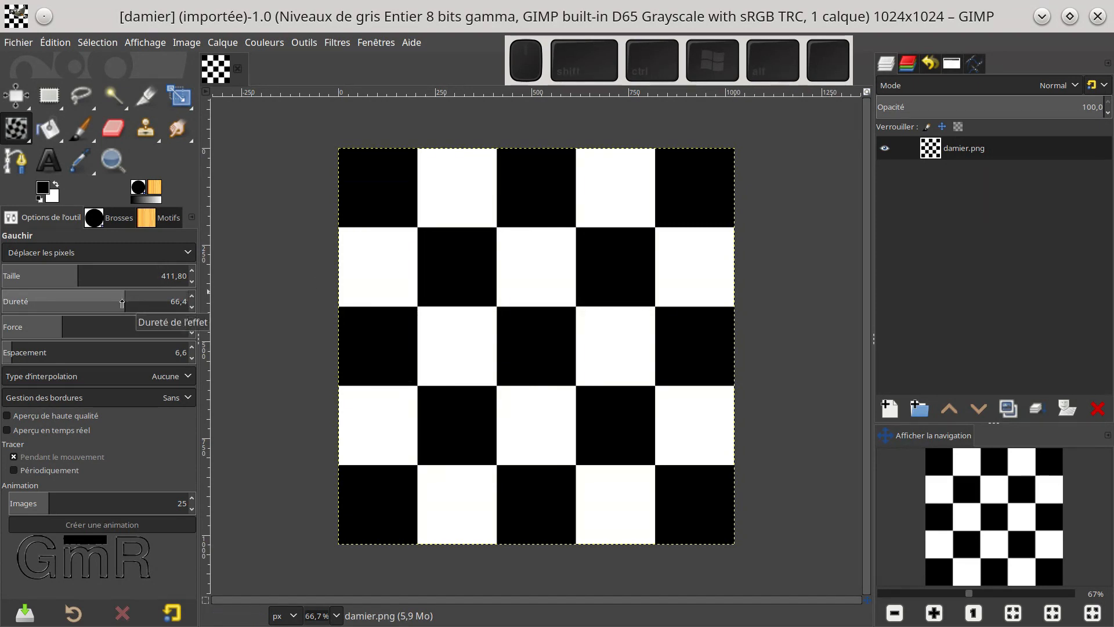
{"action": "left_click_drag", "start_coordinate": [122, 303], "coordinate": [146, 303]}
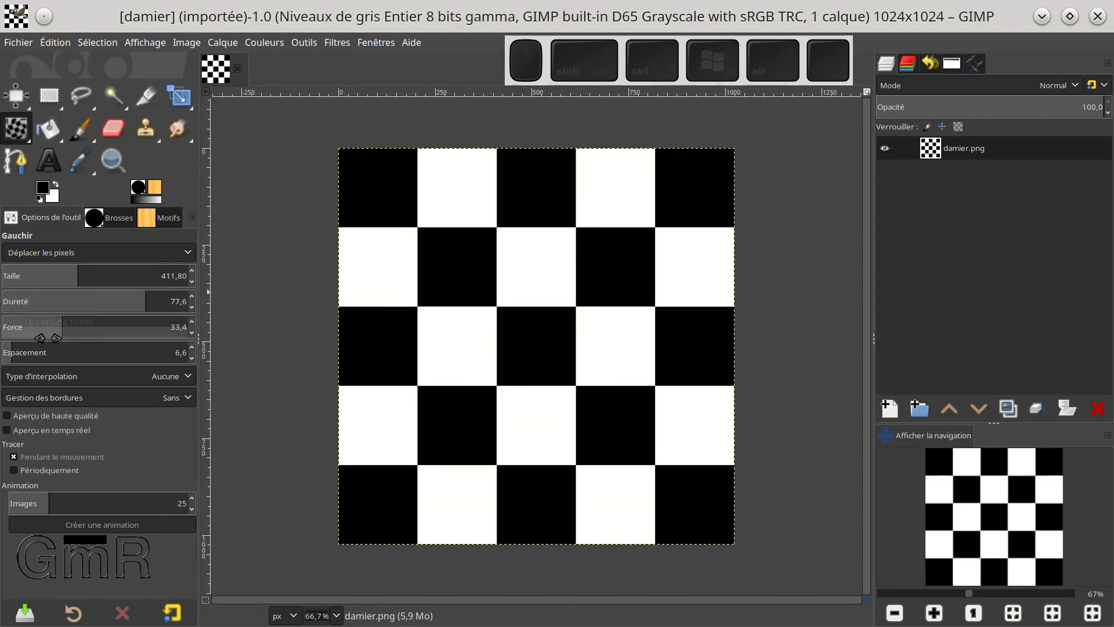
{"action": "mouse_move", "coordinate": [24, 355]}
{"action": "left_mouse_down"}
{"action": "mouse_move", "coordinate": [71, 356]}
{"action": "mouse_move", "coordinate": [35, 355]}
{"action": "left_mouse_up"}
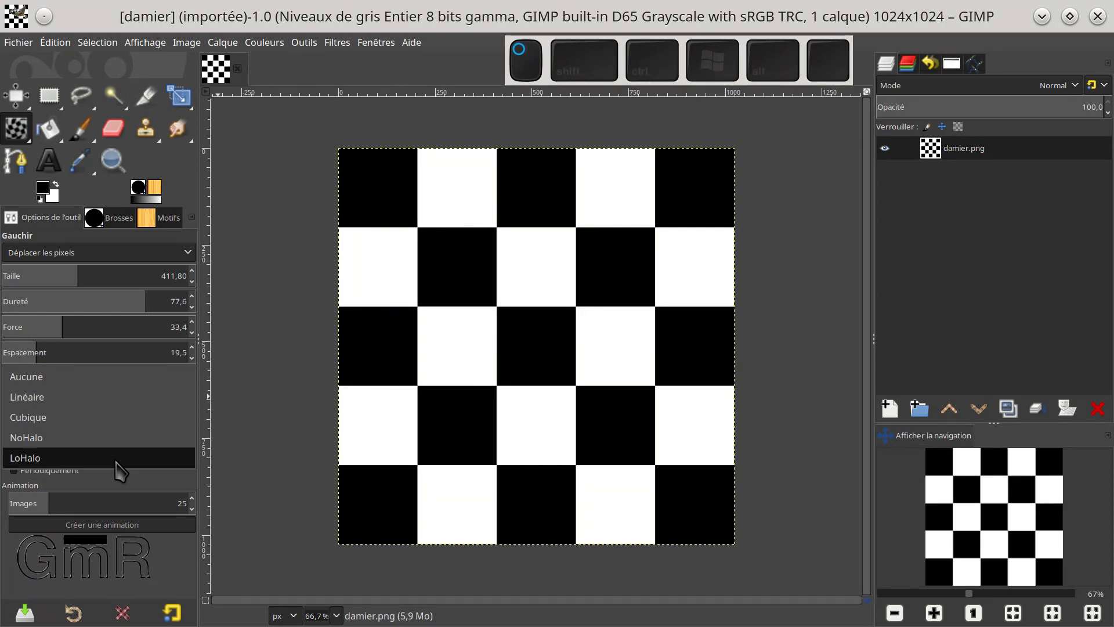
{"action": "left_click", "coordinate": [114, 384]}
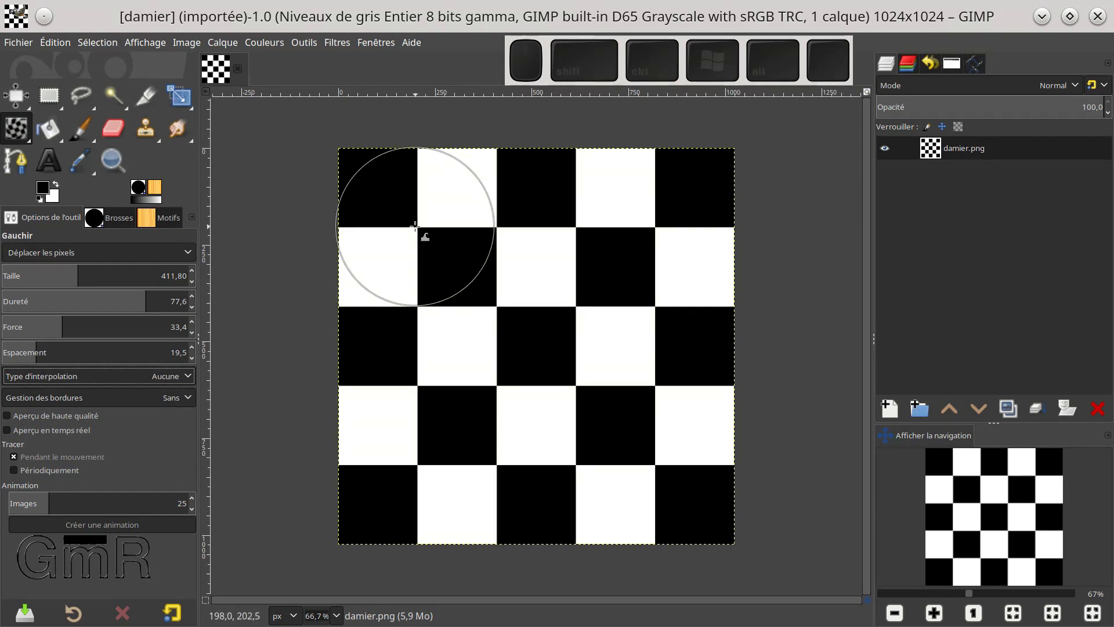
Step: Warp the checkerboard's upper-left squares rightward and its corner inward, raising the force to 100,0 for the final stroke
{"action": "left_click_drag", "start_coordinate": [414, 226], "coordinate": [525, 224]}
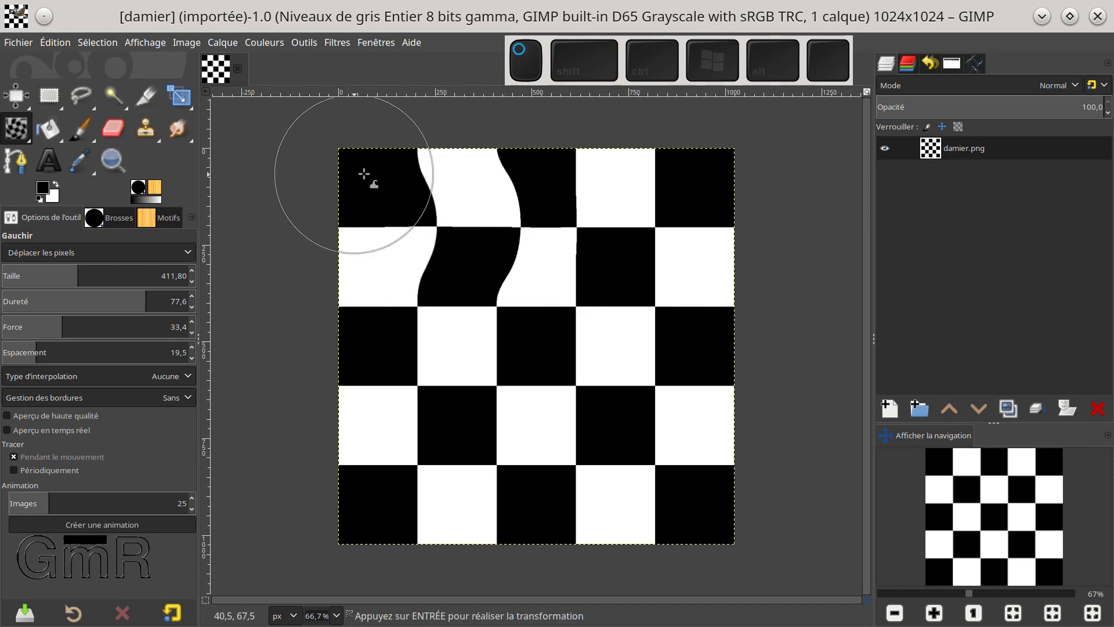
{"action": "mouse_move", "coordinate": [404, 172]}
{"action": "left_mouse_down"}
{"action": "mouse_move", "coordinate": [459, 180]}
{"action": "mouse_move", "coordinate": [351, 151]}
{"action": "mouse_move", "coordinate": [402, 143]}
{"action": "mouse_move", "coordinate": [464, 175]}
{"action": "mouse_move", "coordinate": [364, 148]}
{"action": "mouse_move", "coordinate": [386, 181]}
{"action": "left_mouse_up"}
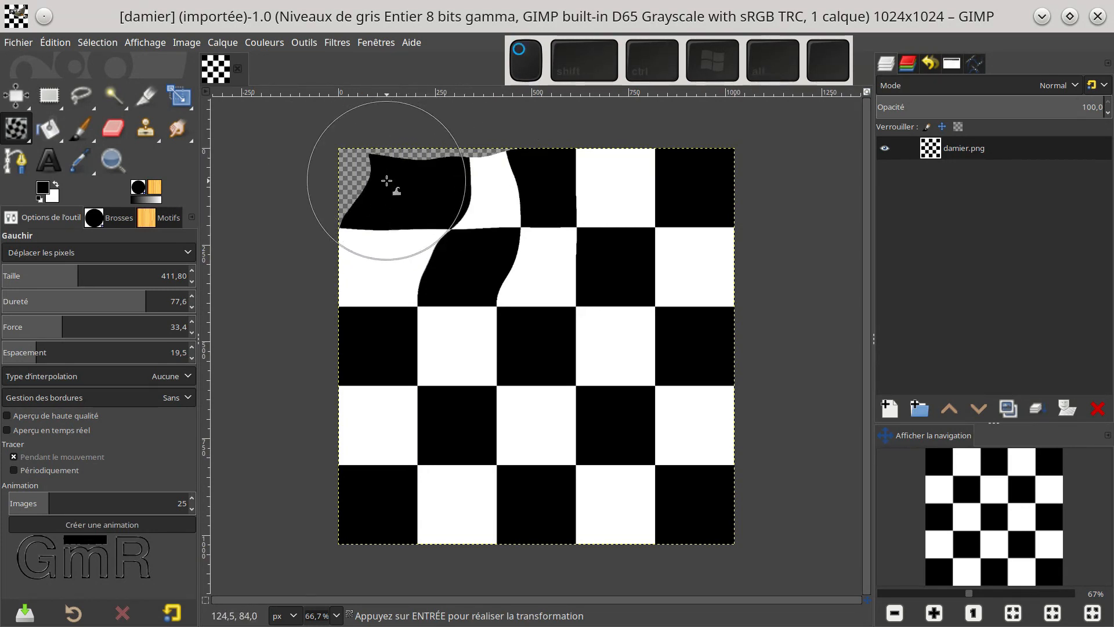
{"action": "left_click_drag", "start_coordinate": [102, 326], "coordinate": [196, 327]}
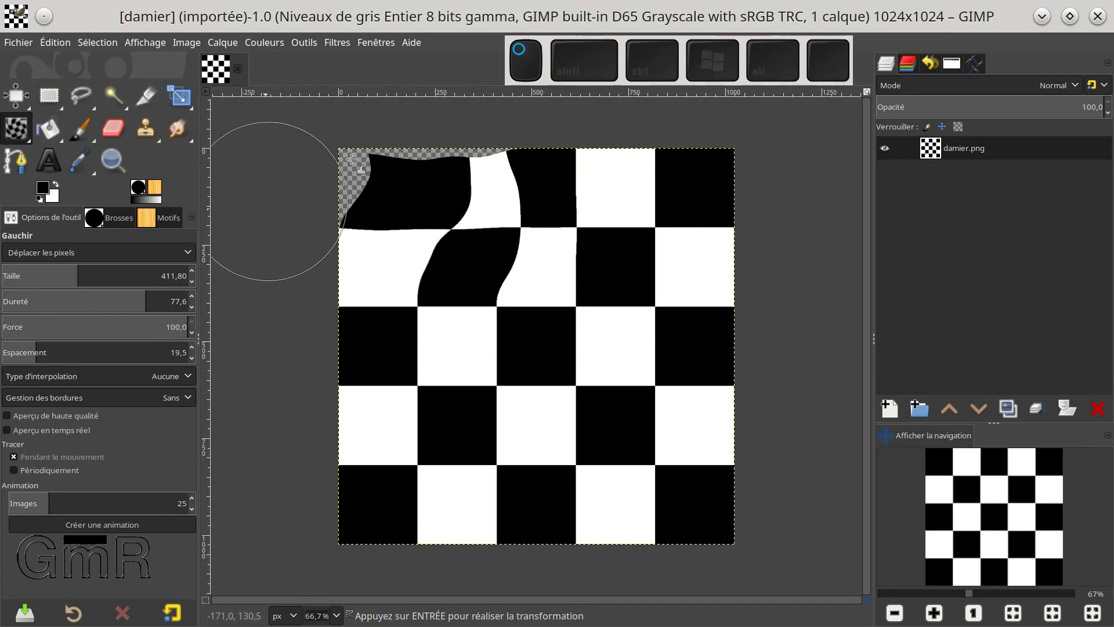
{"action": "mouse_move", "coordinate": [381, 166]}
{"action": "left_mouse_down"}
{"action": "mouse_move", "coordinate": [433, 217]}
{"action": "mouse_move", "coordinate": [362, 158]}
{"action": "mouse_move", "coordinate": [294, 162]}
{"action": "mouse_move", "coordinate": [422, 186]}
{"action": "mouse_move", "coordinate": [402, 178]}
{"action": "left_mouse_up"}
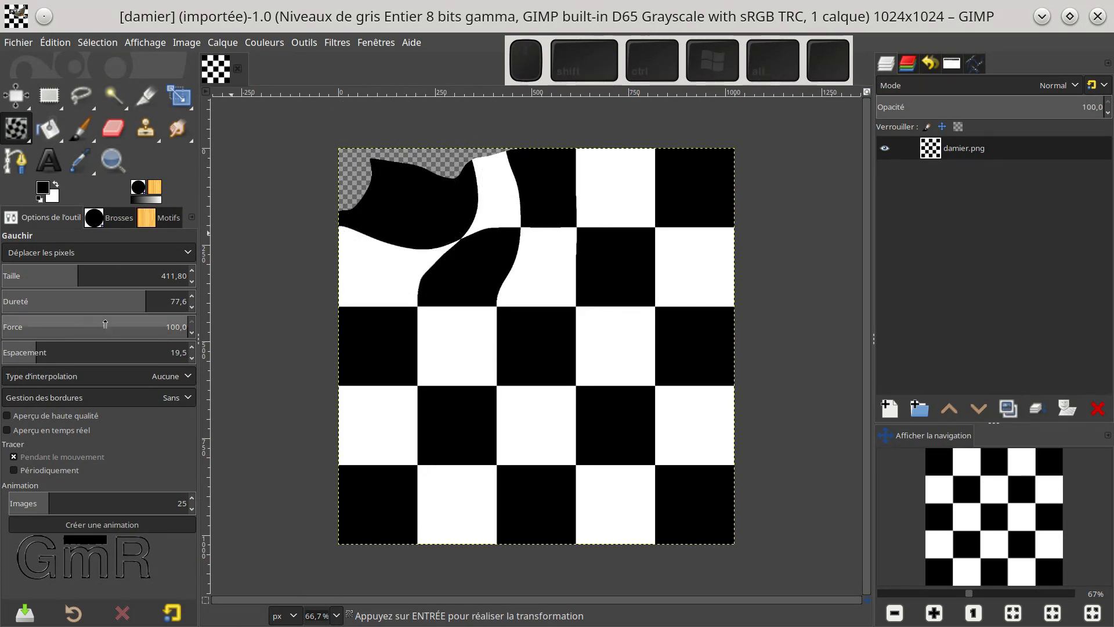
Step: Reduce the Warp tool's force to 67,9
{"action": "left_click_drag", "start_coordinate": [118, 324], "coordinate": [127, 326]}
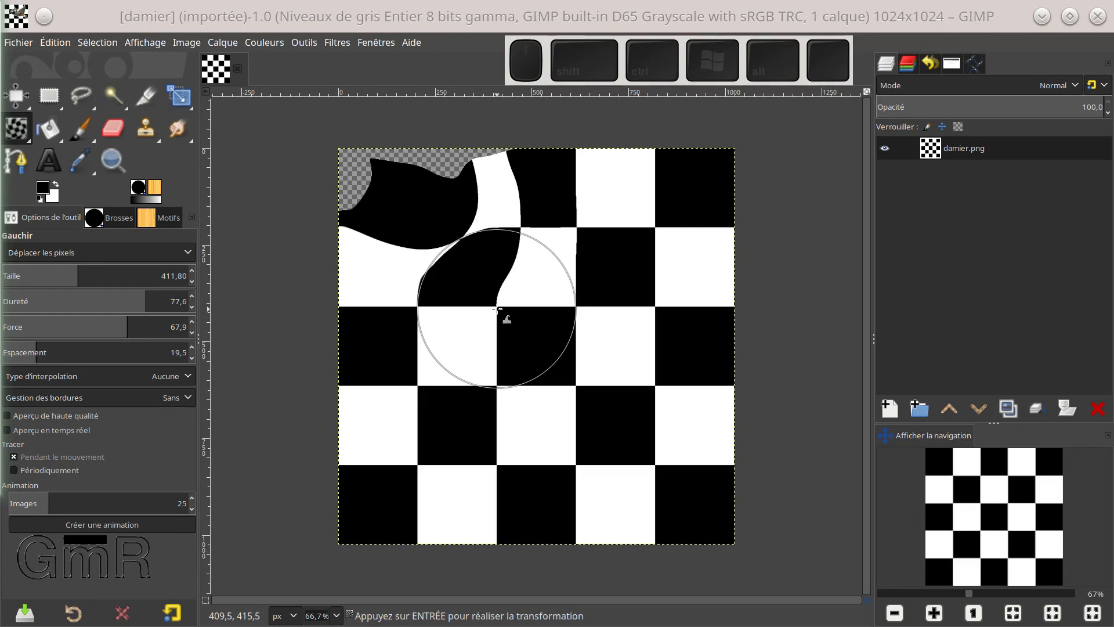
{"action": "mouse_move", "coordinate": [497, 307]}
{"action": "left_mouse_down"}
{"action": "mouse_move", "coordinate": [485, 328]}
{"action": "mouse_move", "coordinate": [507, 321]}
{"action": "left_mouse_up"}
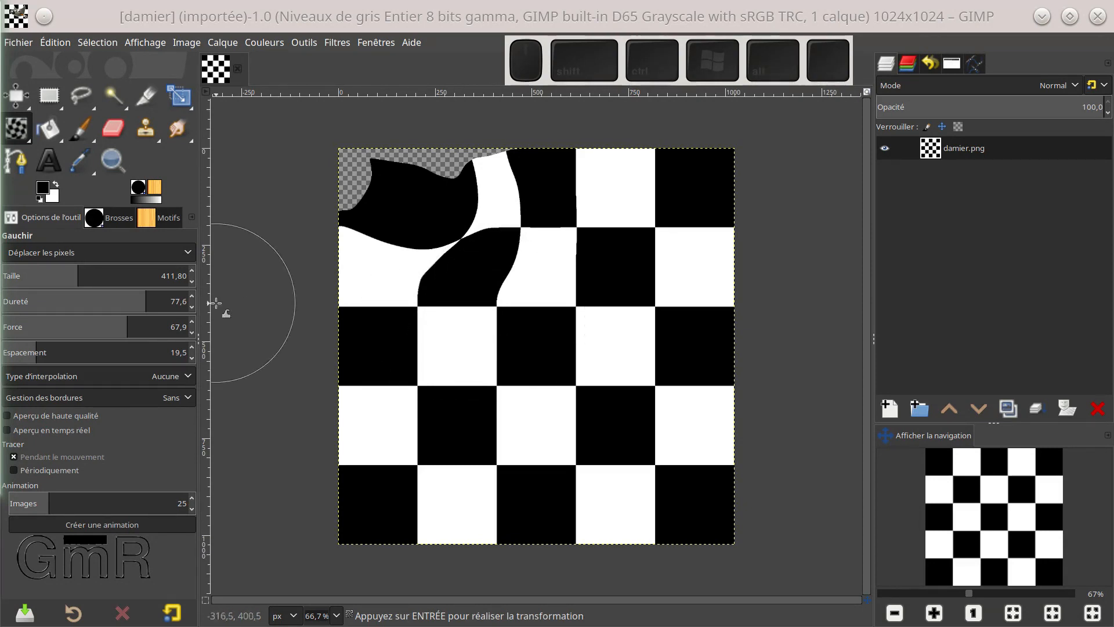
Step: Try a warp stroke at hardness 100,0 on the checkerboard's central squares, and undo the stroke
{"action": "left_click_drag", "start_coordinate": [148, 302], "coordinate": [187, 302]}
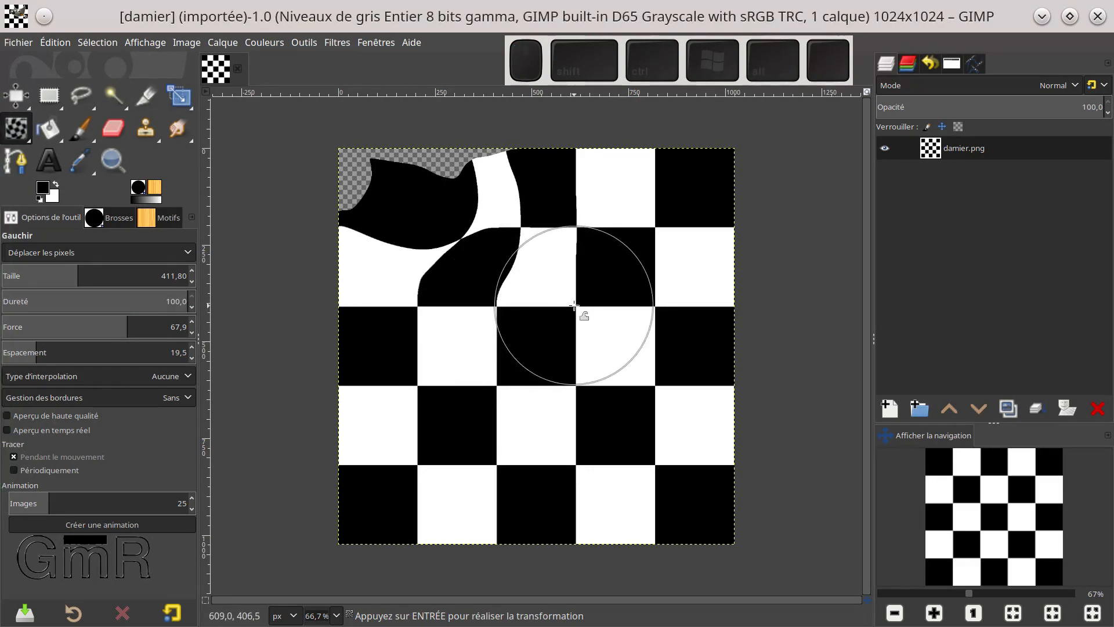
{"action": "left_click_drag", "start_coordinate": [574, 304], "coordinate": [533, 325]}
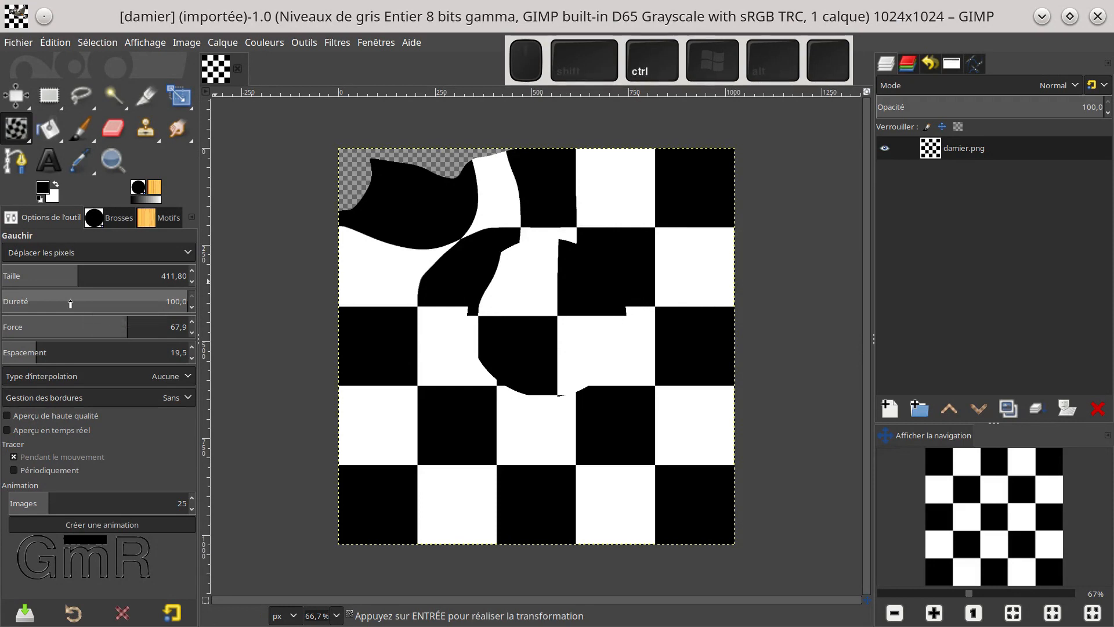
{"action": "key", "text": "ctrl+z"}
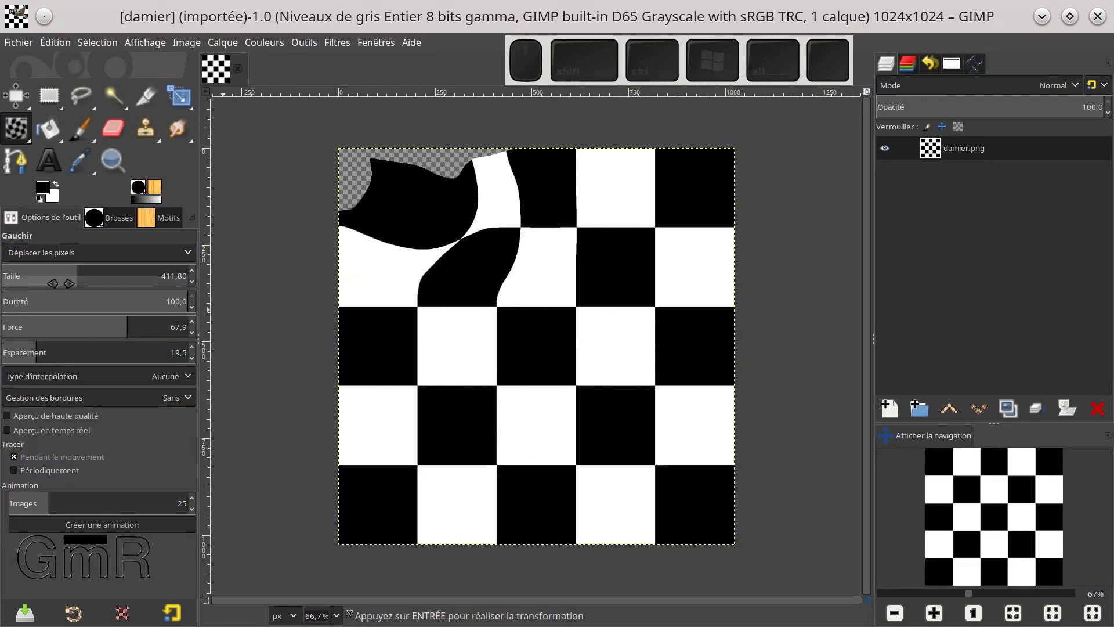
Step: Set the warp hardness to 11,5 and nudge the corner where the squares meet just above and right of the image centre
{"action": "left_click", "coordinate": [117, 298]}
{"action": "left_click_drag", "start_coordinate": [116, 298], "coordinate": [23, 300]}
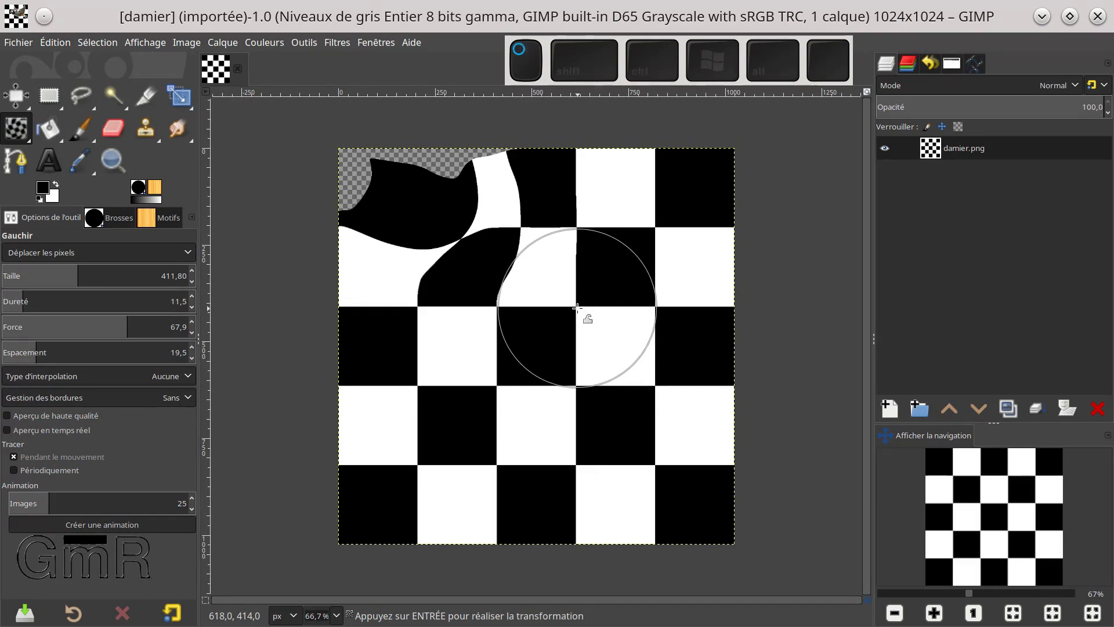
{"action": "mouse_move", "coordinate": [552, 308]}
{"action": "left_mouse_down"}
{"action": "mouse_move", "coordinate": [547, 288]}
{"action": "mouse_move", "coordinate": [611, 303]}
{"action": "mouse_move", "coordinate": [567, 319]}
{"action": "mouse_move", "coordinate": [507, 313]}
{"action": "mouse_move", "coordinate": [567, 303]}
{"action": "left_mouse_up"}
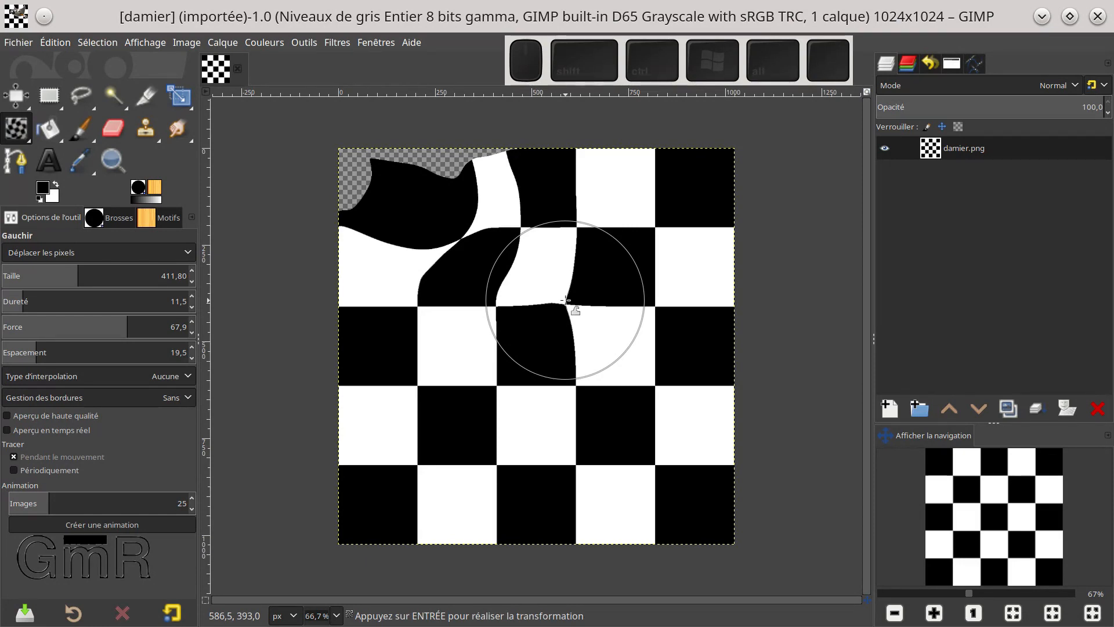
Step: Set the warp hardness to 42,4 and pull the corners of the second row's right-hand black square up and to the left
{"action": "left_click_drag", "start_coordinate": [27, 301], "coordinate": [96, 303]}
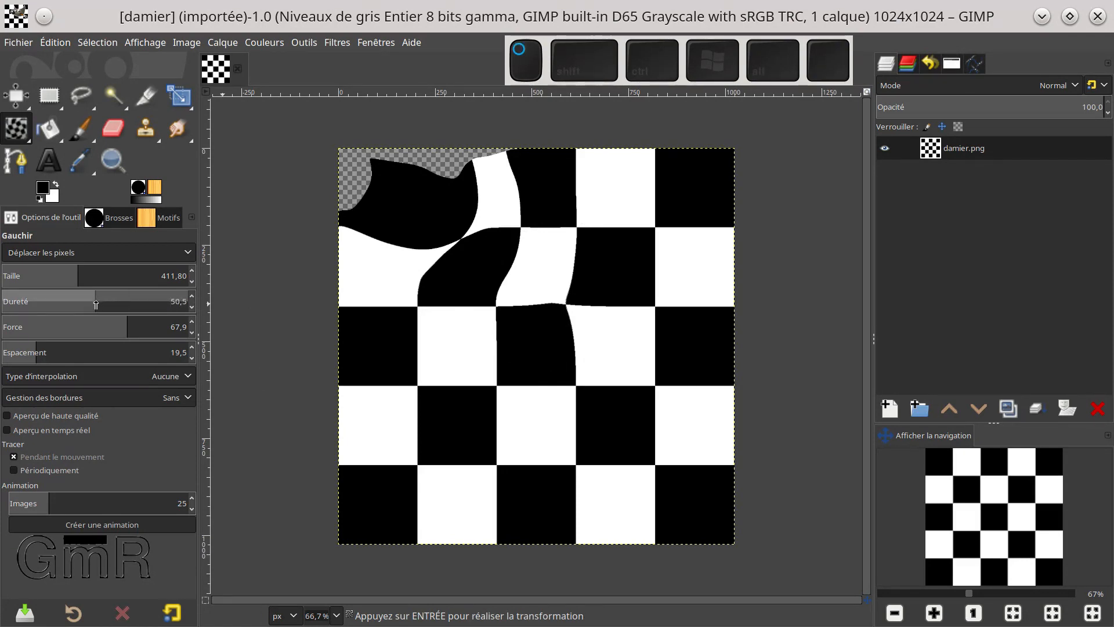
{"action": "left_click_drag", "start_coordinate": [96, 303], "coordinate": [80, 304]}
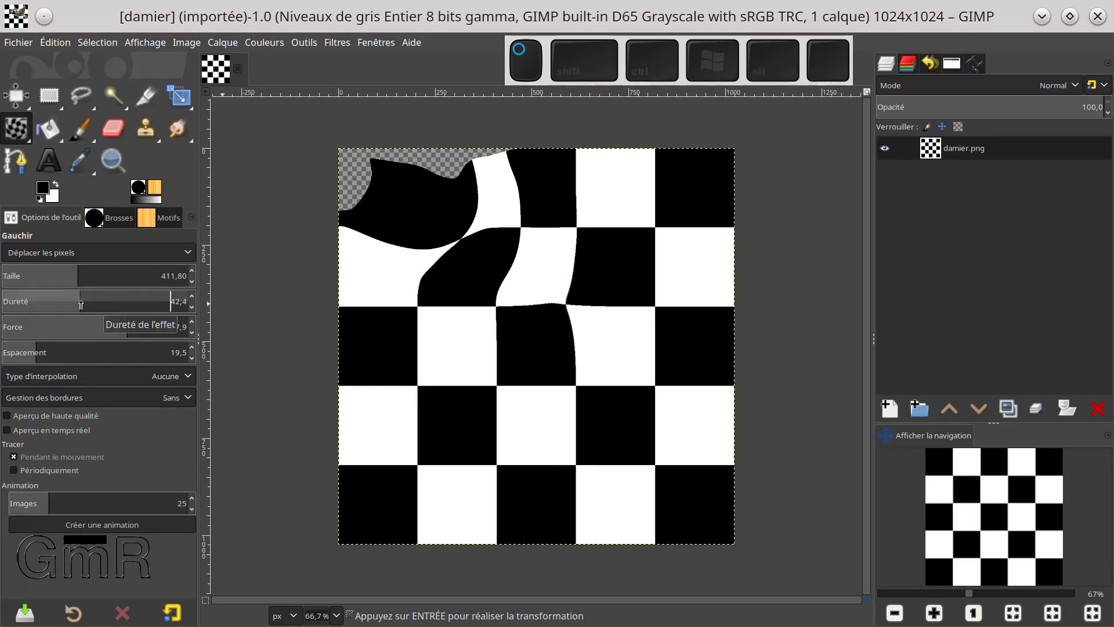
{"action": "left_click_drag", "start_coordinate": [647, 306], "coordinate": [632, 274]}
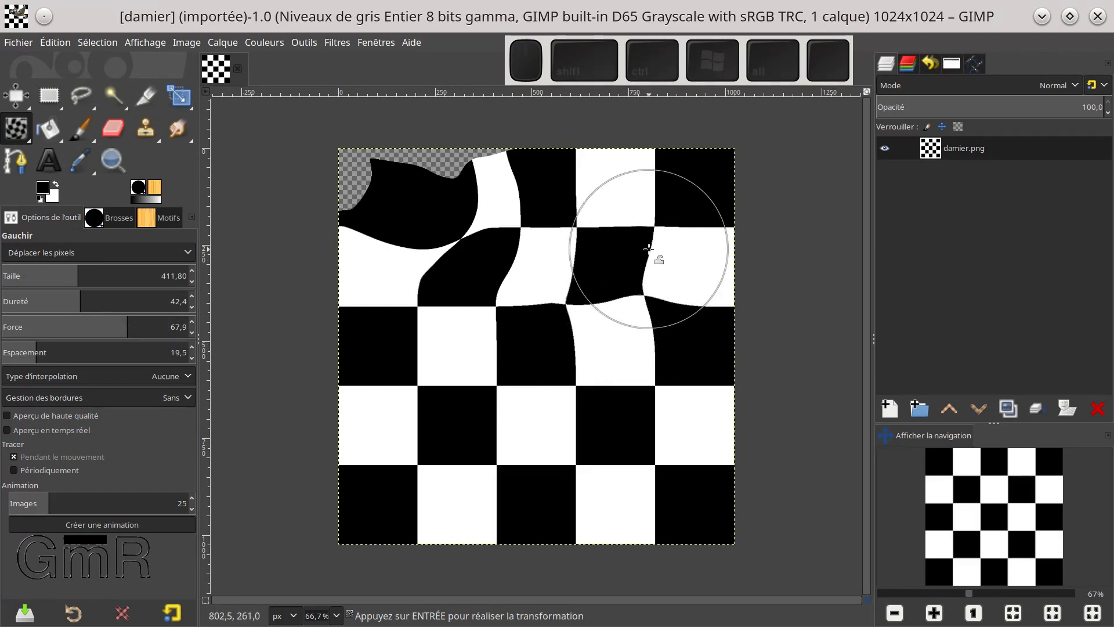
{"action": "left_click_drag", "start_coordinate": [650, 231], "coordinate": [611, 238]}
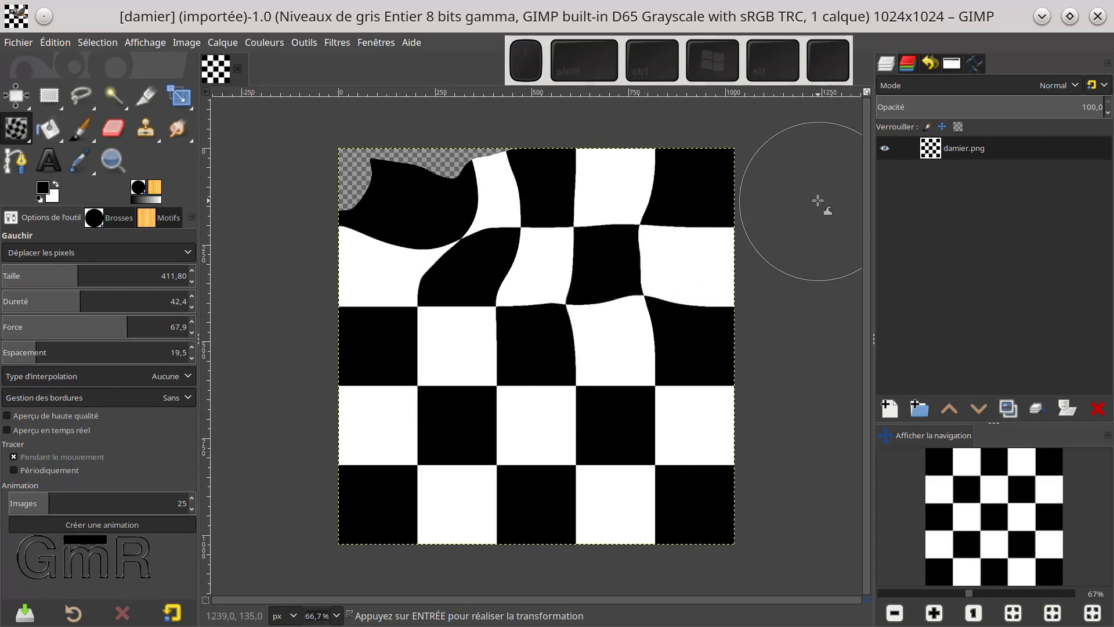
Step: Set the stroke spacing to 100,0 and warp rightward along the boundary between the third and fourth rows
{"action": "left_click", "coordinate": [113, 352]}
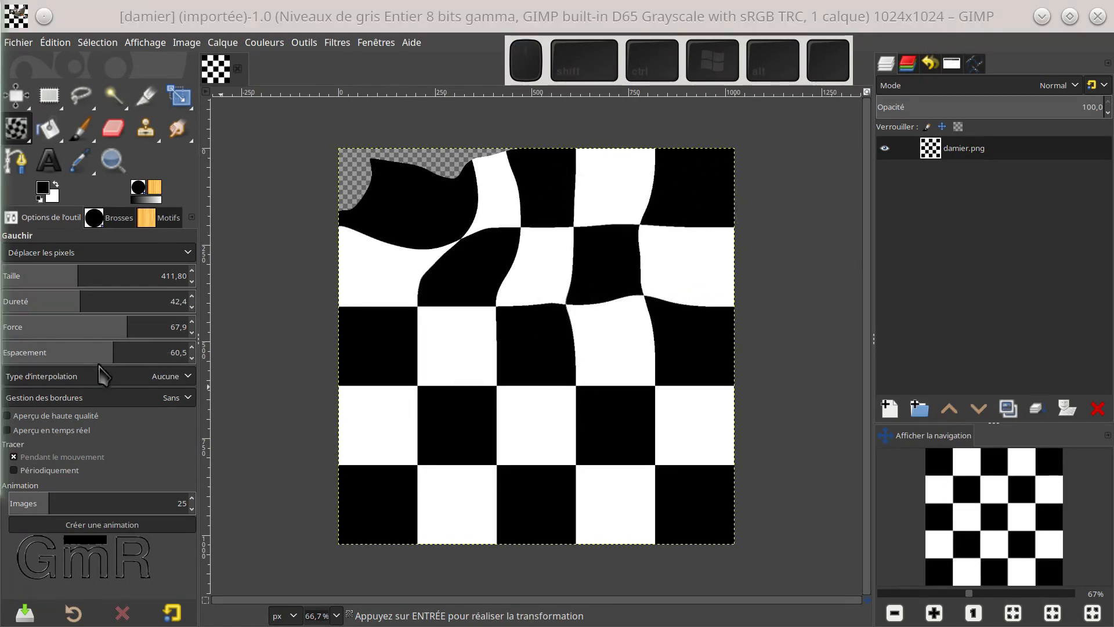
{"action": "left_click_drag", "start_coordinate": [113, 352], "coordinate": [202, 356]}
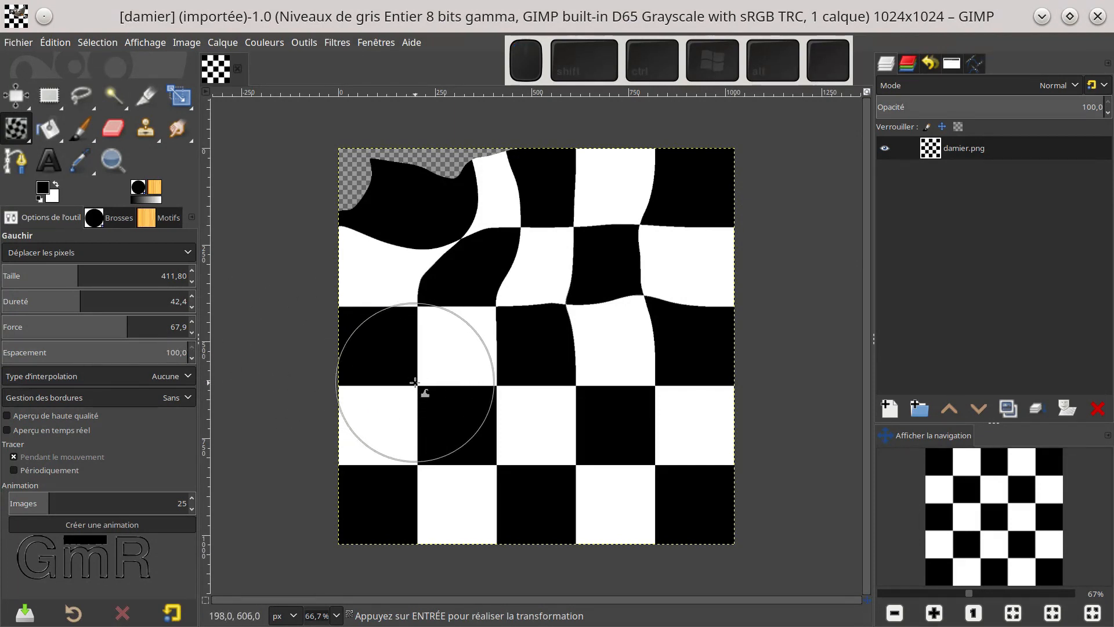
{"action": "left_click_drag", "start_coordinate": [417, 383], "coordinate": [605, 378]}
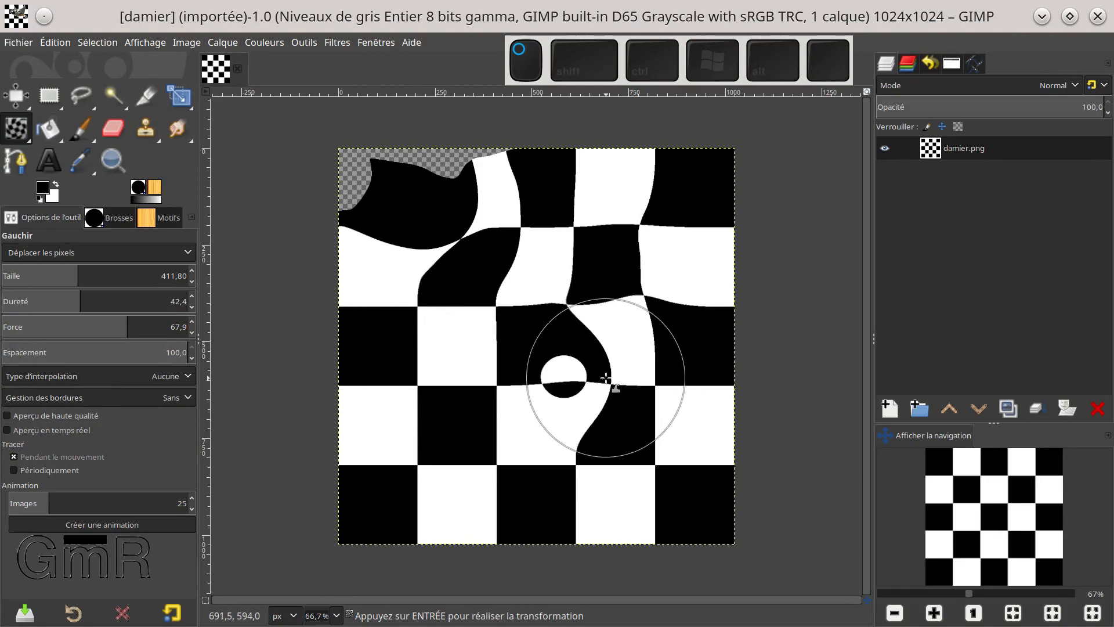
Step: Reduce the stroke spacing to 7,8 and warp leftward along the left part of the third and fourth rows' boundary
{"action": "left_click", "coordinate": [70, 355]}
{"action": "left_click_drag", "start_coordinate": [69, 355], "coordinate": [12, 358]}
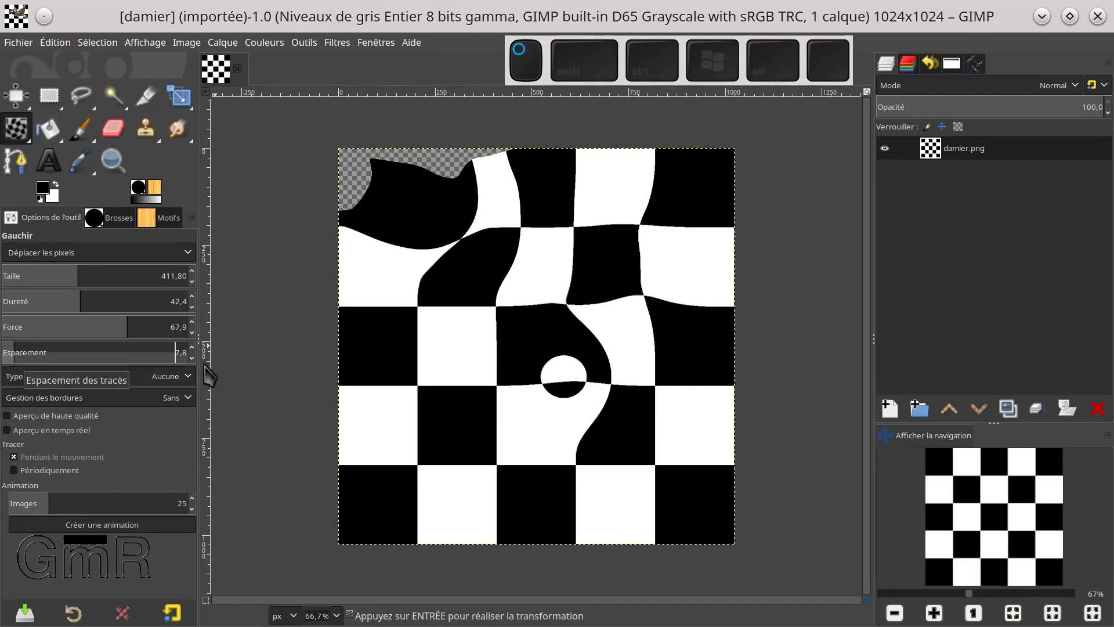
{"action": "mouse_move", "coordinate": [429, 381]}
{"action": "left_mouse_down"}
{"action": "mouse_move", "coordinate": [439, 369]}
{"action": "mouse_move", "coordinate": [412, 348]}
{"action": "mouse_move", "coordinate": [413, 383]}
{"action": "mouse_move", "coordinate": [348, 383]}
{"action": "left_mouse_up"}
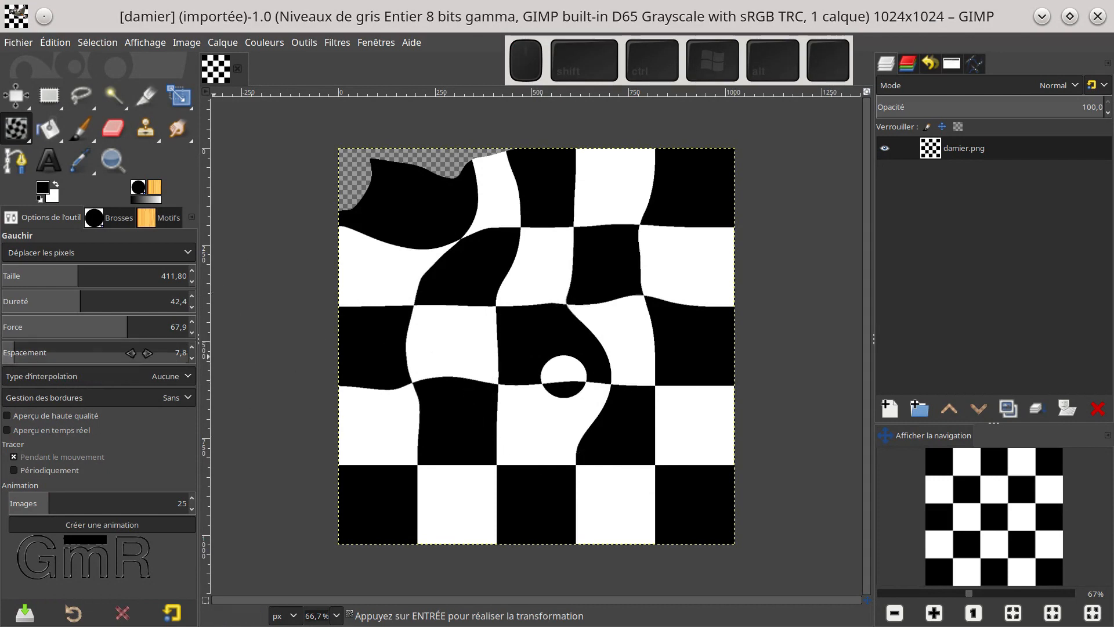
Step: Set the stroke spacing to 6,9 and warp the same row boundary back to the right
{"action": "left_click", "coordinate": [11, 350]}
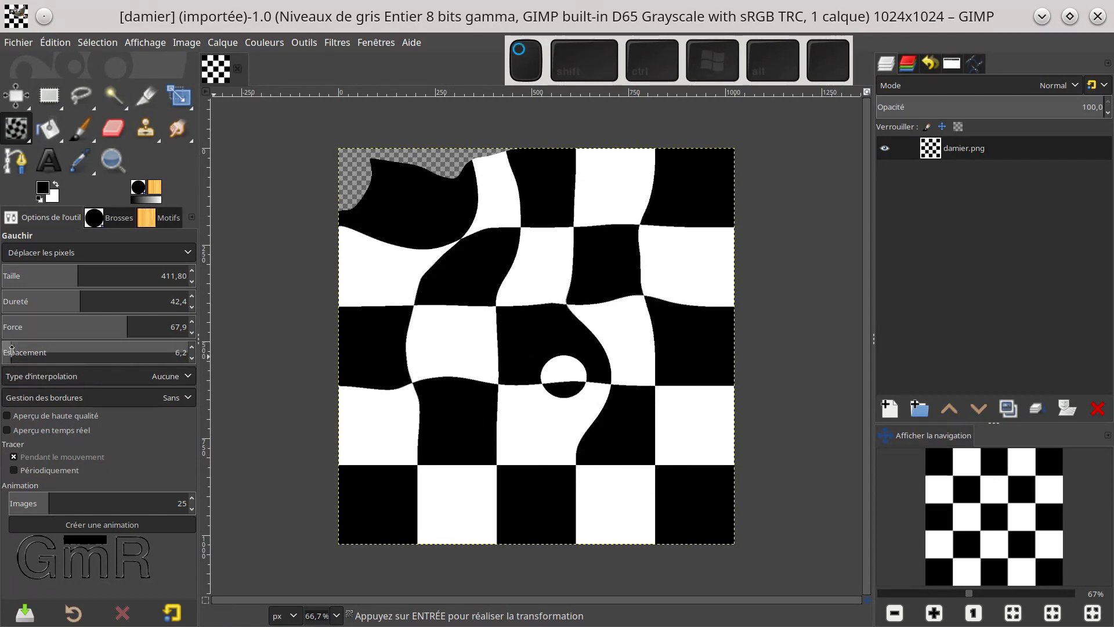
{"action": "left_click_drag", "start_coordinate": [12, 350], "coordinate": [12, 352]}
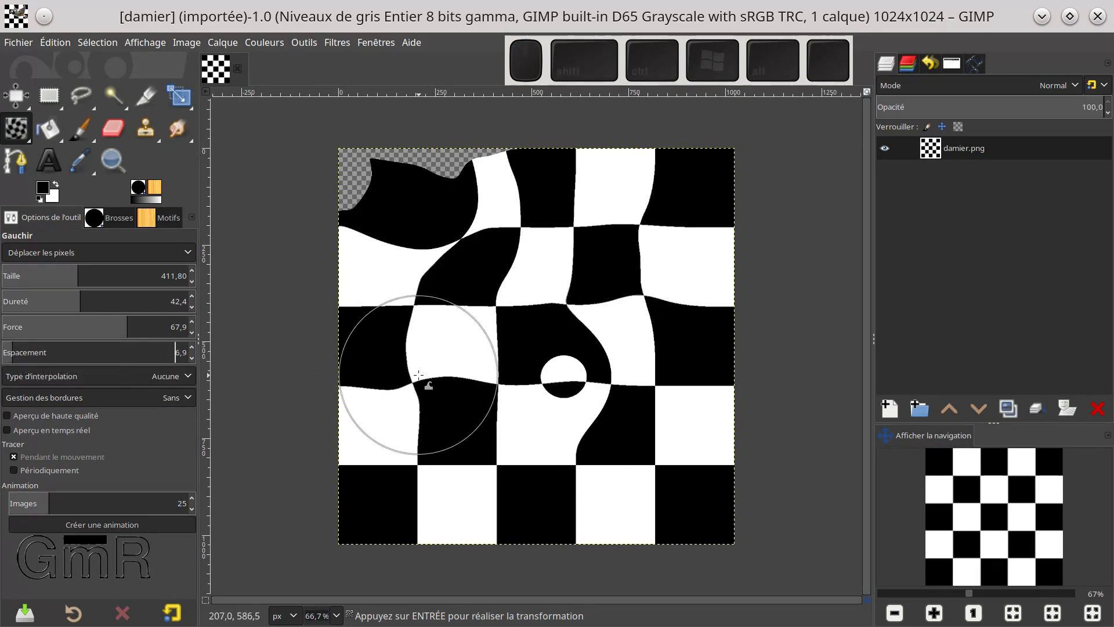
{"action": "mouse_move", "coordinate": [438, 368]}
{"action": "left_mouse_down"}
{"action": "mouse_move", "coordinate": [505, 374]}
{"action": "mouse_move", "coordinate": [493, 377]}
{"action": "left_mouse_up"}
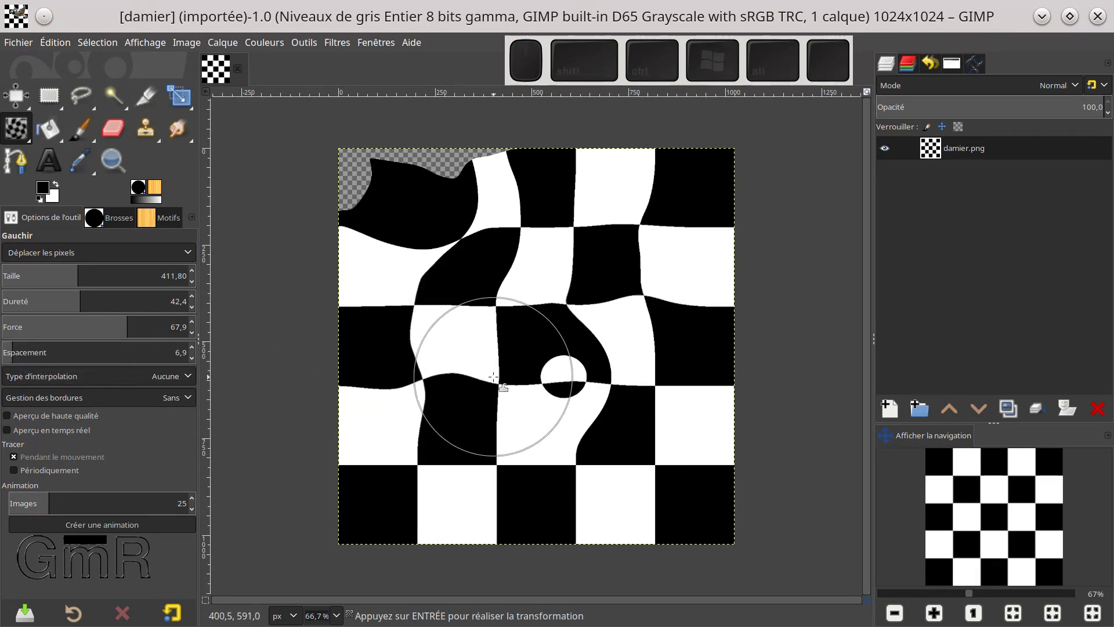
Step: Reduce the warp size to 41,46 and push the square corner left of the white circle slightly upward
{"action": "scroll", "coordinate": [500, 381], "scroll_direction": "up", "scroll_amount": 5, "text": "ctrl"}
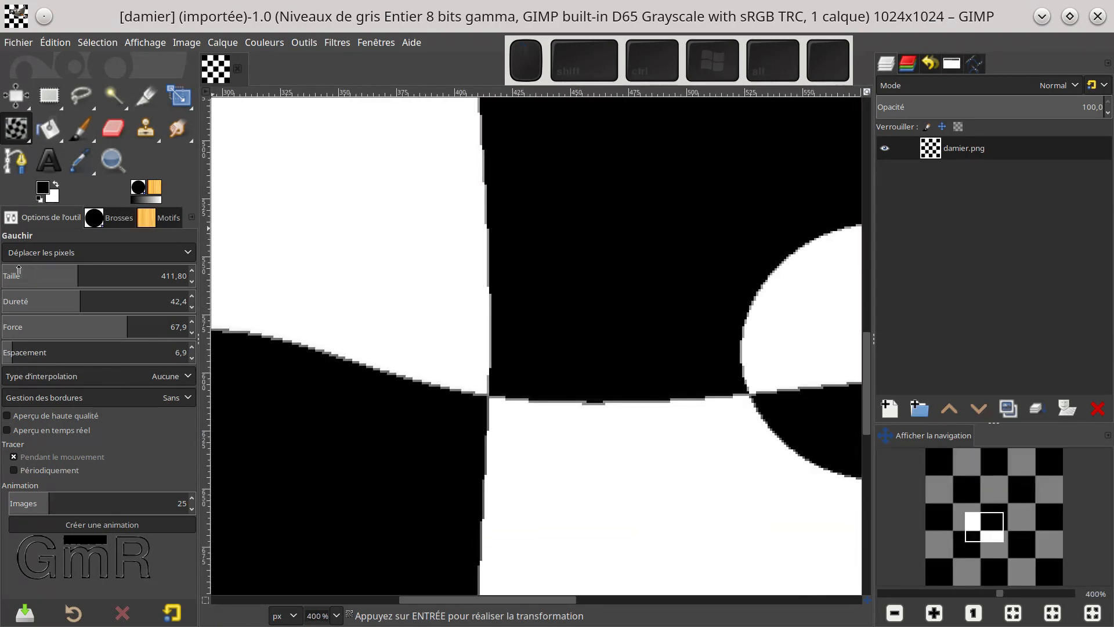
{"action": "left_click", "coordinate": [10, 276]}
{"action": "left_click_drag", "start_coordinate": [9, 277], "coordinate": [10, 278]}
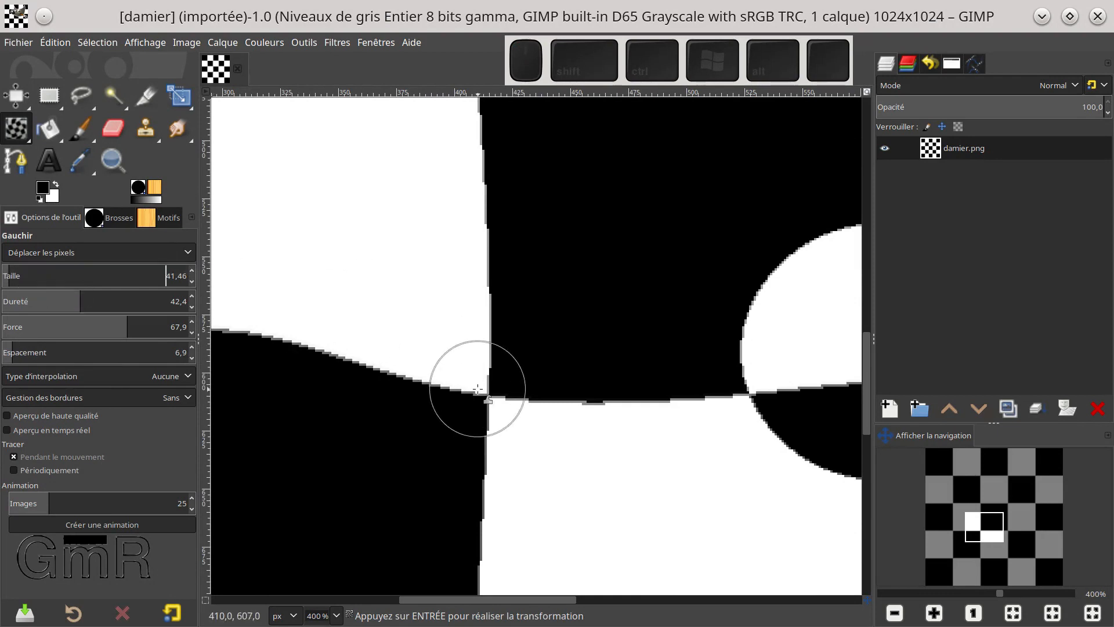
{"action": "left_click_drag", "start_coordinate": [483, 397], "coordinate": [472, 373]}
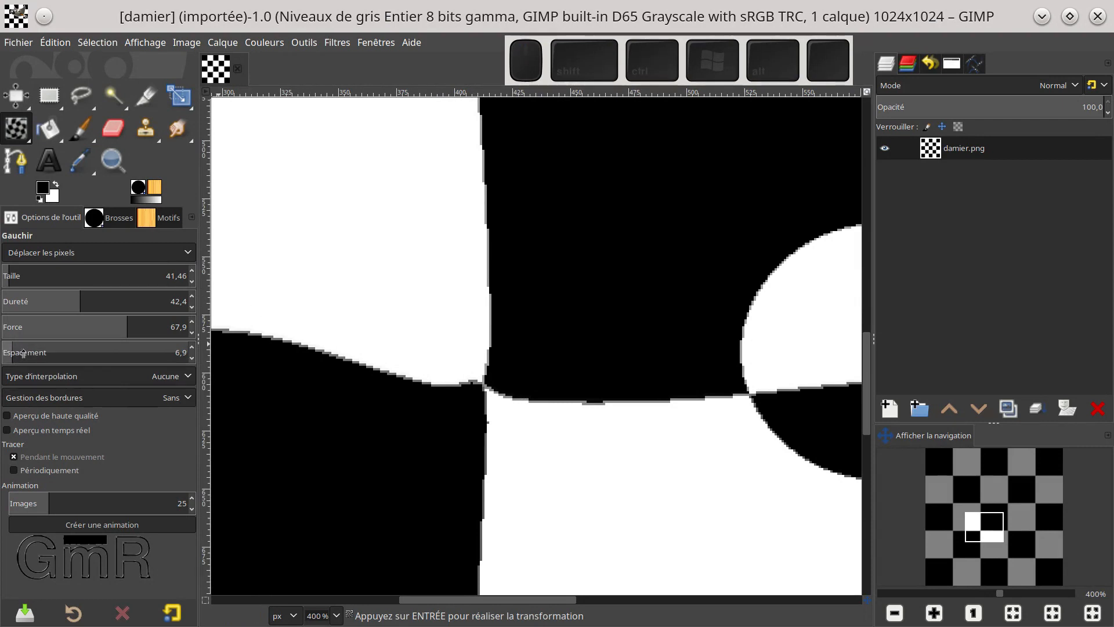
Step: Set the stroke spacing to 46,3 and push the square corner left of the white circle upward
{"action": "left_click_drag", "start_coordinate": [45, 353], "coordinate": [86, 353]}
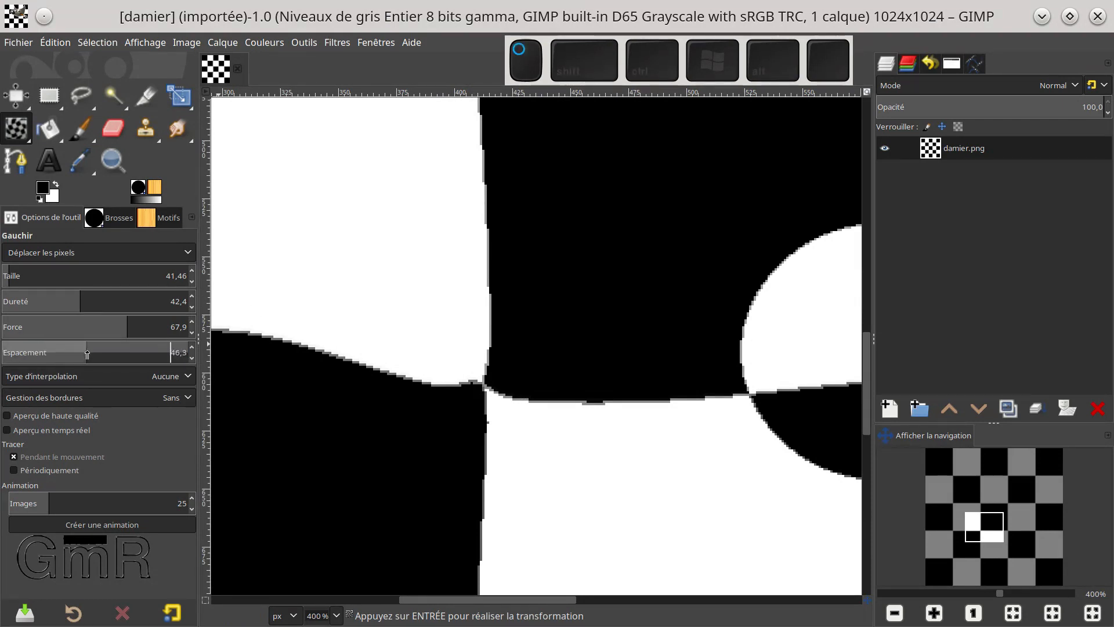
{"action": "mouse_move", "coordinate": [467, 379]}
{"action": "left_mouse_down"}
{"action": "mouse_move", "coordinate": [472, 366]}
{"action": "mouse_move", "coordinate": [453, 328]}
{"action": "mouse_move", "coordinate": [458, 355]}
{"action": "left_mouse_up"}
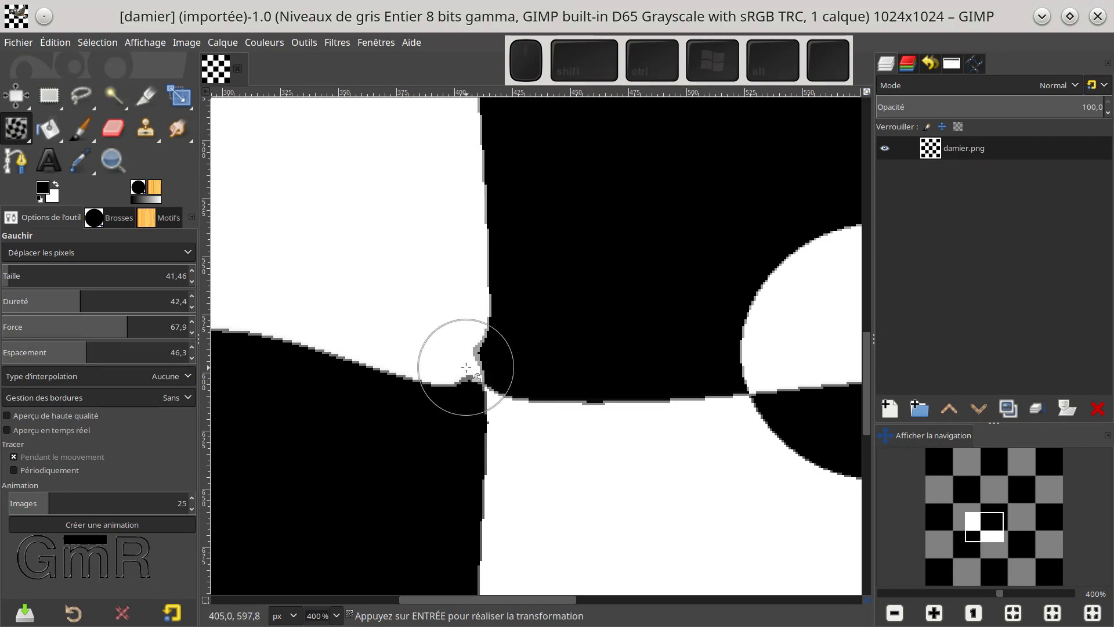
Step: Set the spacing to 6,9 and the hardness to 40,5, and warp the vertical boundary above that corner leftward
{"action": "left_click_drag", "start_coordinate": [38, 354], "coordinate": [34, 354]}
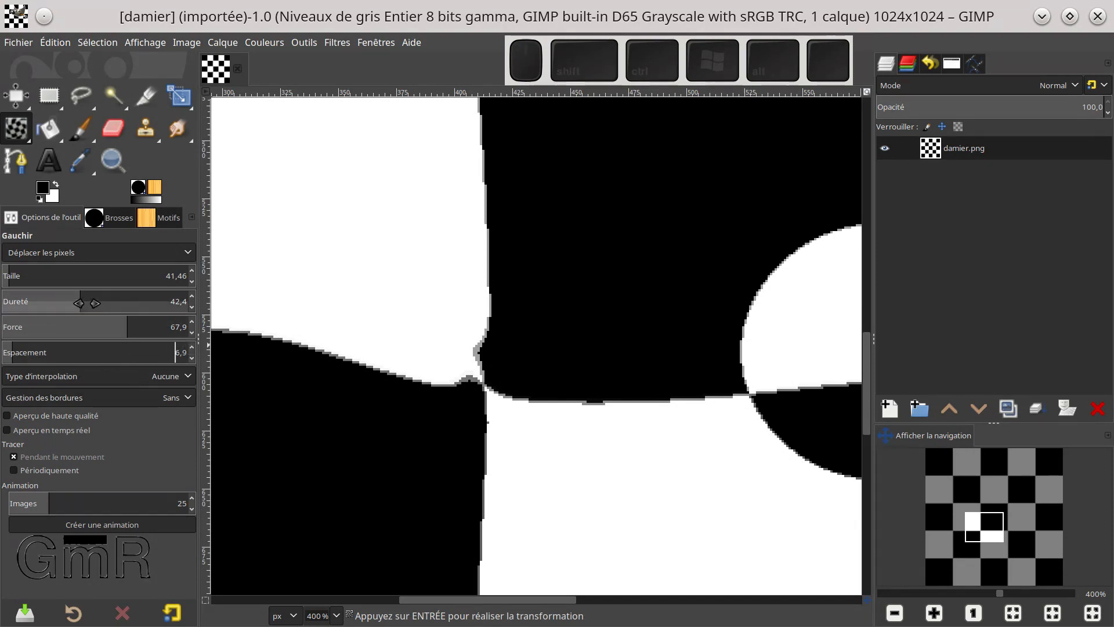
{"action": "left_click", "coordinate": [74, 302]}
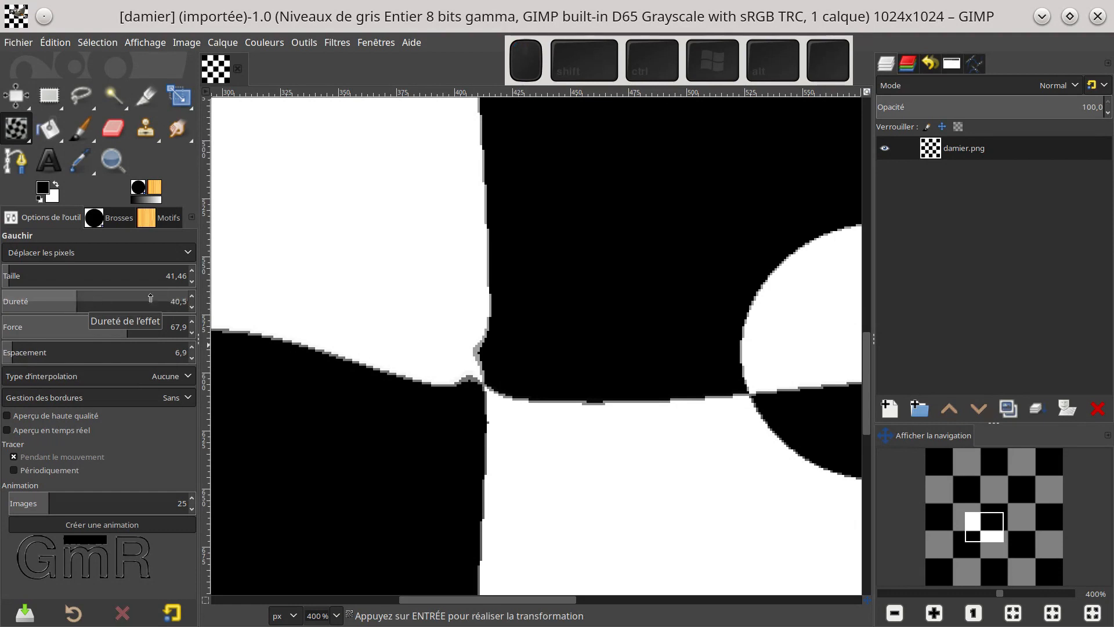
{"action": "mouse_move", "coordinate": [506, 216]}
{"action": "left_mouse_down"}
{"action": "mouse_move", "coordinate": [465, 225]}
{"action": "mouse_move", "coordinate": [479, 239]}
{"action": "mouse_move", "coordinate": [466, 258]}
{"action": "mouse_move", "coordinate": [468, 340]}
{"action": "left_mouse_up"}
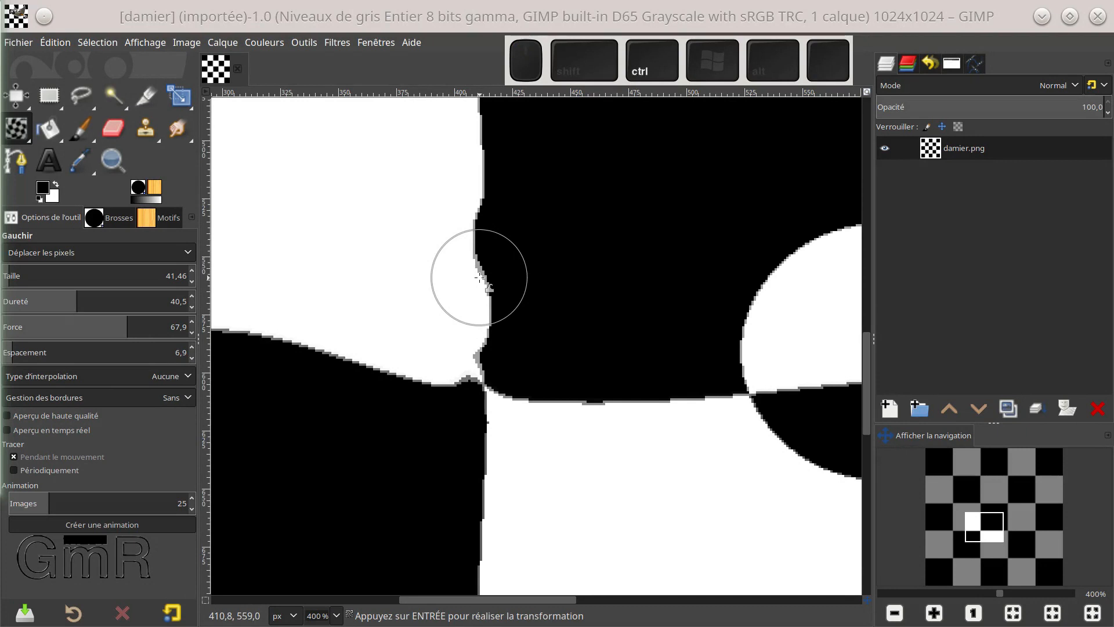
Step: Set the warp size to 511,39 and warp the image's top-right corner and upper edge inward
{"action": "key", "text": "ctrl+shift+j"}
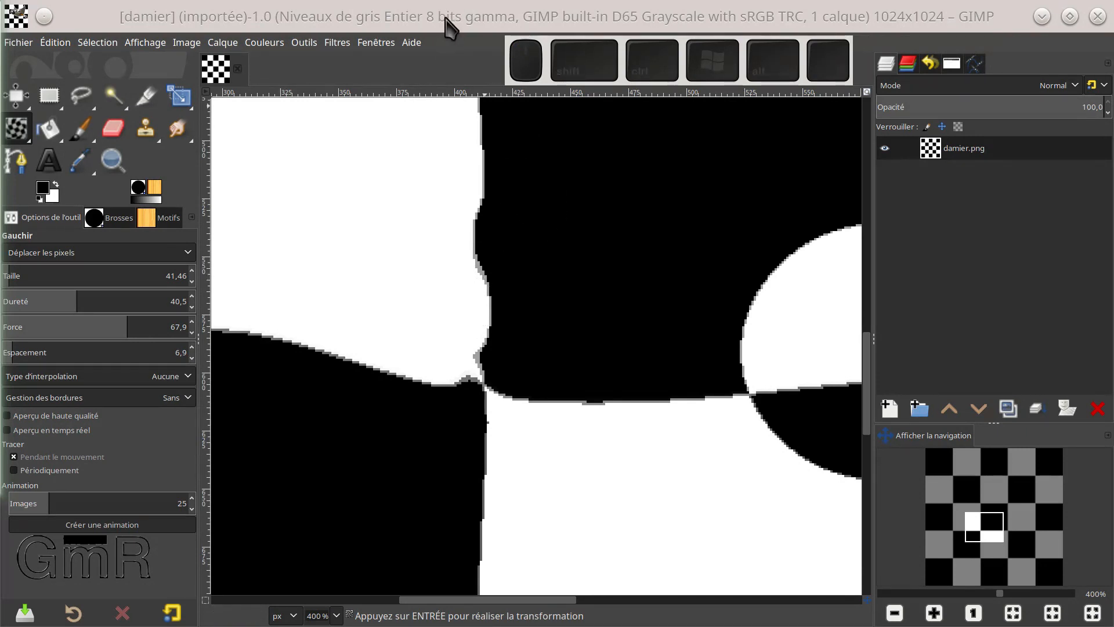
{"action": "key", "text": "ctrl+shift+j"}
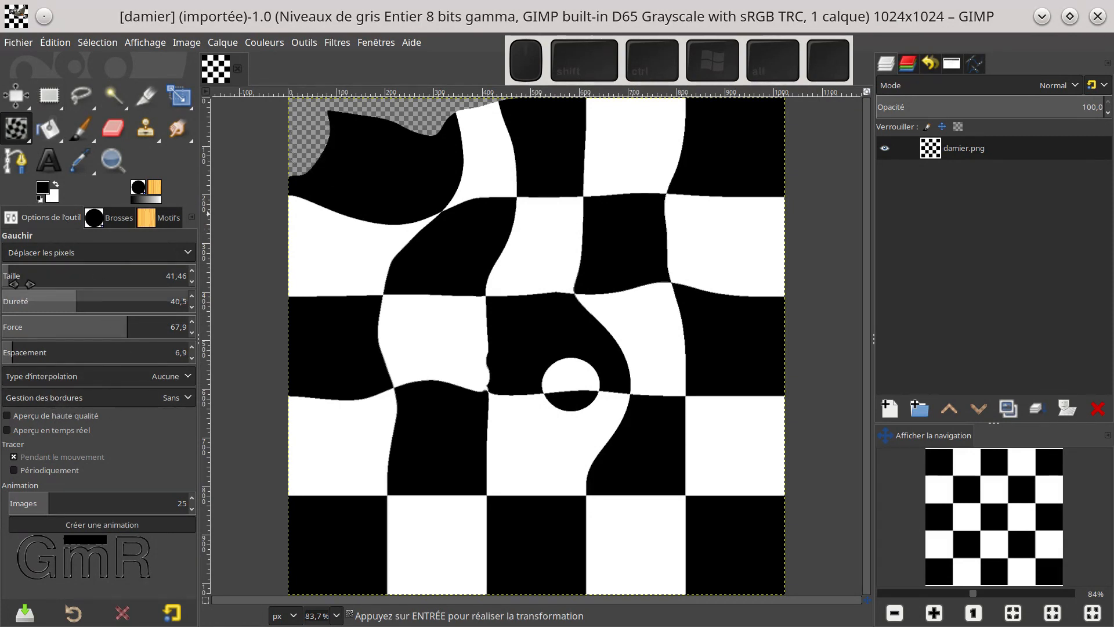
{"action": "left_click_drag", "start_coordinate": [21, 281], "coordinate": [97, 277]}
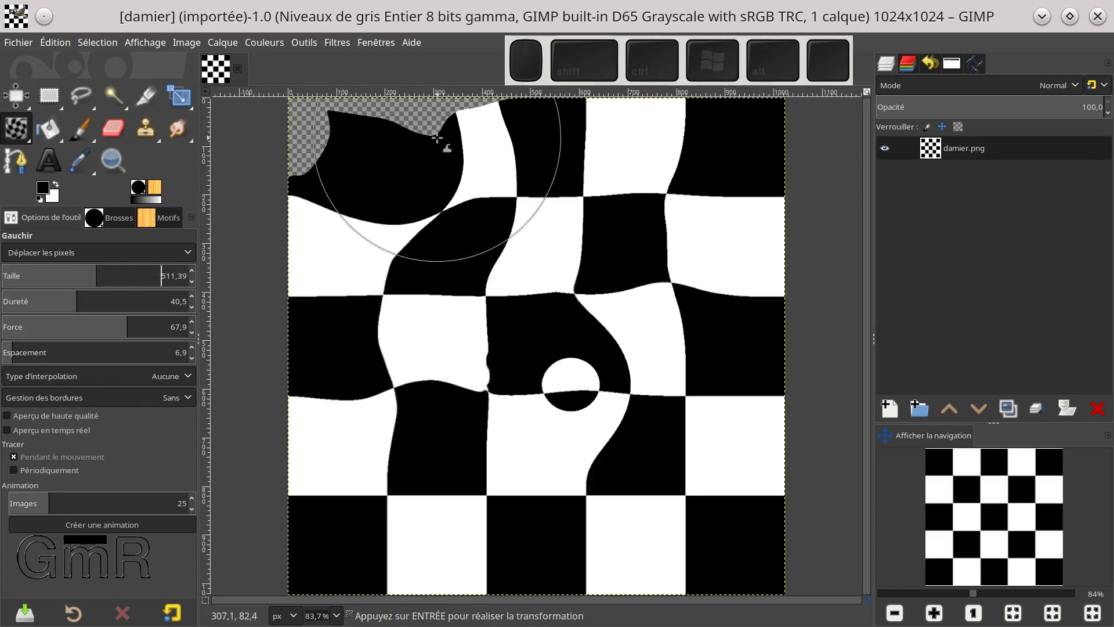
{"action": "scroll", "coordinate": [383, 232], "scroll_direction": "up", "scroll_amount": 1}
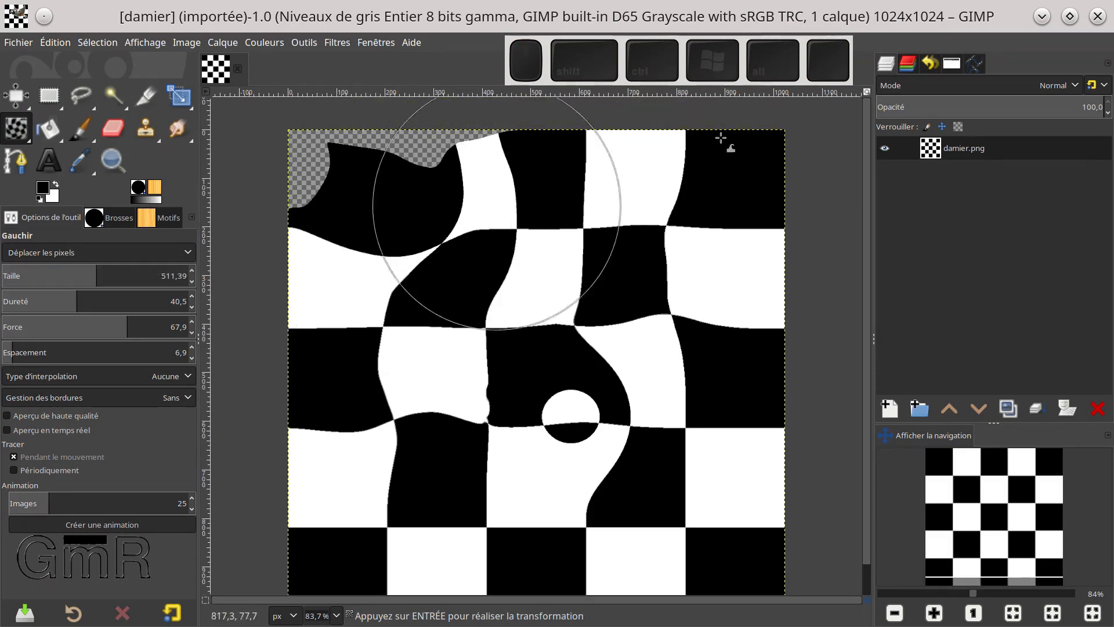
{"action": "mouse_move", "coordinate": [778, 142]}
{"action": "left_mouse_down"}
{"action": "mouse_move", "coordinate": [641, 226]}
{"action": "mouse_move", "coordinate": [564, 167]}
{"action": "mouse_move", "coordinate": [560, 210]}
{"action": "left_mouse_up"}
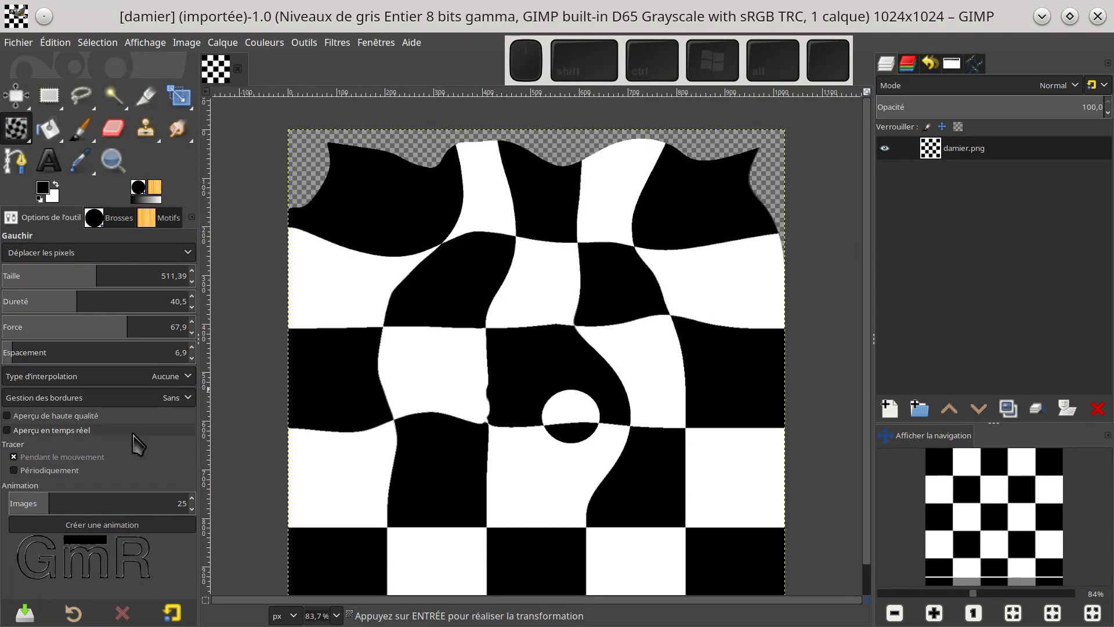
Step: Set the border handling (Gestion des bordures) to Étendre
{"action": "left_click", "coordinate": [103, 398]}
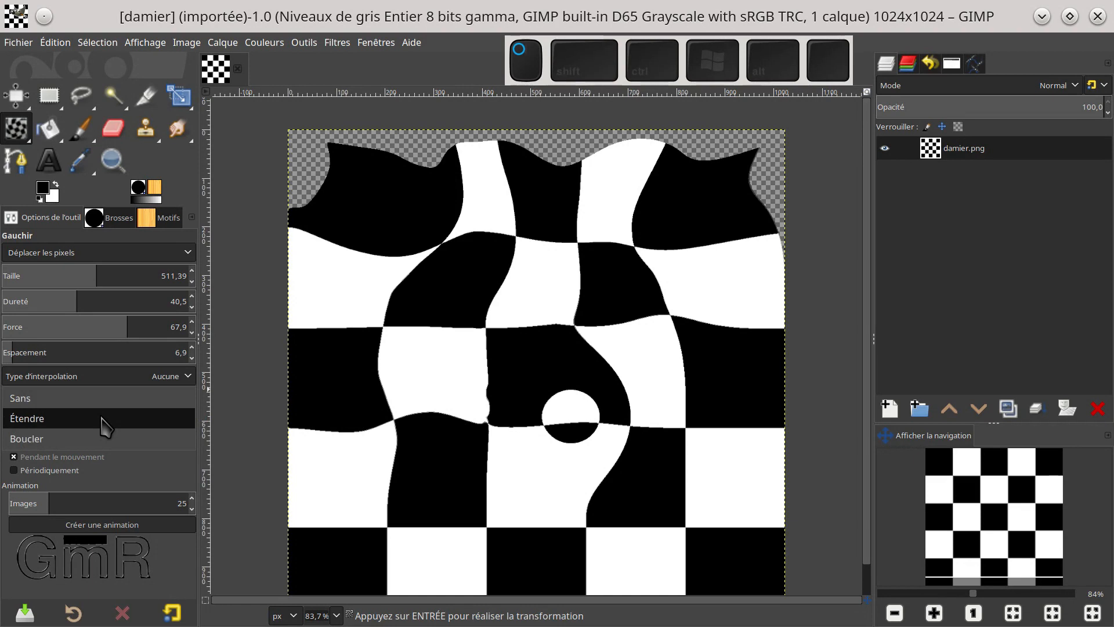
{"action": "left_click", "coordinate": [105, 419]}
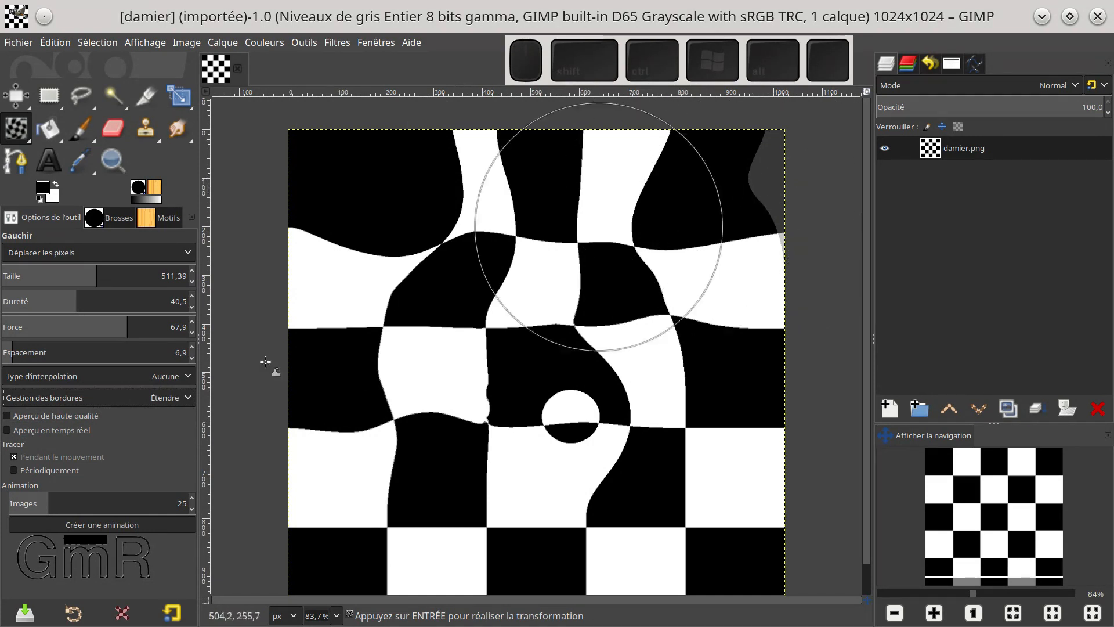
Step: Set the border handling to Boucler and warp the right edge of the second row inward
{"action": "left_click", "coordinate": [70, 399]}
{"action": "left_click", "coordinate": [71, 417]}
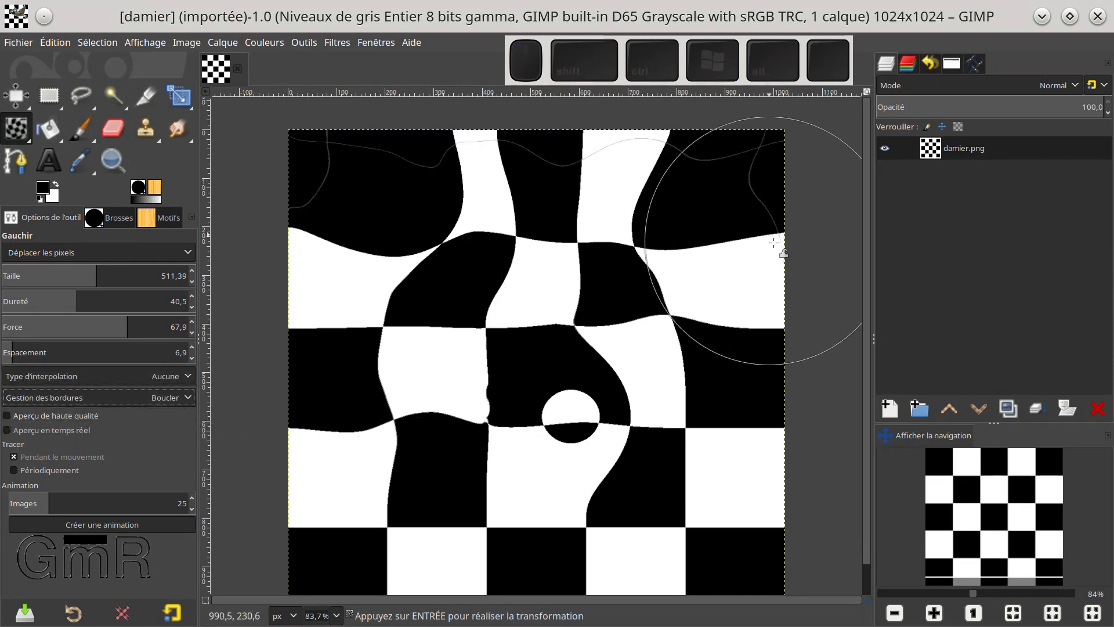
{"action": "mouse_move", "coordinate": [781, 253]}
{"action": "left_mouse_down"}
{"action": "mouse_move", "coordinate": [662, 281]}
{"action": "mouse_move", "coordinate": [627, 272]}
{"action": "mouse_move", "coordinate": [632, 280]}
{"action": "left_mouse_up"}
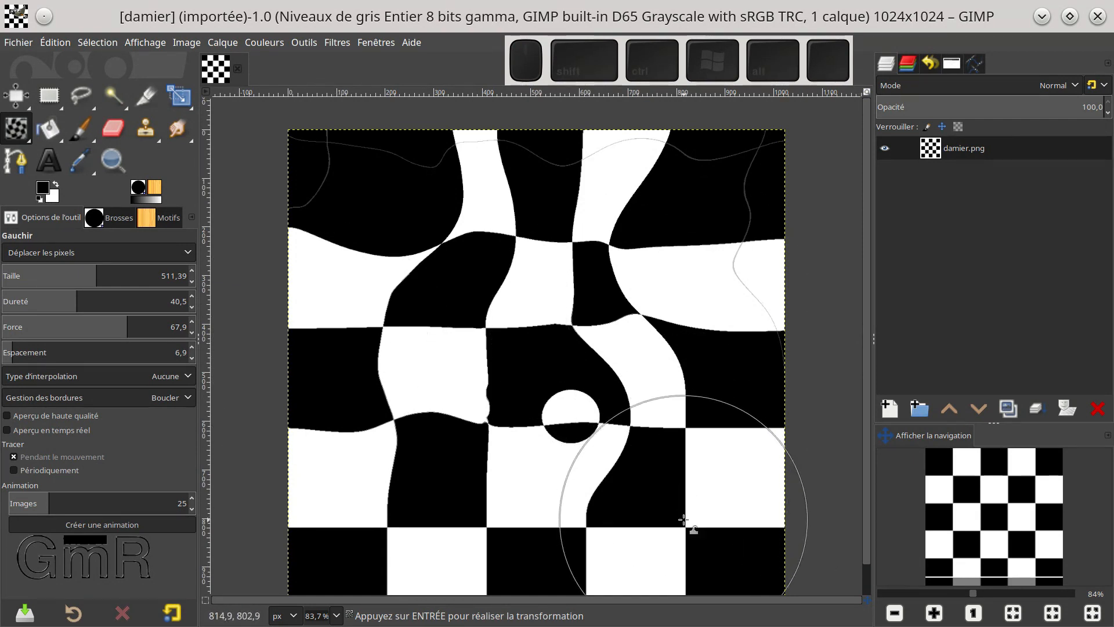
Step: Increase the warp size to 663,89 and warp leftward along the boundary between the fourth and fifth rows
{"action": "left_click_drag", "start_coordinate": [668, 465], "coordinate": [646, 371]}
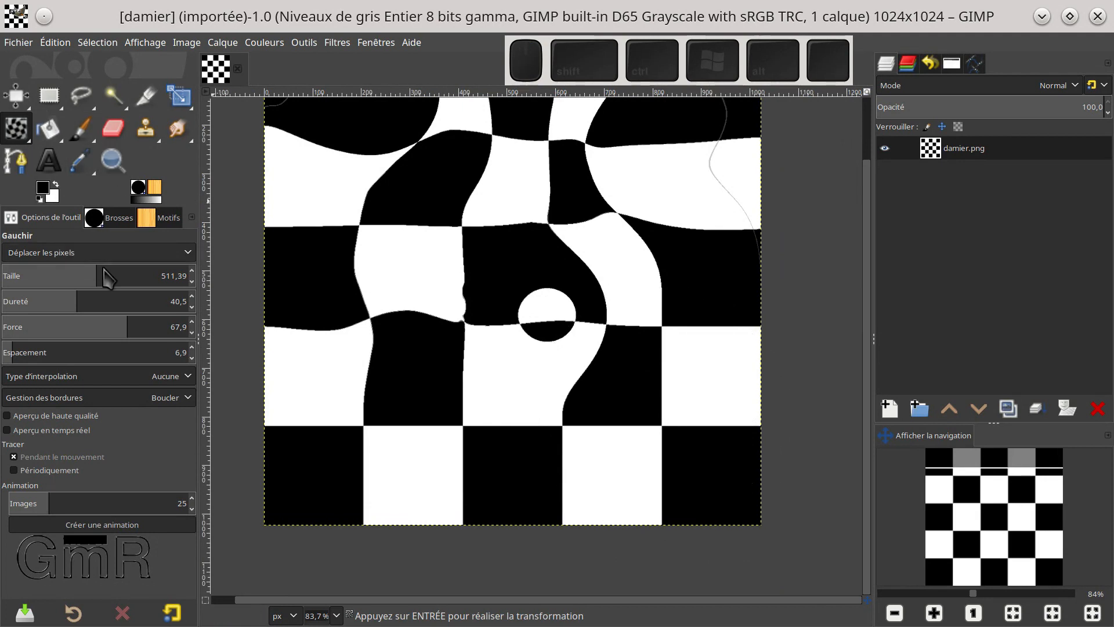
{"action": "left_click", "coordinate": [124, 272]}
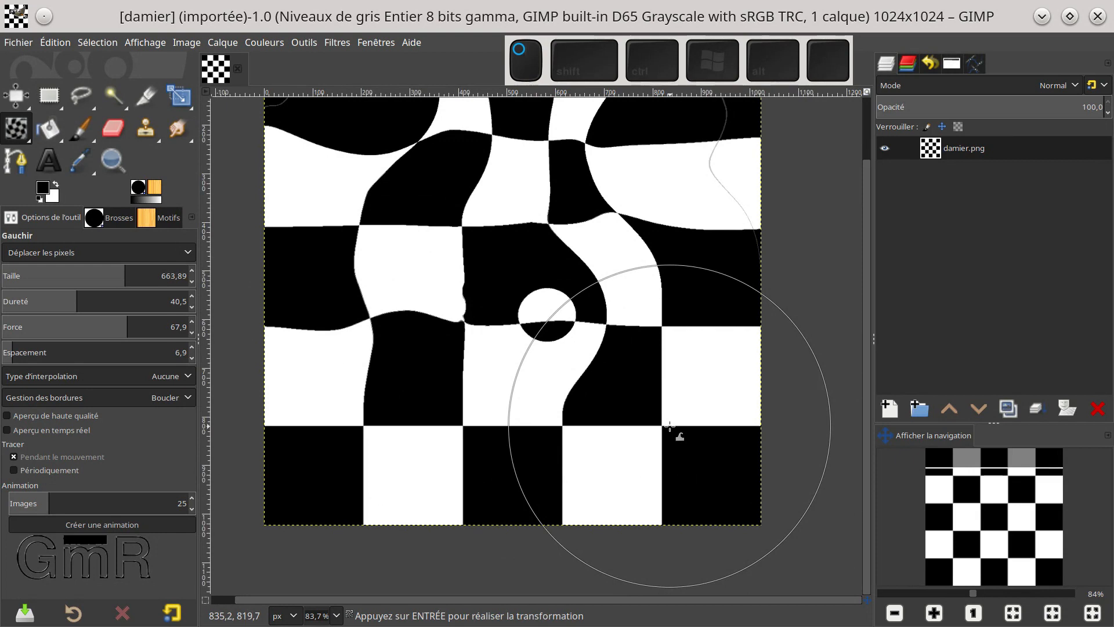
{"action": "mouse_move", "coordinate": [669, 426]}
{"action": "left_mouse_down"}
{"action": "mouse_move", "coordinate": [456, 414]}
{"action": "mouse_move", "coordinate": [463, 427]}
{"action": "mouse_move", "coordinate": [428, 410]}
{"action": "mouse_move", "coordinate": [486, 408]}
{"action": "left_mouse_up"}
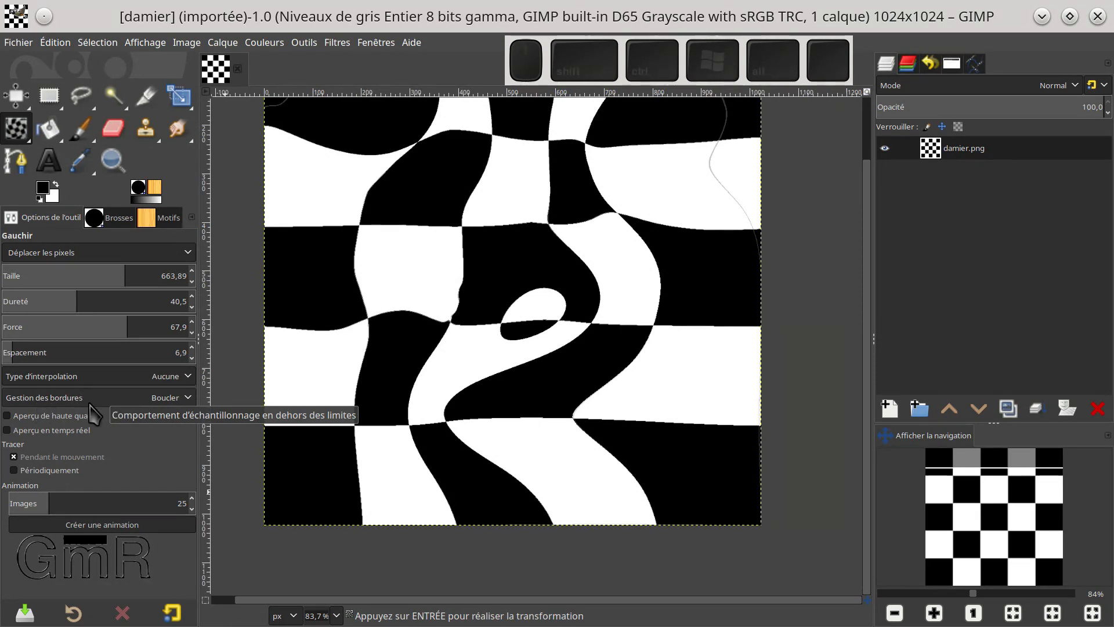
Step: Cycle the border handling through Étendre and Sans to compare the edges, and return it to Boucler
{"action": "left_click", "coordinate": [100, 400]}
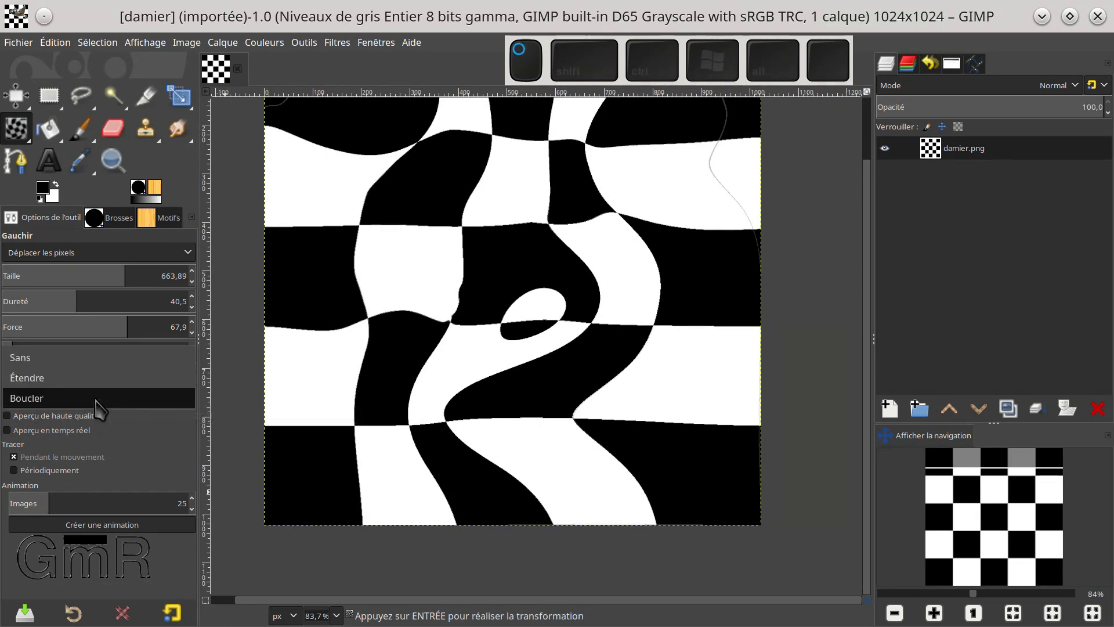
{"action": "left_click", "coordinate": [98, 400]}
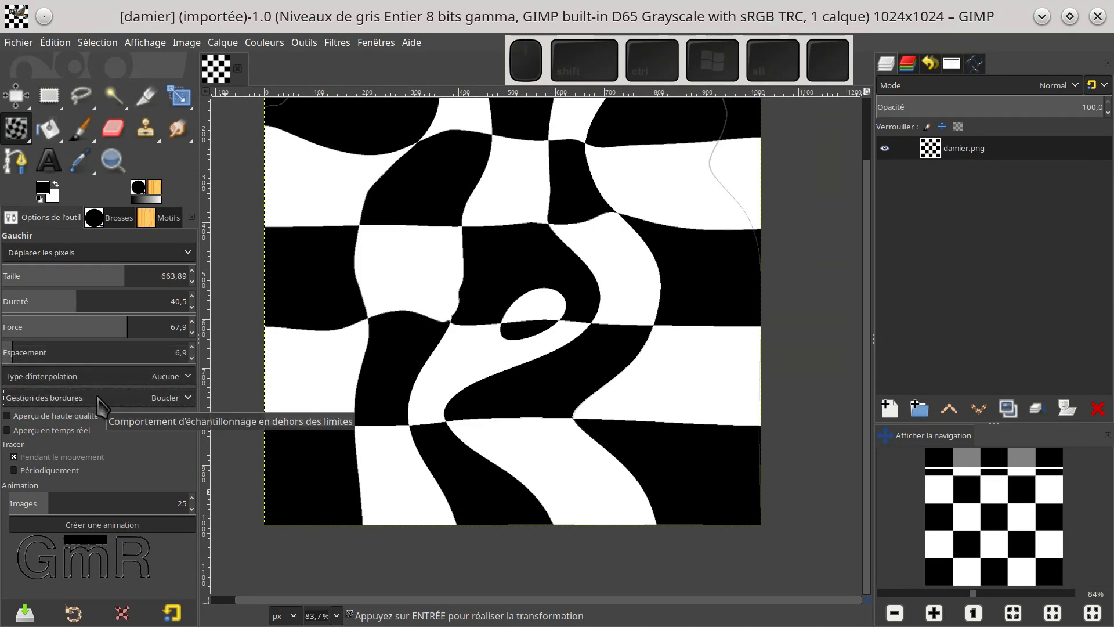
{"action": "scroll", "coordinate": [99, 399], "scroll_direction": "up", "scroll_amount": 1}
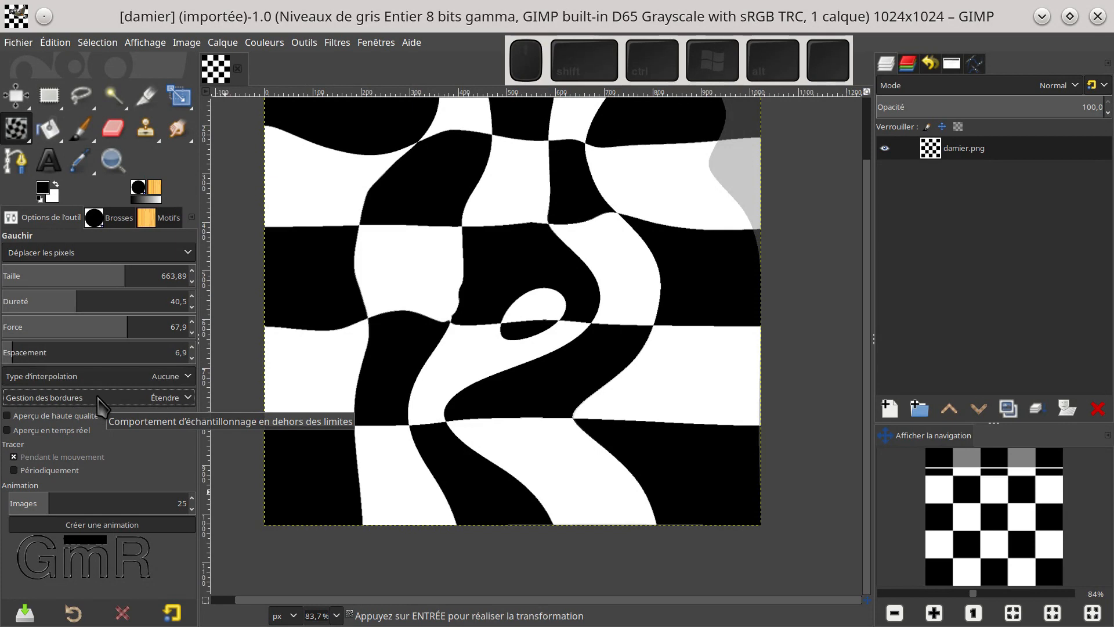
{"action": "scroll", "coordinate": [98, 399], "scroll_direction": "up", "scroll_amount": 1}
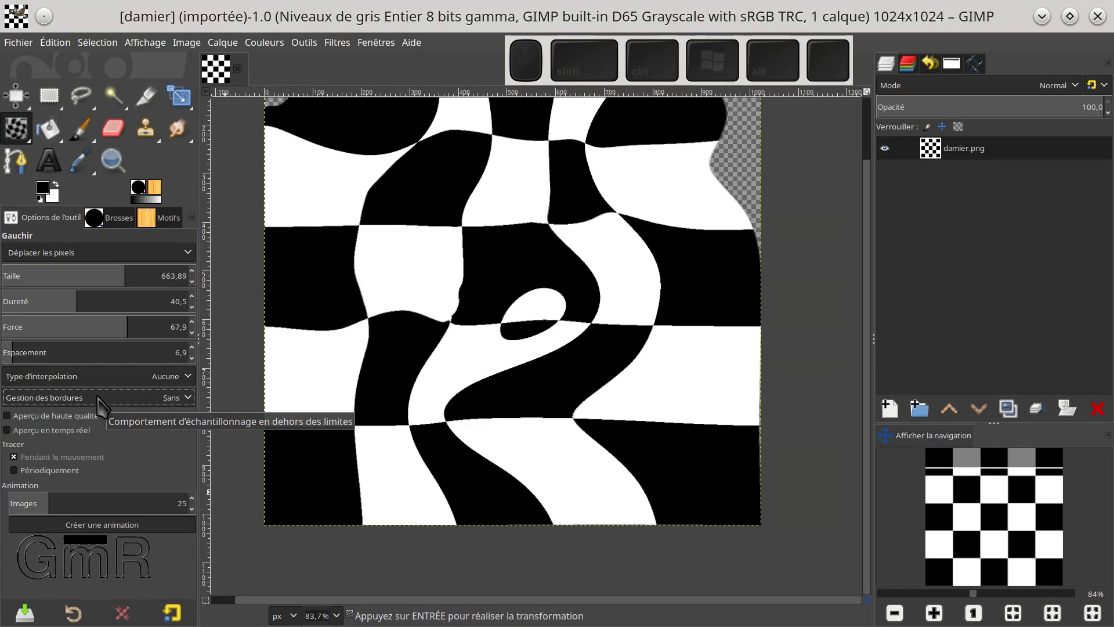
{"action": "scroll", "coordinate": [98, 398], "scroll_direction": "down", "scroll_amount": 2}
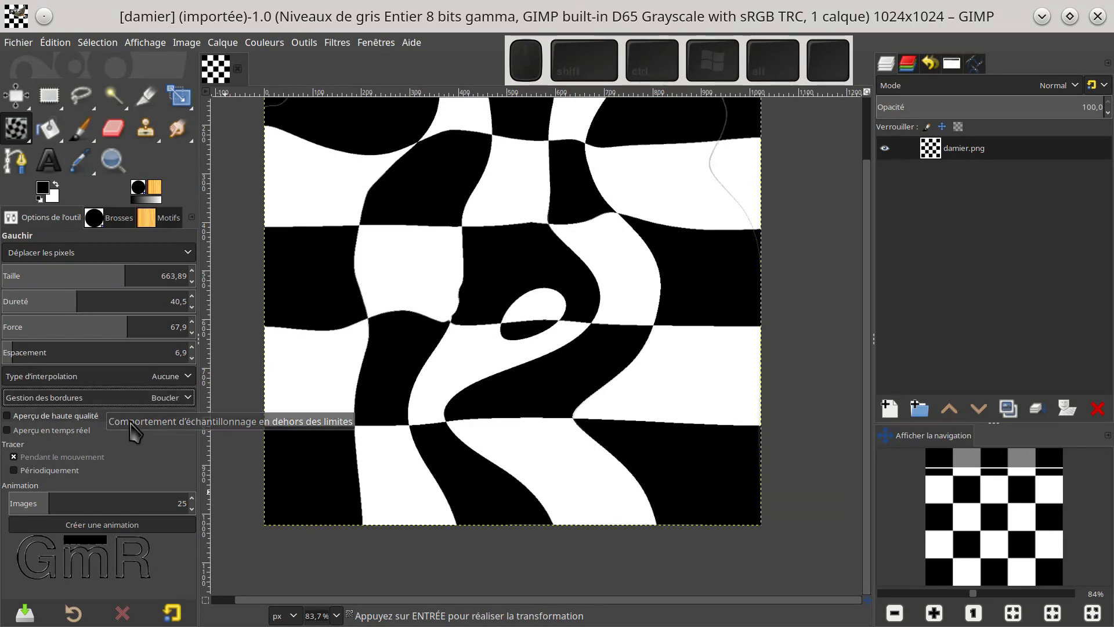
Step: Switch the high-quality preview and the real-time preview options on and back off
{"action": "left_click", "coordinate": [7, 416]}
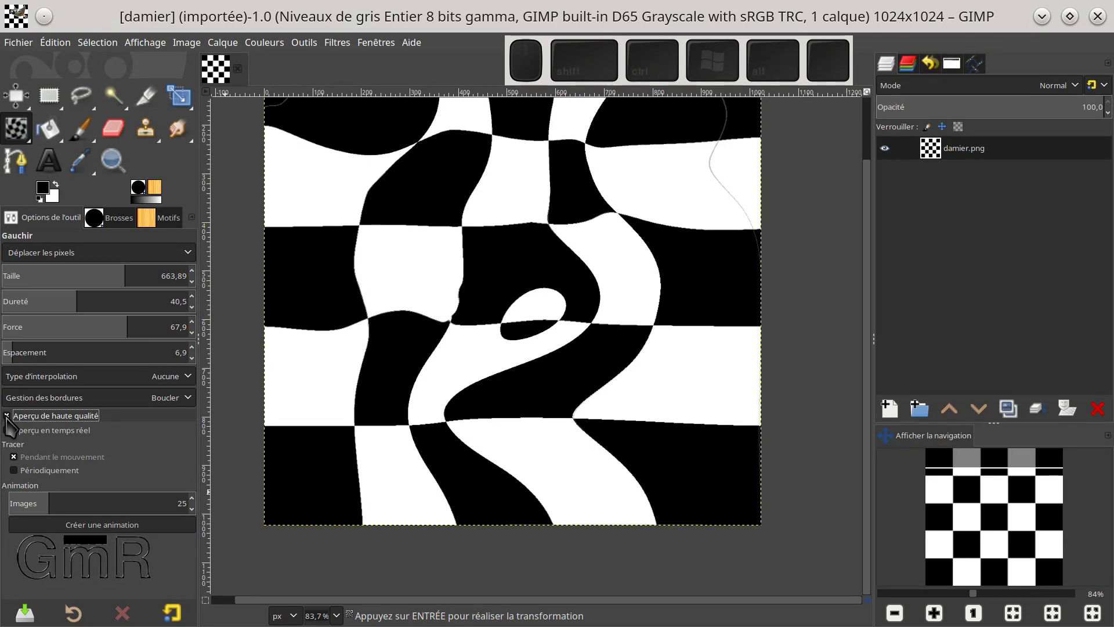
{"action": "left_click", "coordinate": [6, 416]}
{"action": "left_click", "coordinate": [7, 432]}
{"action": "left_click", "coordinate": [8, 431]}
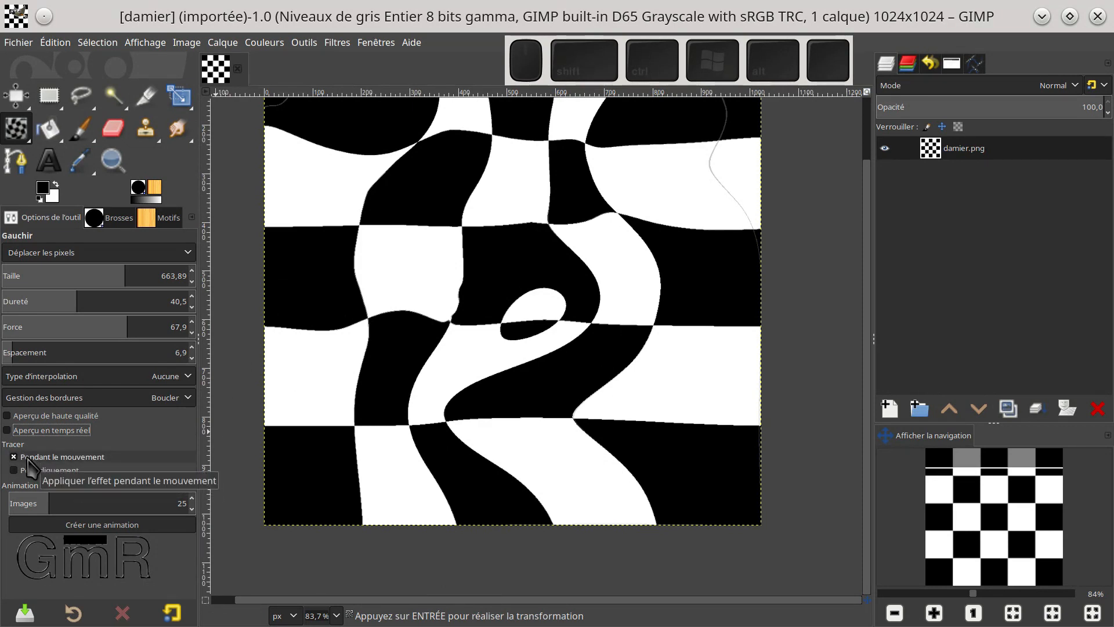
Step: Reduce the warp size to 374,46
{"action": "left_click_drag", "start_coordinate": [73, 274], "coordinate": [71, 275]}
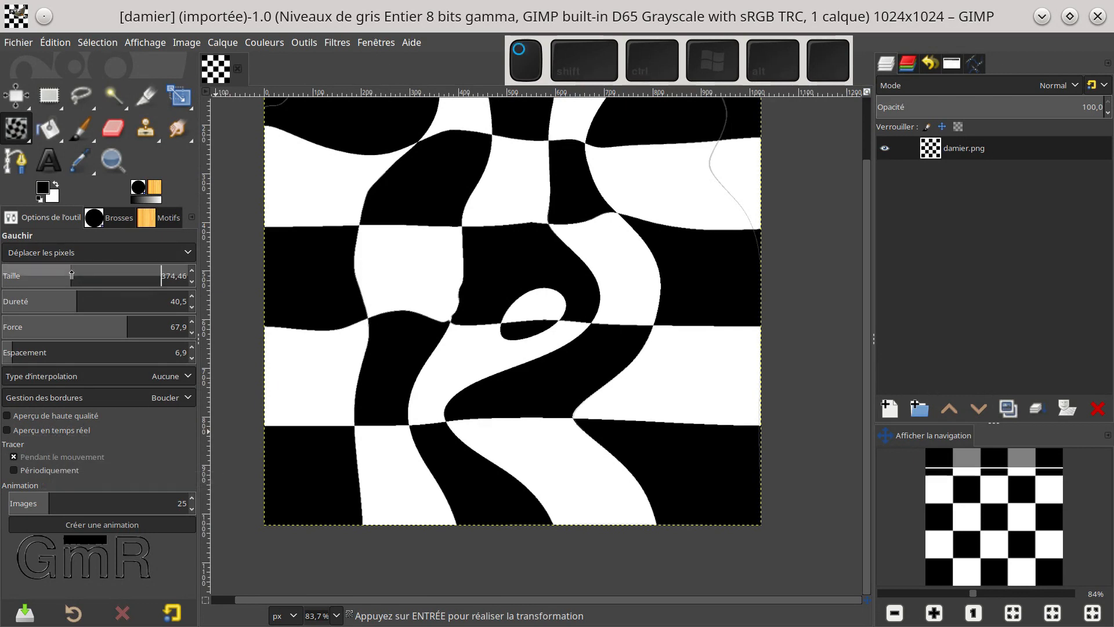
{"action": "left_click_drag", "start_coordinate": [426, 220], "coordinate": [473, 339]}
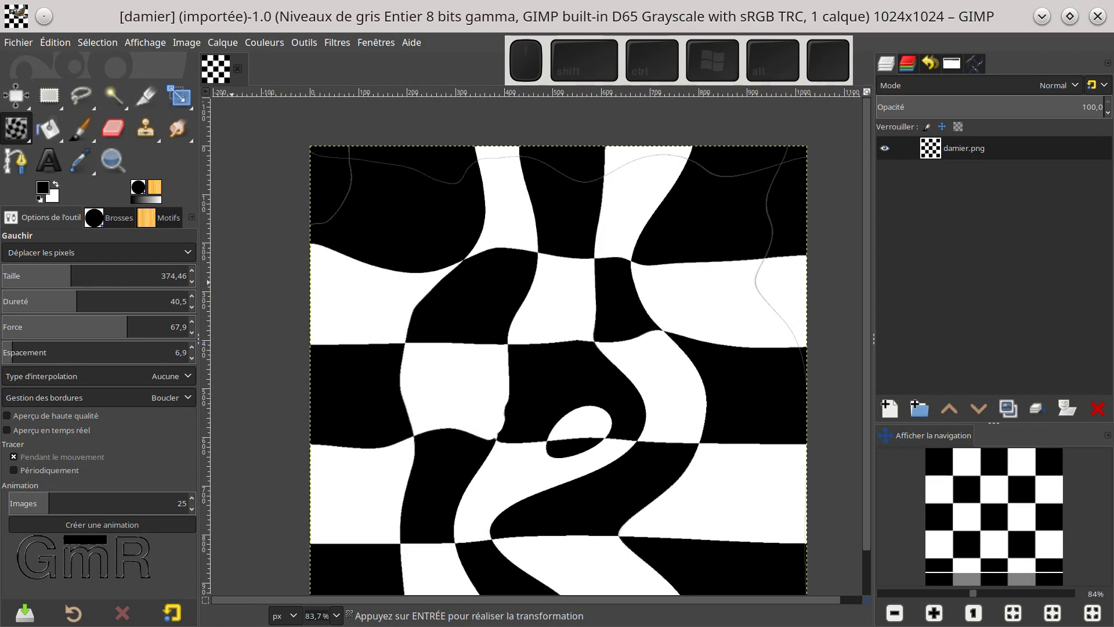
Step: Open a fresh copy of damier.png and close the warped checkerboard image
{"action": "left_click_drag", "start_coordinate": [0, 191], "coordinate": [83, 75]}
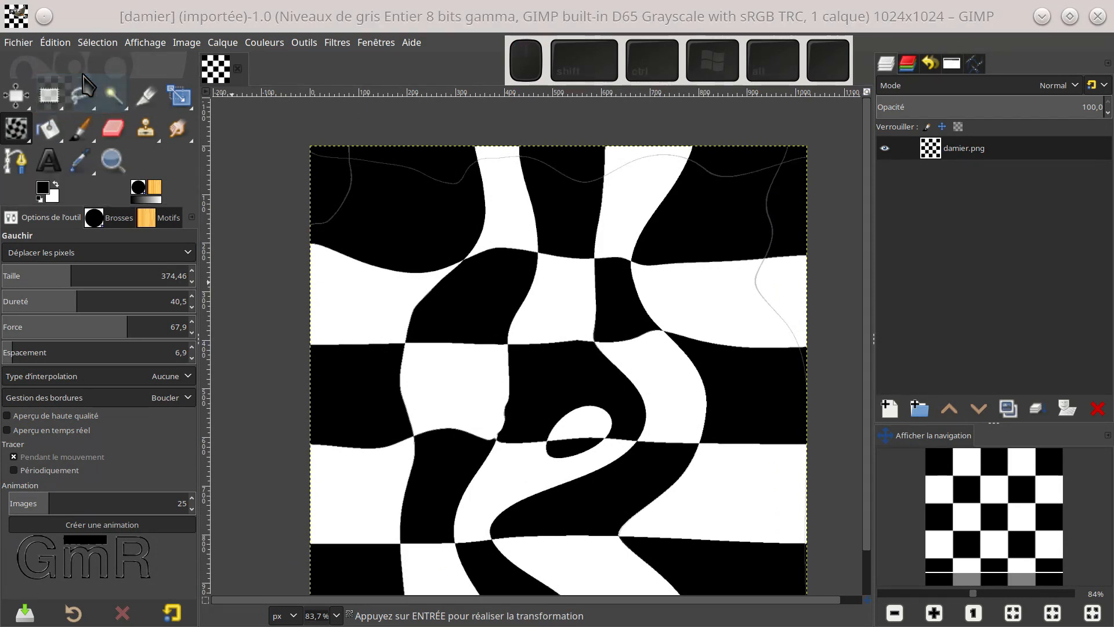
{"action": "left_click", "coordinate": [240, 80]}
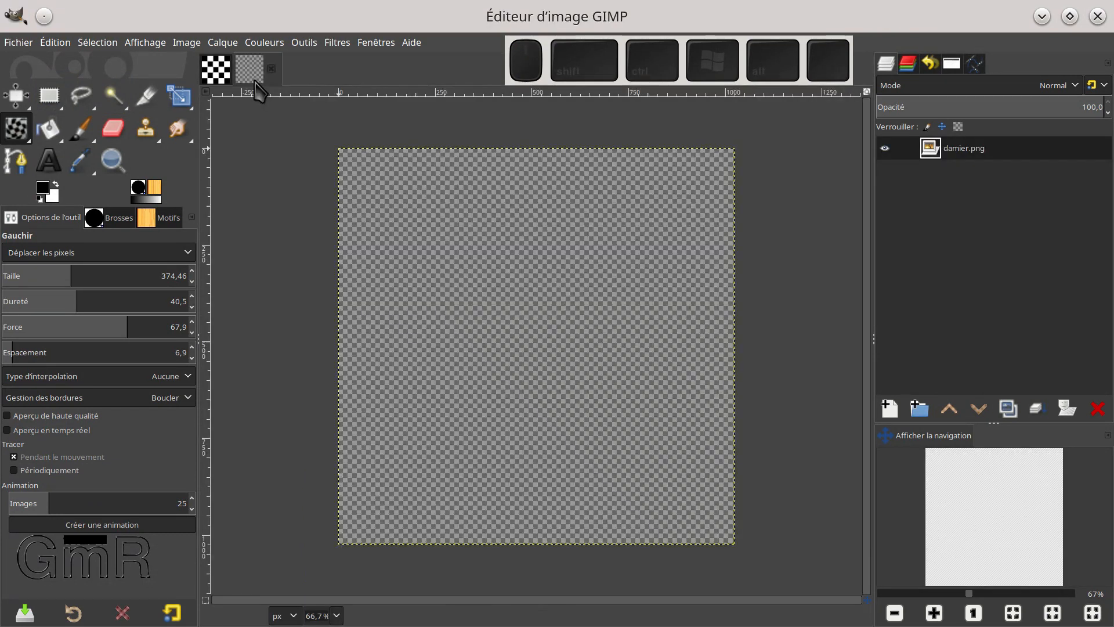
{"action": "left_click", "coordinate": [217, 75]}
{"action": "left_click", "coordinate": [238, 71]}
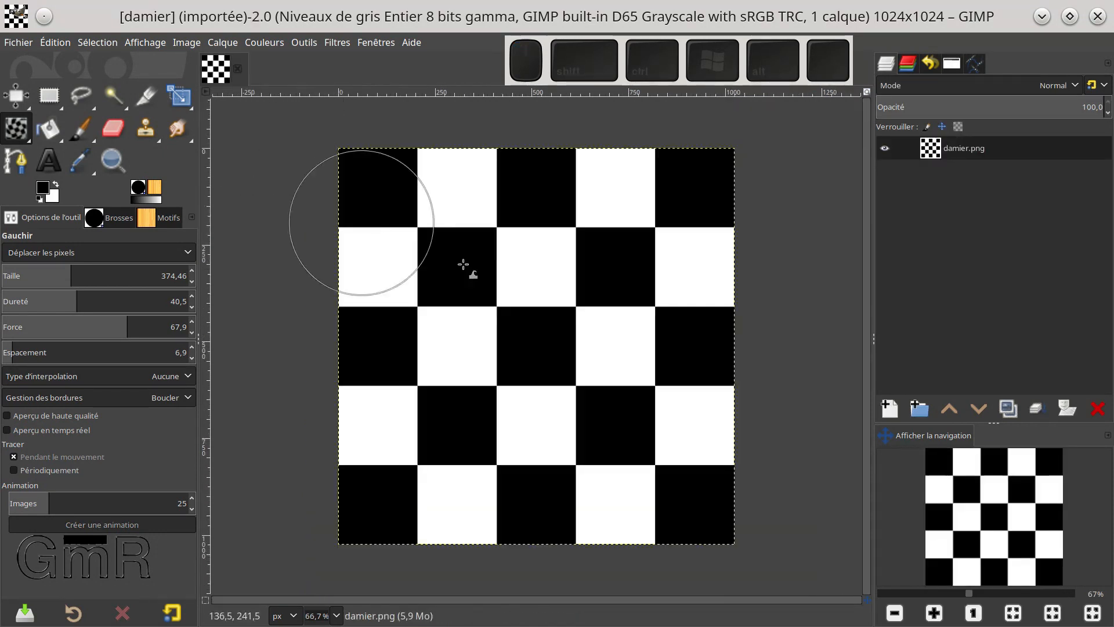
Step: Disable the stroke option Pendant le mouvement and try to warp the second-row squares with both stroke options off
{"action": "left_click", "coordinate": [14, 459]}
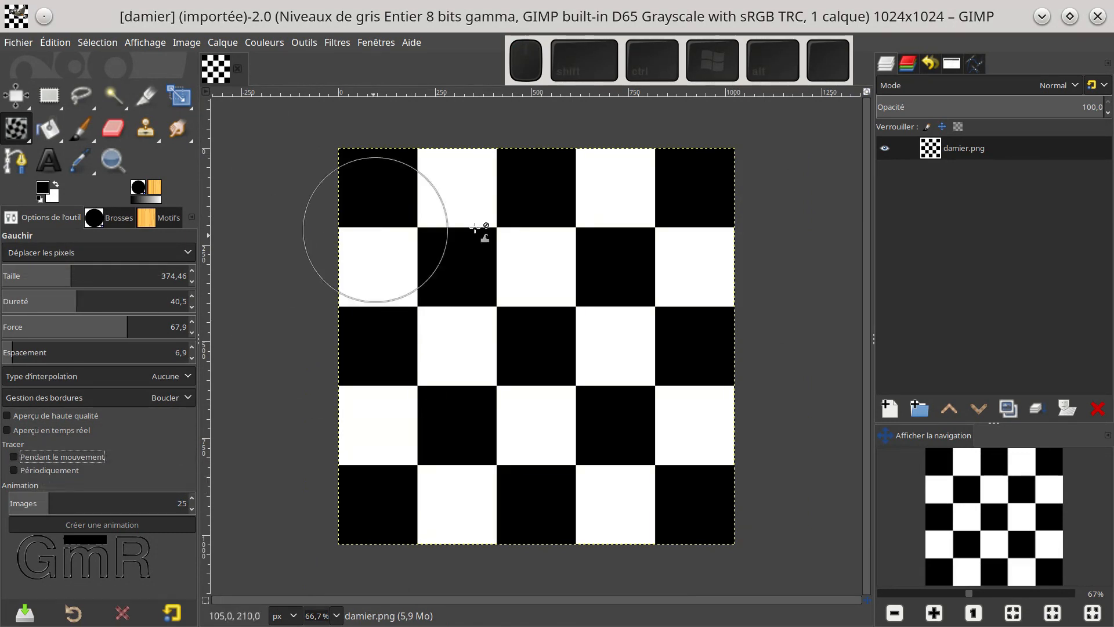
{"action": "left_click_drag", "start_coordinate": [502, 226], "coordinate": [526, 252]}
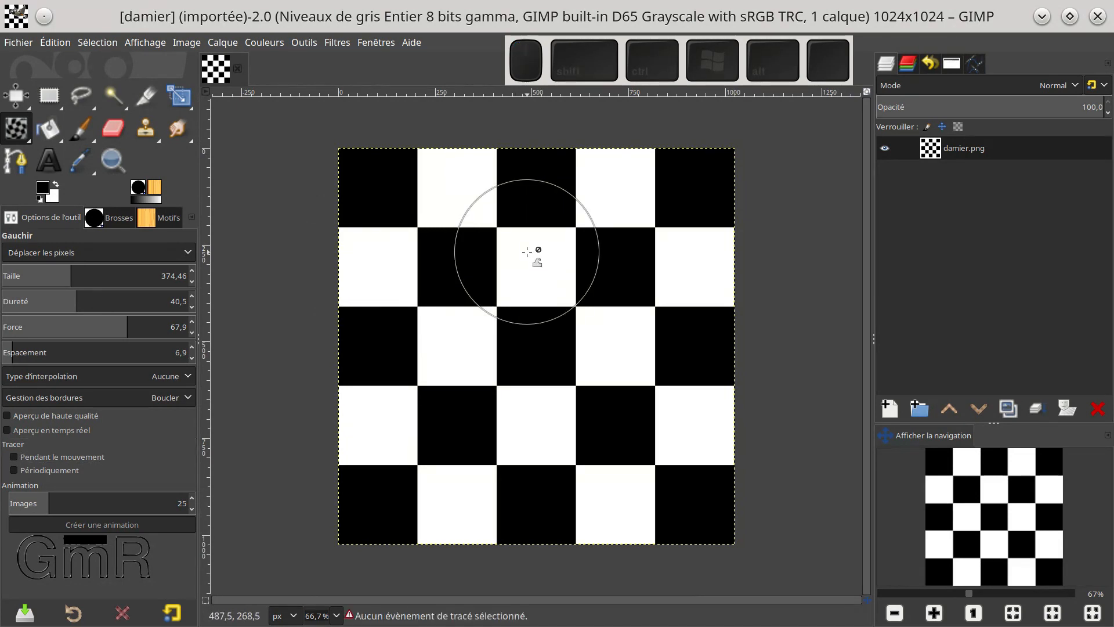
{"action": "left_click", "coordinate": [462, 261]}
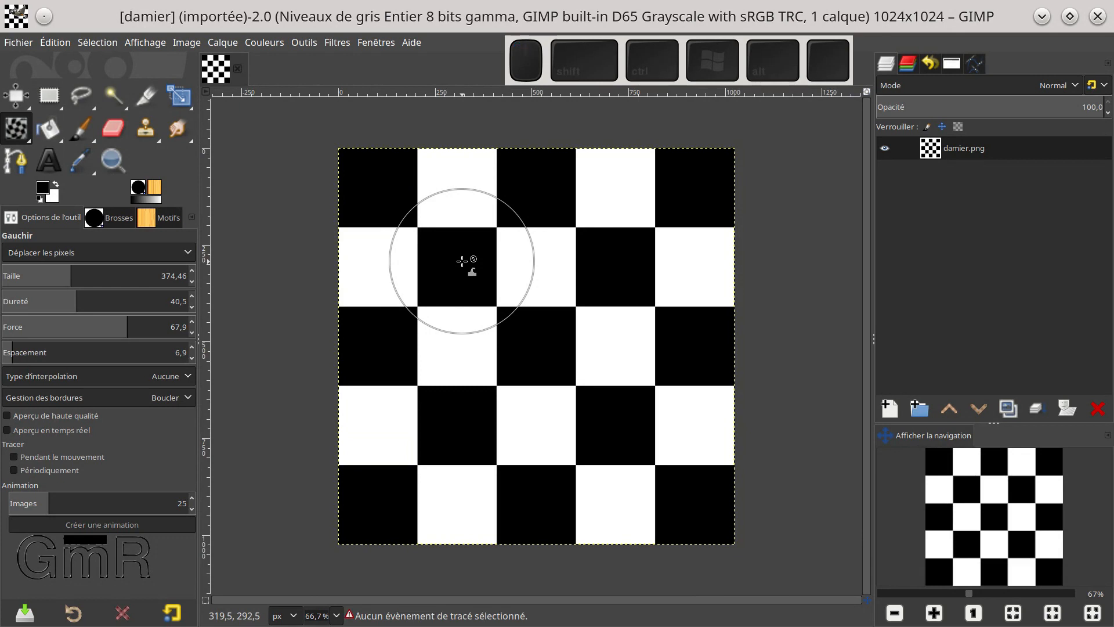
{"action": "left_click", "coordinate": [462, 261]}
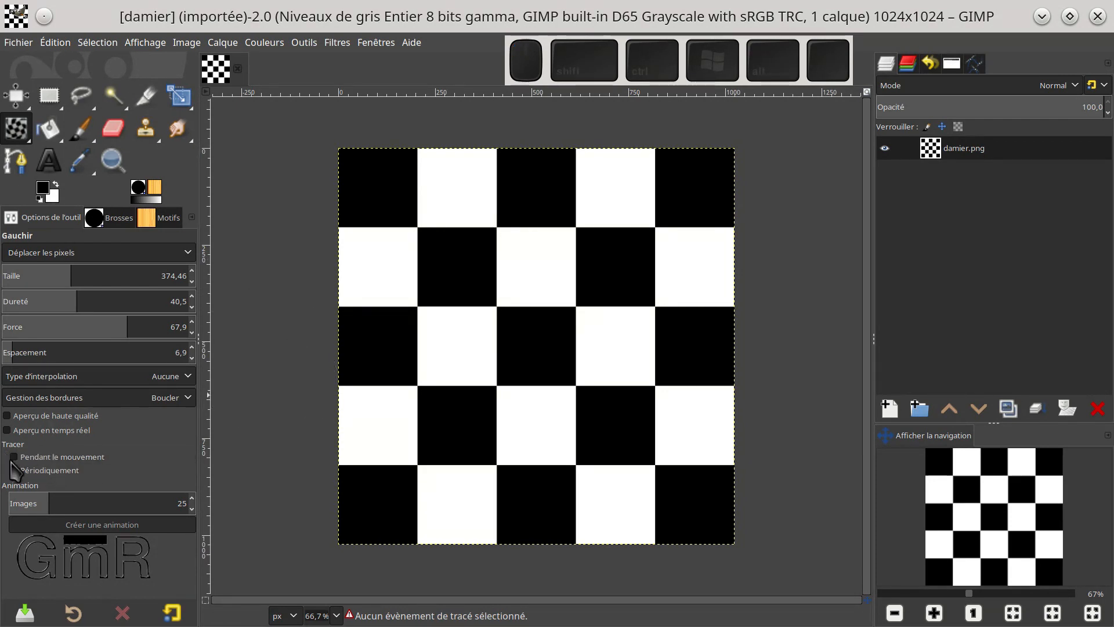
{"action": "left_click", "coordinate": [440, 259]}
{"action": "left_click_drag", "start_coordinate": [472, 282], "coordinate": [493, 303]}
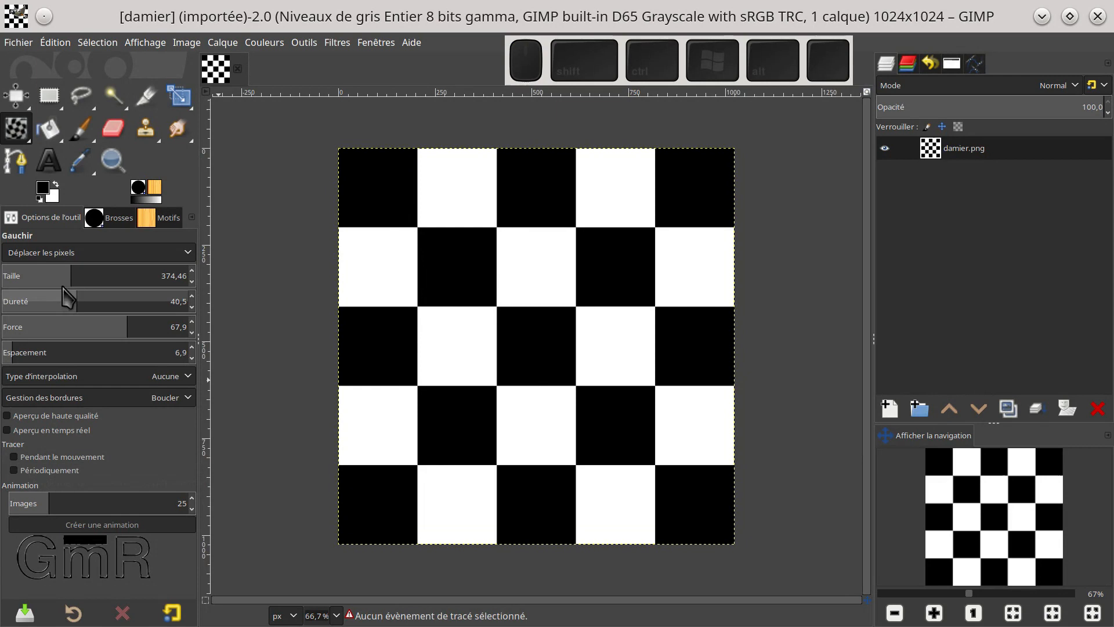
Step: Keep the behaviour Déplacer les pixels, enable Pendant le mouvement and push the upper-left black square's inner corner diagonally inward and down
{"action": "left_click", "coordinate": [75, 255]}
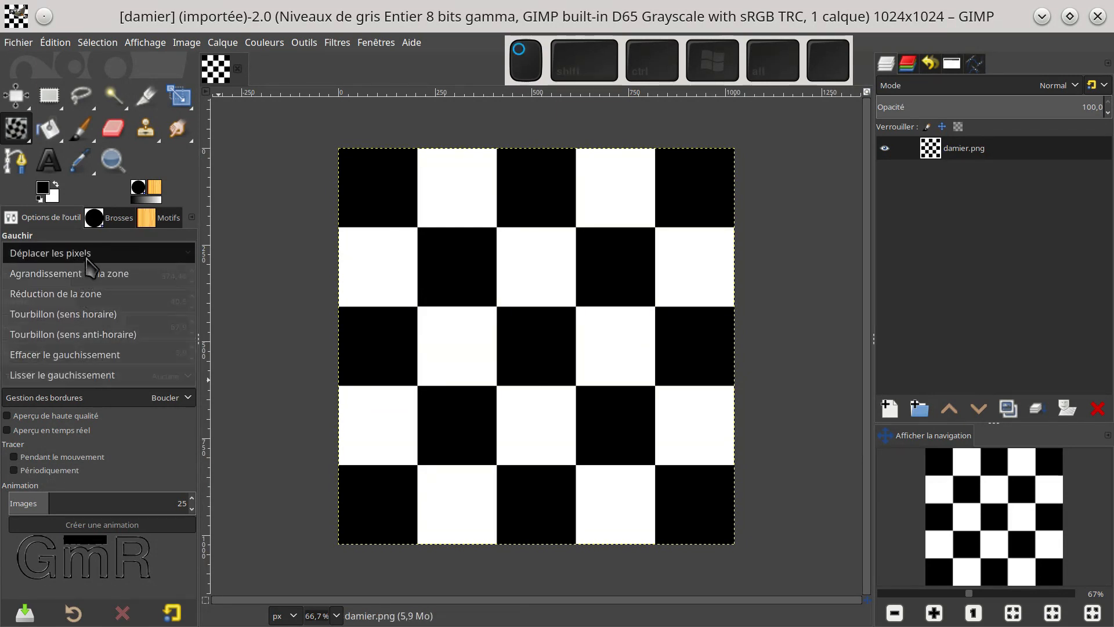
{"action": "left_click", "coordinate": [84, 254]}
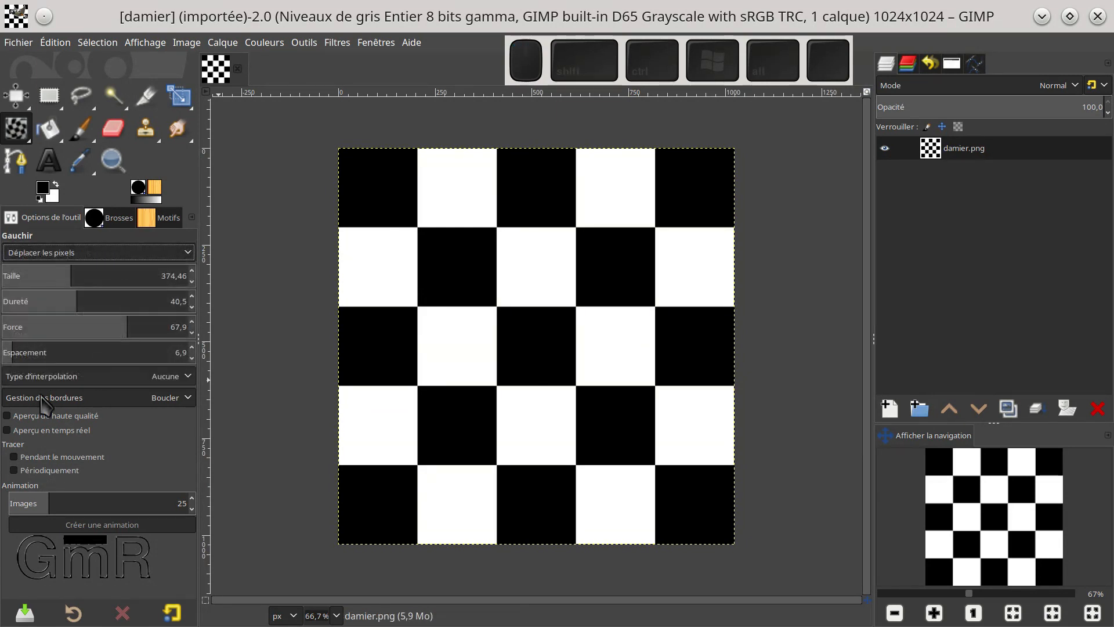
{"action": "left_click", "coordinate": [27, 458]}
{"action": "mouse_move", "coordinate": [414, 228]}
{"action": "left_mouse_down"}
{"action": "mouse_move", "coordinate": [479, 245]}
{"action": "mouse_move", "coordinate": [500, 283]}
{"action": "left_mouse_up"}
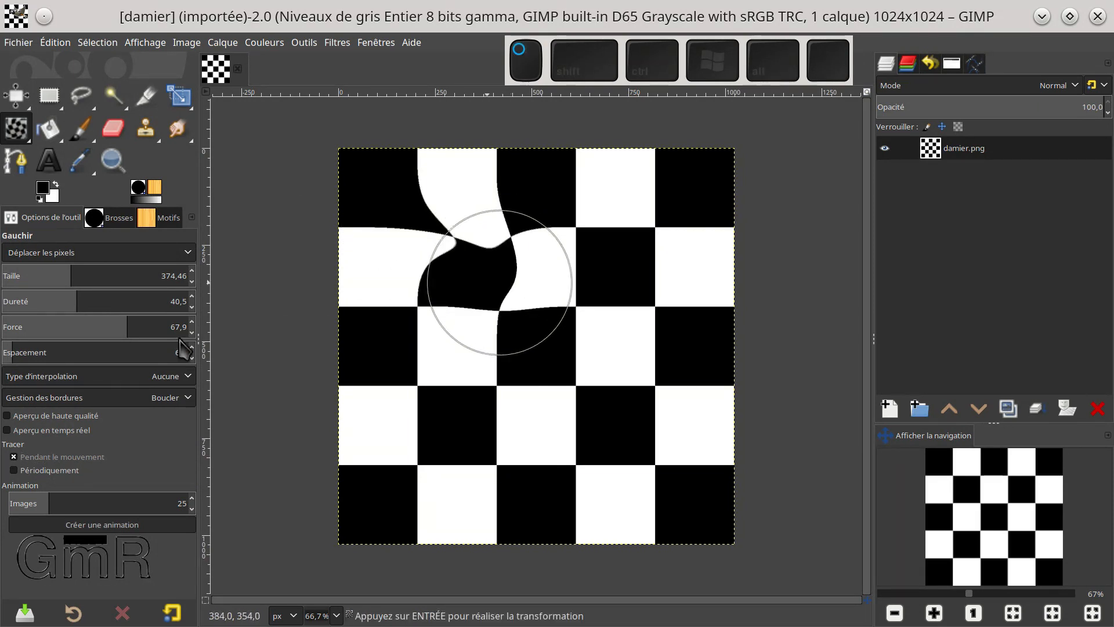
Step: Enable Périodiquement for a warp stroke across the central squares, and disable Pendant le mouvement for a further stroke beside them
{"action": "left_click", "coordinate": [35, 470]}
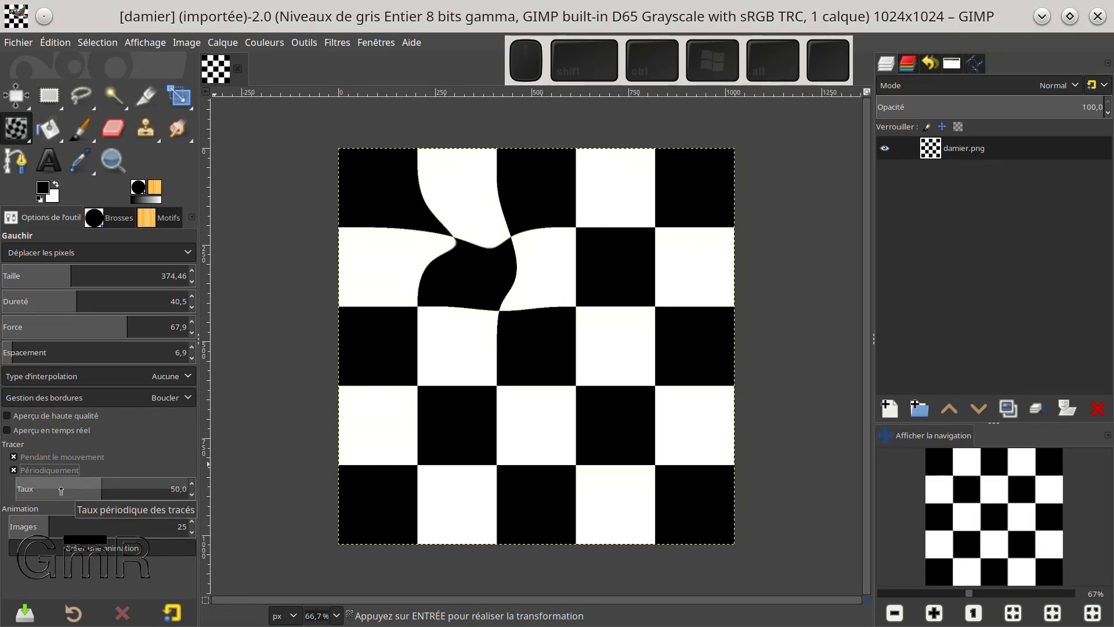
{"action": "mouse_move", "coordinate": [428, 417]}
{"action": "left_mouse_down"}
{"action": "mouse_move", "coordinate": [499, 395]}
{"action": "mouse_move", "coordinate": [532, 361]}
{"action": "left_mouse_up"}
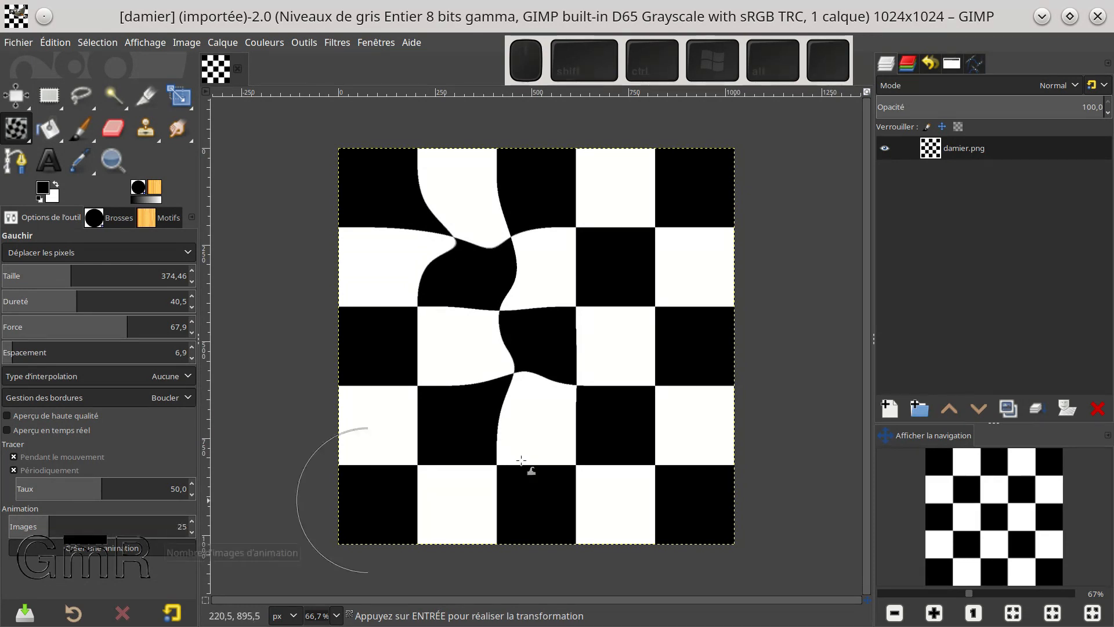
{"action": "left_click", "coordinate": [41, 458]}
{"action": "mouse_move", "coordinate": [571, 406]}
{"action": "left_mouse_down"}
{"action": "mouse_move", "coordinate": [597, 356]}
{"action": "mouse_move", "coordinate": [597, 290]}
{"action": "mouse_move", "coordinate": [504, 390]}
{"action": "left_mouse_up"}
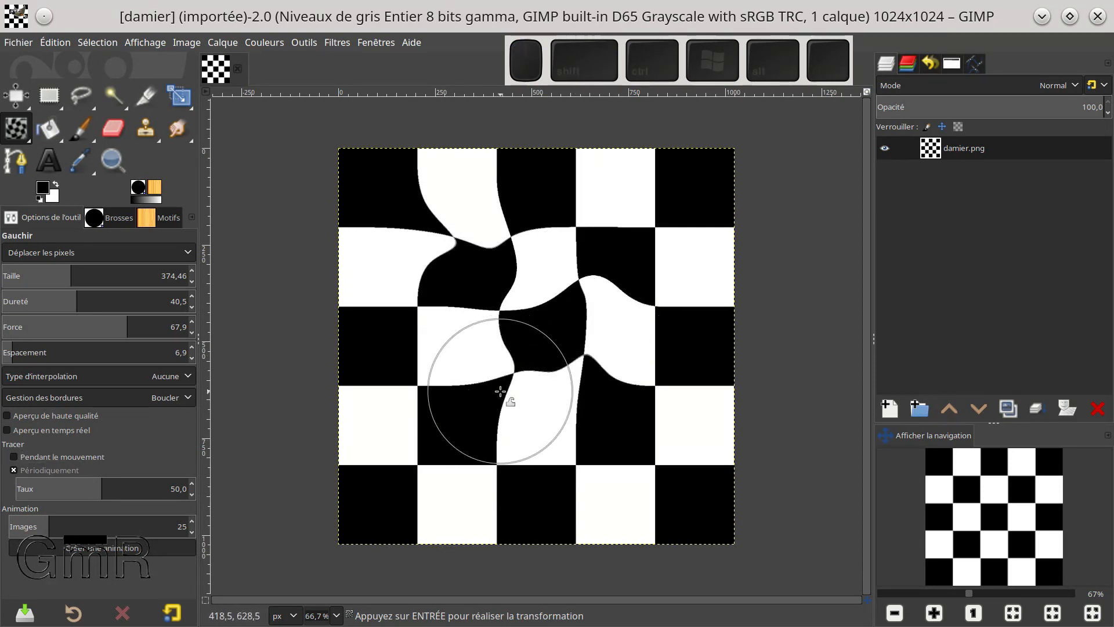
Step: Try warping the lower squares with the periodic Taux at 0,0, and warp the fourth-row squares with it at 2,4
{"action": "left_click_drag", "start_coordinate": [85, 490], "coordinate": [11, 492]}
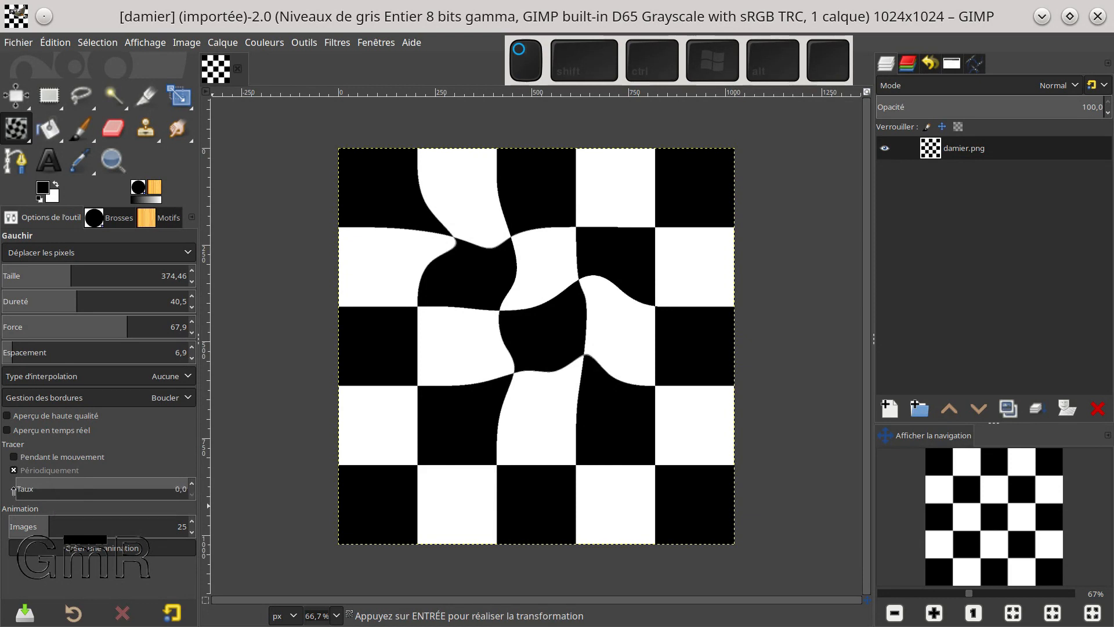
{"action": "mouse_move", "coordinate": [494, 464]}
{"action": "left_mouse_down"}
{"action": "mouse_move", "coordinate": [560, 452]}
{"action": "mouse_move", "coordinate": [622, 459]}
{"action": "left_mouse_up"}
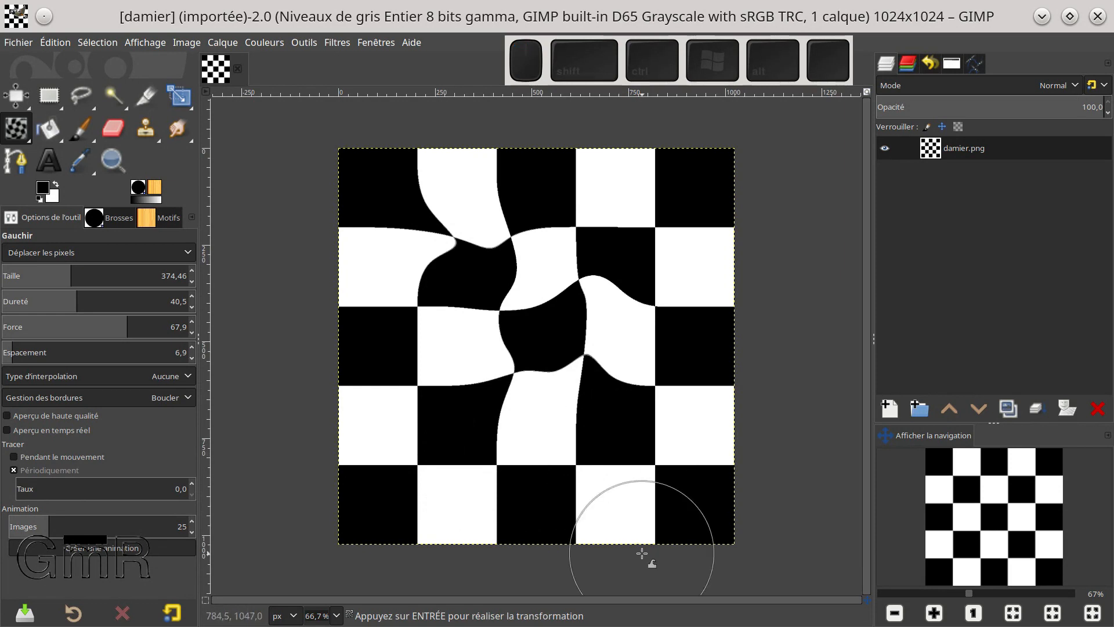
{"action": "mouse_move", "coordinate": [493, 466]}
{"action": "left_mouse_down"}
{"action": "mouse_move", "coordinate": [507, 407]}
{"action": "mouse_move", "coordinate": [692, 577]}
{"action": "left_mouse_up"}
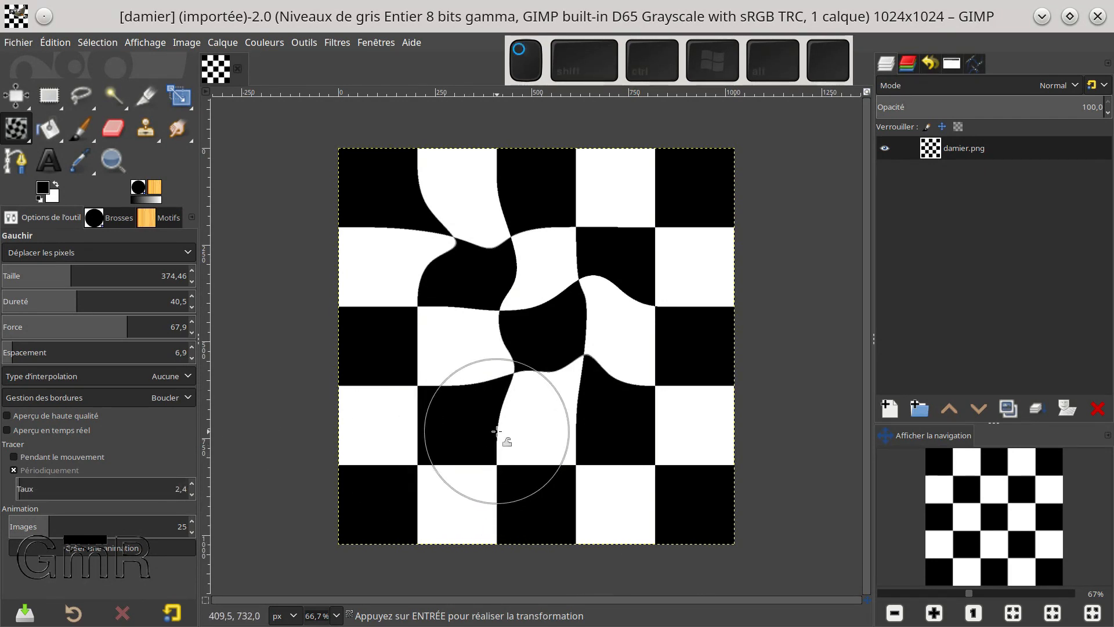
{"action": "mouse_move", "coordinate": [497, 431]}
{"action": "left_mouse_down"}
{"action": "mouse_move", "coordinate": [517, 417]}
{"action": "mouse_move", "coordinate": [579, 428]}
{"action": "mouse_move", "coordinate": [504, 455]}
{"action": "left_mouse_up"}
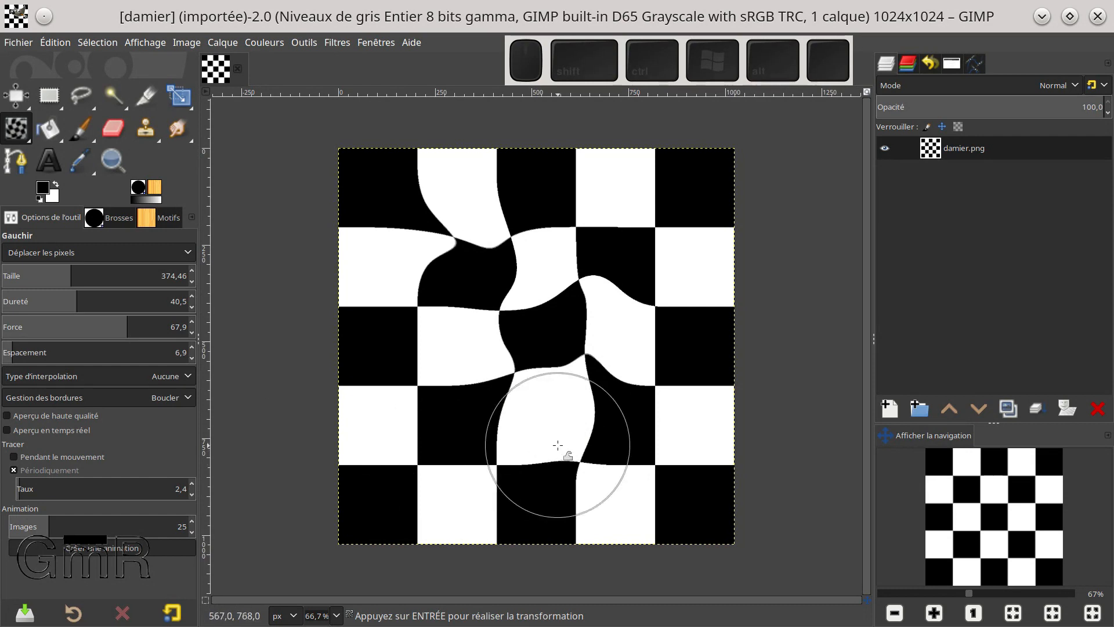
Step: Set the periodic Taux to 100,0 and push the corner between the fourth and fifth rows up and to the left
{"action": "left_click", "coordinate": [176, 489]}
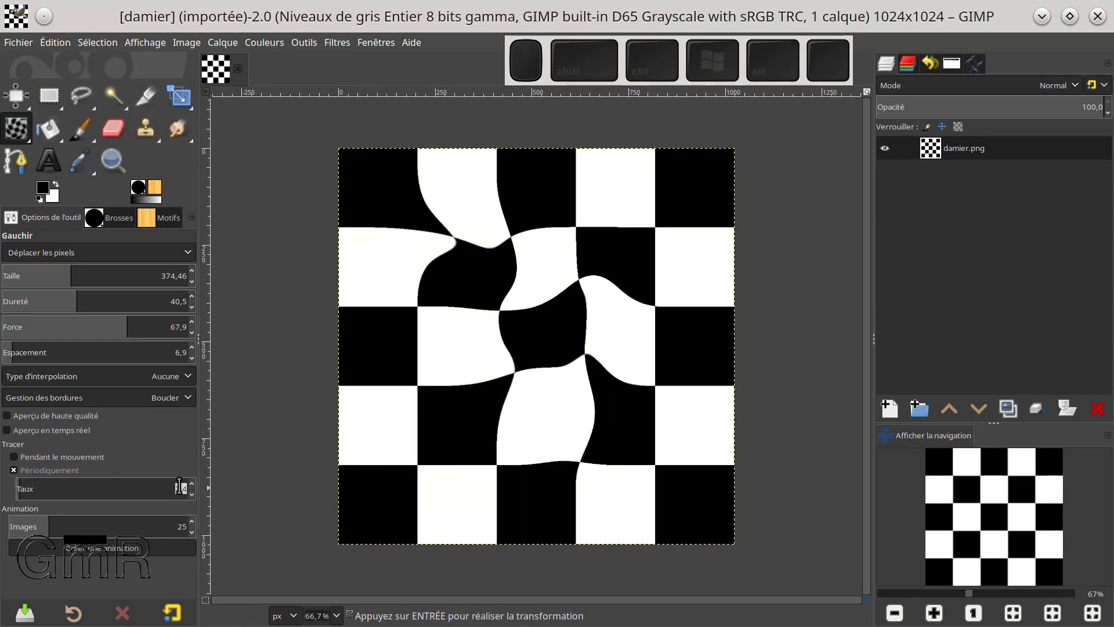
{"action": "left_click", "coordinate": [164, 490]}
{"action": "left_click_drag", "start_coordinate": [164, 492], "coordinate": [180, 492]}
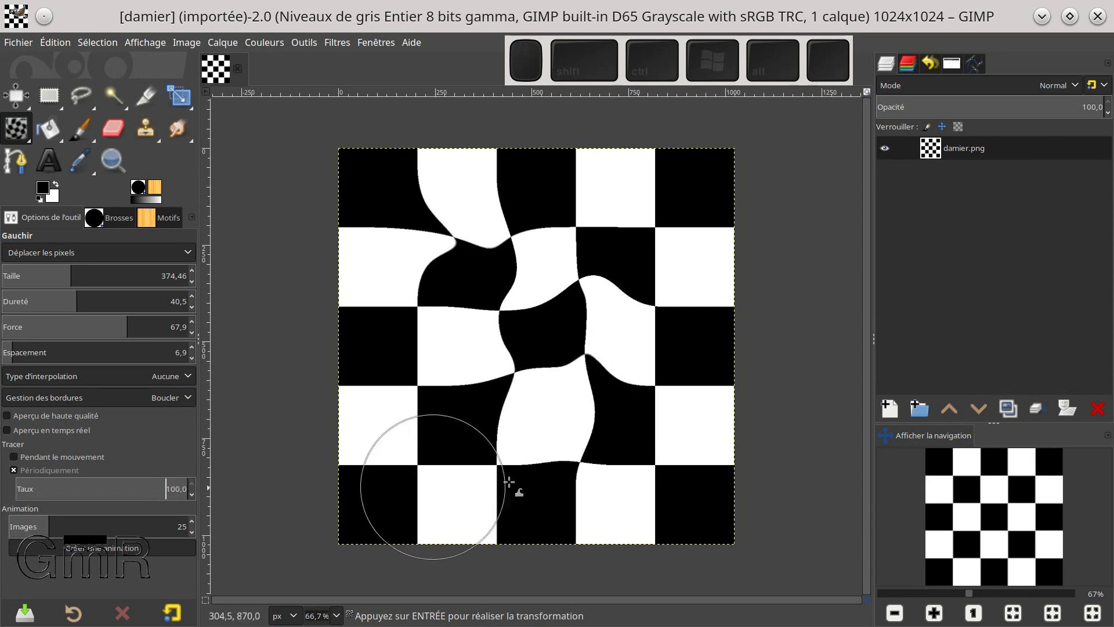
{"action": "left_click_drag", "start_coordinate": [507, 475], "coordinate": [460, 425]}
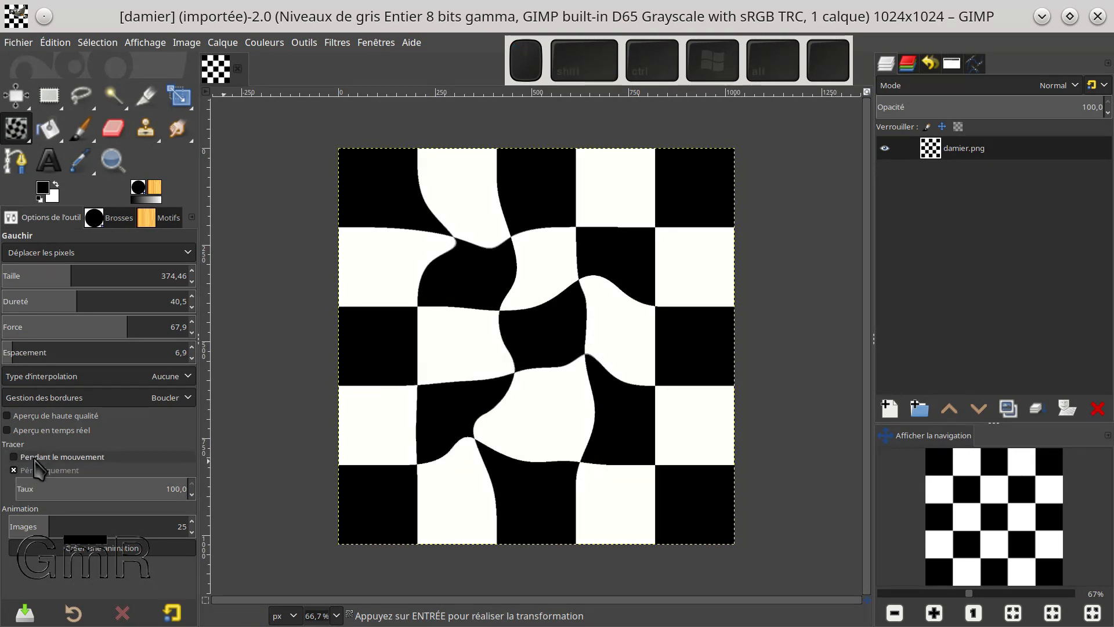
Step: Reduce the periodic Taux to 48,5 and switch the stroke options to Pendant le mouvement only
{"action": "left_click", "coordinate": [89, 490]}
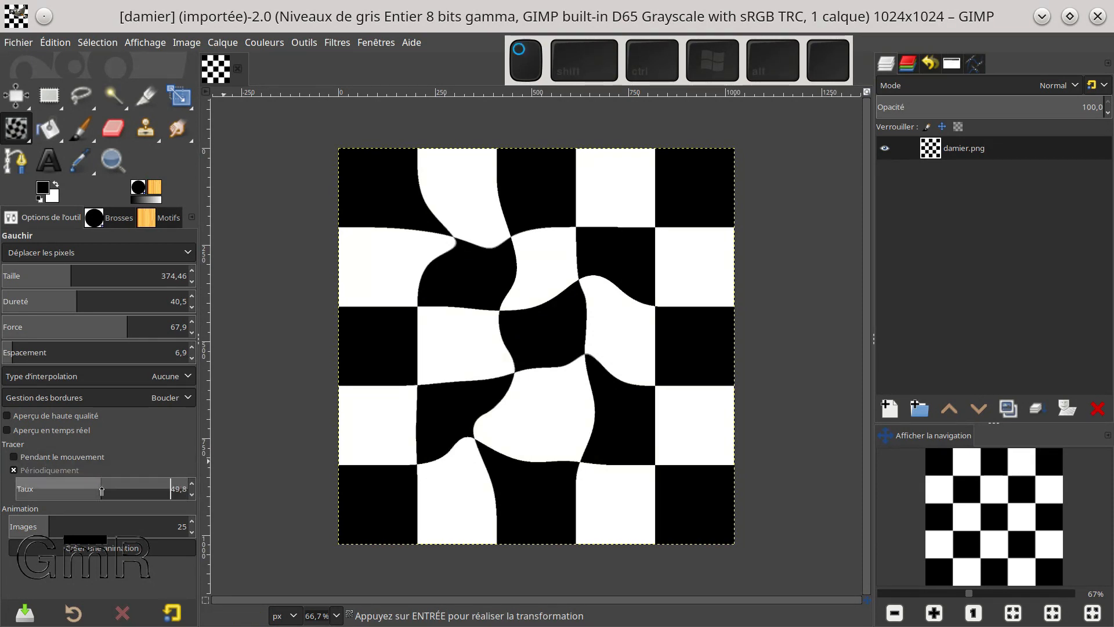
{"action": "left_click_drag", "start_coordinate": [105, 491], "coordinate": [99, 493]}
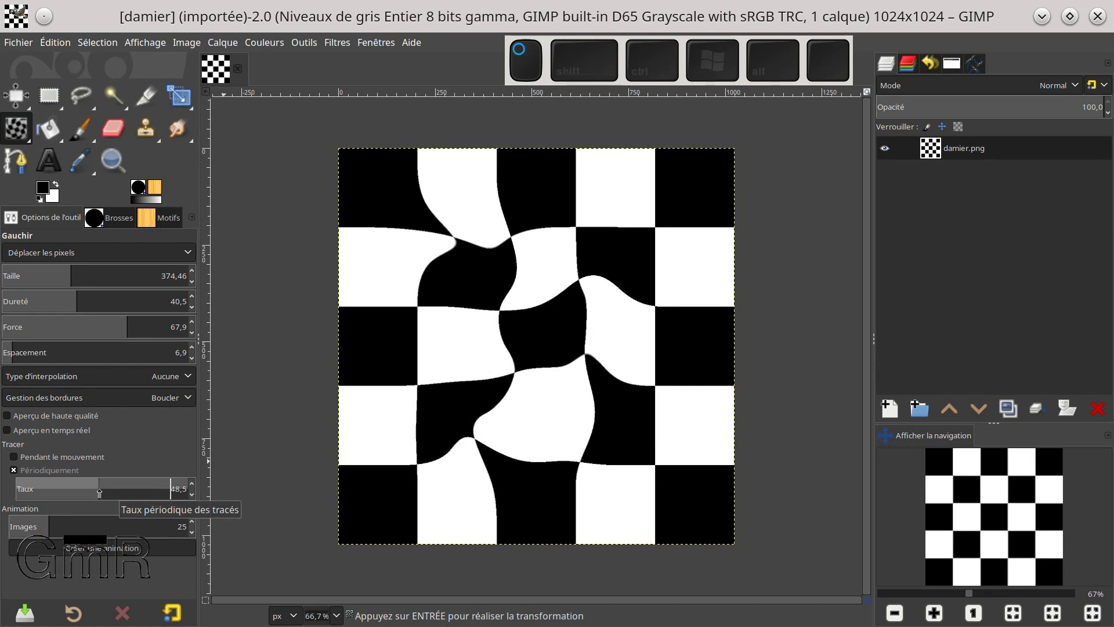
{"action": "left_click", "coordinate": [35, 456]}
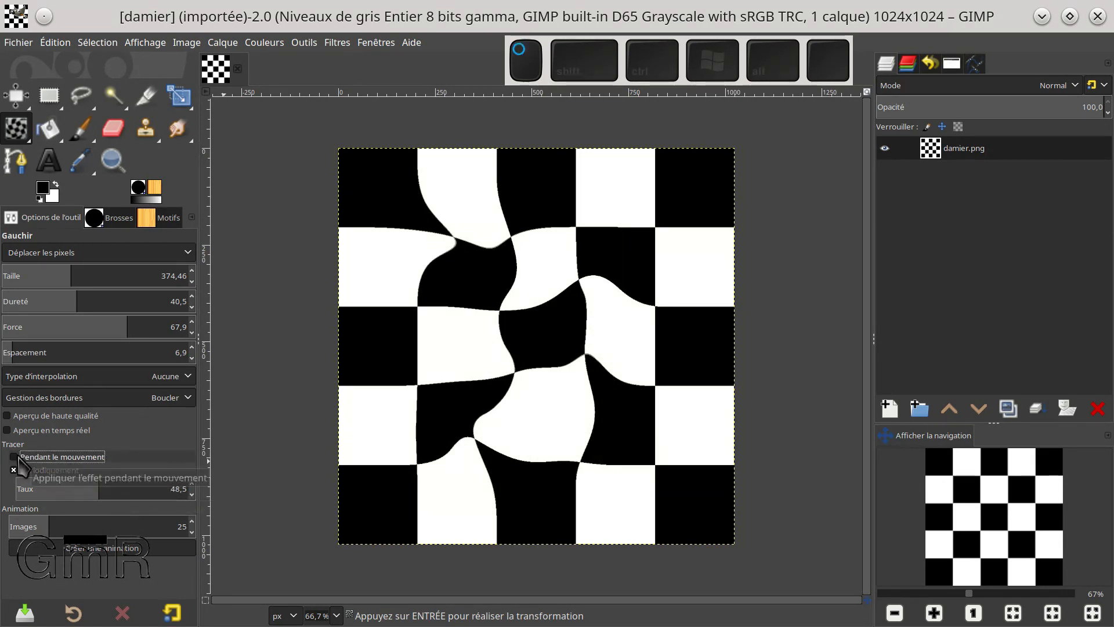
{"action": "left_click", "coordinate": [21, 469]}
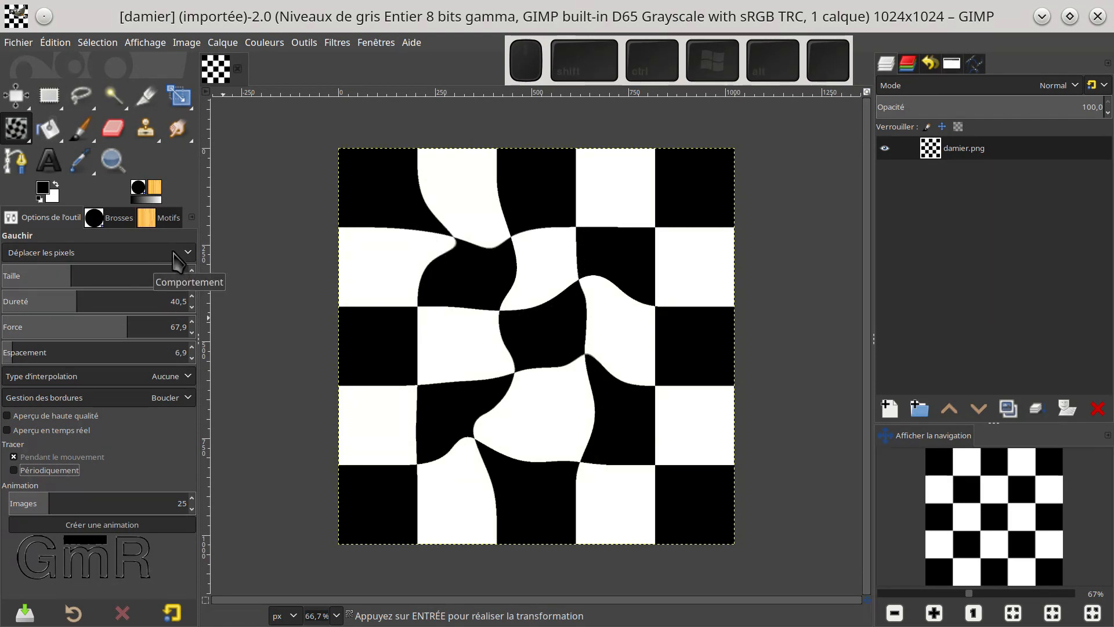
Step: Apply the warp and return the checkerboard to its base image state through the undo history
{"action": "left_click", "coordinate": [934, 63]}
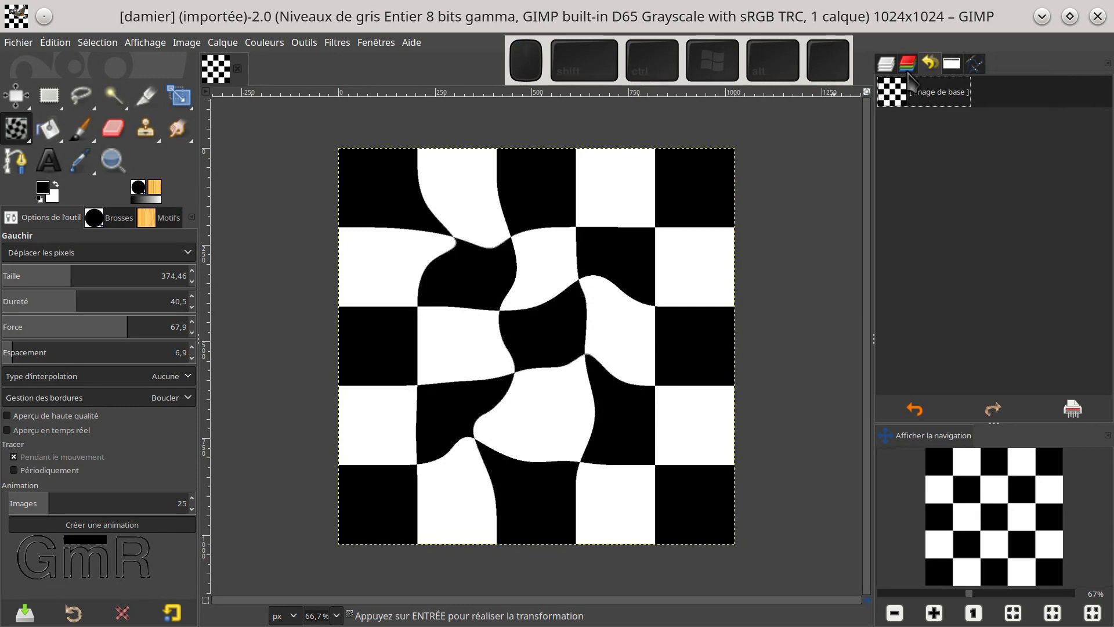
{"action": "left_click", "coordinate": [886, 62]}
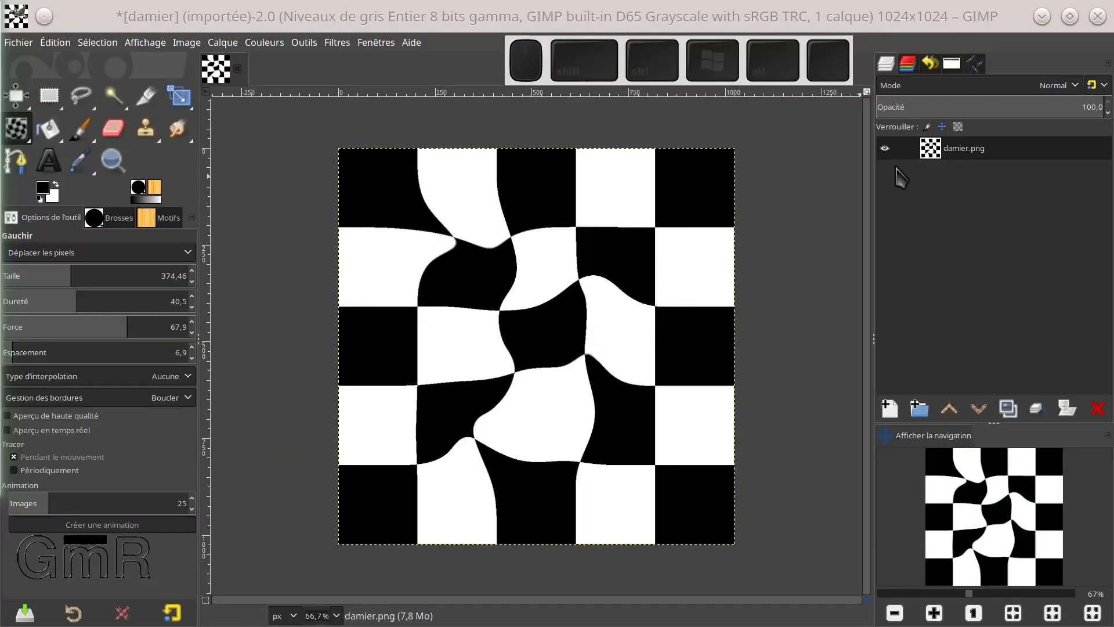
{"action": "left_click", "coordinate": [929, 63]}
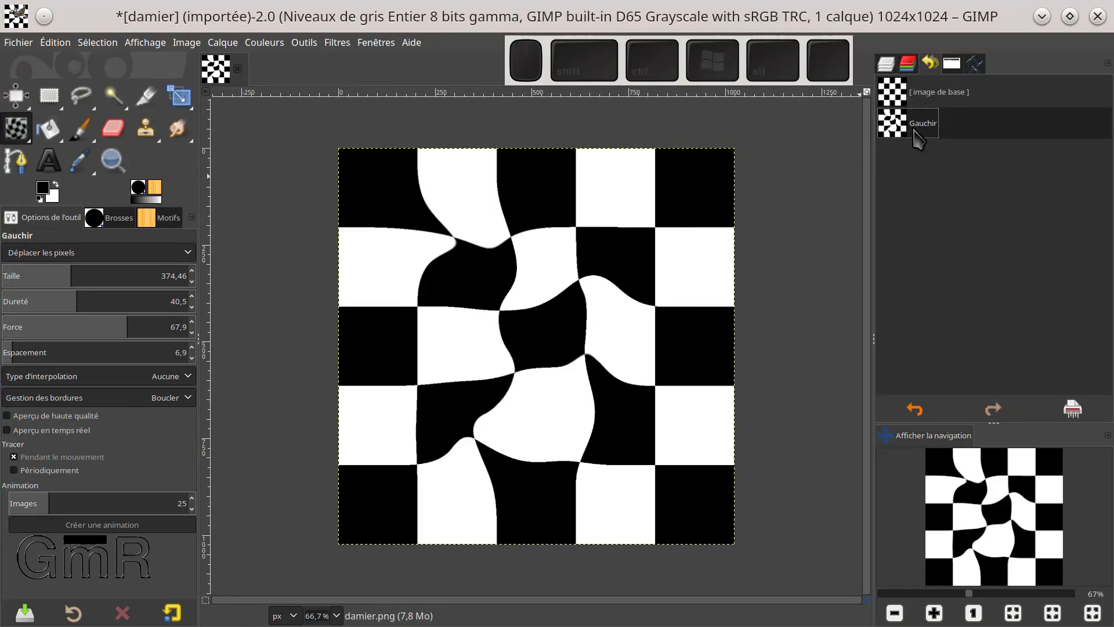
{"action": "left_click", "coordinate": [927, 98]}
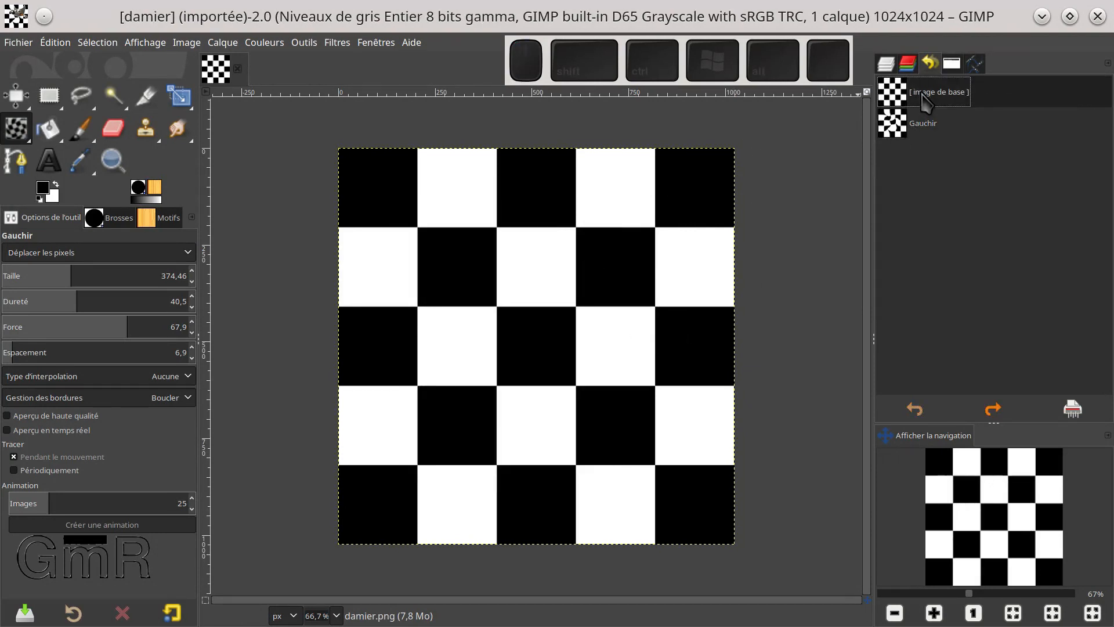
{"action": "left_click", "coordinate": [886, 63]}
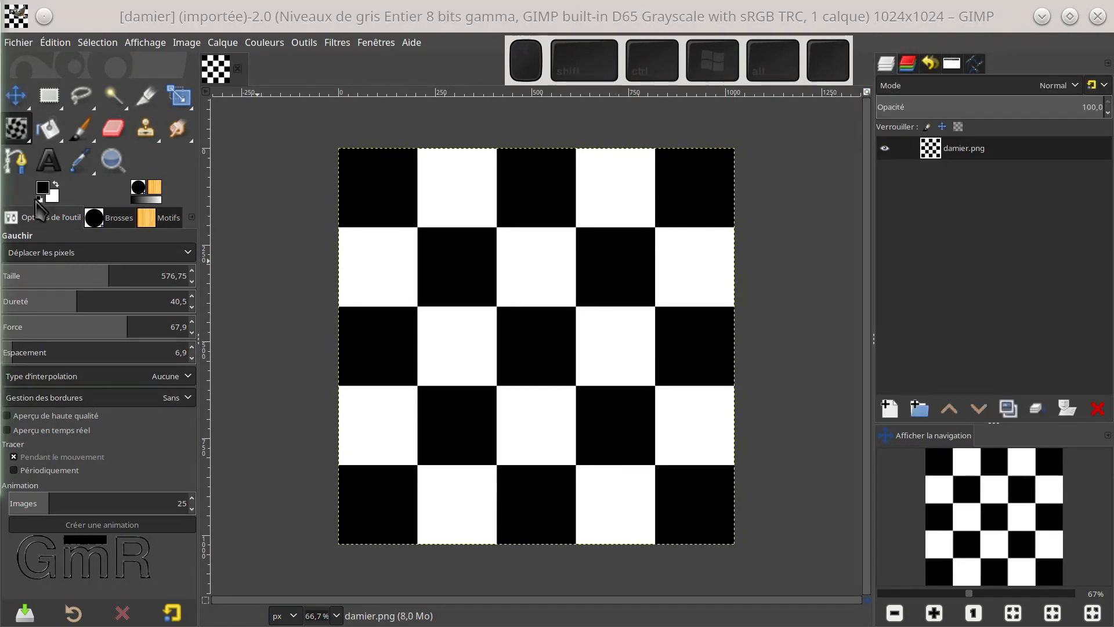
Step: Set the warp behaviour to Agrandissement de la zone and repeatedly enlarge the area where the second and third rows and columns meet
{"action": "left_click", "coordinate": [111, 269]}
{"action": "left_click", "coordinate": [137, 253]}
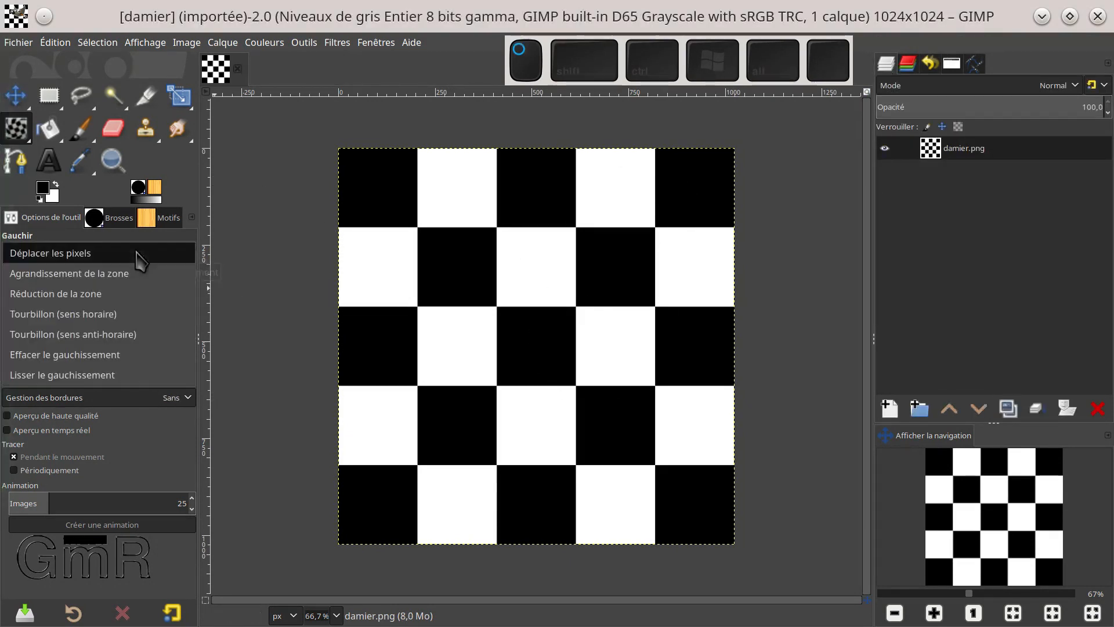
{"action": "left_click", "coordinate": [136, 278]}
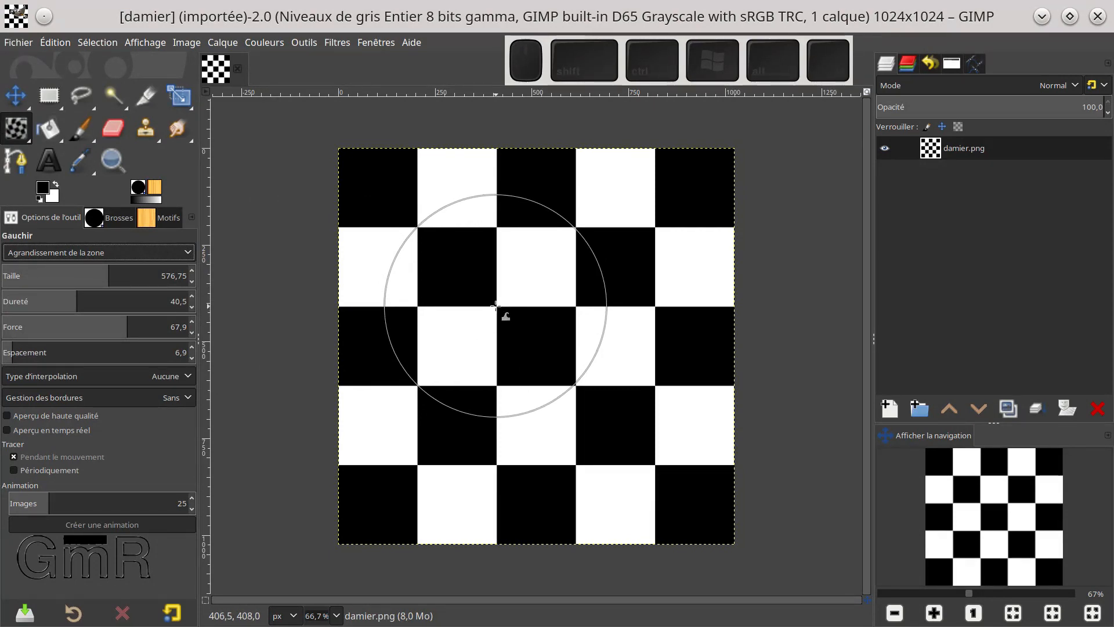
{"action": "left_click", "coordinate": [495, 306]}
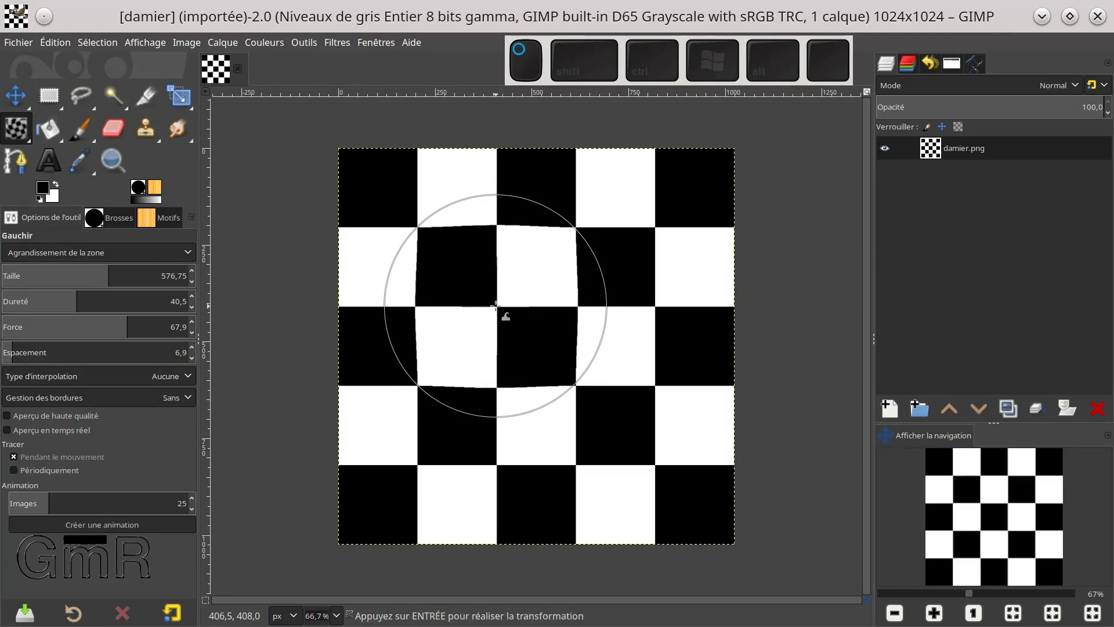
{"action": "left_click", "coordinate": [495, 306]}
{"action": "left_click", "coordinate": [496, 306]}
{"action": "left_click", "coordinate": [496, 305]}
{"action": "left_click", "coordinate": [496, 306]}
{"action": "left_click", "coordinate": [495, 306]}
{"action": "left_click", "coordinate": [495, 306]}
{"action": "left_click", "coordinate": [495, 306]}
{"action": "left_click", "coordinate": [495, 306]}
{"action": "left_click", "coordinate": [496, 306]}
{"action": "left_click", "coordinate": [496, 306]}
{"action": "left_click", "coordinate": [496, 306]}
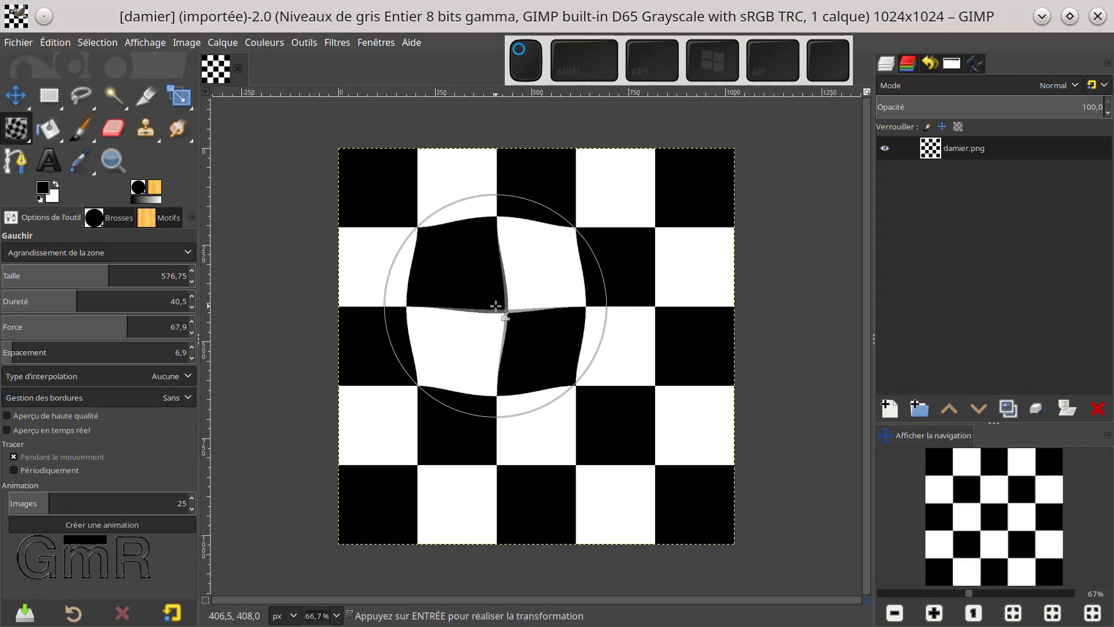
{"action": "mouse_move", "coordinate": [503, 307]}
{"action": "left_mouse_down"}
{"action": "mouse_move", "coordinate": [543, 295]}
{"action": "mouse_move", "coordinate": [542, 238]}
{"action": "mouse_move", "coordinate": [530, 229]}
{"action": "mouse_move", "coordinate": [435, 237]}
{"action": "mouse_move", "coordinate": [416, 269]}
{"action": "mouse_move", "coordinate": [428, 354]}
{"action": "left_mouse_up"}
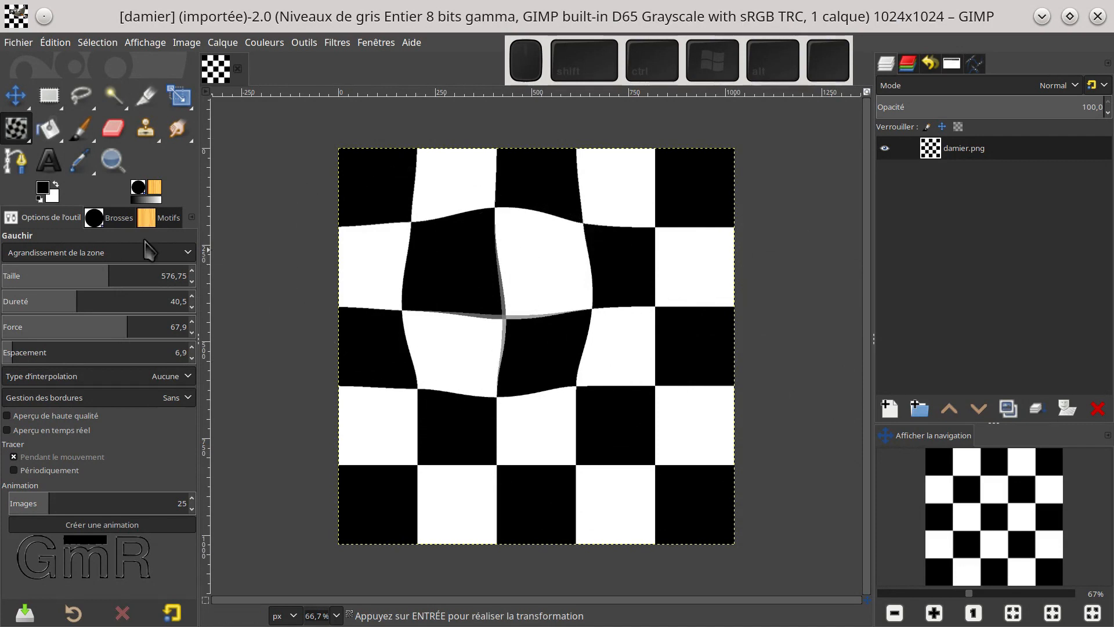
Step: Set the behaviour to Effacer le gauchissement and brush over the enlarged area to restore the regular squares
{"action": "left_click", "coordinate": [71, 254]}
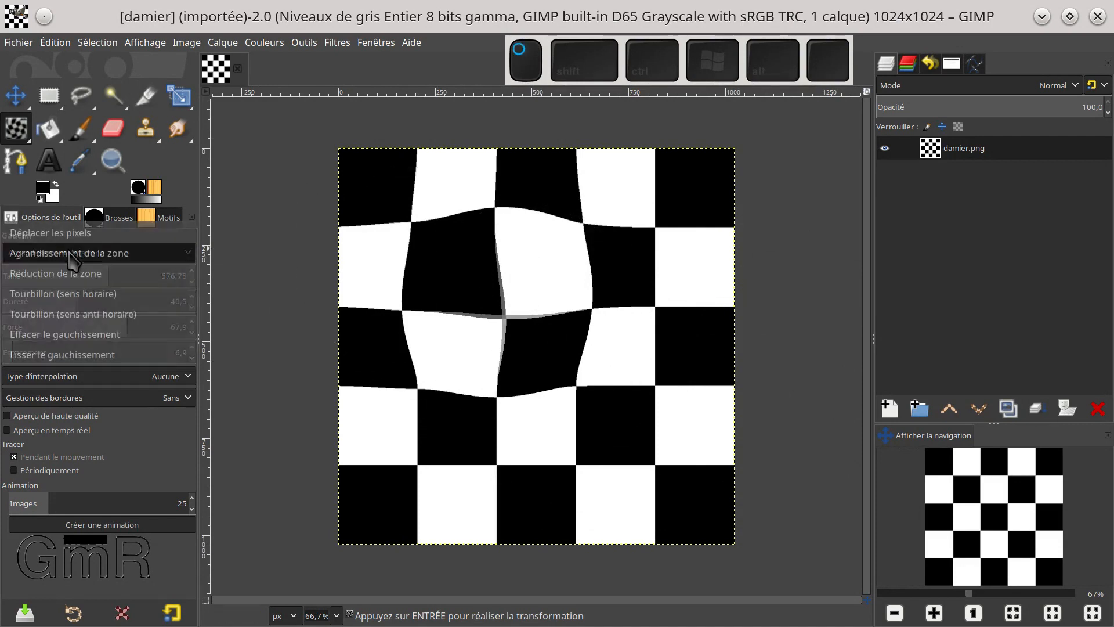
{"action": "left_click", "coordinate": [81, 335]}
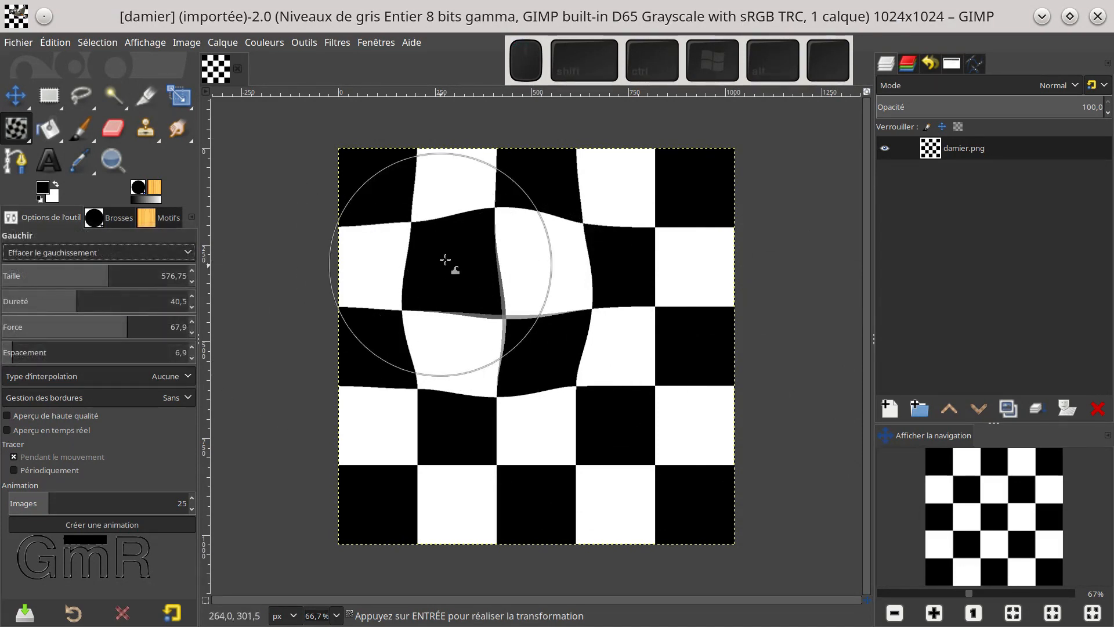
{"action": "mouse_move", "coordinate": [540, 297]}
{"action": "left_mouse_down"}
{"action": "mouse_move", "coordinate": [473, 307]}
{"action": "mouse_move", "coordinate": [479, 278]}
{"action": "mouse_move", "coordinate": [502, 348]}
{"action": "mouse_move", "coordinate": [582, 222]}
{"action": "mouse_move", "coordinate": [589, 430]}
{"action": "mouse_move", "coordinate": [586, 298]}
{"action": "mouse_move", "coordinate": [537, 356]}
{"action": "mouse_move", "coordinate": [608, 319]}
{"action": "mouse_move", "coordinate": [500, 359]}
{"action": "left_mouse_up"}
{"action": "mouse_move", "coordinate": [337, 172]}
{"action": "left_mouse_down"}
{"action": "mouse_move", "coordinate": [410, 154]}
{"action": "mouse_move", "coordinate": [411, 136]}
{"action": "mouse_move", "coordinate": [447, 356]}
{"action": "mouse_move", "coordinate": [494, 296]}
{"action": "left_mouse_up"}
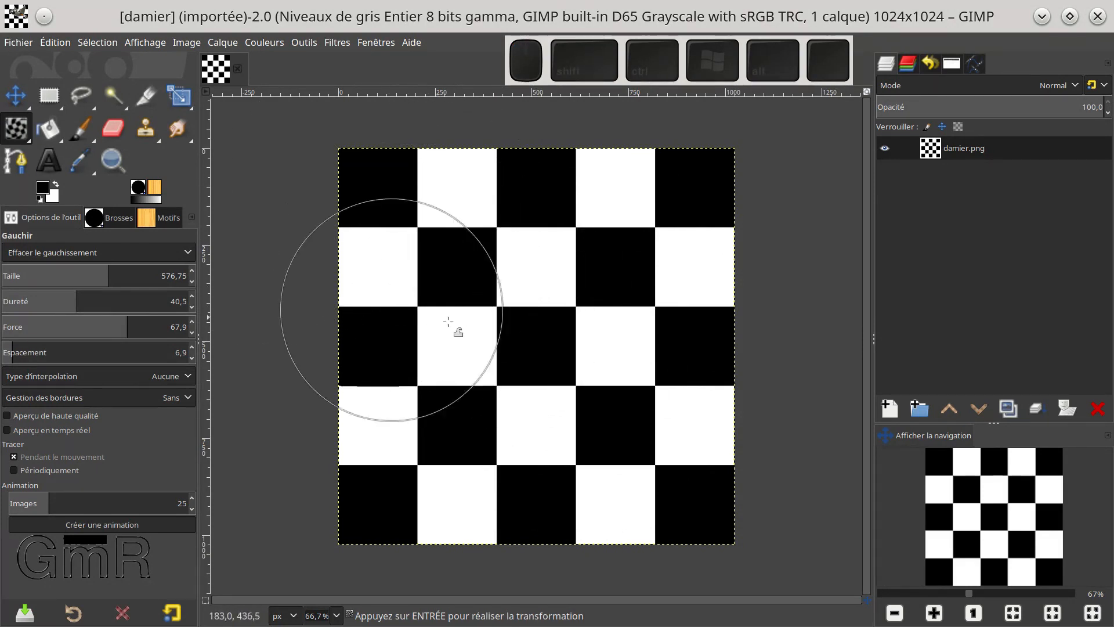
Step: Set the behaviour to Réduction de la zone and shrink the area where the second and third rows and columns meet
{"action": "left_click", "coordinate": [110, 261]}
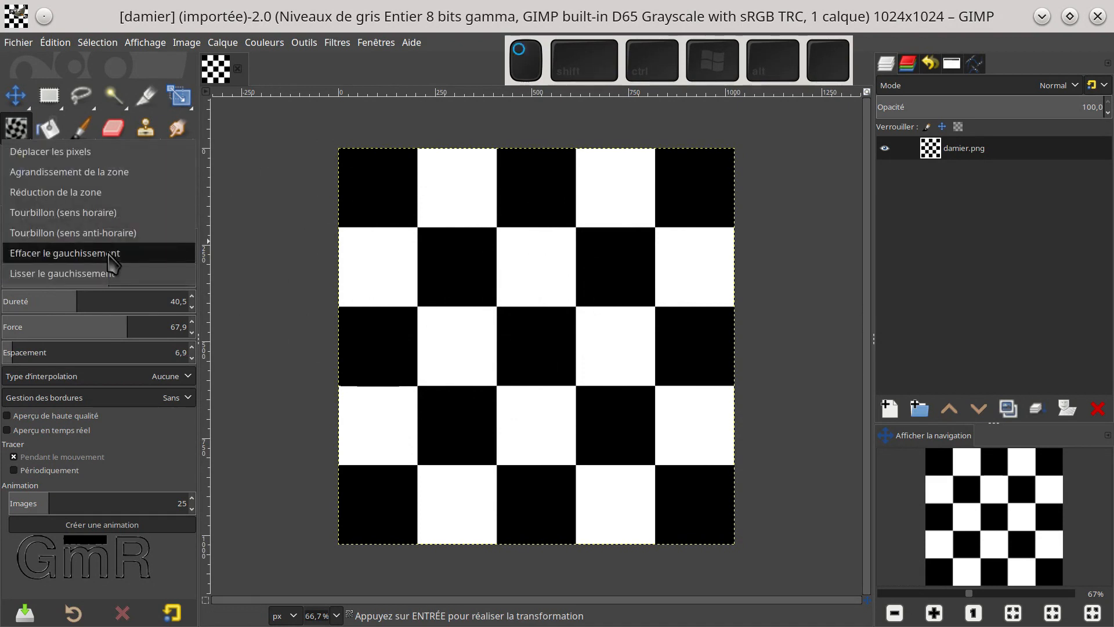
{"action": "left_click", "coordinate": [113, 192]}
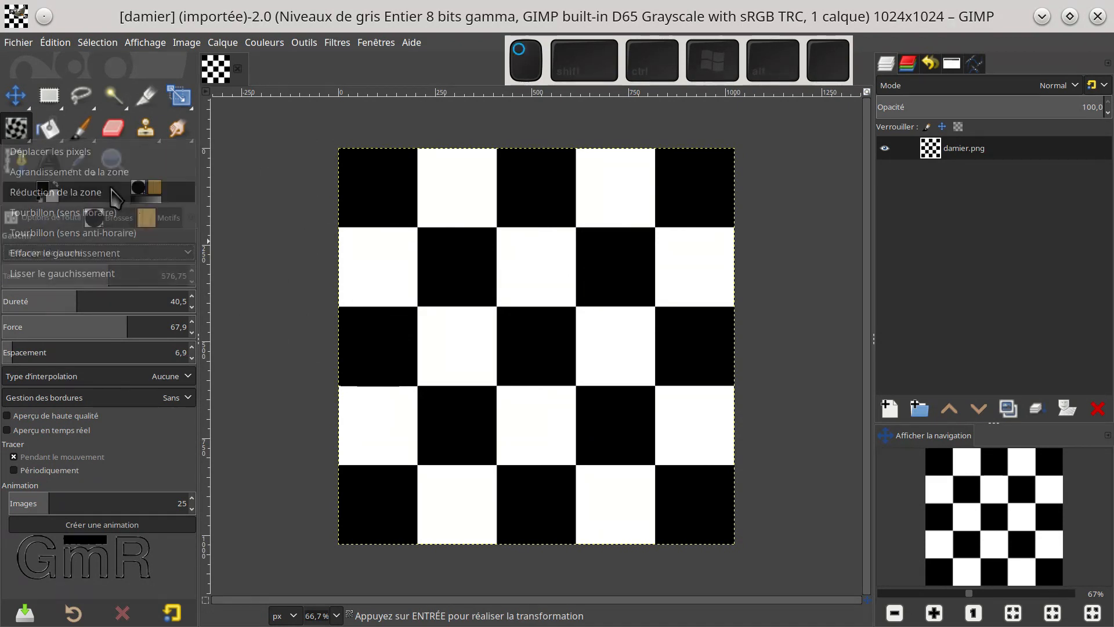
{"action": "left_click", "coordinate": [497, 307]}
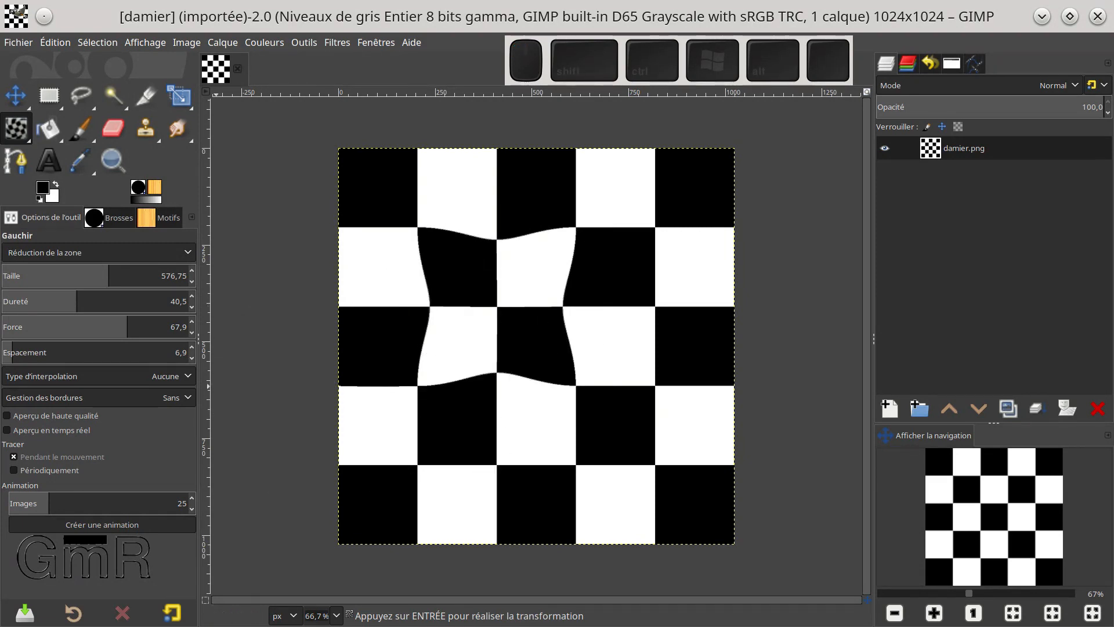
Step: Set the warp behaviour to Effacer le gauchissement and partly erase the shrink where the second and third rows and columns meet
{"action": "left_click", "coordinate": [97, 252]}
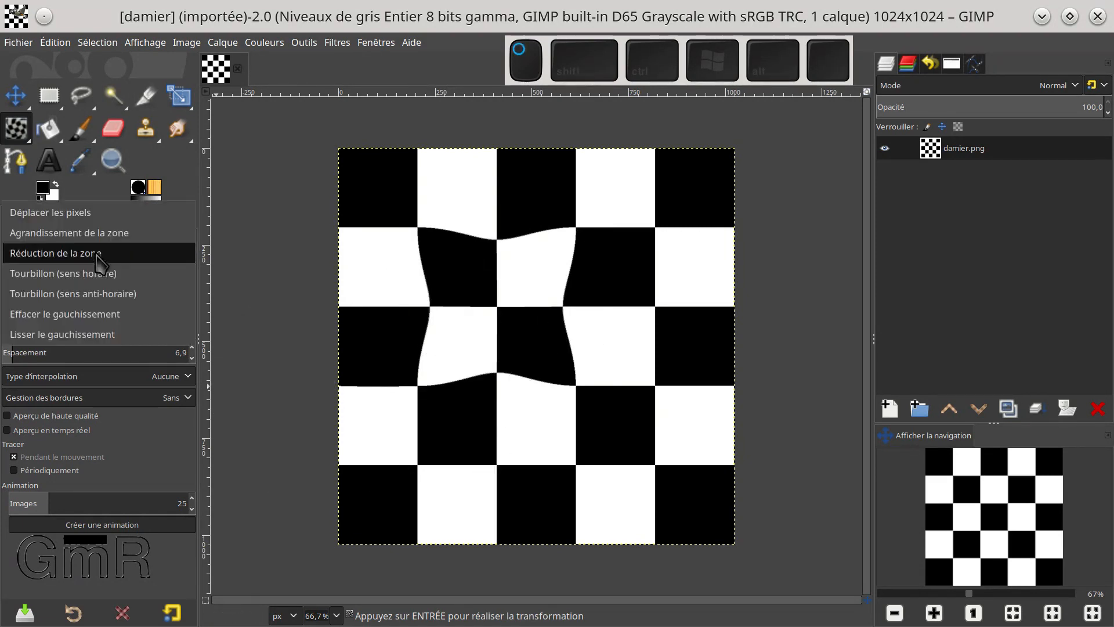
{"action": "left_click", "coordinate": [99, 322]}
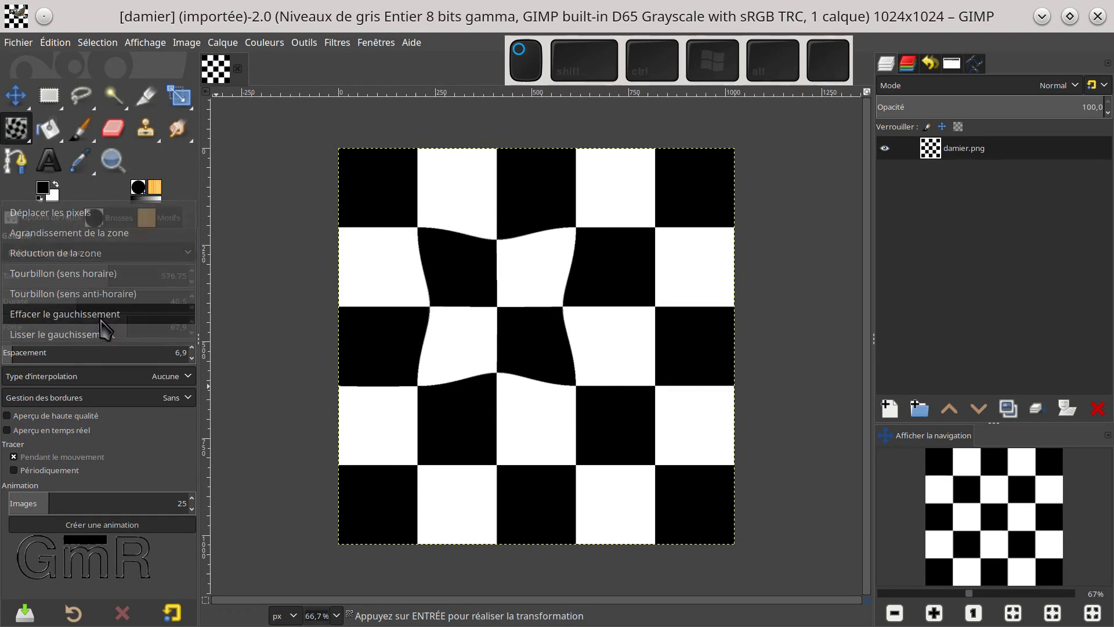
{"action": "left_click", "coordinate": [497, 306]}
{"action": "left_click", "coordinate": [497, 307]}
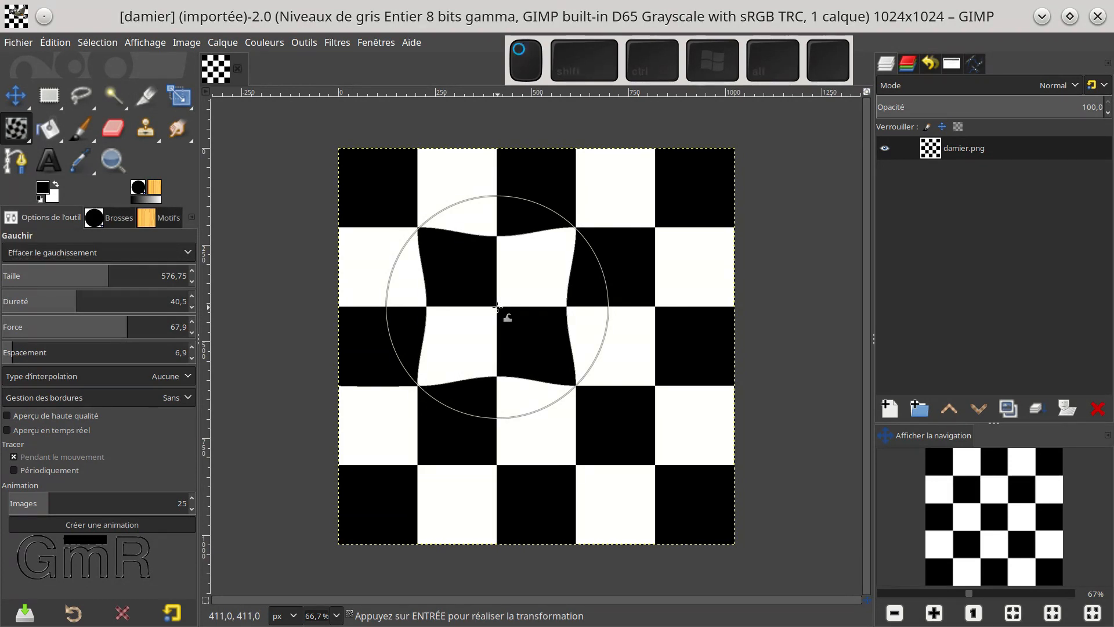
{"action": "left_click", "coordinate": [497, 307]}
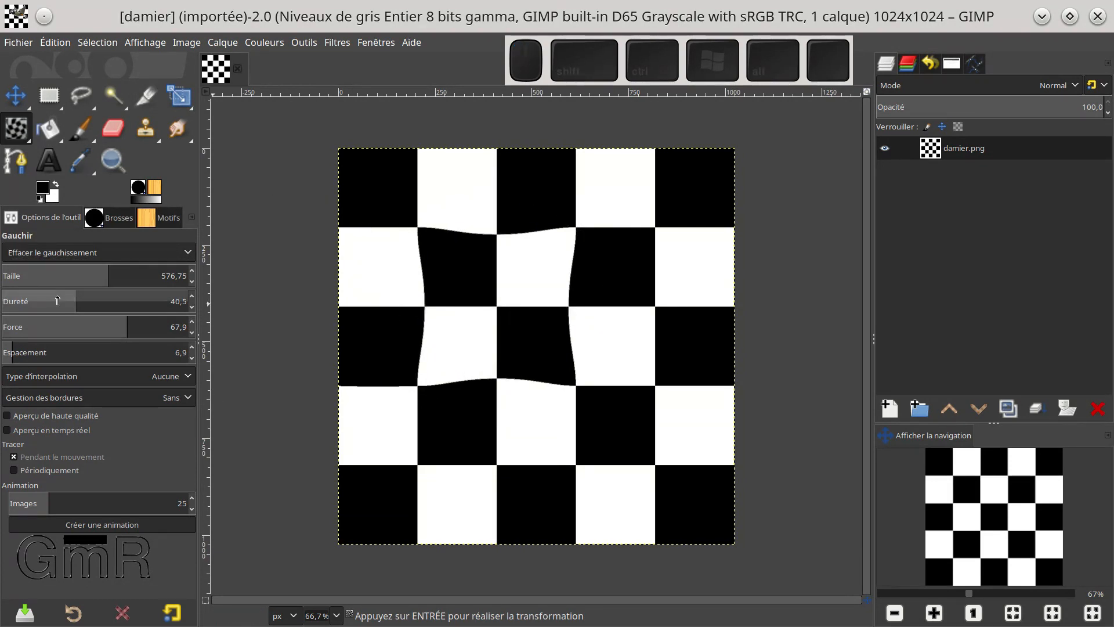
Step: Set the behaviour to Lisser le gauchissement and smooth the curved edges on the left side of the shrunken area
{"action": "left_click", "coordinate": [63, 262]}
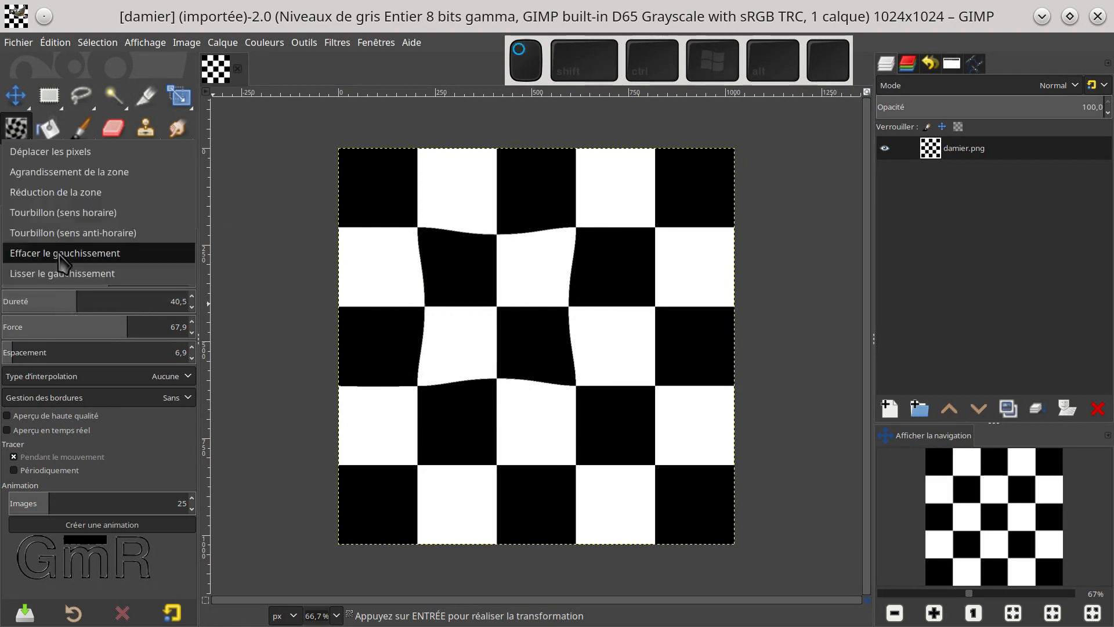
{"action": "left_click", "coordinate": [59, 272]}
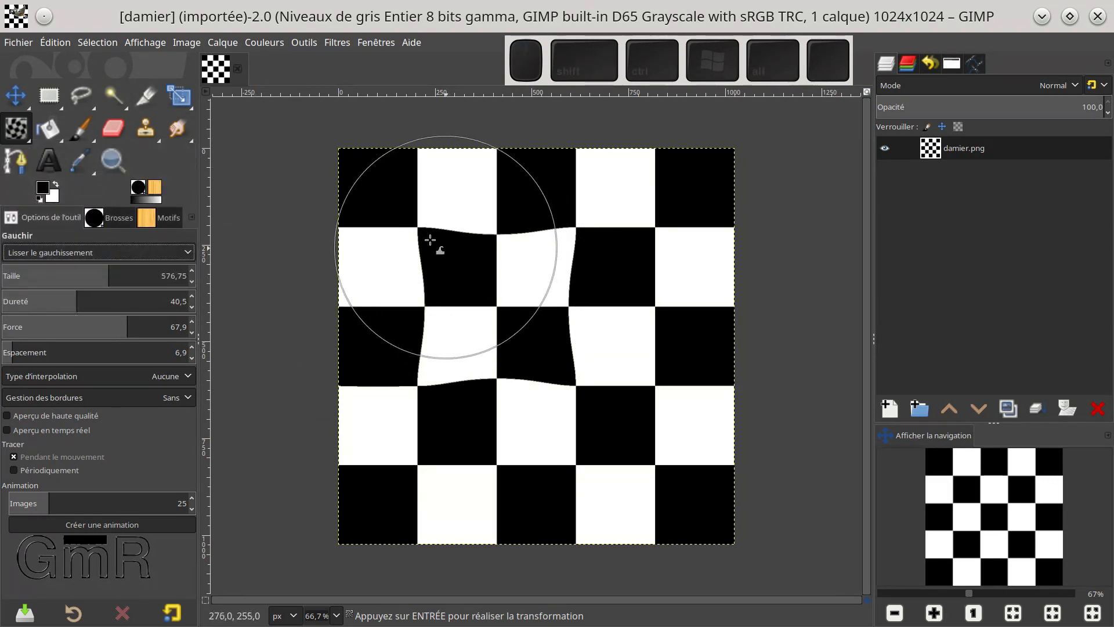
{"action": "mouse_move", "coordinate": [422, 242]}
{"action": "left_mouse_down"}
{"action": "mouse_move", "coordinate": [450, 261]}
{"action": "mouse_move", "coordinate": [415, 326]}
{"action": "left_mouse_up"}
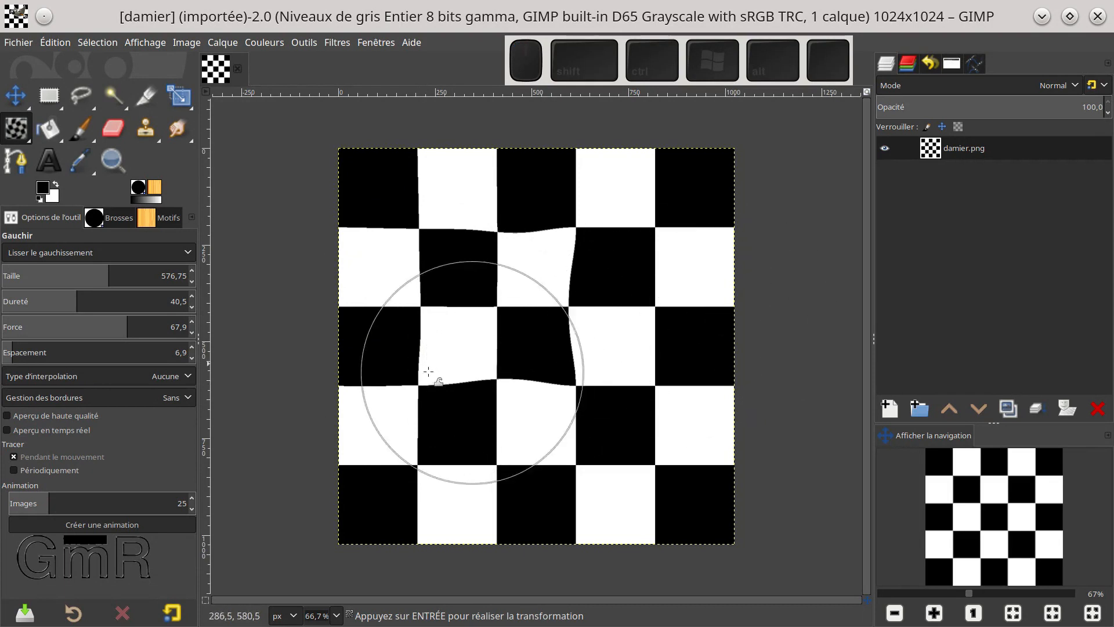
{"action": "mouse_move", "coordinate": [416, 379]}
{"action": "left_mouse_down"}
{"action": "mouse_move", "coordinate": [418, 232]}
{"action": "mouse_move", "coordinate": [429, 322]}
{"action": "mouse_move", "coordinate": [423, 374]}
{"action": "mouse_move", "coordinate": [424, 199]}
{"action": "mouse_move", "coordinate": [383, 244]}
{"action": "left_mouse_up"}
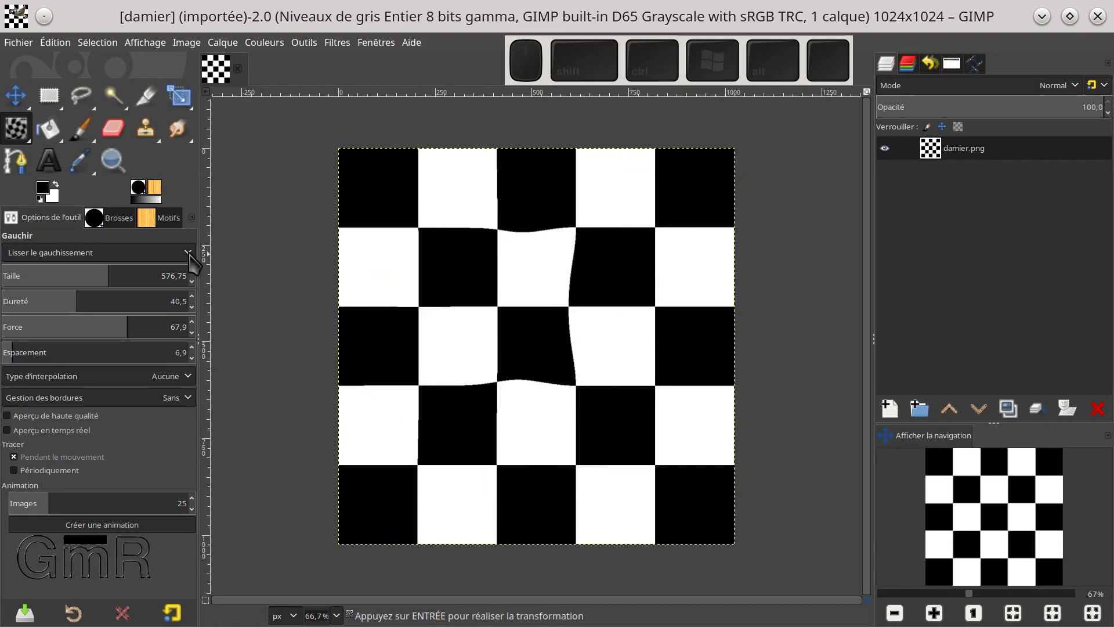
Step: Set the behaviour to Tourbillon (sens horaire) and swirl the area where the second and third rows and columns meet
{"action": "left_click", "coordinate": [128, 252]}
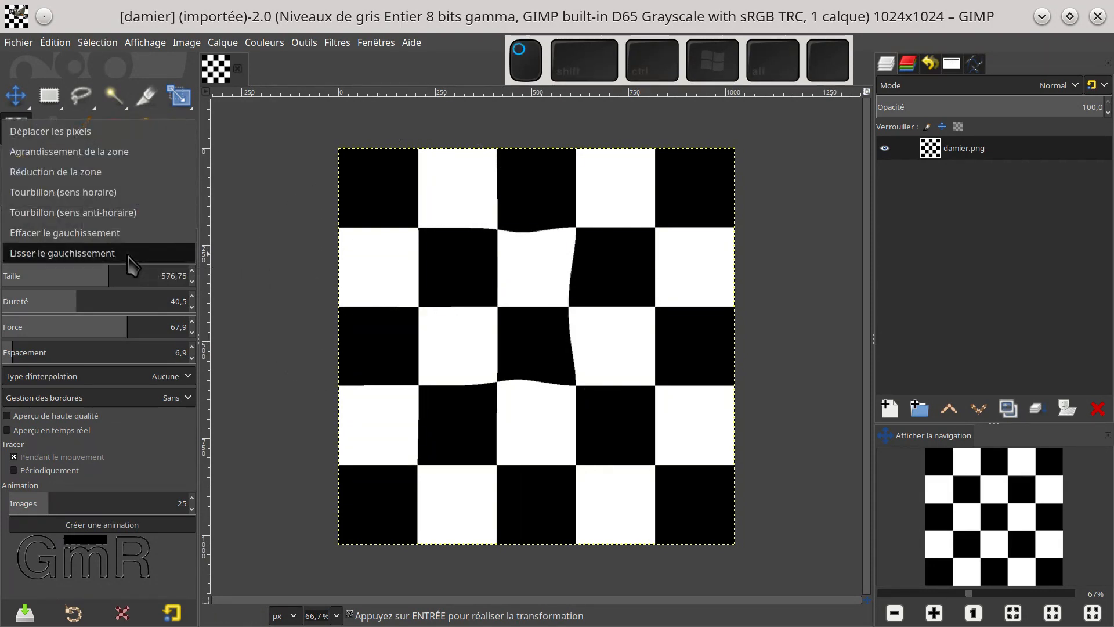
{"action": "left_click", "coordinate": [119, 200]}
{"action": "mouse_move", "coordinate": [534, 326]}
{"action": "left_mouse_down"}
{"action": "mouse_move", "coordinate": [496, 304]}
{"action": "mouse_move", "coordinate": [567, 237]}
{"action": "mouse_move", "coordinate": [586, 294]}
{"action": "mouse_move", "coordinate": [566, 348]}
{"action": "mouse_move", "coordinate": [497, 367]}
{"action": "mouse_move", "coordinate": [462, 301]}
{"action": "mouse_move", "coordinate": [516, 266]}
{"action": "mouse_move", "coordinate": [505, 310]}
{"action": "left_mouse_up"}
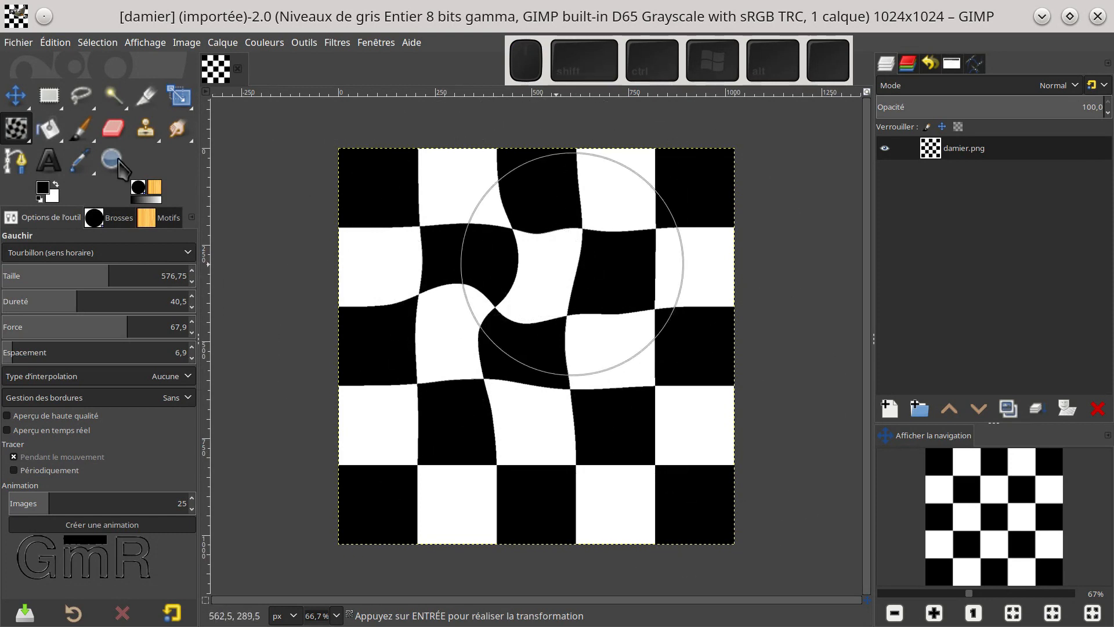
Step: Set the behaviour to Tourbillon (sens anti-horaire) and swirl the area where the third and fourth rows and columns meet
{"action": "left_click", "coordinate": [79, 255]}
{"action": "left_click", "coordinate": [79, 273]}
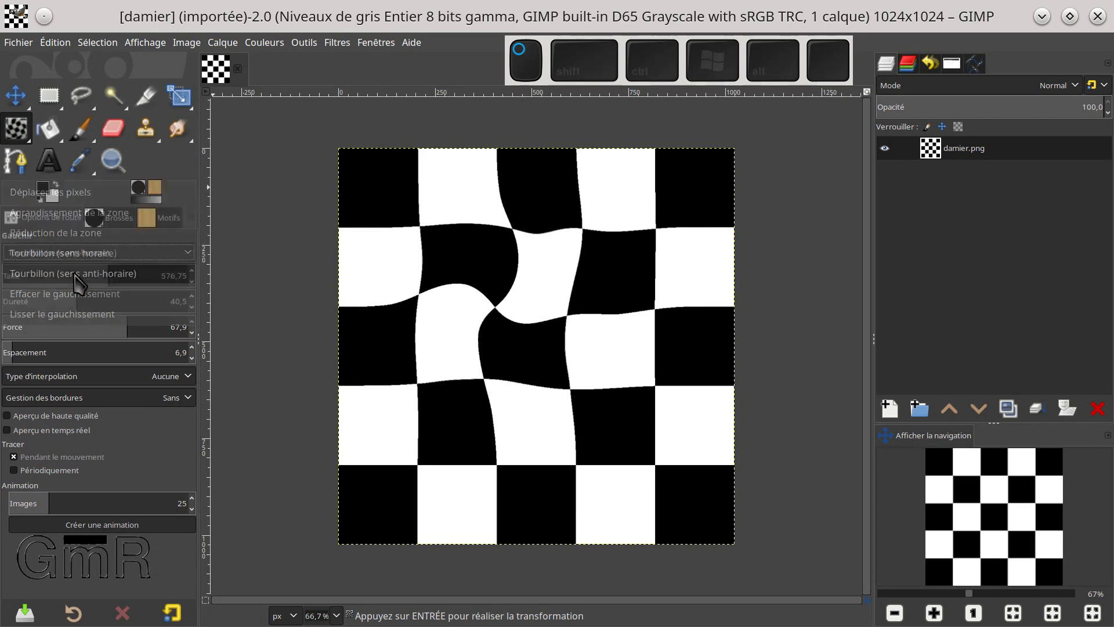
{"action": "left_click", "coordinate": [571, 392]}
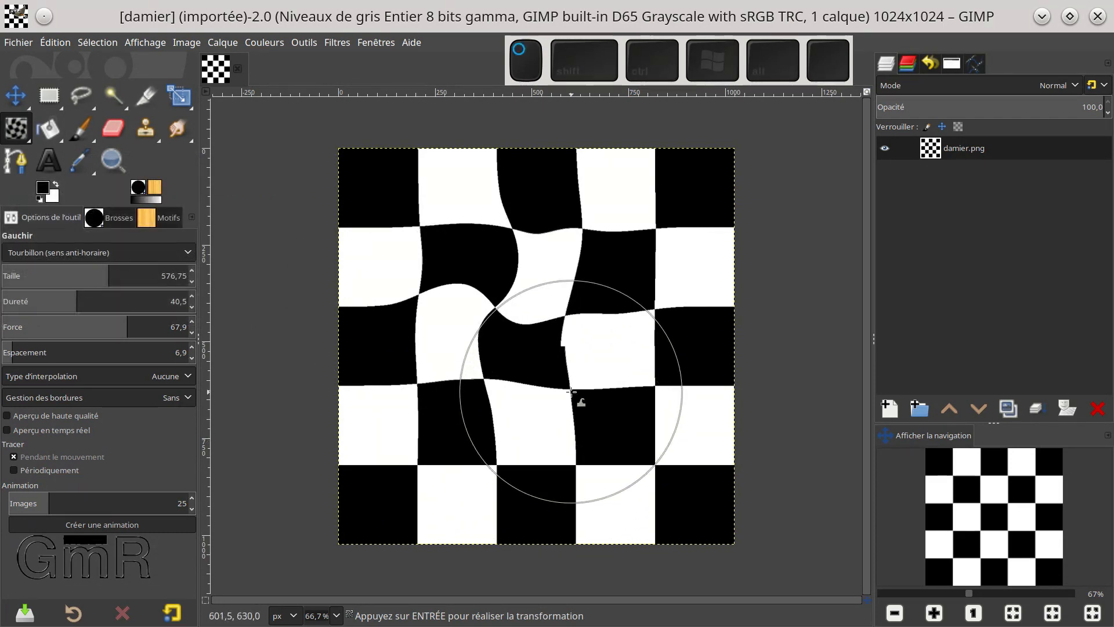
{"action": "left_click_drag", "start_coordinate": [572, 392], "coordinate": [572, 392]}
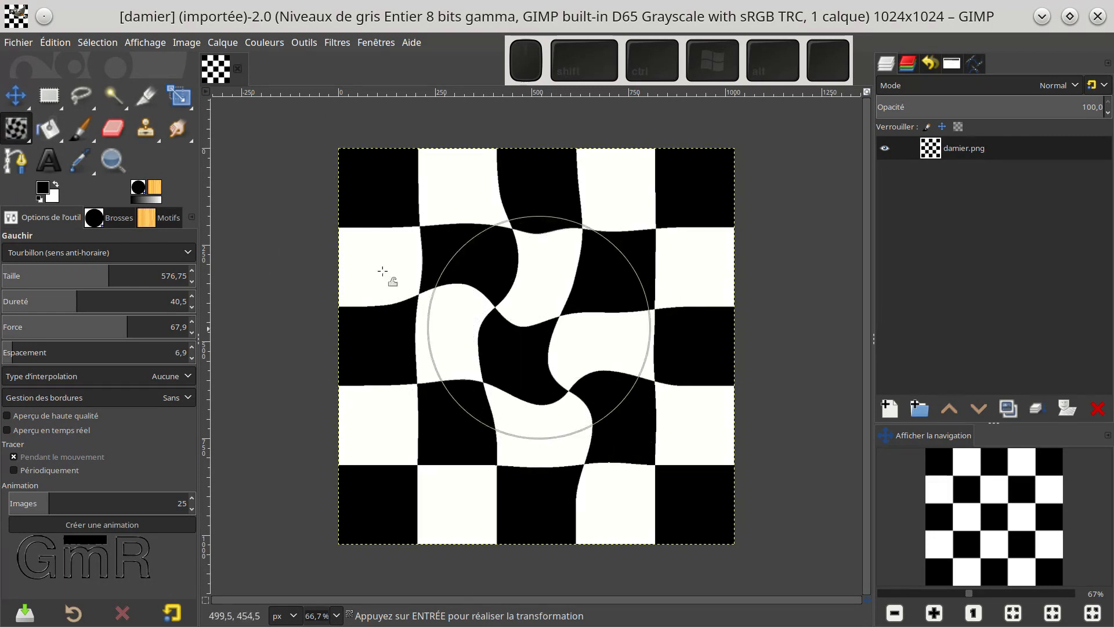
Step: Apply the swirled warp by switching to the Move tool and revert the checkerboard to its base image state
{"action": "left_click", "coordinate": [19, 96]}
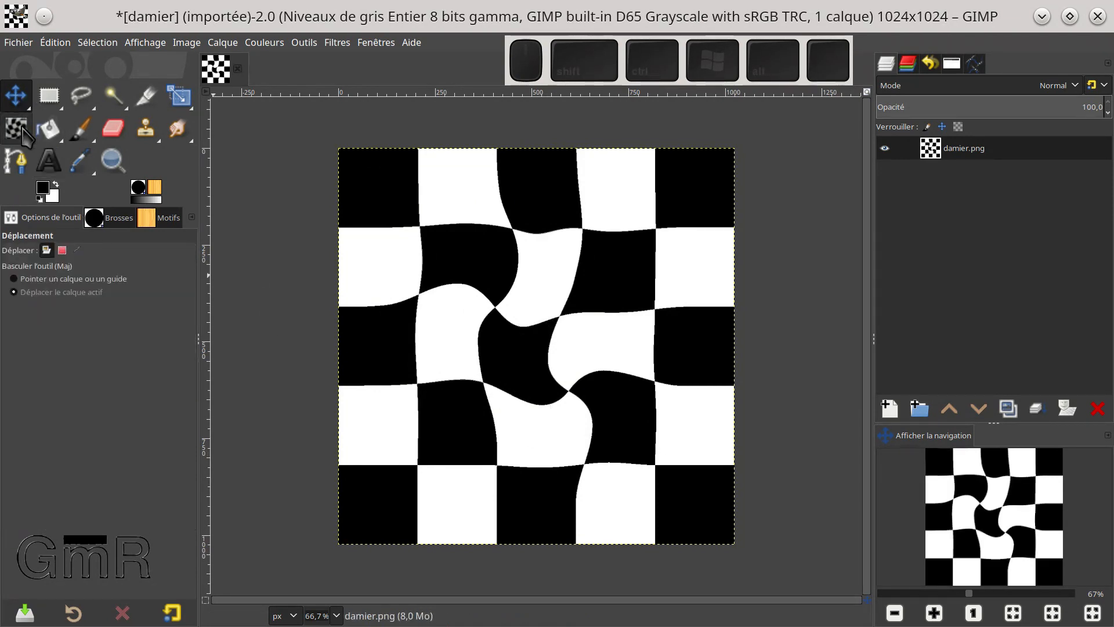
{"action": "left_click", "coordinate": [932, 62]}
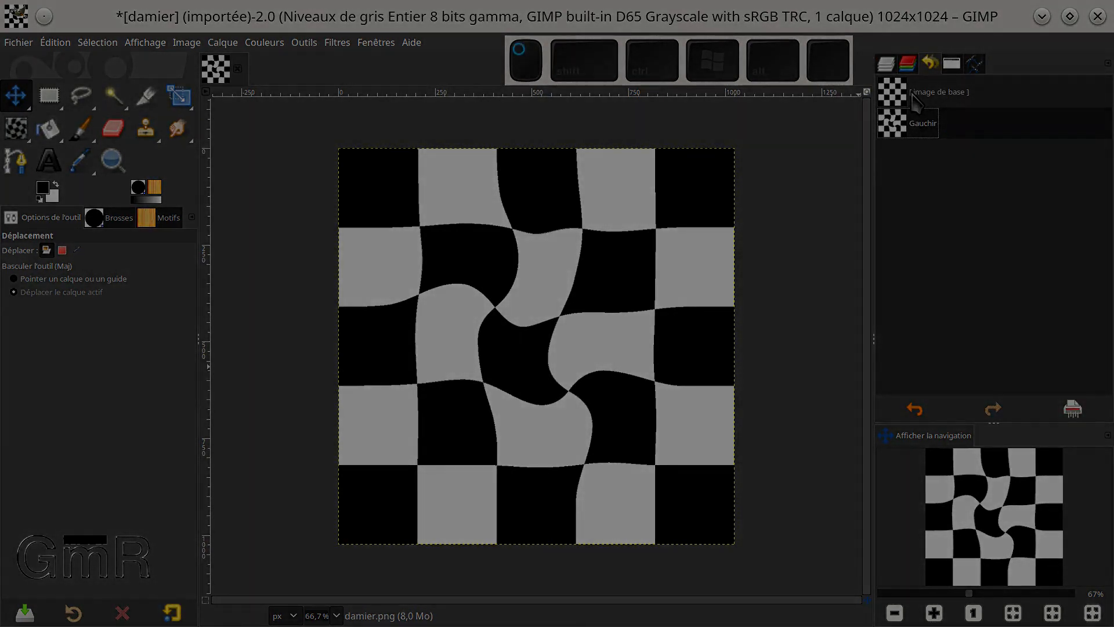
{"action": "left_click", "coordinate": [916, 100]}
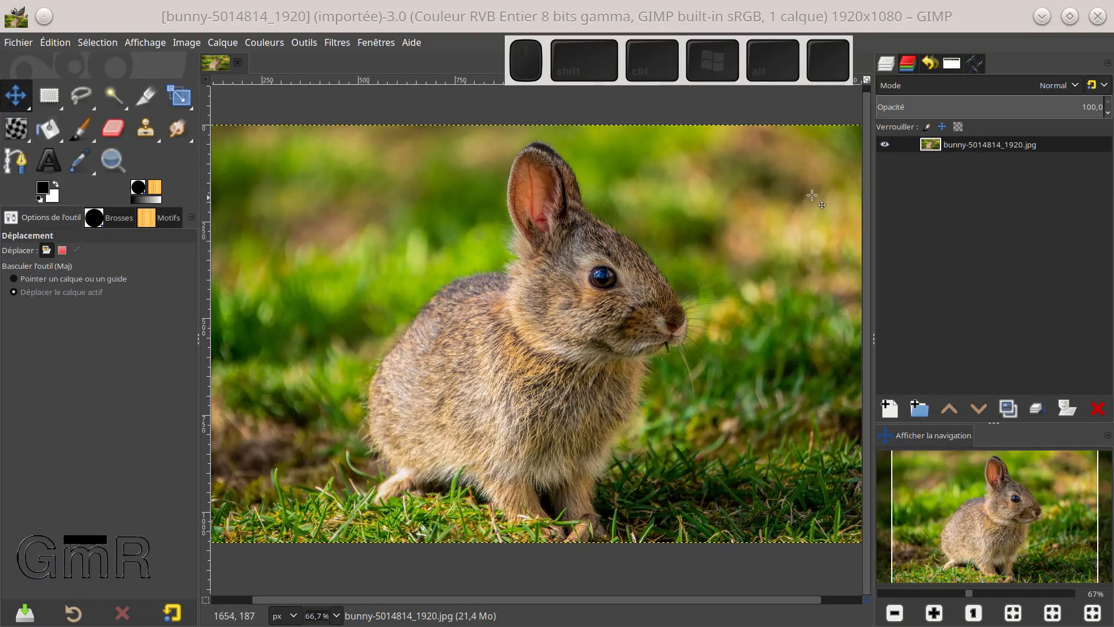
Step: Duplicate the bunny-5014814_1920.jpg layer and activate the Warp tool with a size of 390,02
{"action": "left_click", "coordinate": [1008, 411]}
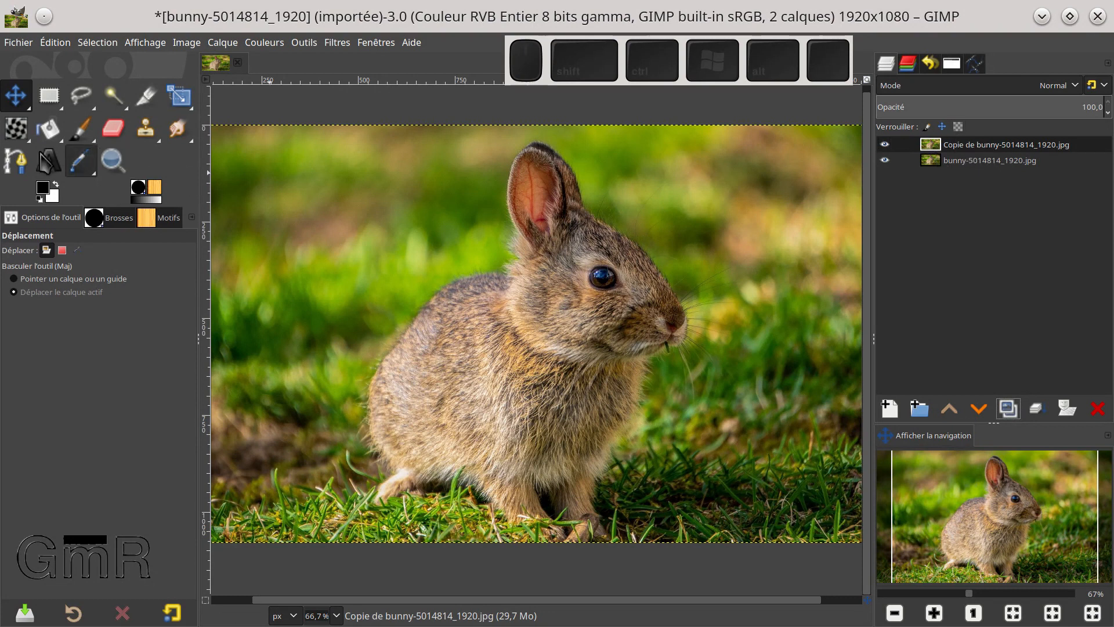
{"action": "left_click", "coordinate": [15, 128]}
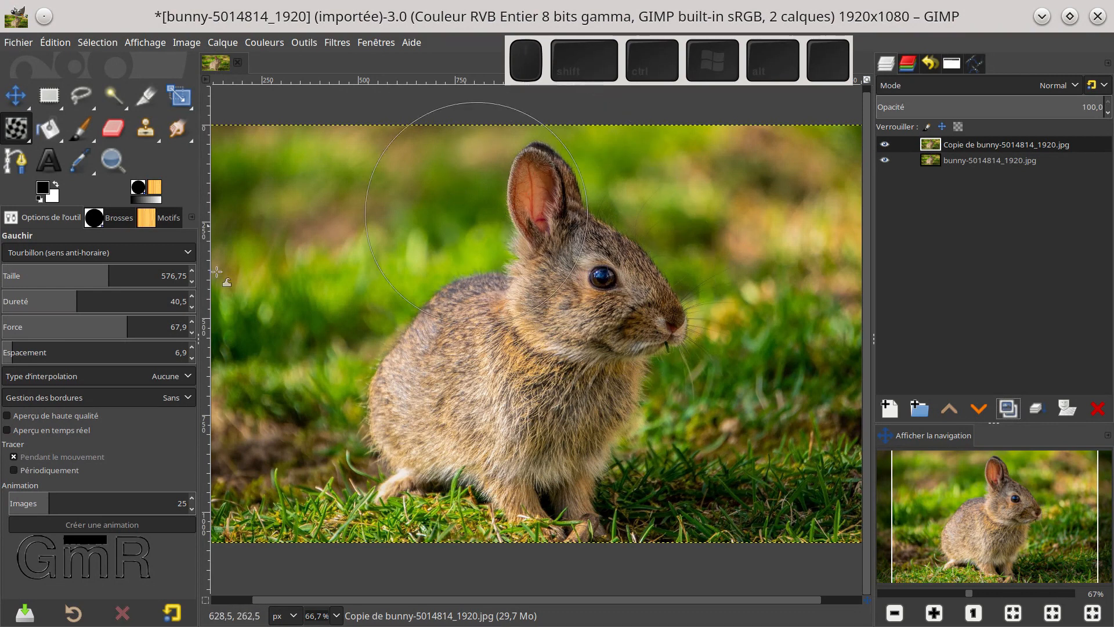
{"action": "left_click_drag", "start_coordinate": [84, 275], "coordinate": [74, 276]}
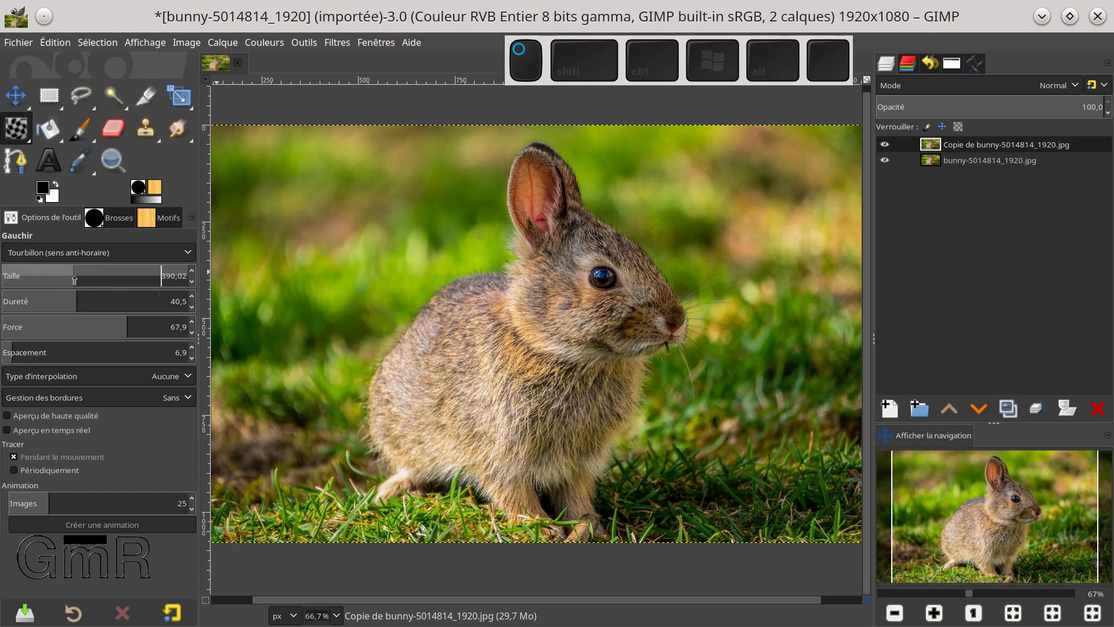
{"action": "key", "text": "ctrl"}
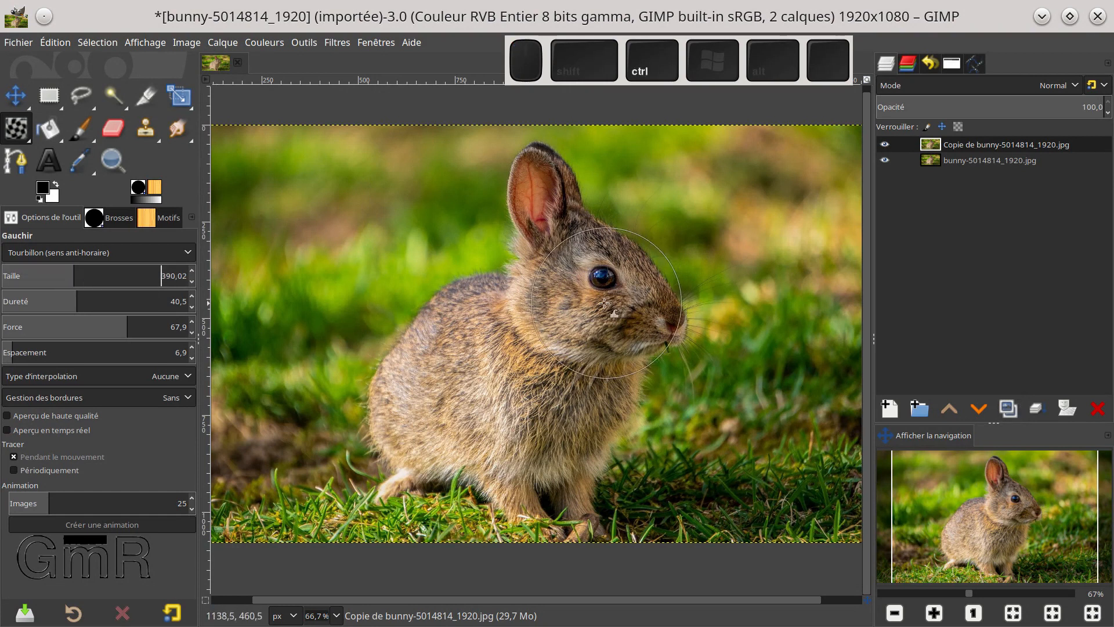
{"action": "scroll", "coordinate": [603, 302], "scroll_direction": "up", "scroll_amount": 4}
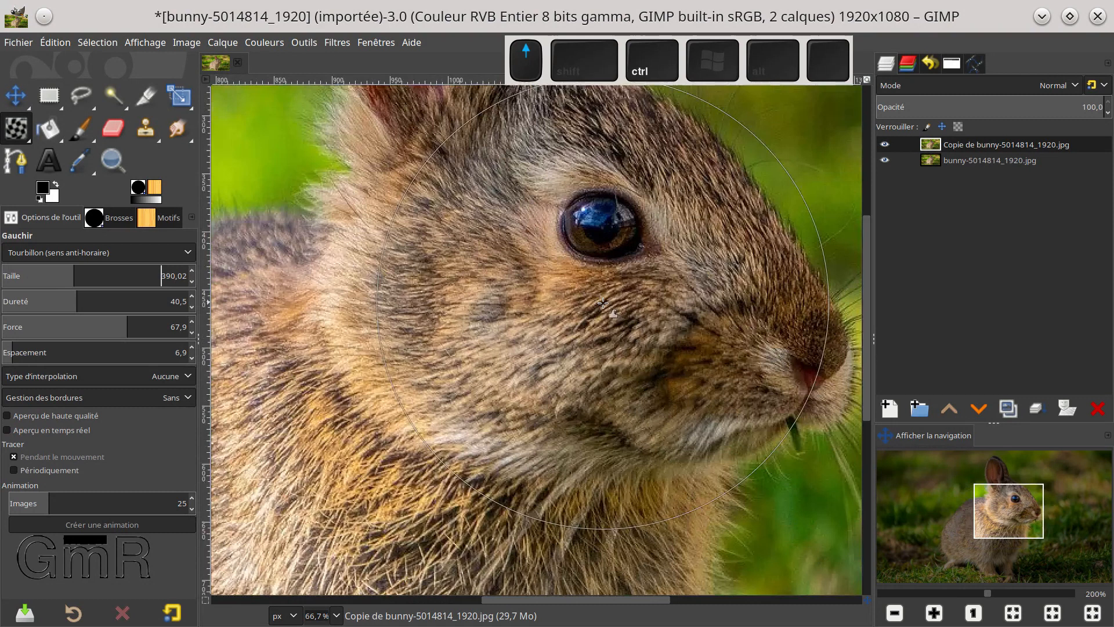
{"action": "left_click_drag", "start_coordinate": [606, 249], "coordinate": [539, 354]}
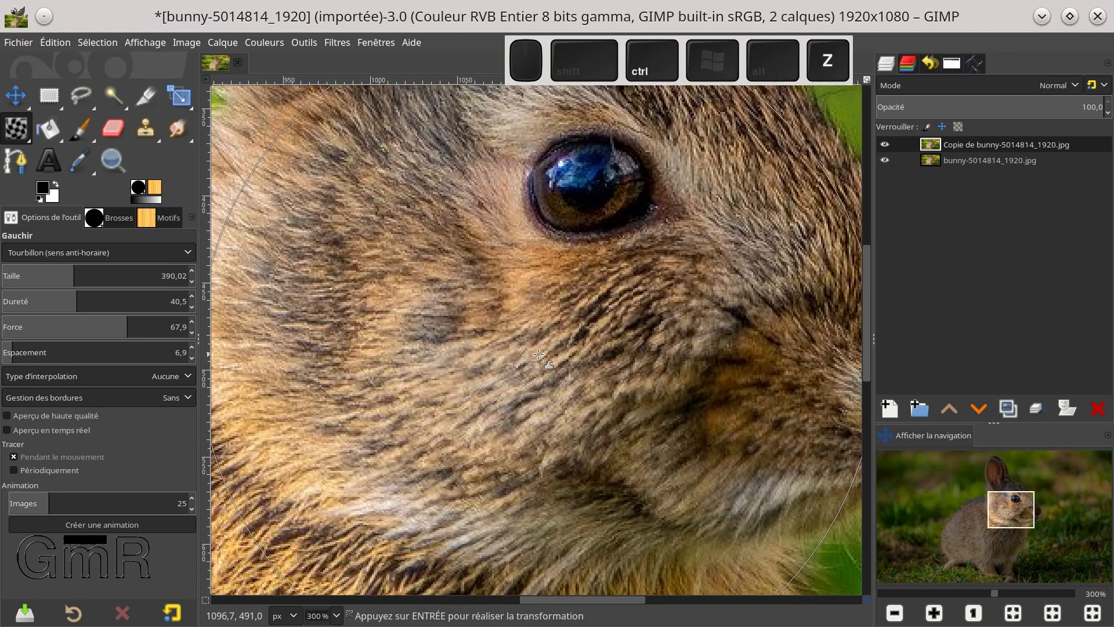
{"action": "key", "text": "ctrl+z"}
Step: Set the warp behaviour to Agrandissement de la zone with size 116,15 and enlarge the rabbit's eye
{"action": "scroll", "coordinate": [358, 193], "scroll_direction": "up", "scroll_amount": 3}
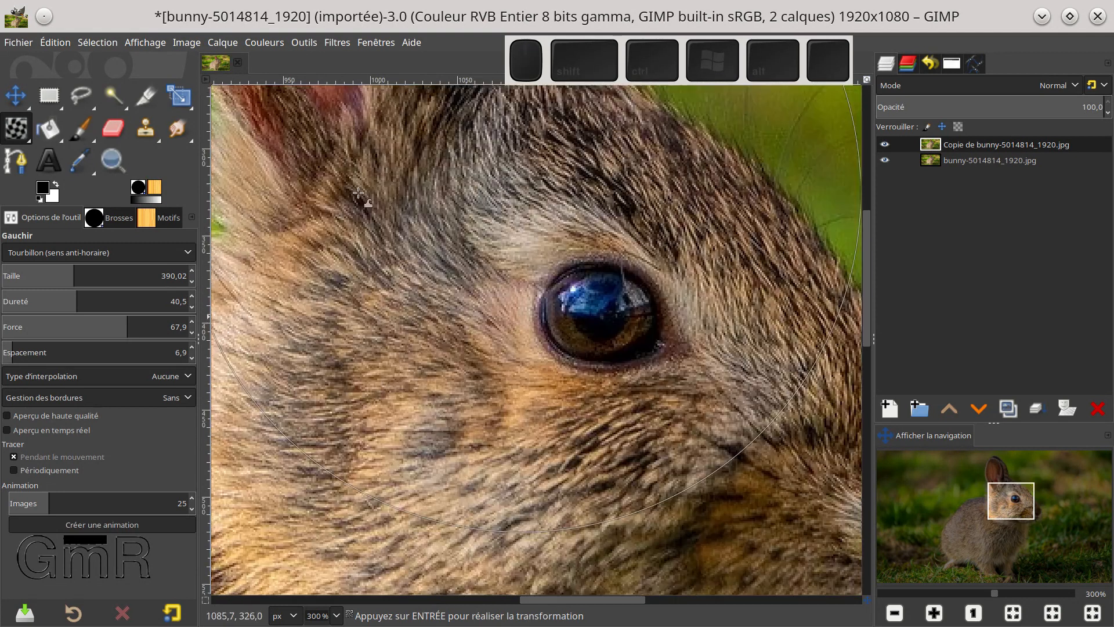
{"action": "left_click_drag", "start_coordinate": [18, 269], "coordinate": [40, 271]}
{"action": "left_click", "coordinate": [47, 259]}
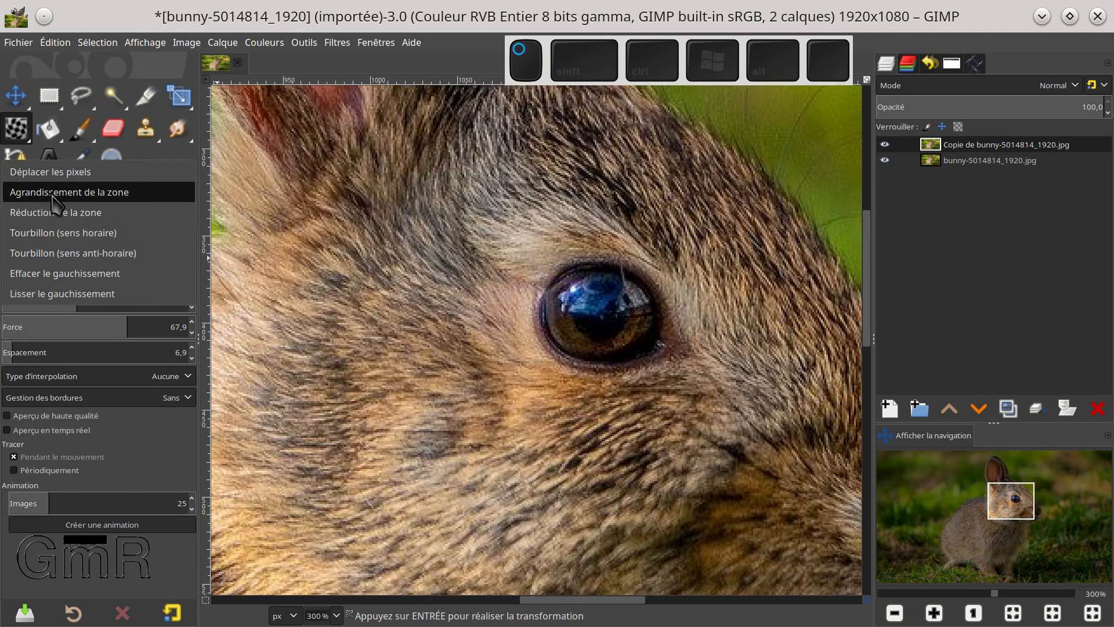
{"action": "left_click", "coordinate": [53, 200]}
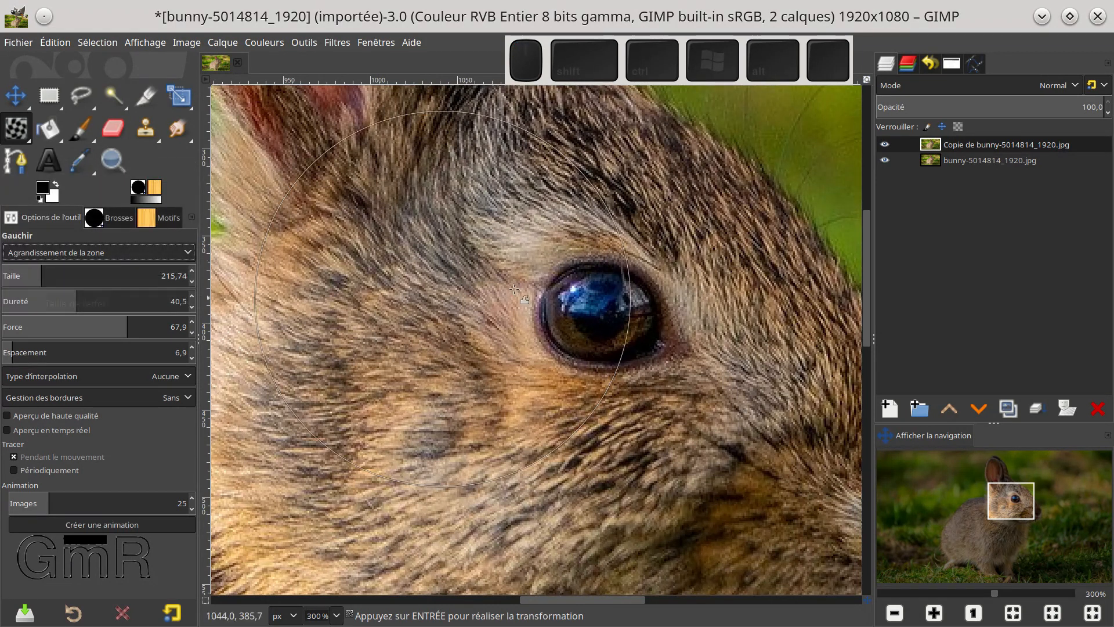
{"action": "left_click", "coordinate": [22, 276]}
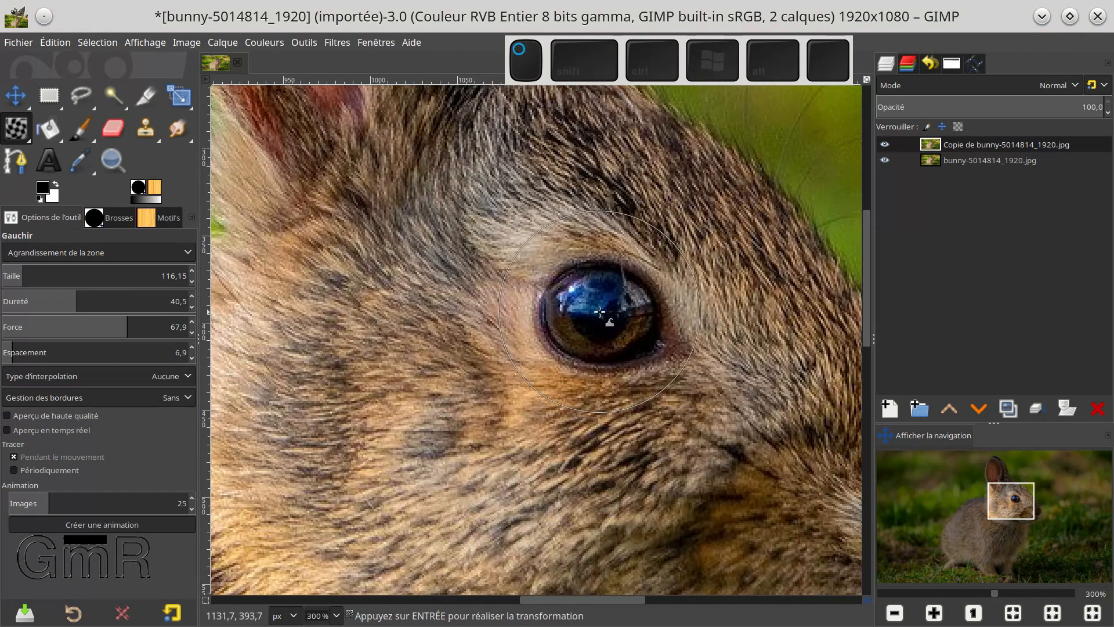
{"action": "left_click_drag", "start_coordinate": [599, 312], "coordinate": [605, 316]}
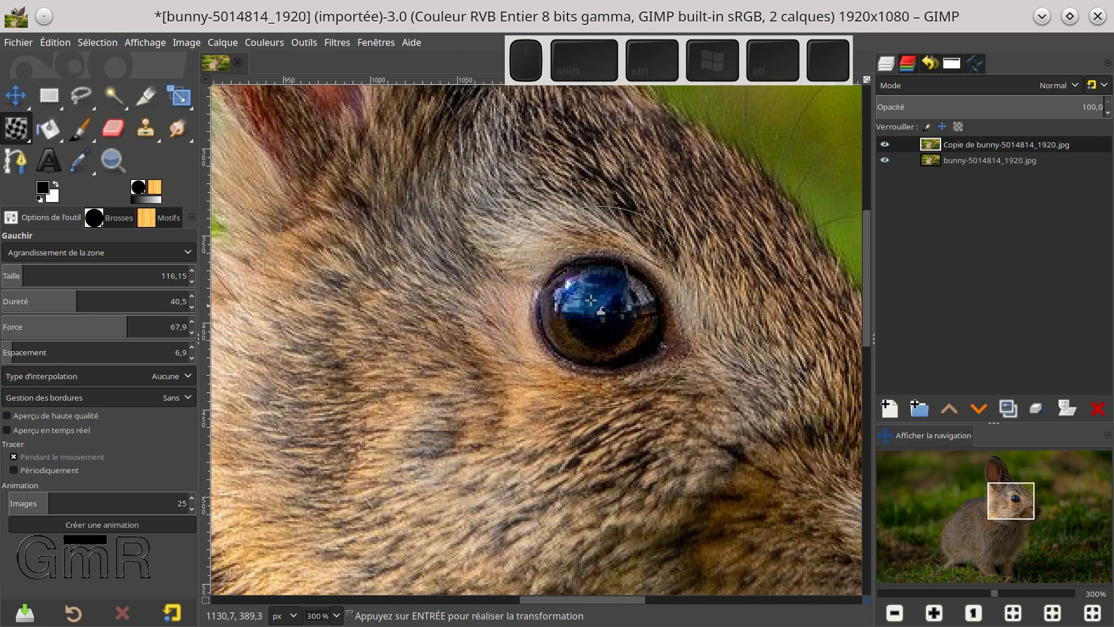
Step: Set the warp force to 85,2 and the size to 206,40, and enlarge the rabbit's eye further
{"action": "left_click_drag", "start_coordinate": [125, 326], "coordinate": [195, 329]}
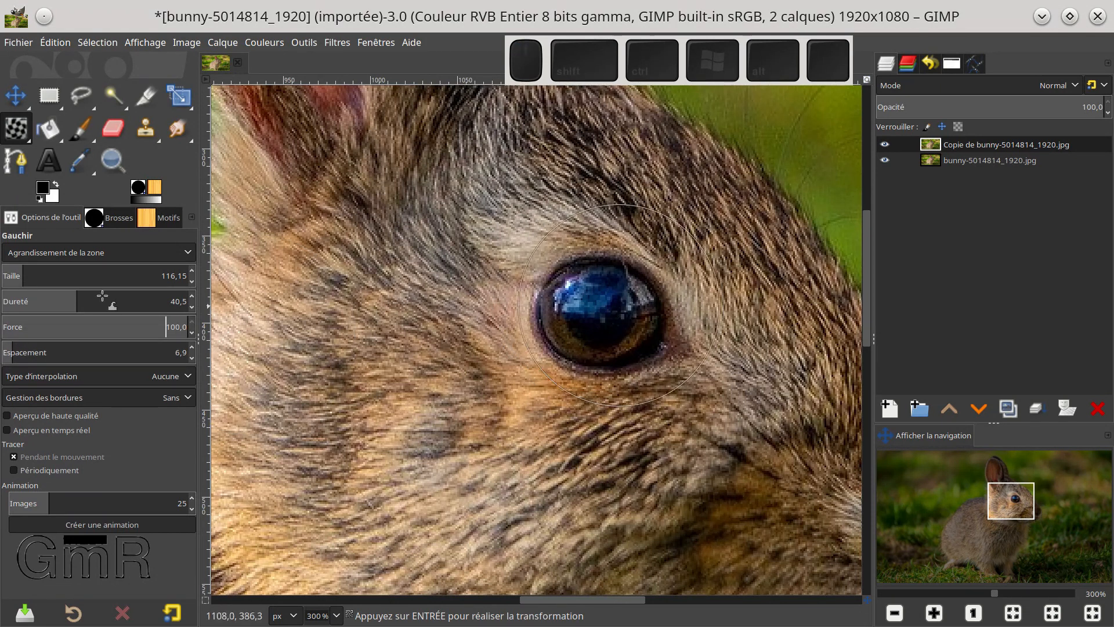
{"action": "left_click_drag", "start_coordinate": [153, 325], "coordinate": [164, 326]}
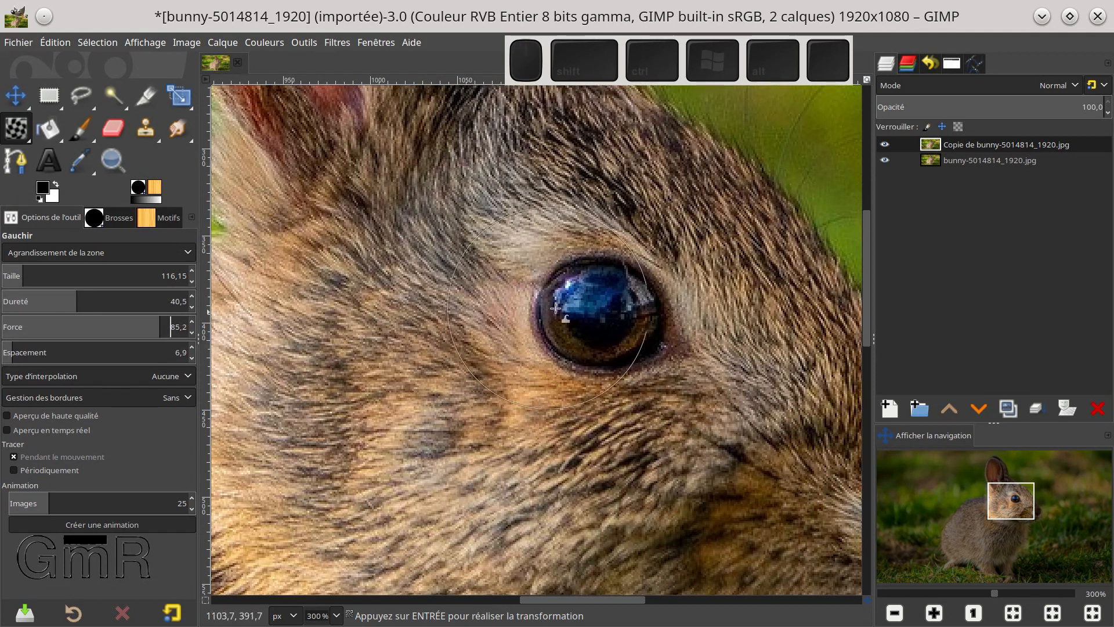
{"action": "left_click", "coordinate": [40, 271]}
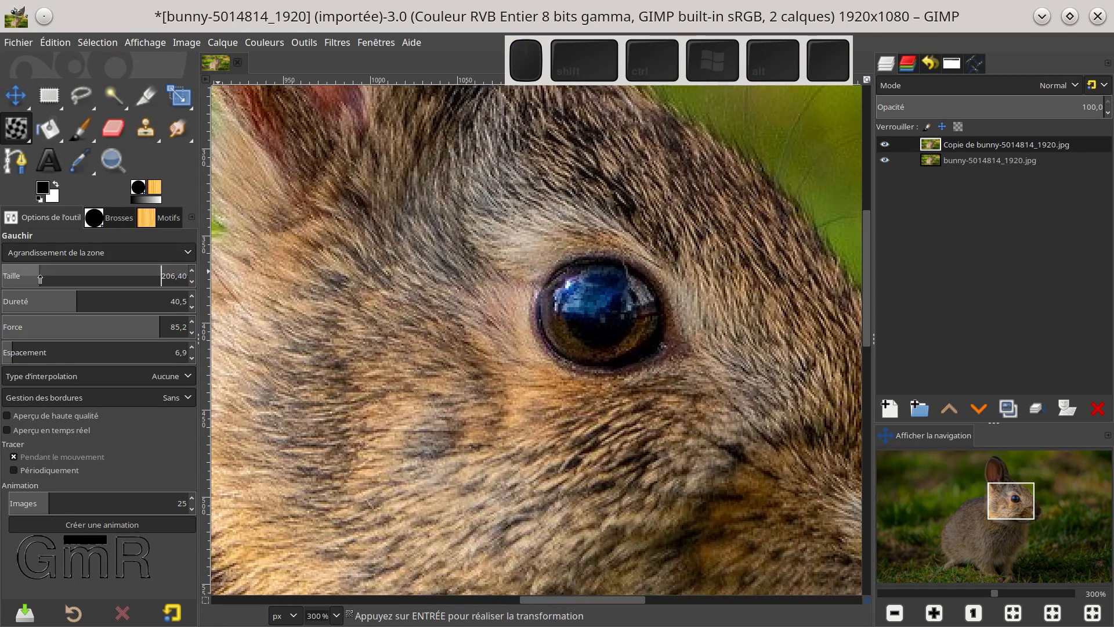
{"action": "left_click", "coordinate": [590, 308]}
{"action": "left_click", "coordinate": [590, 308]}
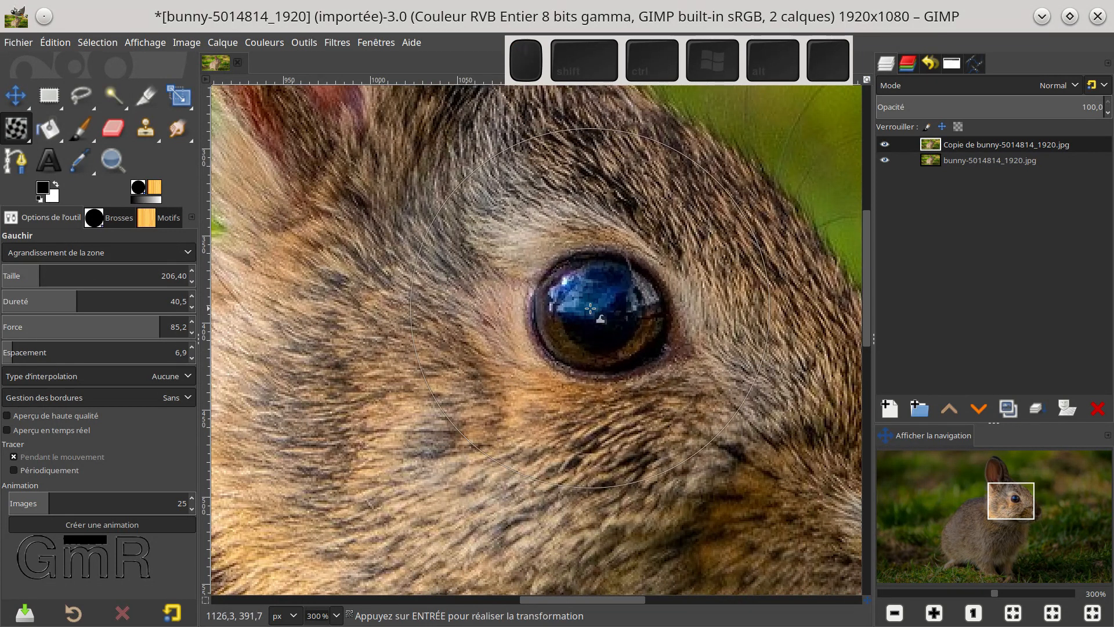
{"action": "left_click", "coordinate": [590, 308]}
Step: Set the warp behaviour to Réduction de la zone and shrink the rabbit's nose
{"action": "scroll", "coordinate": [517, 412], "scroll_direction": "down", "scroll_amount": 3}
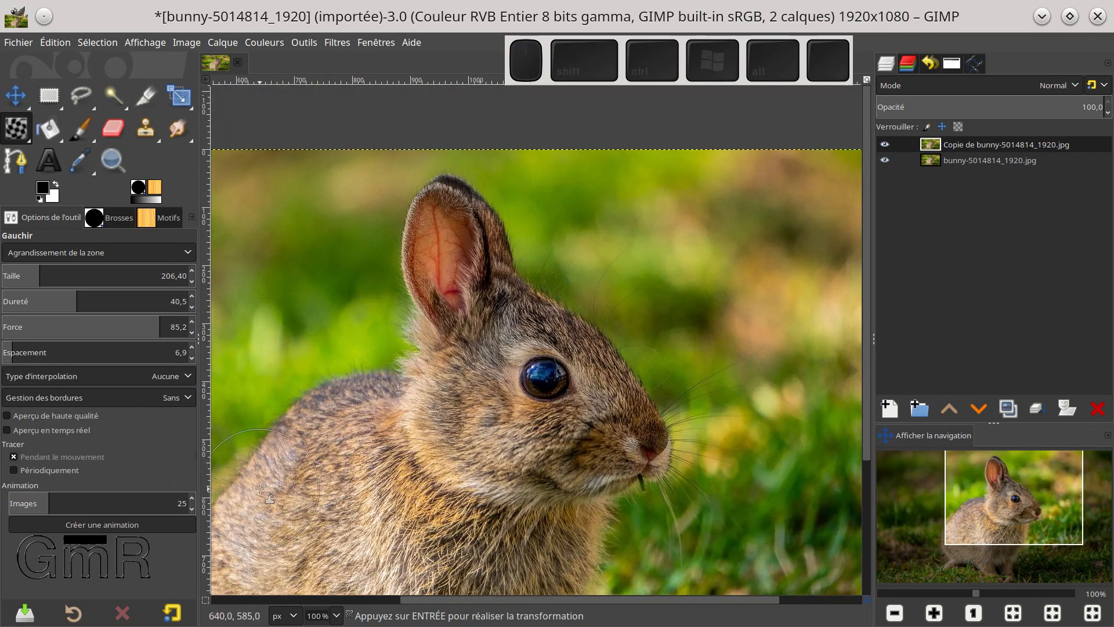
{"action": "left_click", "coordinate": [75, 254]}
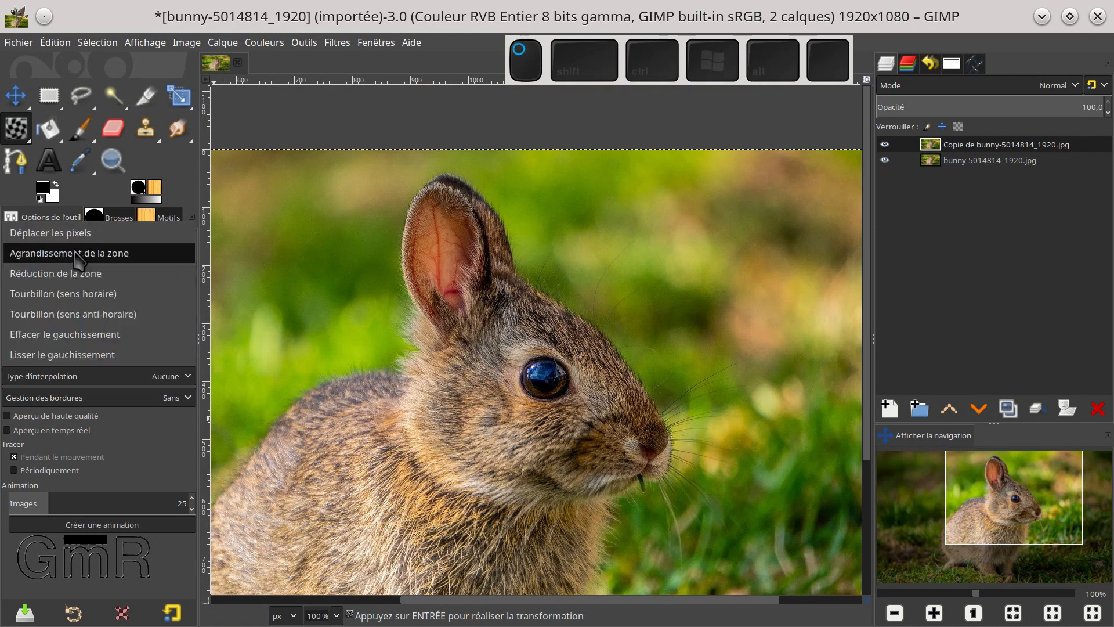
{"action": "left_click", "coordinate": [85, 278]}
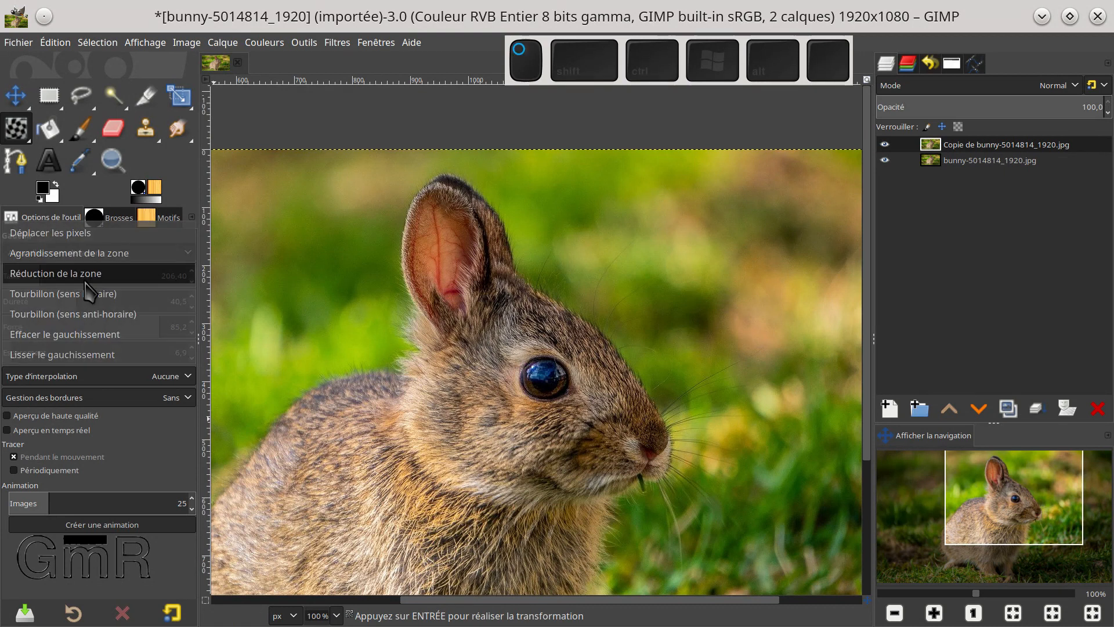
{"action": "left_click_drag", "start_coordinate": [640, 445], "coordinate": [642, 451]}
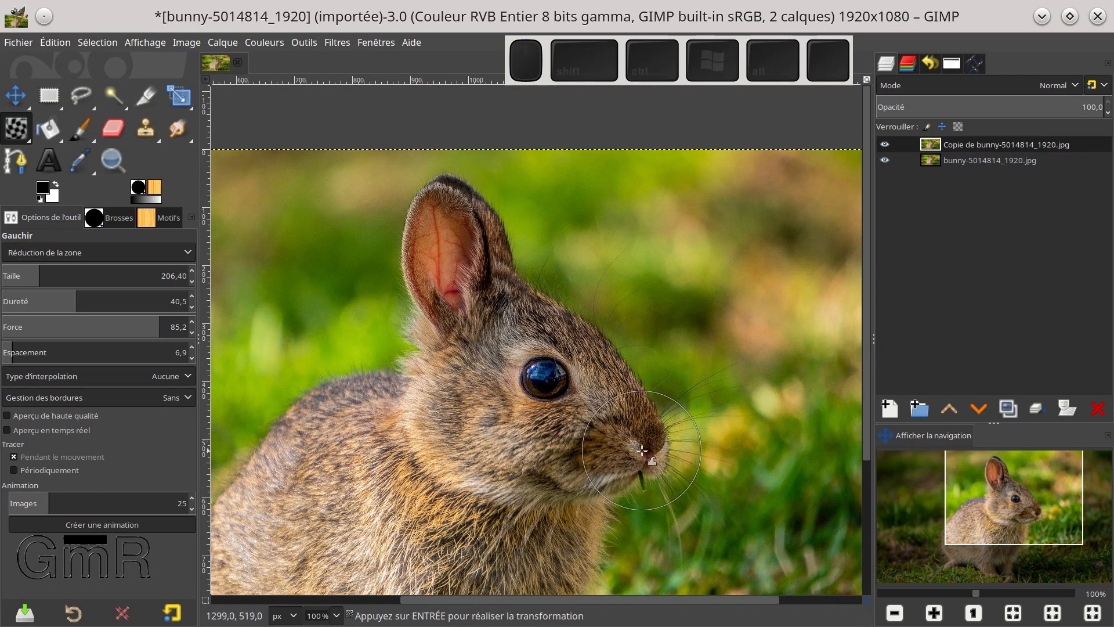
Step: Shrink the rabbit's nose further with repeated Réduction de la zone applications over its tip
{"action": "left_click", "coordinate": [642, 450]}
{"action": "left_click", "coordinate": [642, 450]}
{"action": "left_click", "coordinate": [641, 454]}
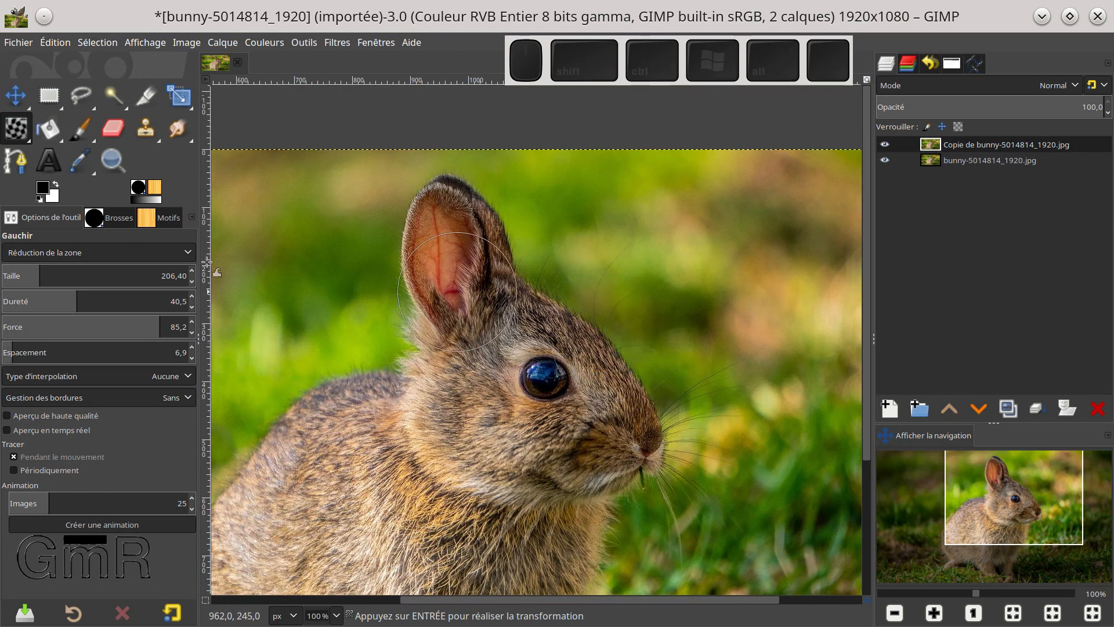
Step: Set the warp to Déplacer les pixels with size 262,42 and hardness 15,3, and stretch the tip of the rabbit's ear upward
{"action": "left_click_drag", "start_coordinate": [40, 273], "coordinate": [58, 268]}
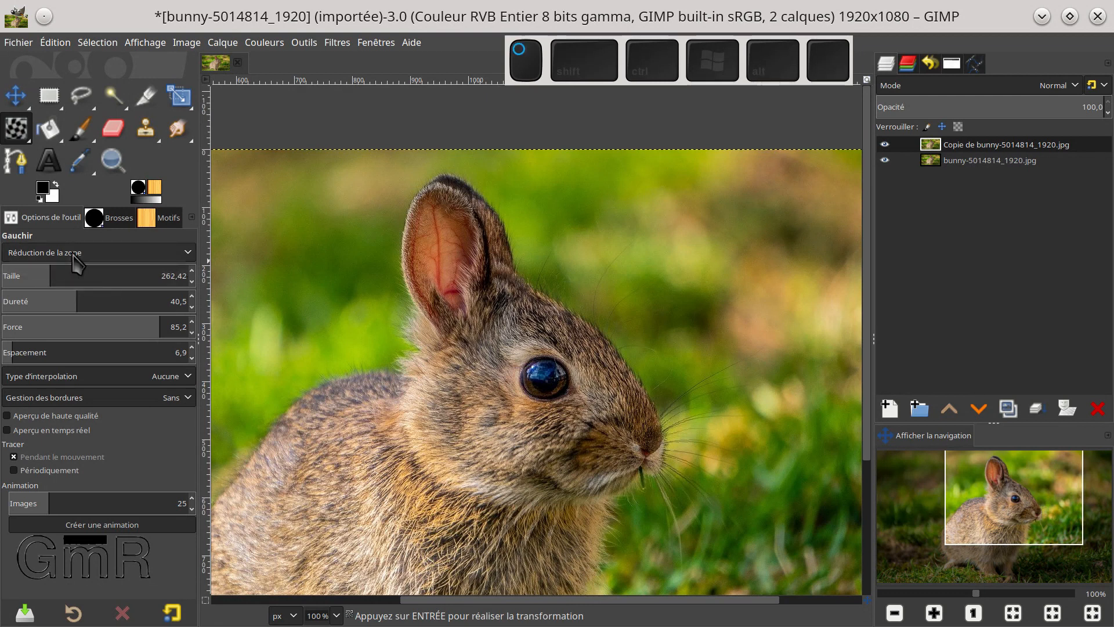
{"action": "left_click", "coordinate": [69, 252]}
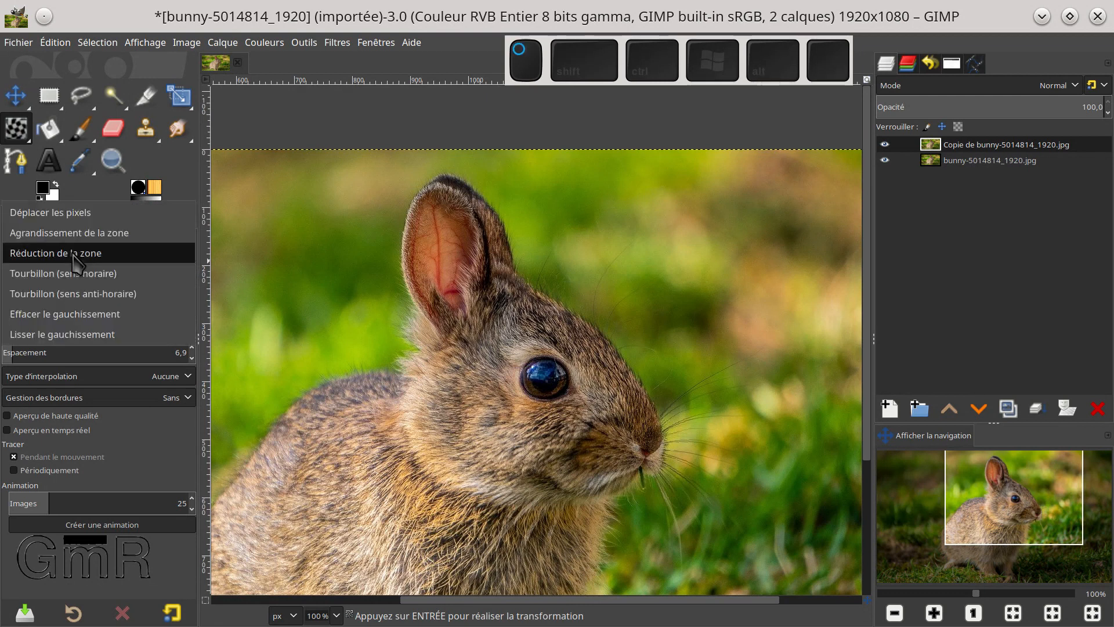
{"action": "left_click", "coordinate": [75, 220]}
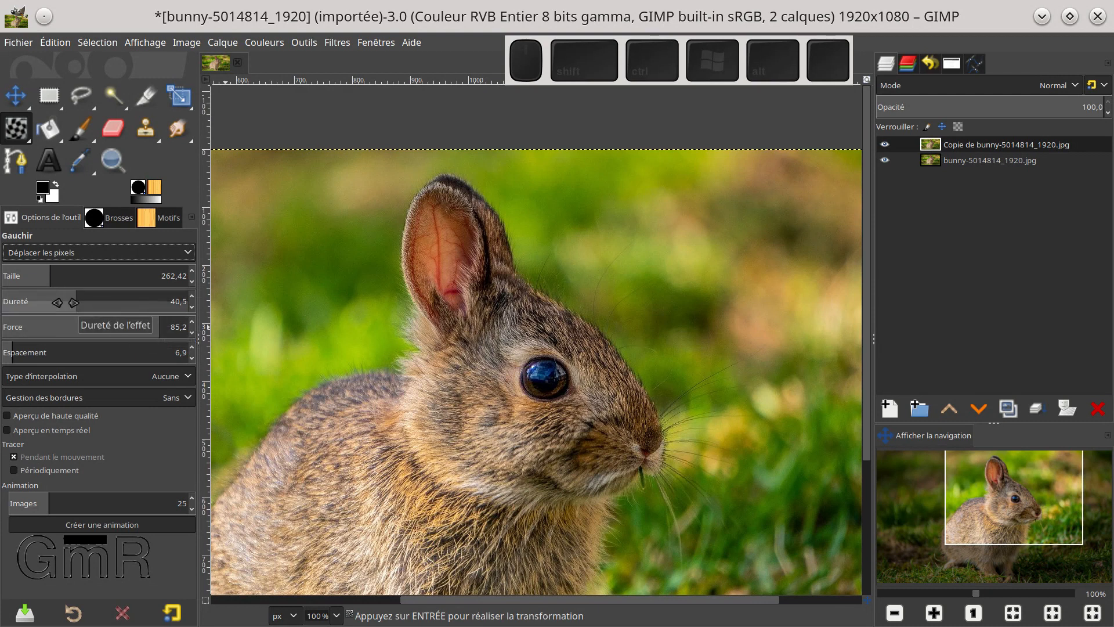
{"action": "left_click_drag", "start_coordinate": [73, 302], "coordinate": [30, 309]}
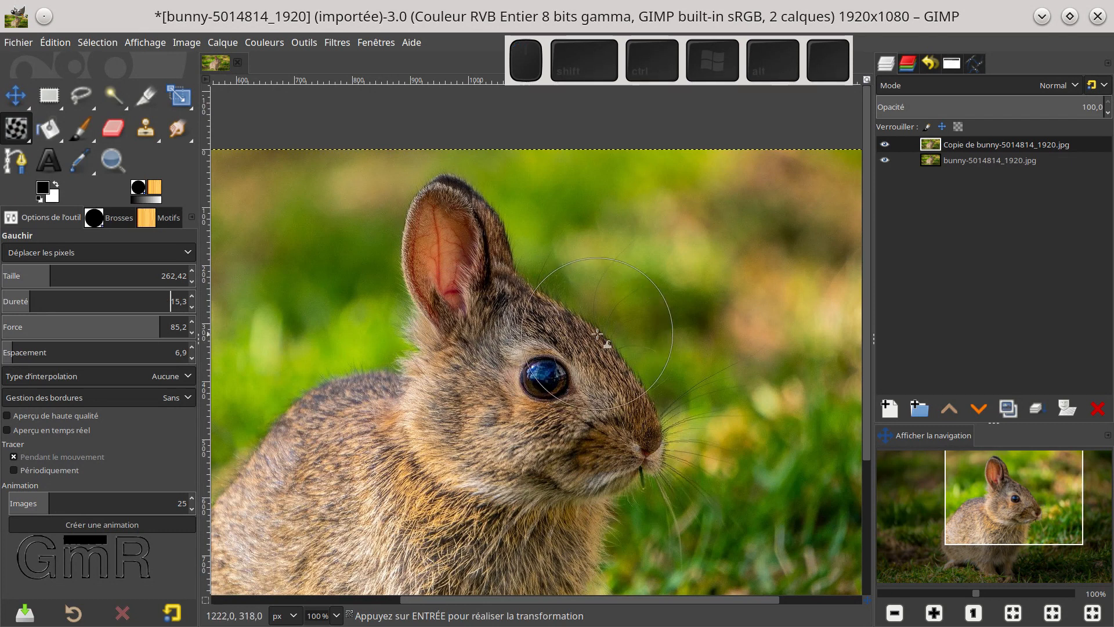
{"action": "left_click_drag", "start_coordinate": [603, 336], "coordinate": [612, 378]}
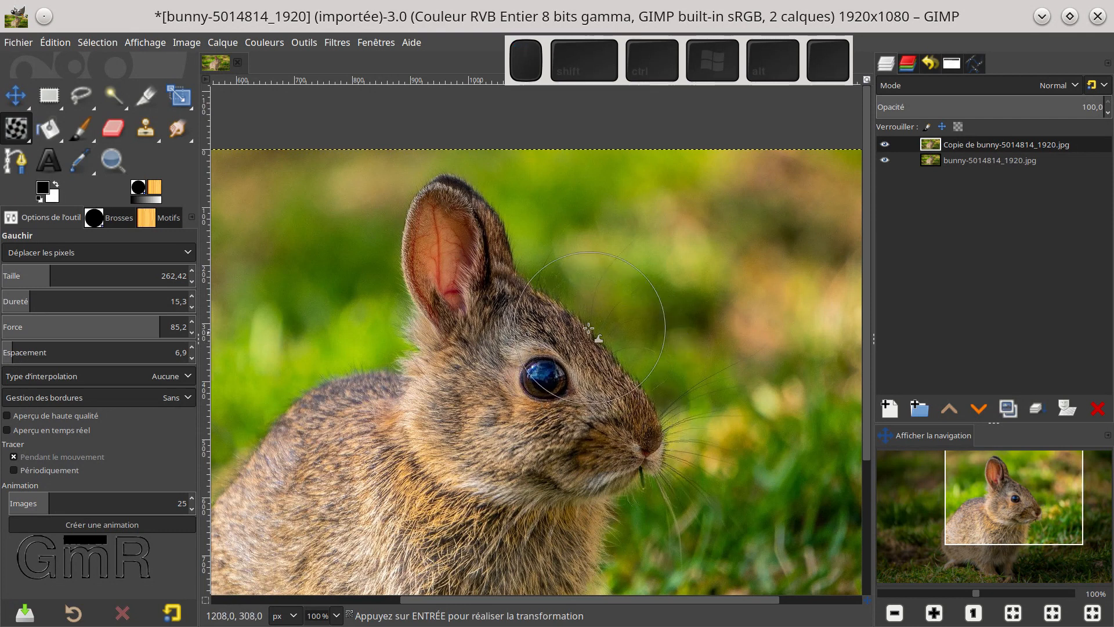
{"action": "left_click_drag", "start_coordinate": [574, 314], "coordinate": [563, 316]}
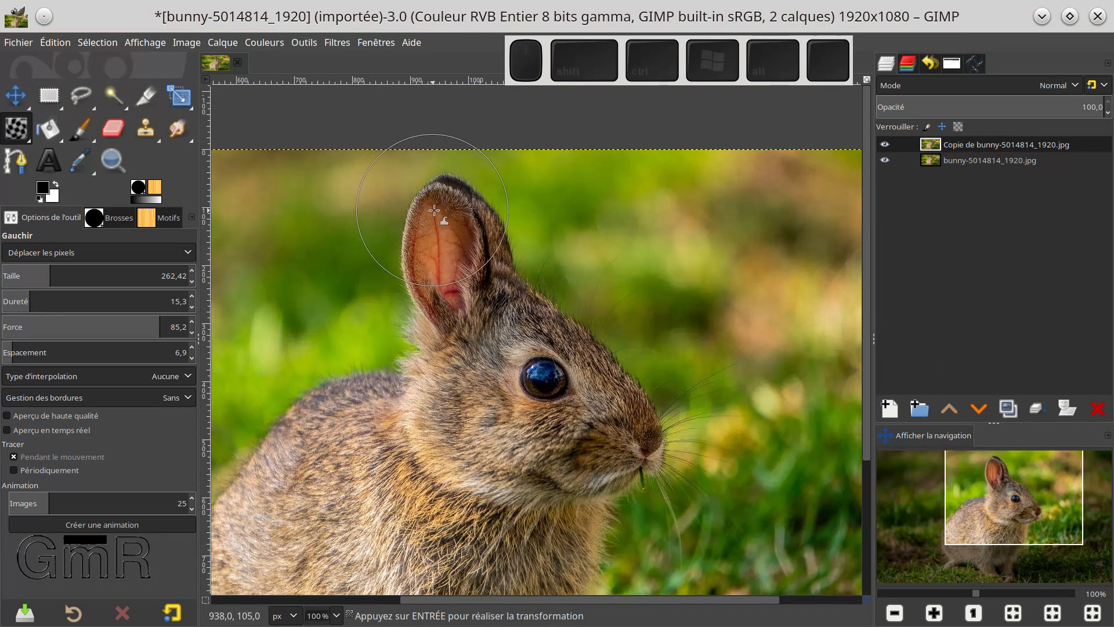
{"action": "left_click_drag", "start_coordinate": [434, 210], "coordinate": [435, 137]}
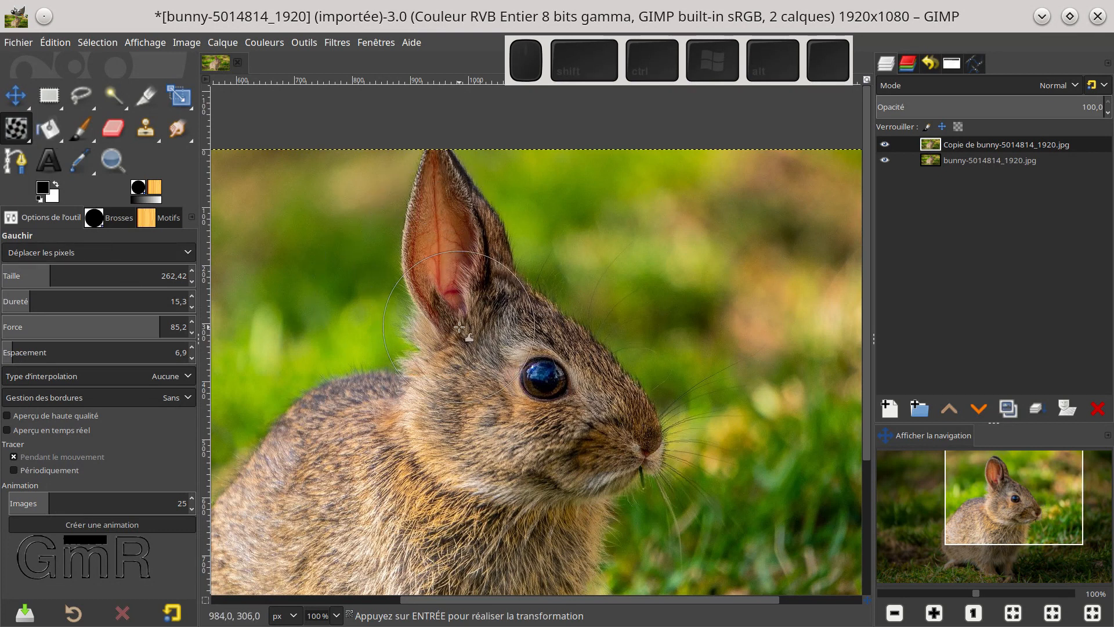
Step: Inspect the stretched ear up close and apply the warp to the layer copy
{"action": "scroll", "coordinate": [459, 327], "scroll_direction": "up", "scroll_amount": 1}
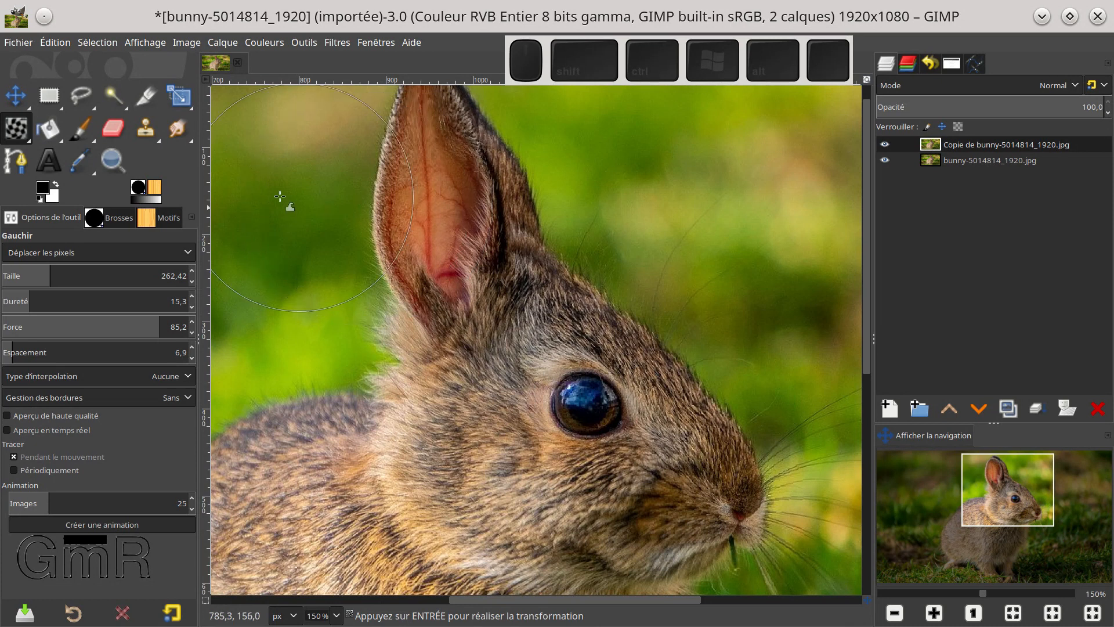
{"action": "left_click_drag", "start_coordinate": [343, 188], "coordinate": [360, 192]}
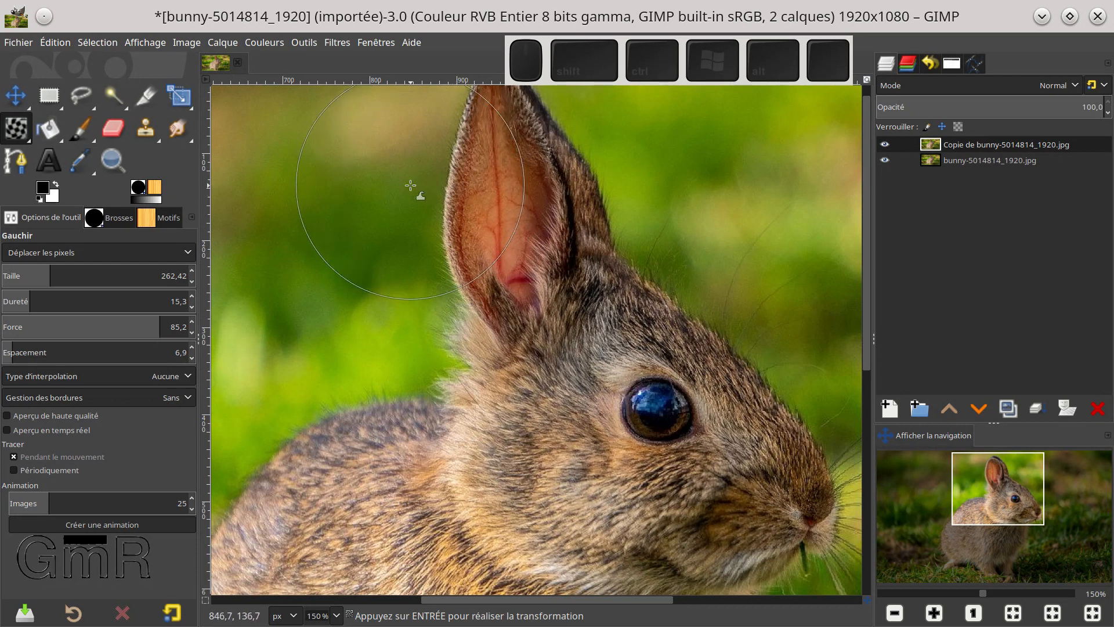
{"action": "middle_click", "coordinate": [513, 211]}
{"action": "left_click_drag", "start_coordinate": [504, 217], "coordinate": [500, 286]}
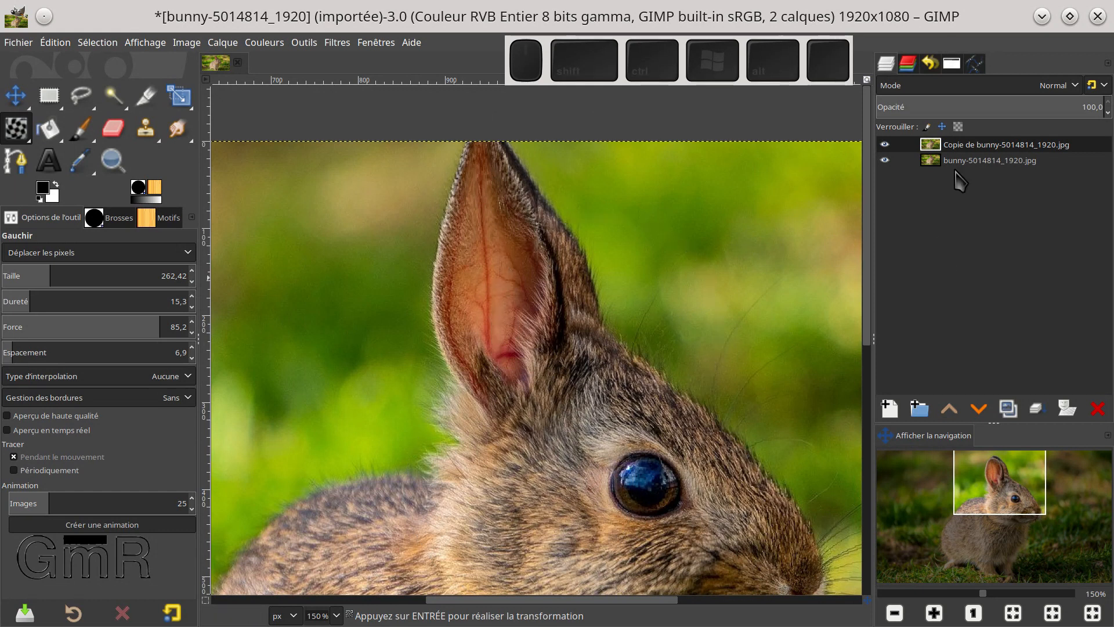
{"action": "left_click_drag", "start_coordinate": [451, 259], "coordinate": [495, 277]}
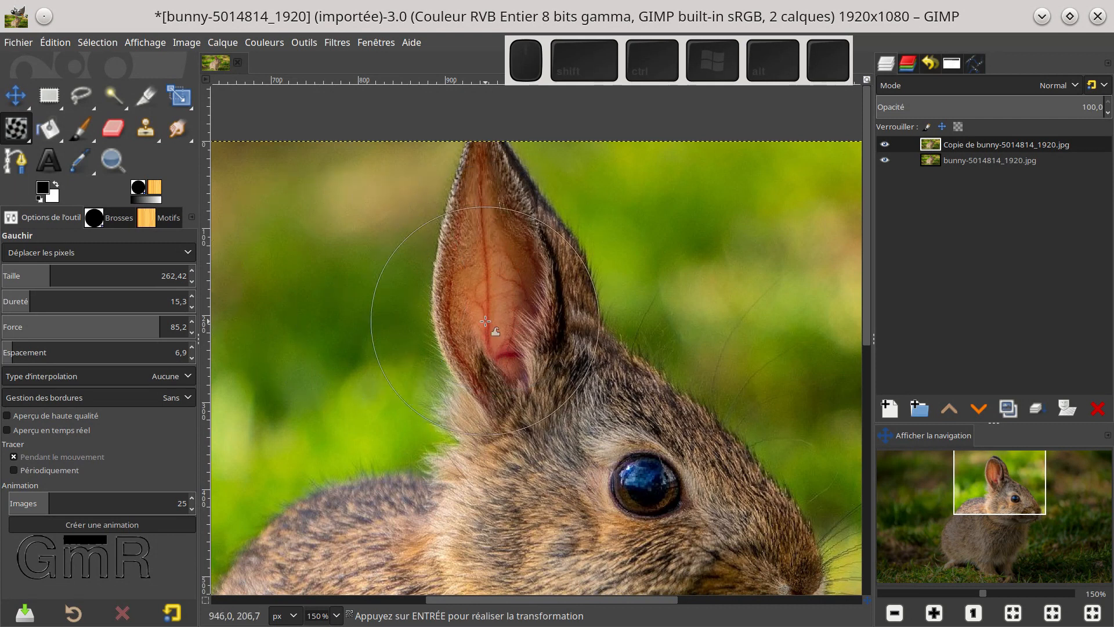
{"action": "scroll", "coordinate": [485, 321], "scroll_direction": "down", "scroll_amount": 2, "text": "ctrl"}
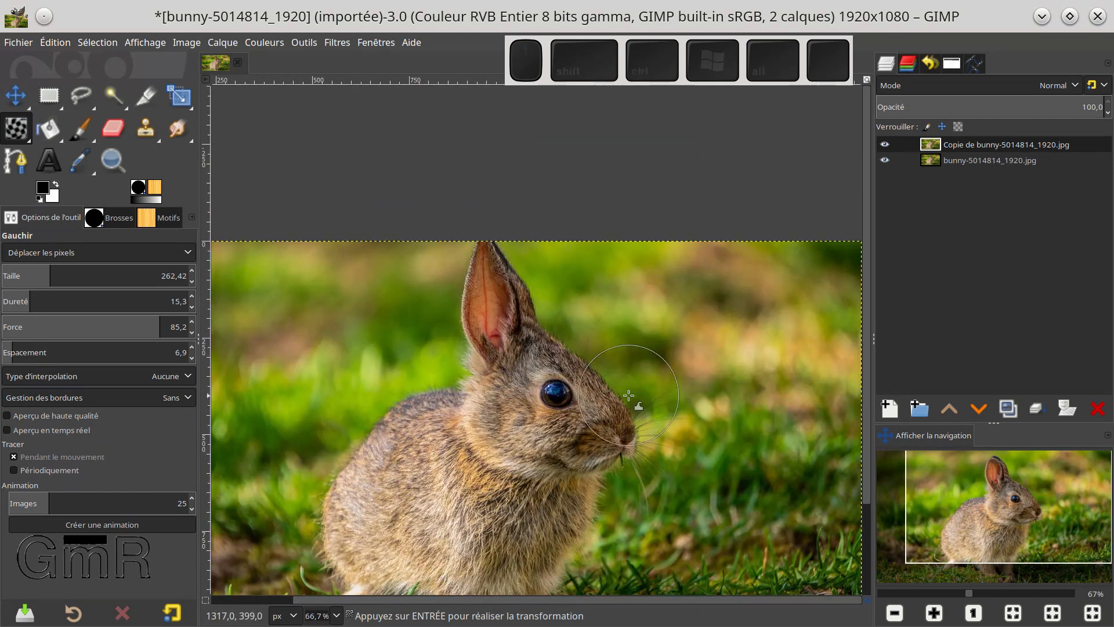
{"action": "left_click_drag", "start_coordinate": [624, 397], "coordinate": [609, 238]}
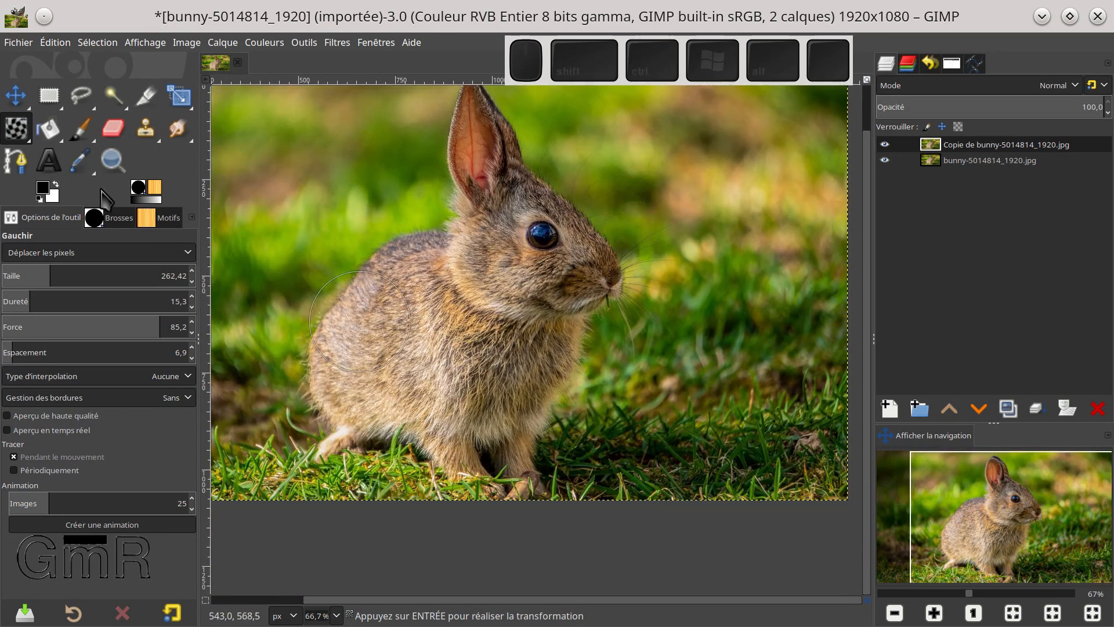
{"action": "left_click", "coordinate": [17, 94]}
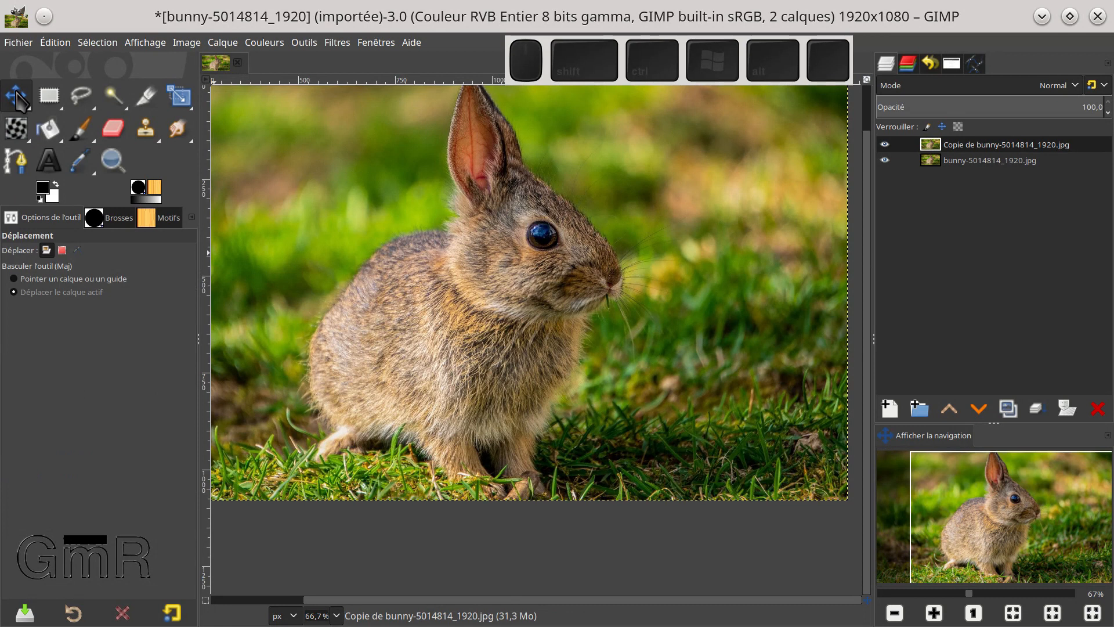
Step: Restart the Warp tool with size 362,01 and try pulling the rabbit's front leg outward over the grass
{"action": "left_click", "coordinate": [15, 128]}
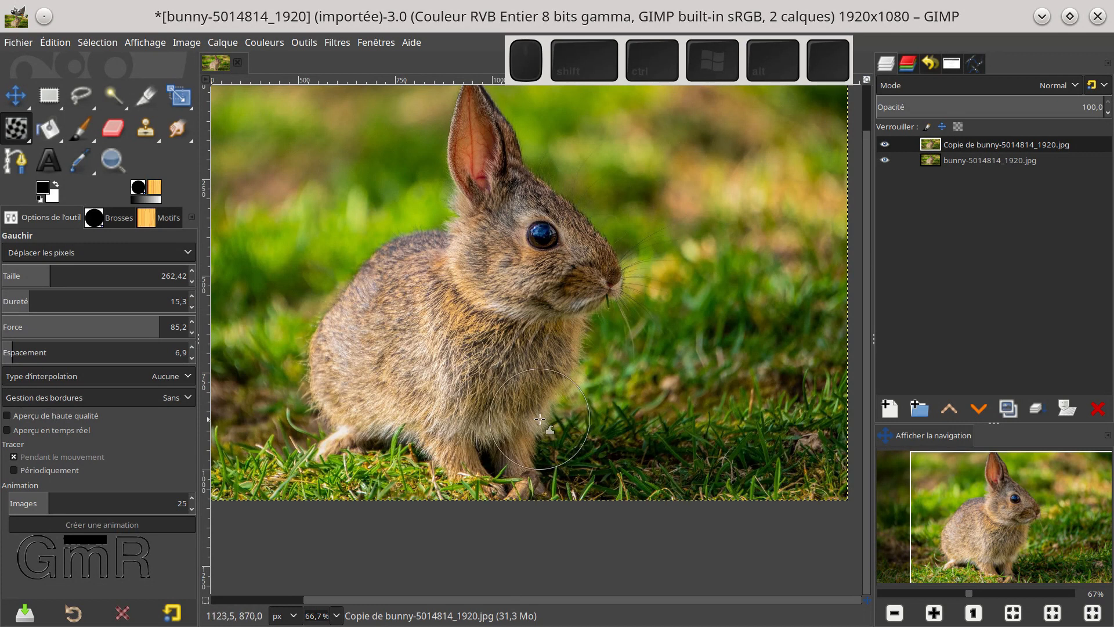
{"action": "left_click_drag", "start_coordinate": [64, 276], "coordinate": [68, 277]}
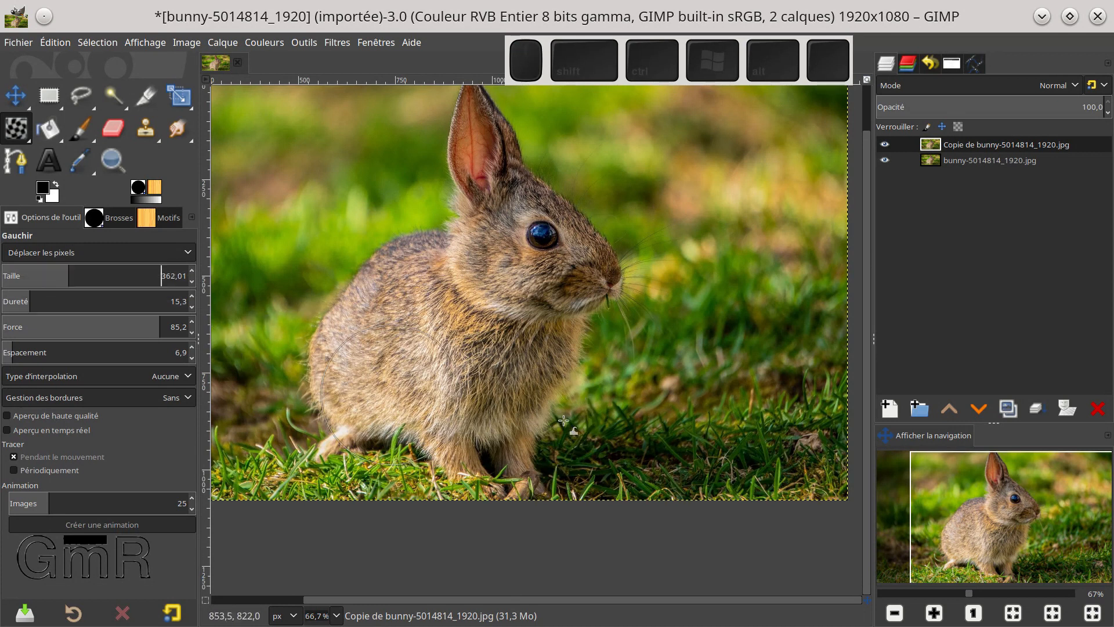
{"action": "left_click_drag", "start_coordinate": [527, 428], "coordinate": [602, 433]}
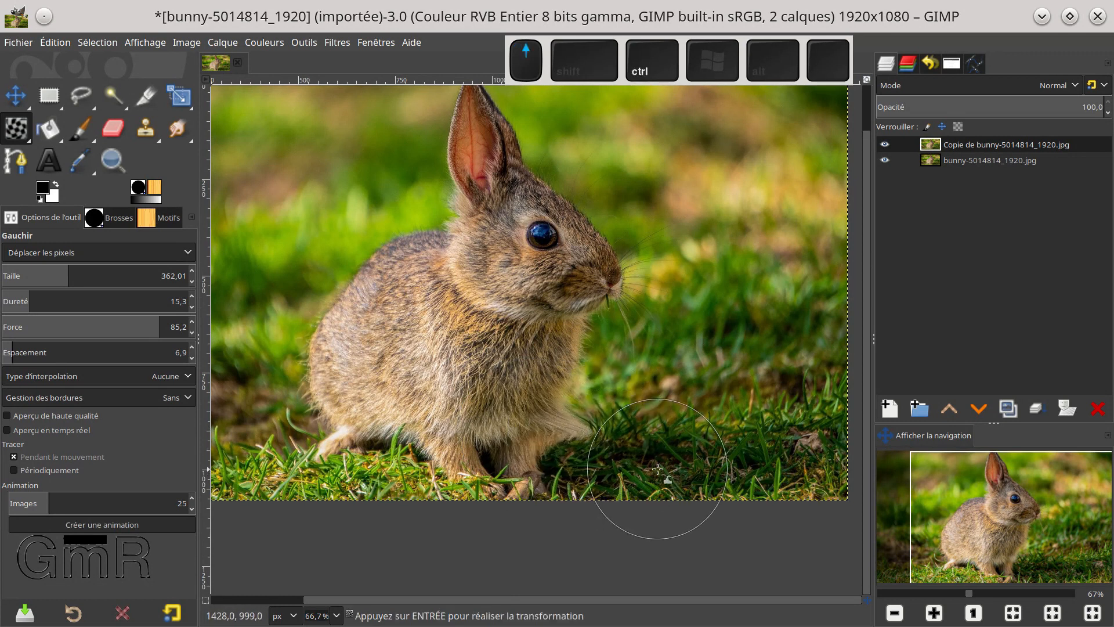
{"action": "scroll", "coordinate": [657, 469], "scroll_direction": "up", "scroll_amount": 1, "text": "ctrl"}
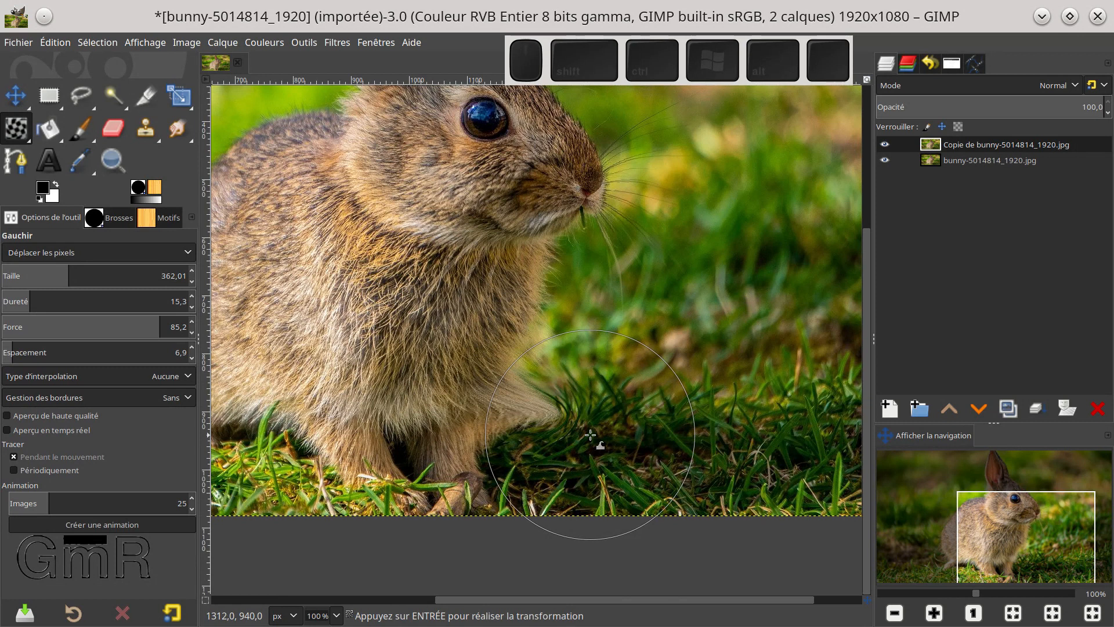
{"action": "left_click_drag", "start_coordinate": [773, 307], "coordinate": [753, 557]}
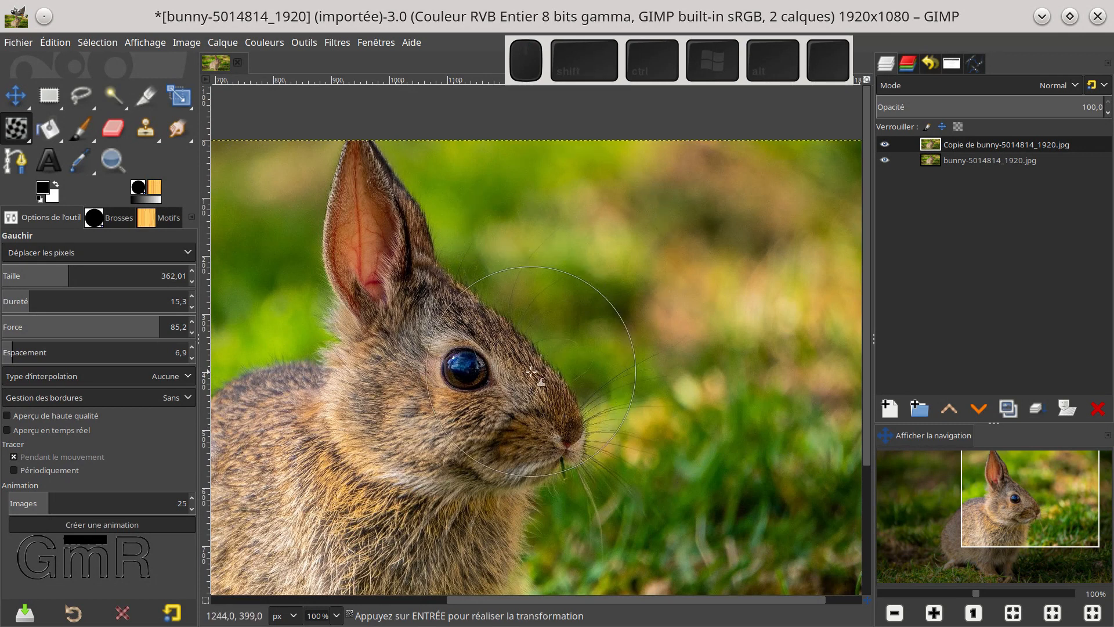
{"action": "left_click_drag", "start_coordinate": [598, 397], "coordinate": [614, 159]}
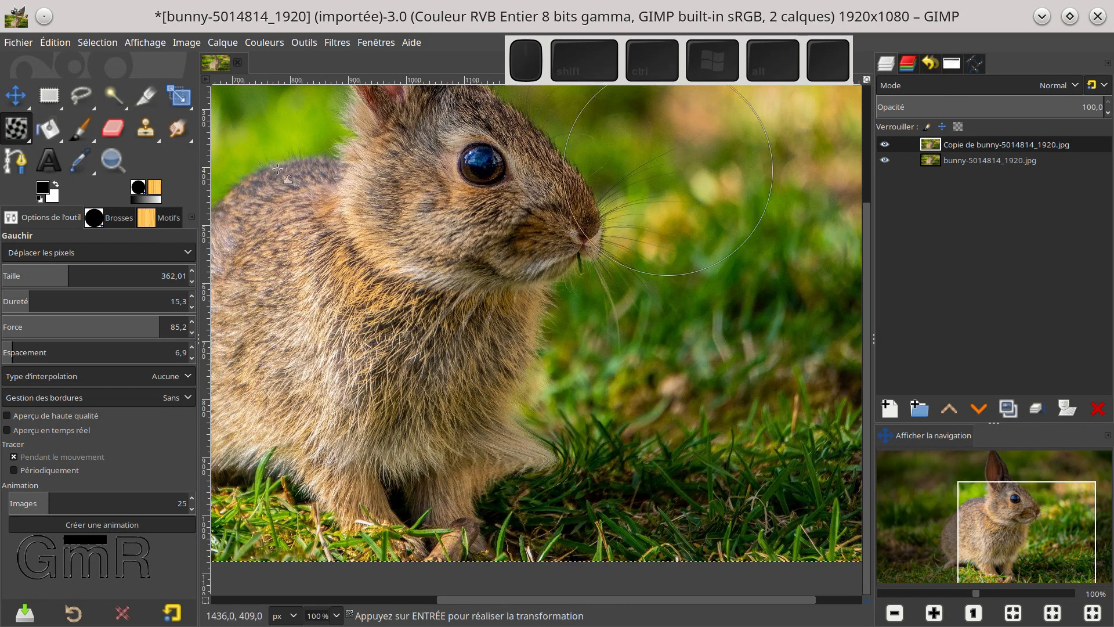
Step: Apply the leg warp and revert the image to the first Gauchir state in the undo history
{"action": "key", "text": "m"}
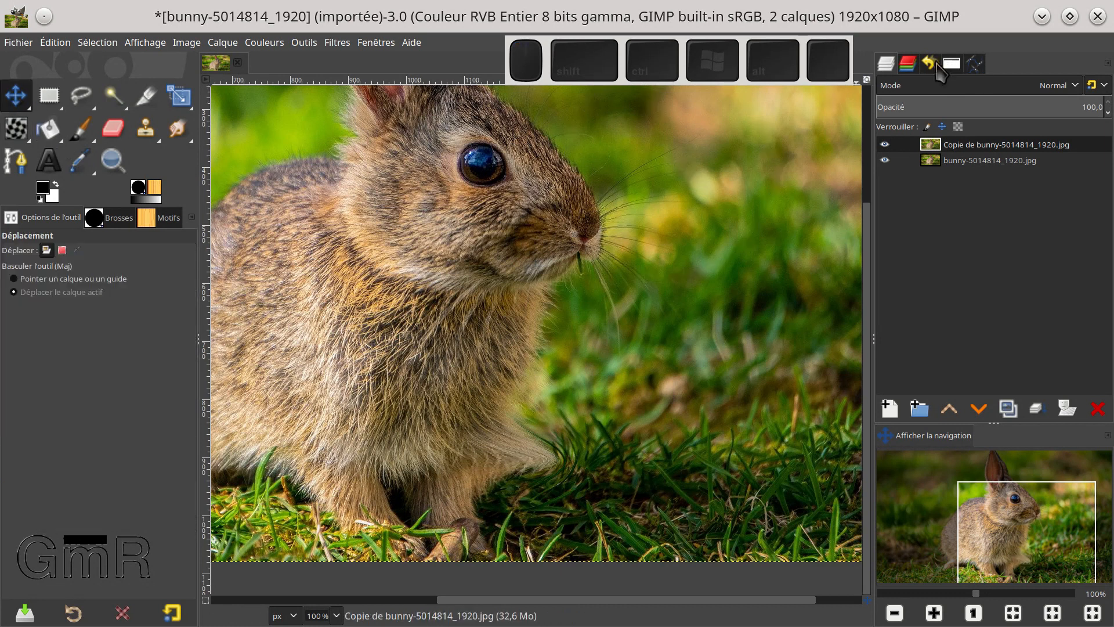
{"action": "left_click", "coordinate": [931, 64]}
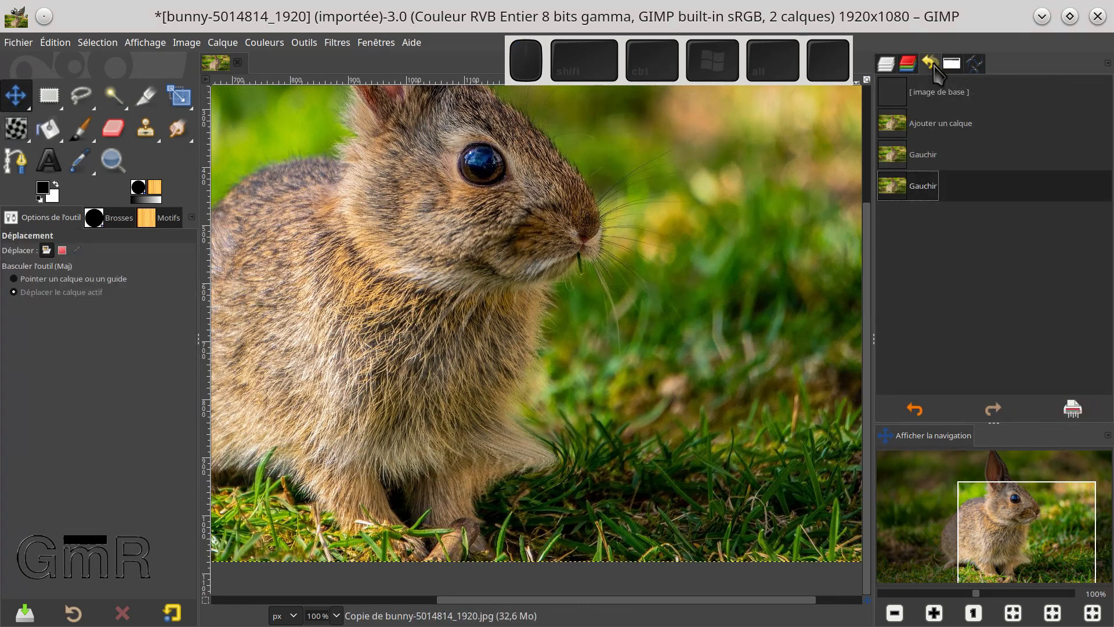
{"action": "left_click", "coordinate": [927, 163]}
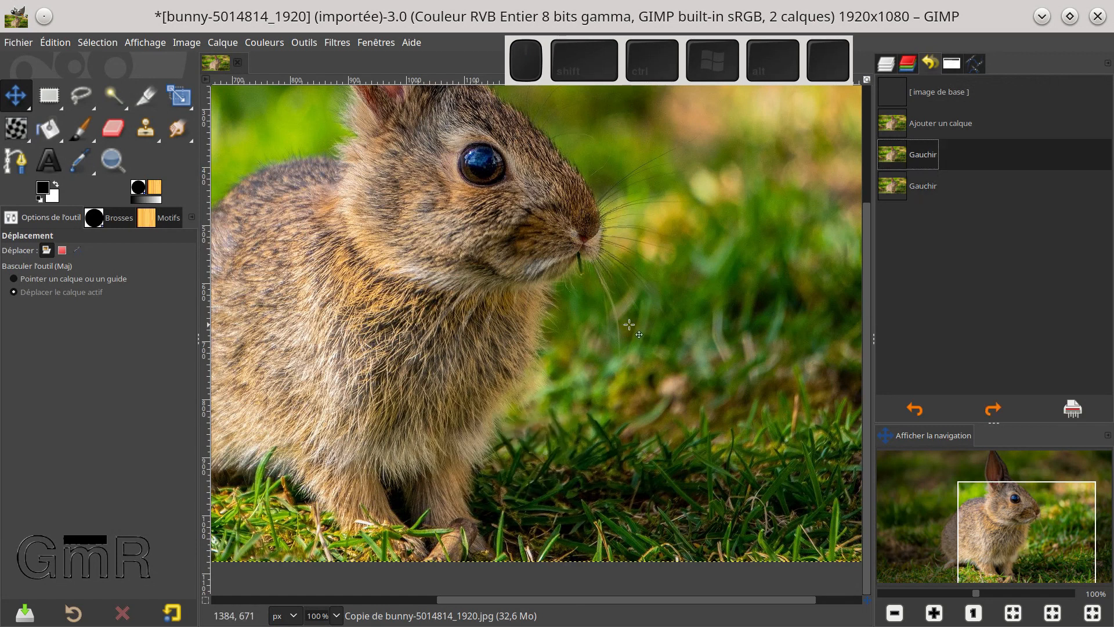
Step: Fit the image in the window and toggle the layer copy's visibility to compare the warped rabbit with the original
{"action": "scroll", "coordinate": [586, 297], "scroll_direction": "down", "scroll_amount": 3, "text": "ctrl"}
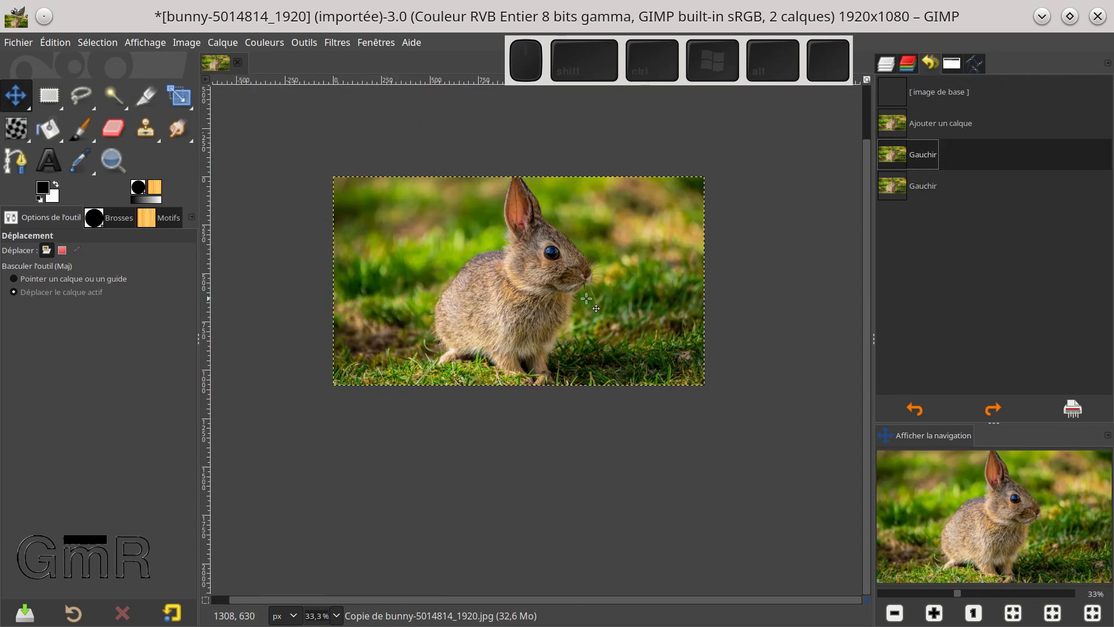
{"action": "left_click", "coordinate": [886, 64]}
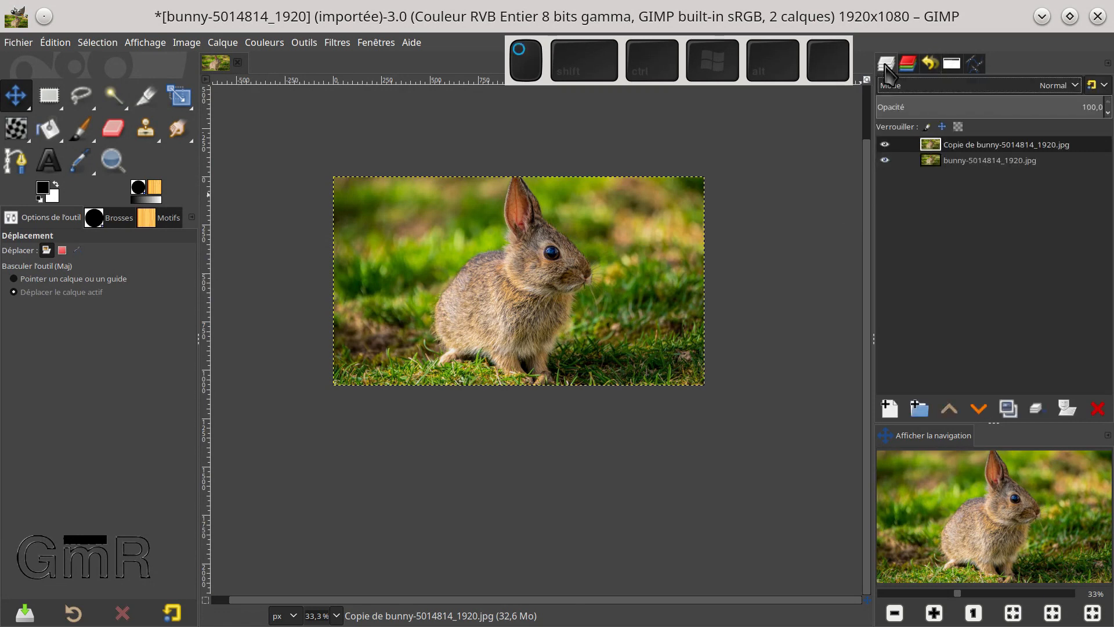
{"action": "left_click", "coordinate": [865, 80]}
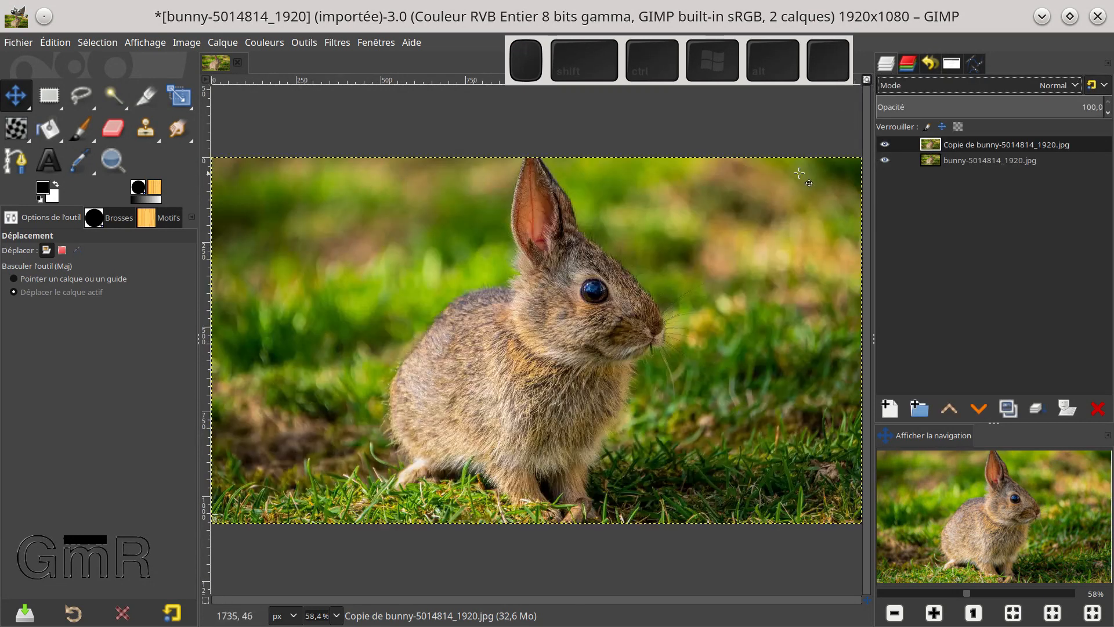
{"action": "left_click", "coordinate": [884, 145]}
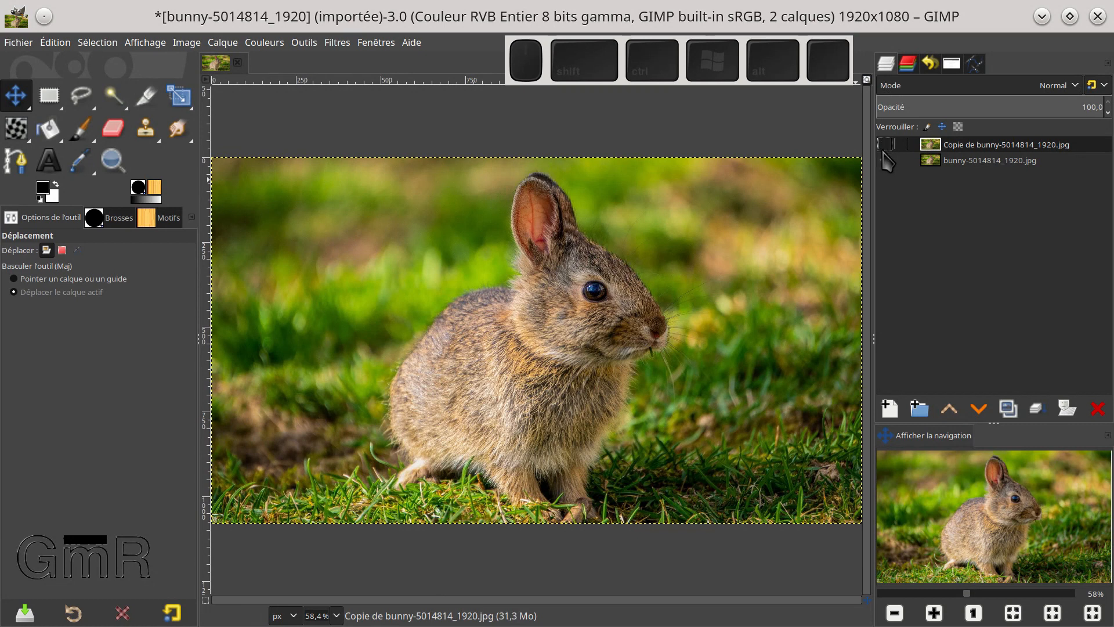
{"action": "left_click", "coordinate": [884, 152]}
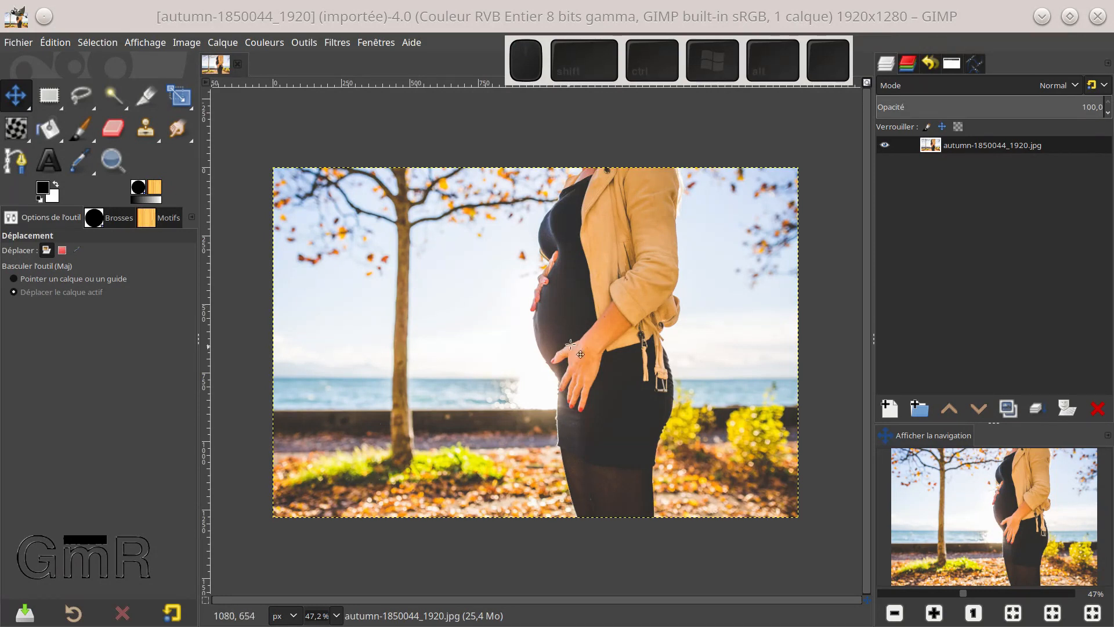
Step: Try flattening the pregnant woman's belly with broad inward Warp strokes at size 863,07 and force 30,6
{"action": "left_click", "coordinate": [14, 128]}
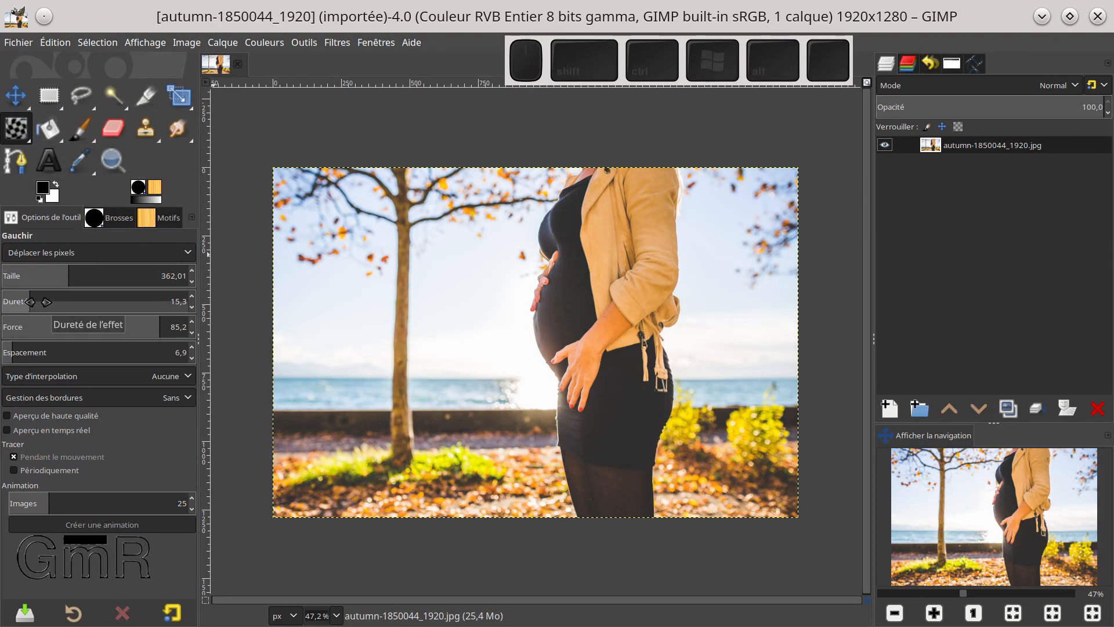
{"action": "left_click_drag", "start_coordinate": [106, 329], "coordinate": [57, 329]}
{"action": "left_click_drag", "start_coordinate": [81, 277], "coordinate": [162, 276]}
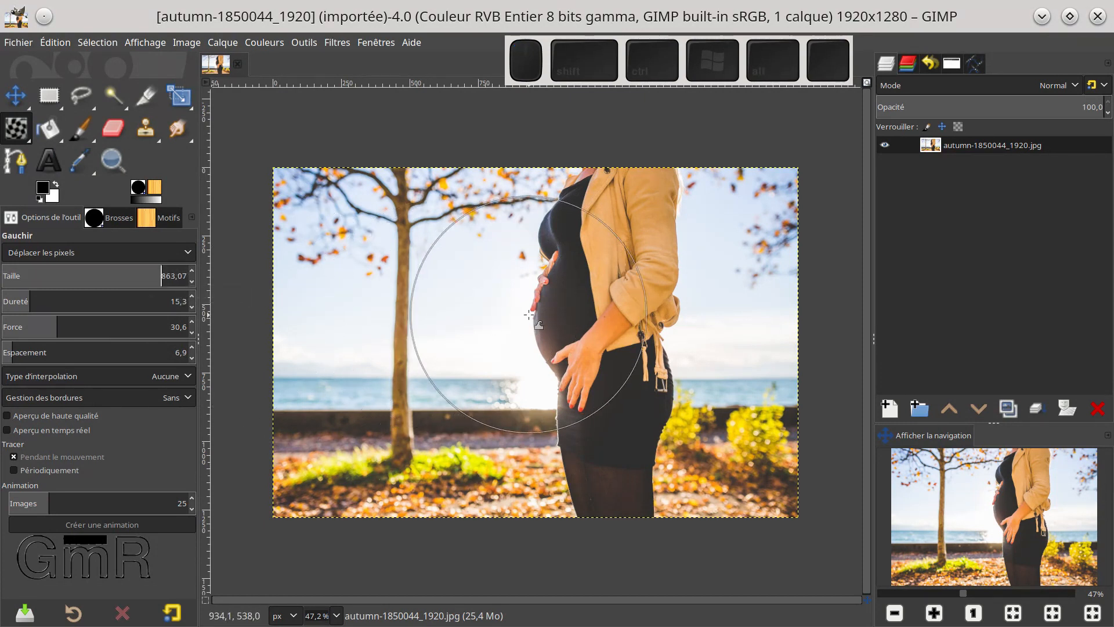
{"action": "left_click_drag", "start_coordinate": [529, 318], "coordinate": [568, 311]}
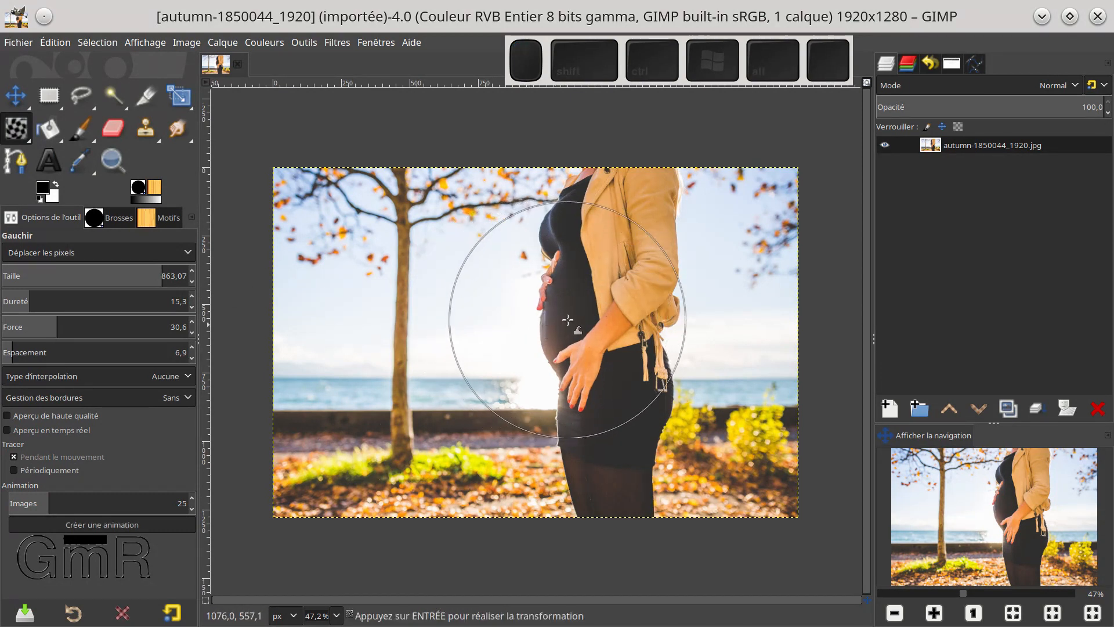
{"action": "left_click_drag", "start_coordinate": [550, 320], "coordinate": [603, 318]}
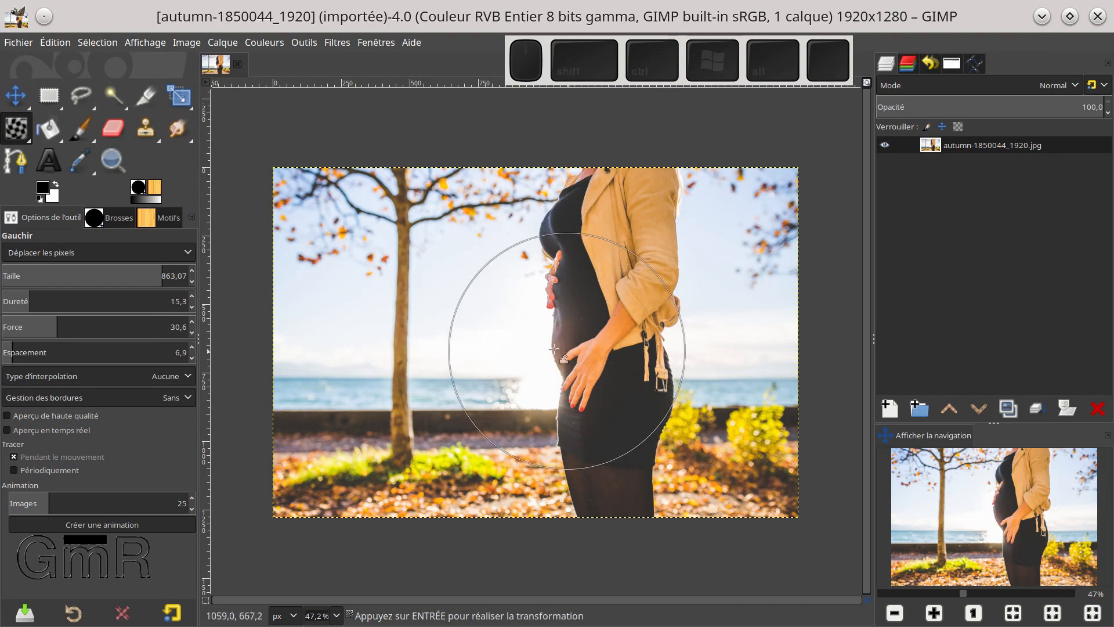
{"action": "left_click_drag", "start_coordinate": [555, 346], "coordinate": [608, 323]}
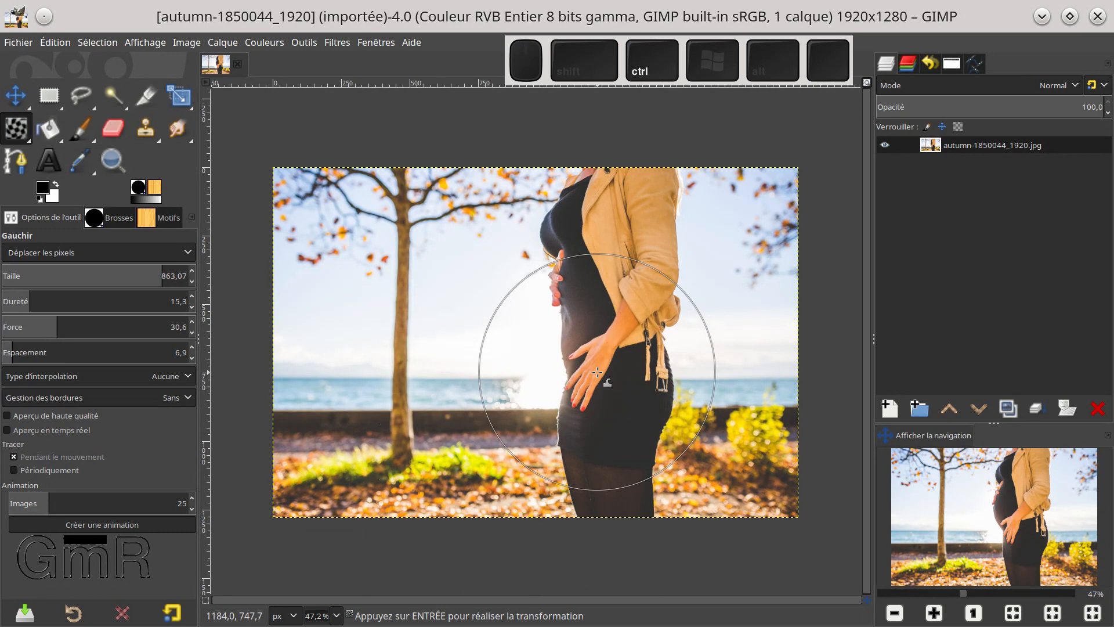
{"action": "scroll", "coordinate": [597, 372], "scroll_direction": "up", "scroll_amount": 3}
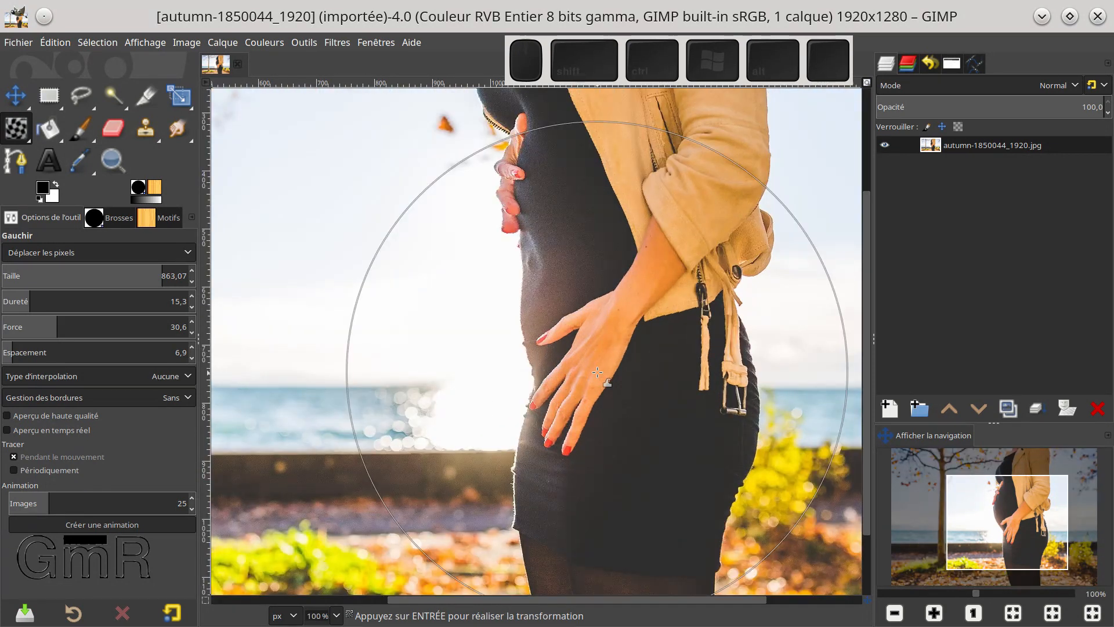
Step: Apply the belly warp and revert the photo to its base image in the undo history
{"action": "left_click", "coordinate": [15, 95]}
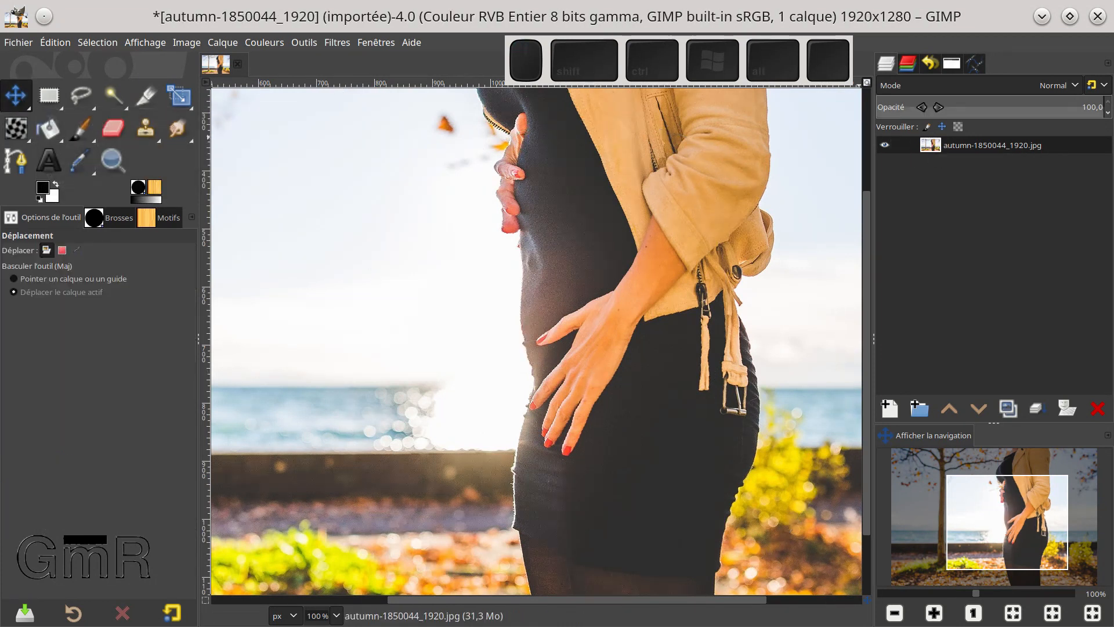
{"action": "left_click", "coordinate": [929, 62]}
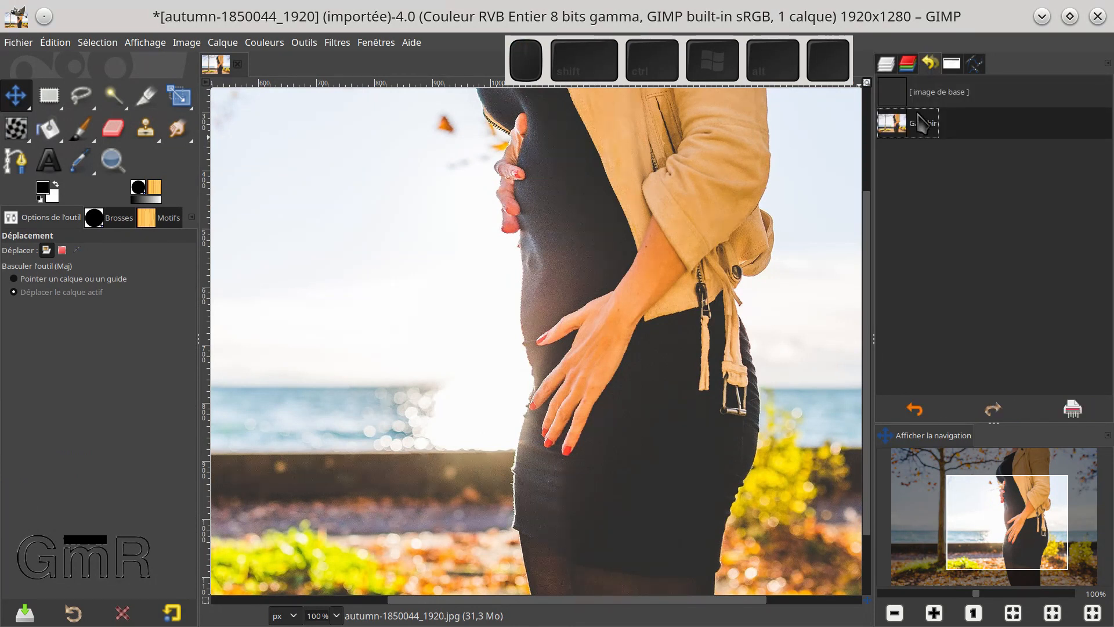
{"action": "left_click", "coordinate": [928, 93]}
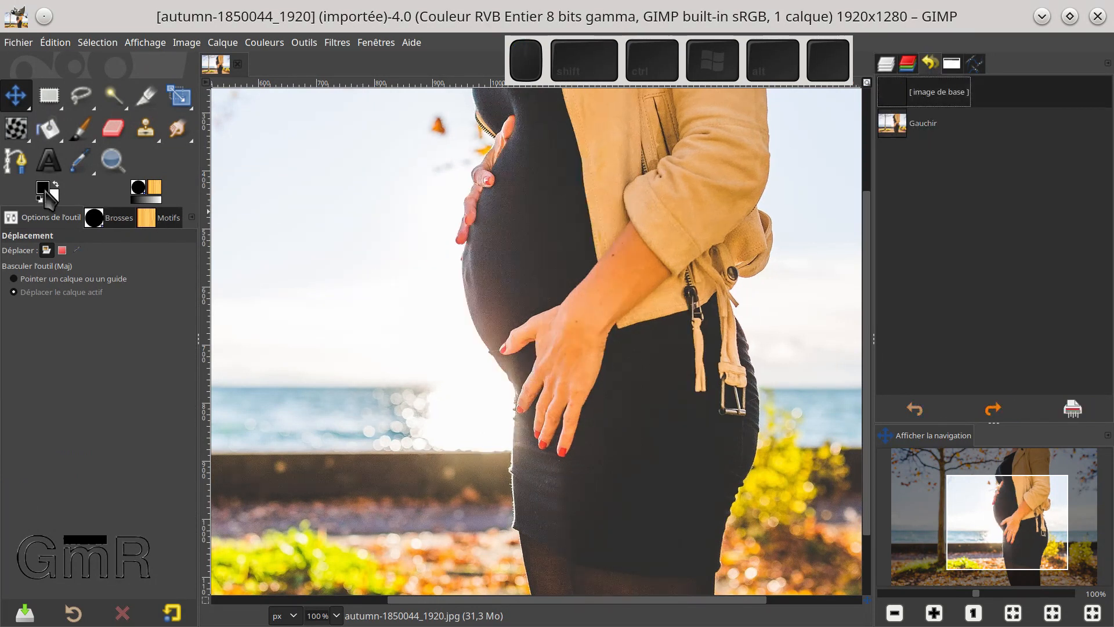
{"action": "left_click", "coordinate": [886, 64]}
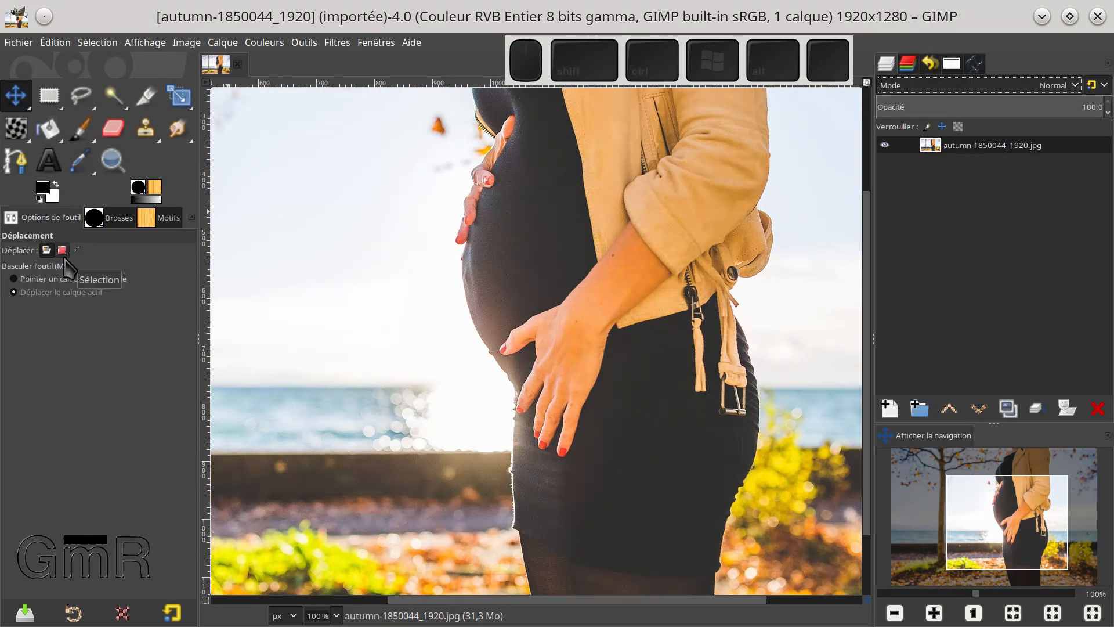
Step: Restart the Warp tool on the photo with size 305,99 and hardness 13,4
{"action": "left_click", "coordinate": [22, 135]}
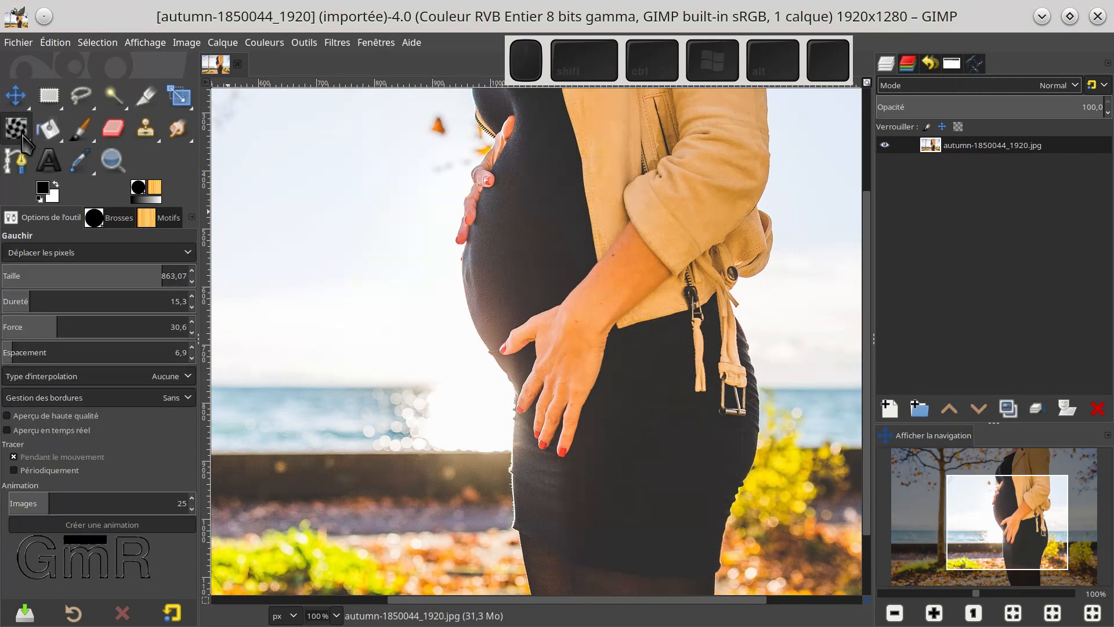
{"action": "left_click_drag", "start_coordinate": [42, 277], "coordinate": [89, 280]}
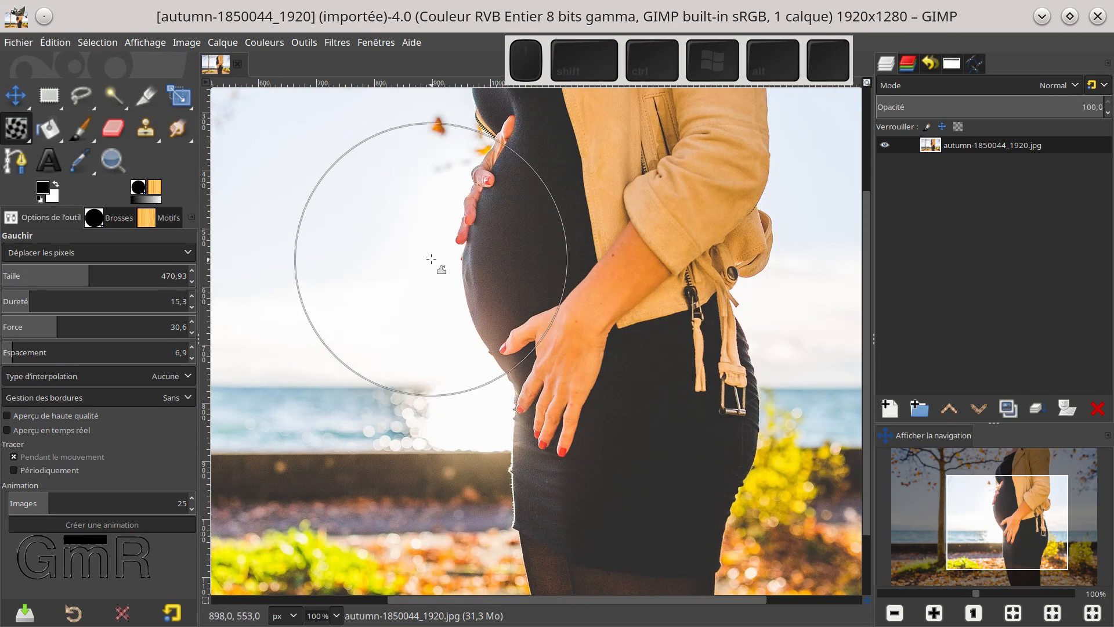
{"action": "left_click", "coordinate": [34, 302]}
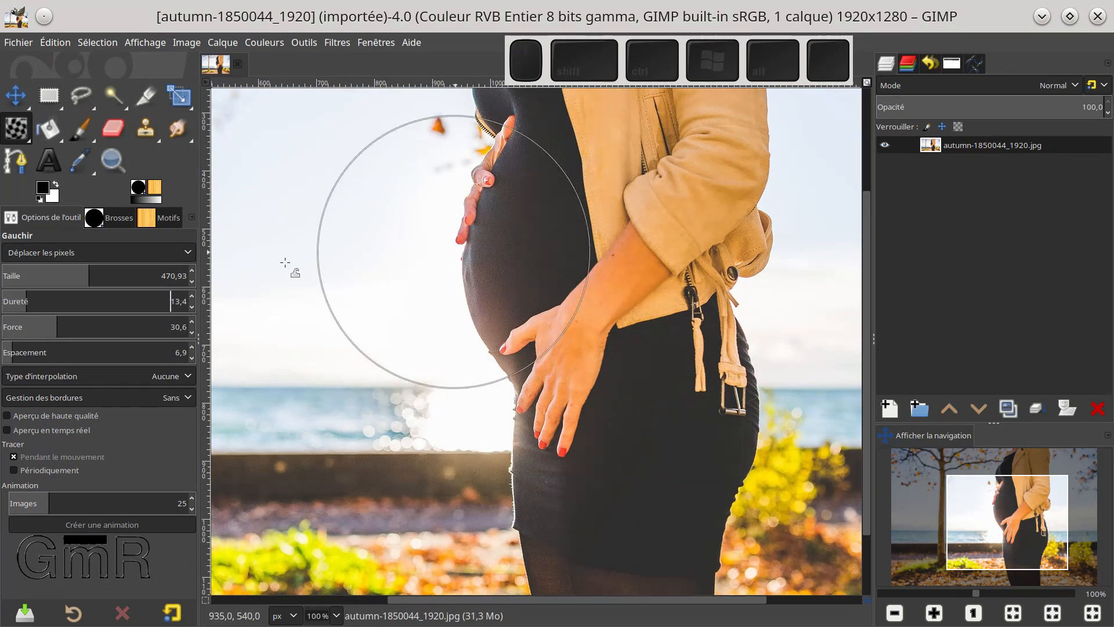
{"action": "left_click", "coordinate": [73, 280]}
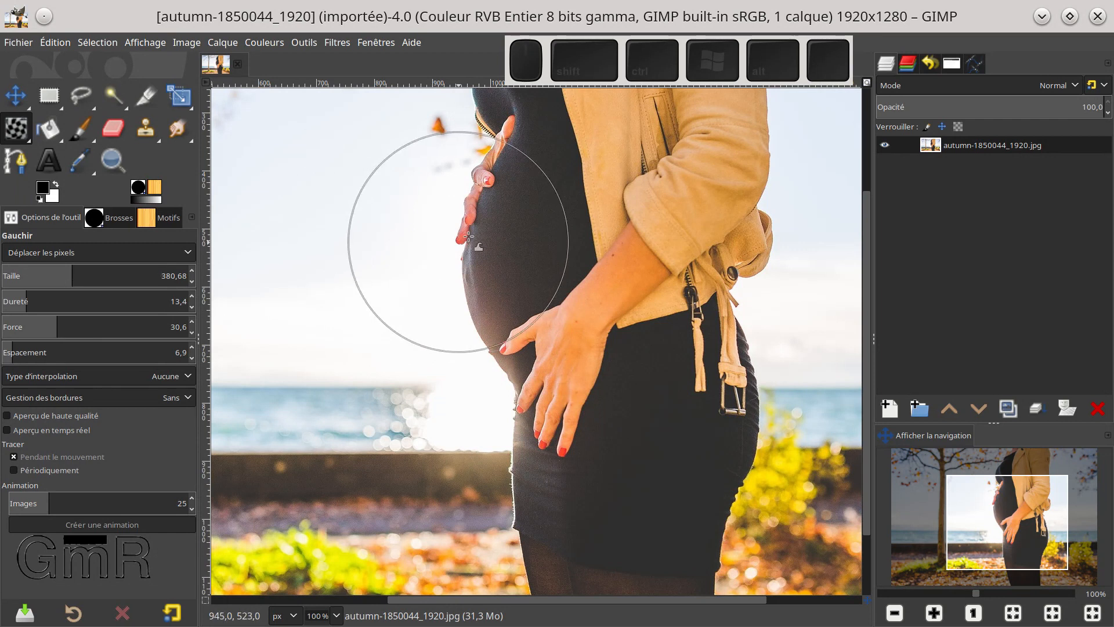
{"action": "left_click", "coordinate": [59, 275]}
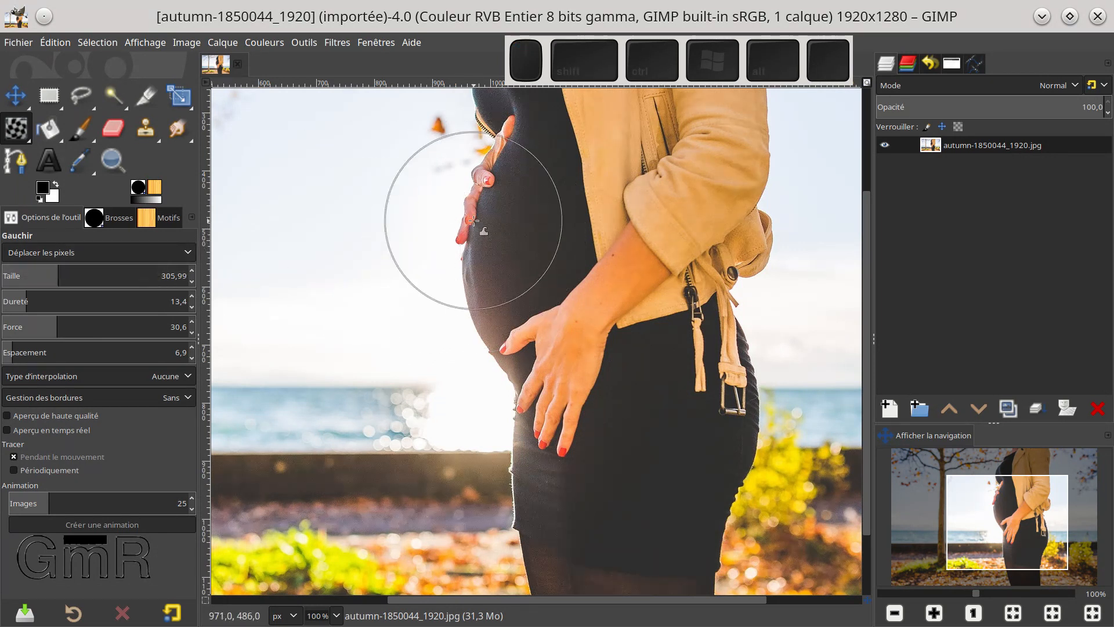
Step: Push the front of the belly and the fingers resting on it inward with short Warp strokes
{"action": "left_click_drag", "start_coordinate": [494, 222], "coordinate": [511, 224]}
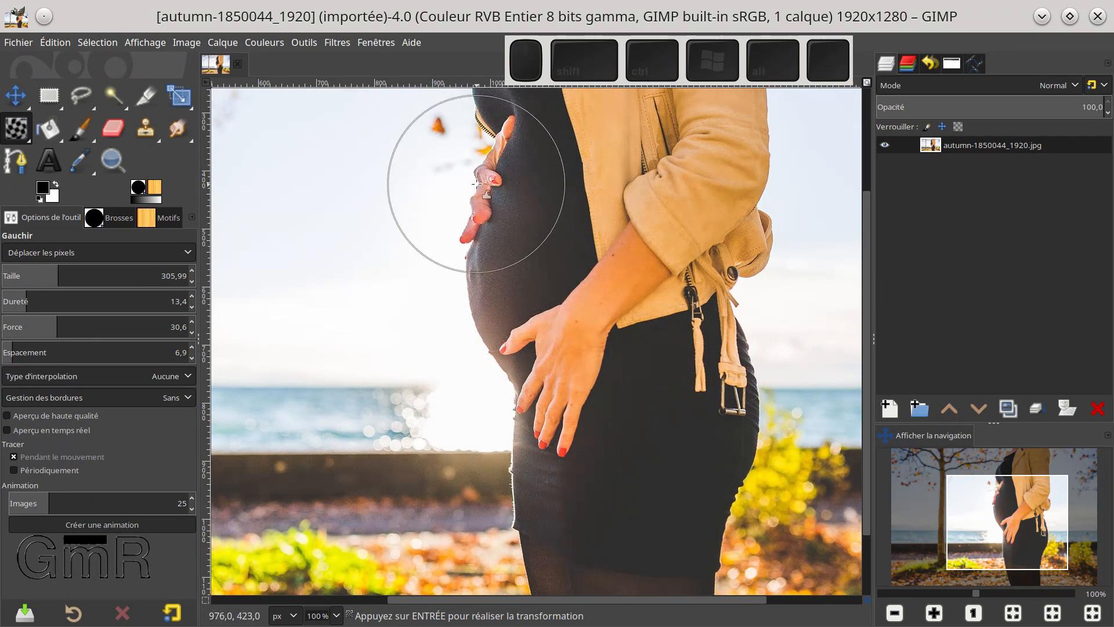
{"action": "mouse_move", "coordinate": [473, 275]}
{"action": "left_mouse_down"}
{"action": "mouse_move", "coordinate": [544, 264]}
{"action": "mouse_move", "coordinate": [490, 280]}
{"action": "left_mouse_up"}
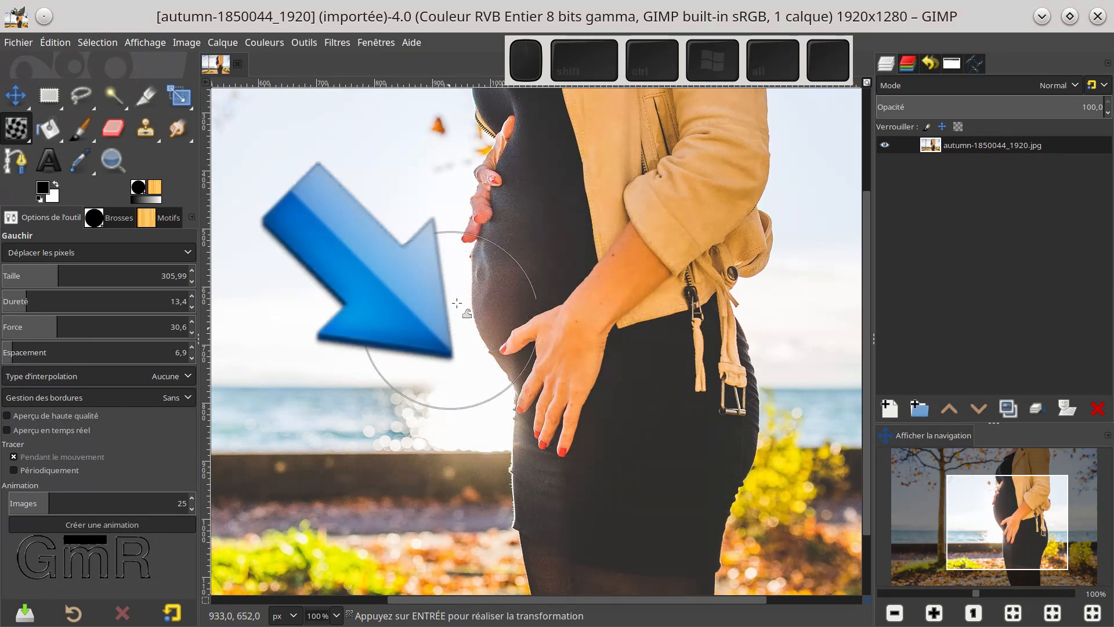
{"action": "left_click_drag", "start_coordinate": [472, 282], "coordinate": [531, 279]}
{"action": "left_click_drag", "start_coordinate": [471, 233], "coordinate": [516, 232]}
{"action": "left_click_drag", "start_coordinate": [476, 251], "coordinate": [513, 250]}
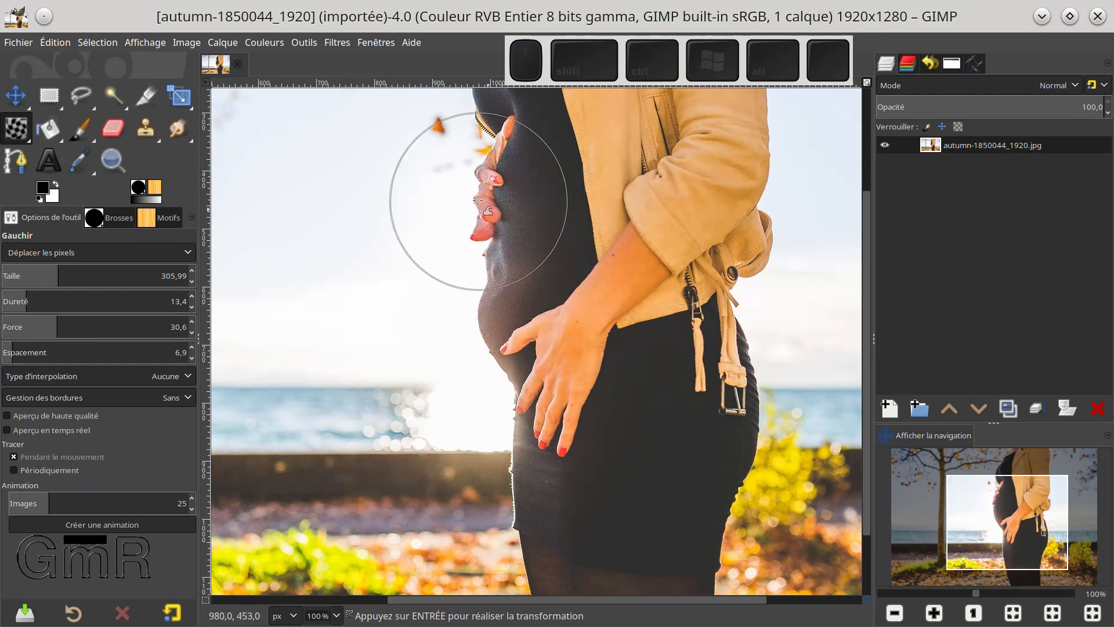
{"action": "mouse_move", "coordinate": [476, 198]}
{"action": "left_mouse_down"}
{"action": "mouse_move", "coordinate": [517, 198]}
{"action": "mouse_move", "coordinate": [499, 175]}
{"action": "mouse_move", "coordinate": [532, 172]}
{"action": "left_mouse_up"}
{"action": "left_click_drag", "start_coordinate": [499, 240], "coordinate": [517, 235]}
{"action": "left_click_drag", "start_coordinate": [488, 303], "coordinate": [505, 300]}
{"action": "left_click_drag", "start_coordinate": [497, 252], "coordinate": [515, 252]}
Step: Reduce the Warp size to 178,39 and push the remaining belly bulge inward down to the lower hand
{"action": "left_click_drag", "start_coordinate": [58, 274], "coordinate": [34, 274]}
{"action": "left_click_drag", "start_coordinate": [497, 254], "coordinate": [522, 252]}
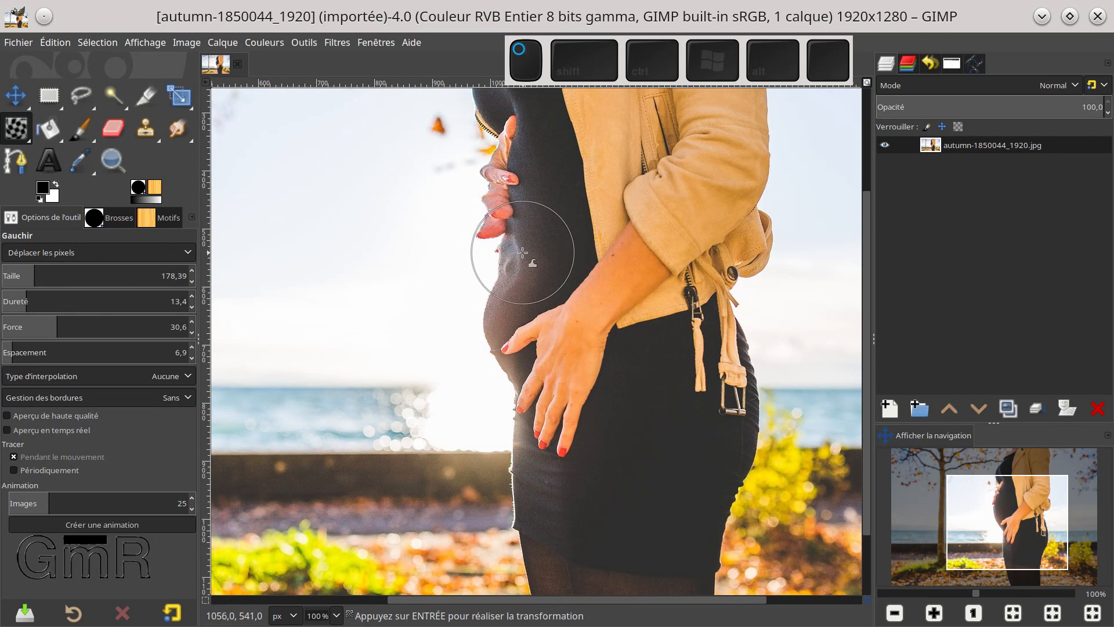
{"action": "mouse_move", "coordinate": [486, 322]}
{"action": "left_mouse_down"}
{"action": "mouse_move", "coordinate": [502, 341]}
{"action": "mouse_move", "coordinate": [516, 317]}
{"action": "left_mouse_up"}
{"action": "left_click_drag", "start_coordinate": [495, 266], "coordinate": [514, 264]}
{"action": "left_click_drag", "start_coordinate": [494, 313], "coordinate": [512, 310]}
{"action": "left_click_drag", "start_coordinate": [496, 269], "coordinate": [511, 269]}
{"action": "left_click_drag", "start_coordinate": [492, 326], "coordinate": [510, 325]}
{"action": "left_click_drag", "start_coordinate": [495, 362], "coordinate": [505, 369]}
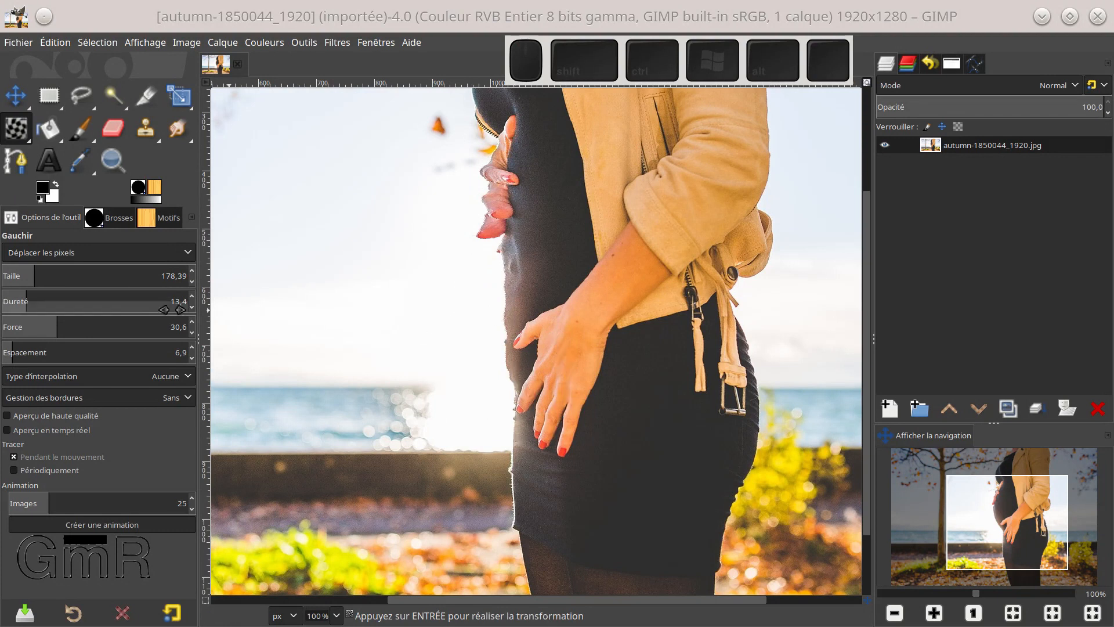
Step: Set the Warp hardness to 5,9 and nudge the dress edge beside the lower hand inward
{"action": "left_click", "coordinate": [13, 302]}
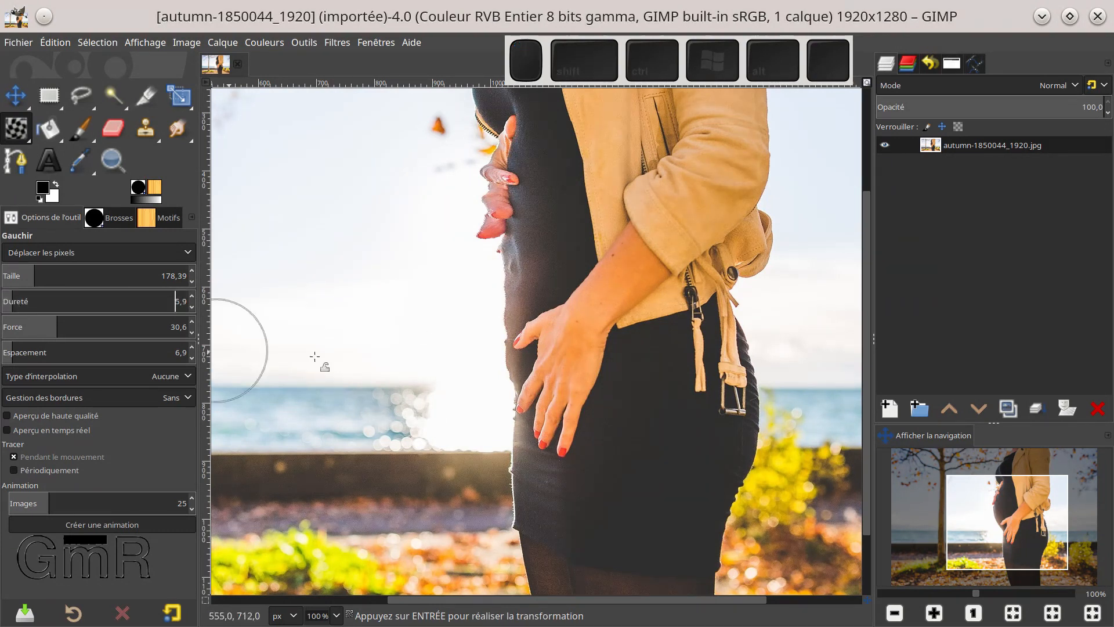
{"action": "scroll", "coordinate": [517, 369], "scroll_direction": "up", "scroll_amount": 3, "text": "ctrl"}
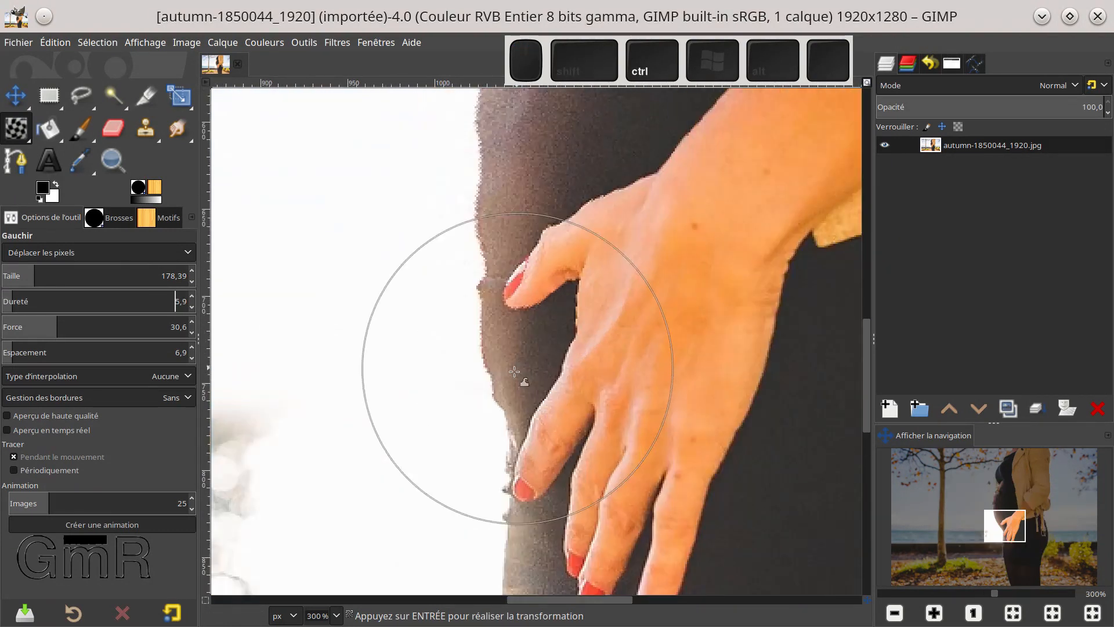
{"action": "left_click_drag", "start_coordinate": [507, 379], "coordinate": [516, 380]}
{"action": "mouse_move", "coordinate": [486, 346]}
{"action": "left_mouse_down"}
{"action": "mouse_move", "coordinate": [501, 338]}
{"action": "mouse_move", "coordinate": [478, 323]}
{"action": "mouse_move", "coordinate": [500, 349]}
{"action": "left_mouse_up"}
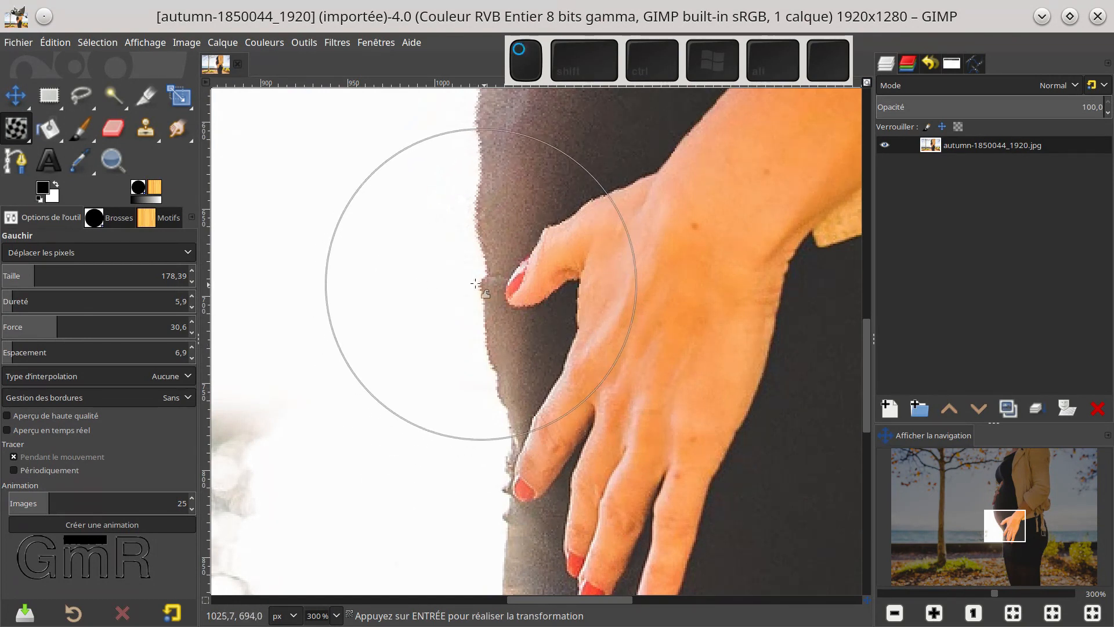
Step: Set the Warp size to 57,02 and hardness to 18,1 for fine edge corrections
{"action": "left_click_drag", "start_coordinate": [16, 275], "coordinate": [20, 278]}
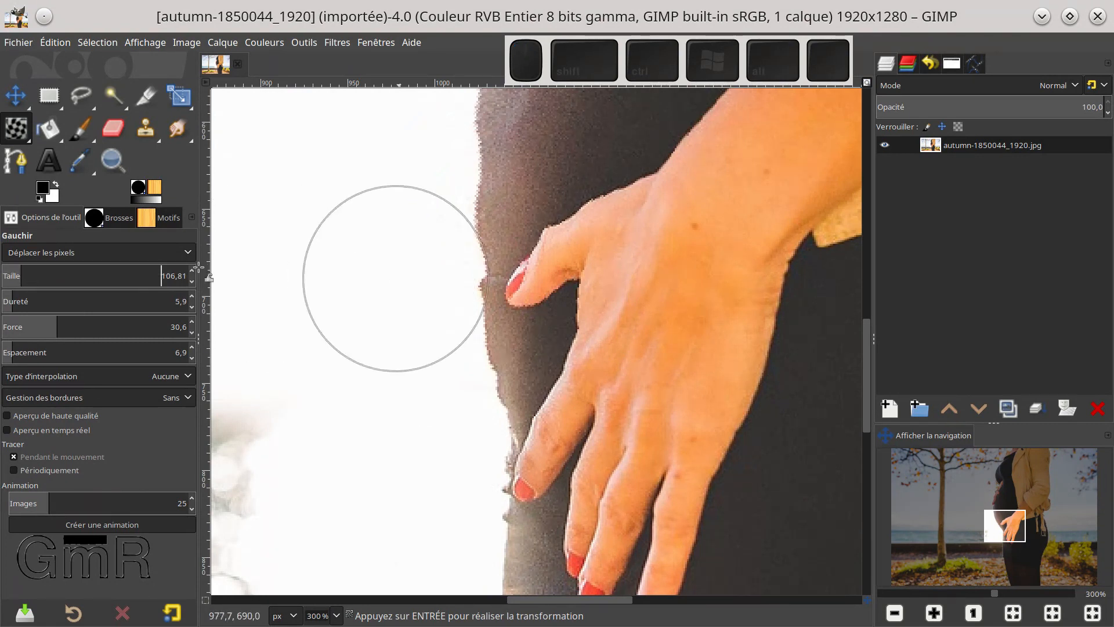
{"action": "left_click", "coordinate": [21, 275]}
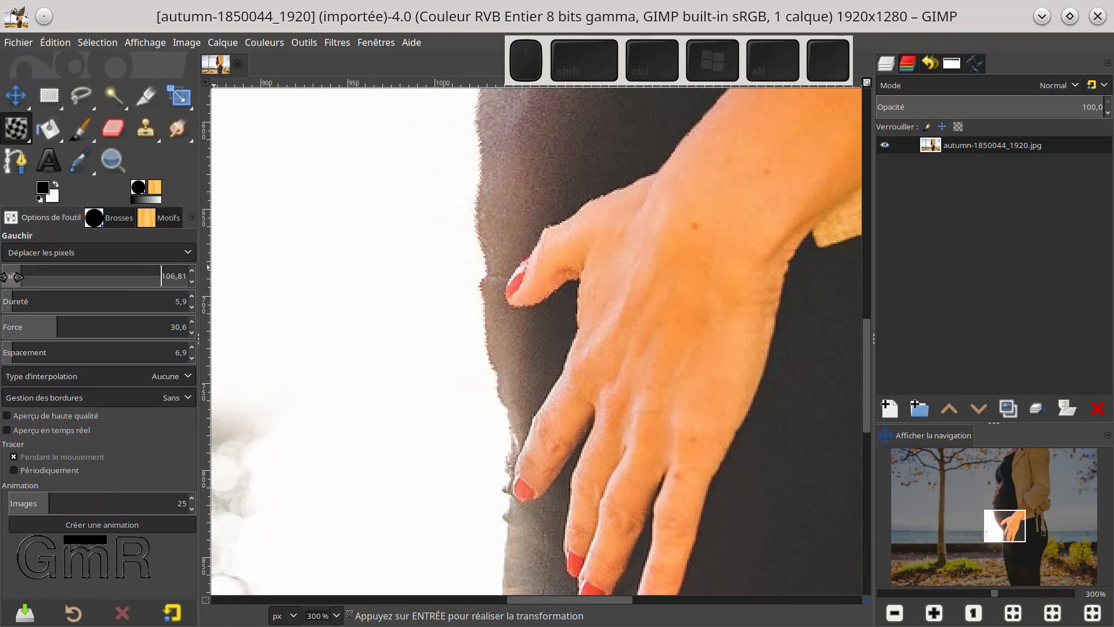
{"action": "left_click", "coordinate": [12, 271]}
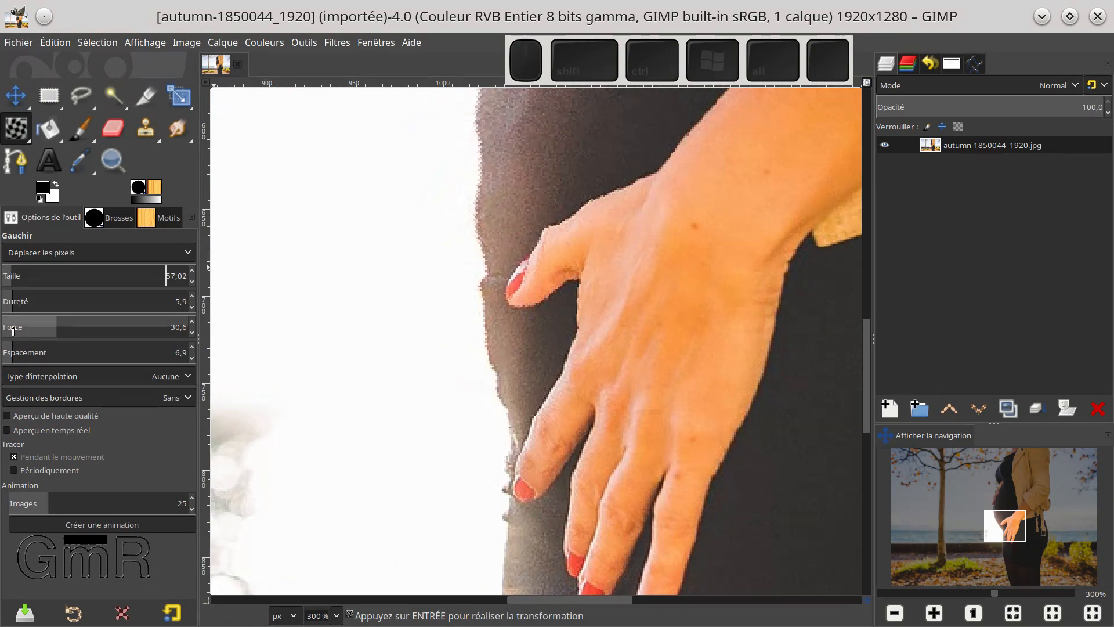
{"action": "left_click", "coordinate": [13, 301]}
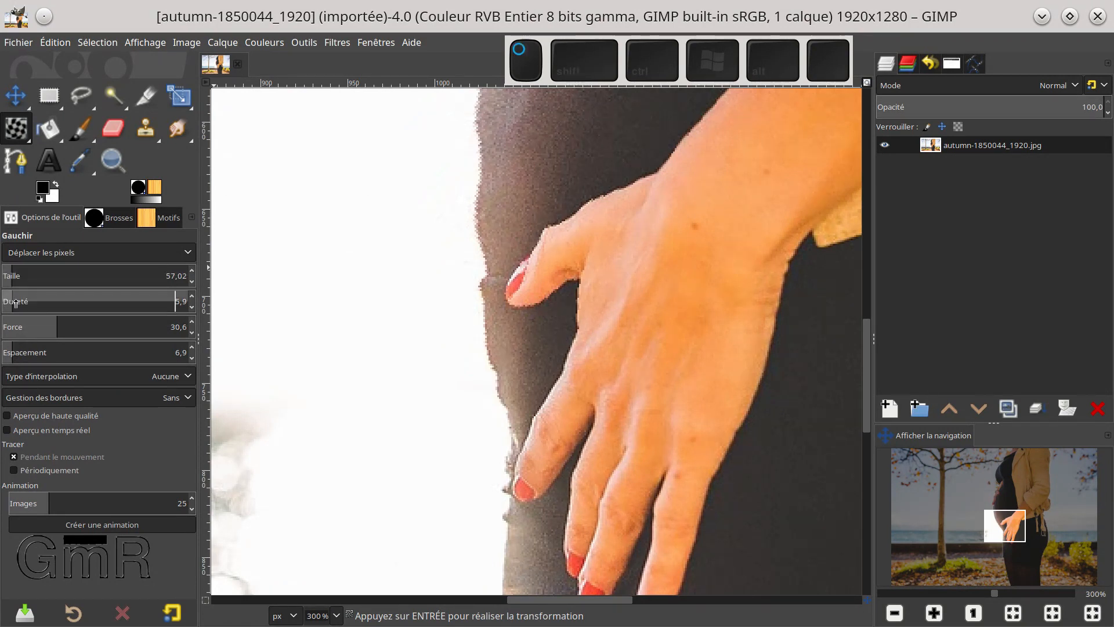
{"action": "left_click_drag", "start_coordinate": [60, 308], "coordinate": [66, 308]}
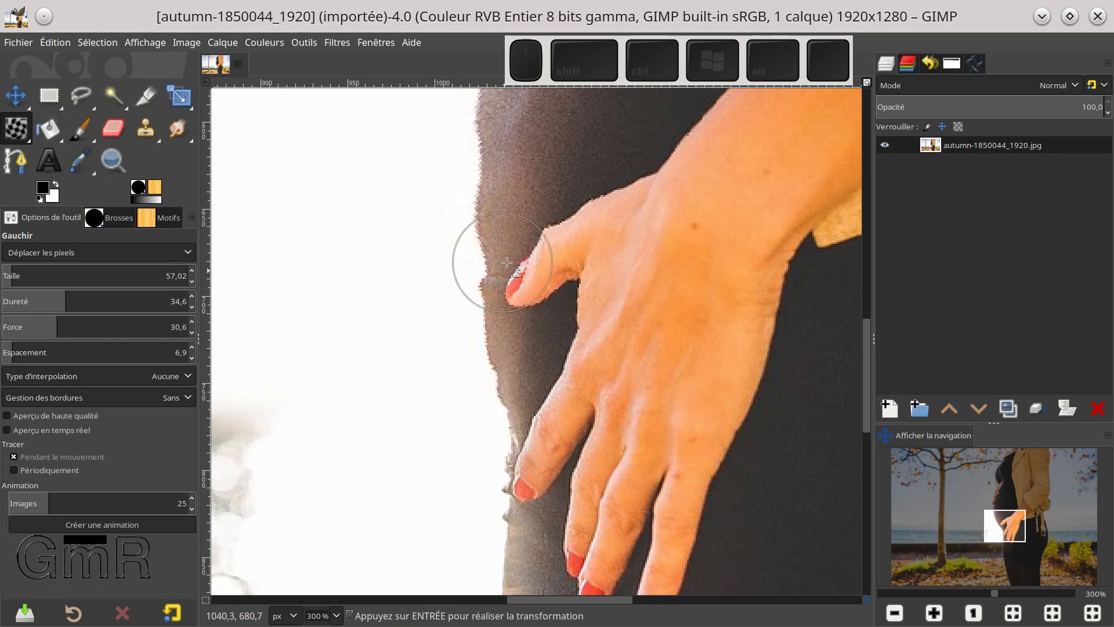
{"action": "left_click", "coordinate": [35, 298]}
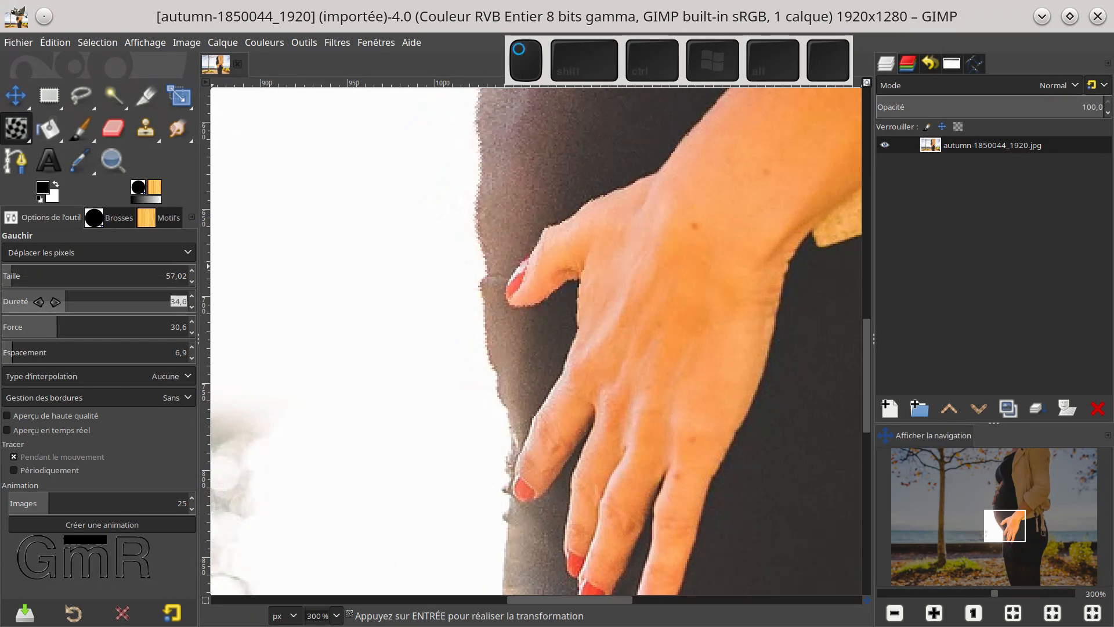
{"action": "key", "text": "Return"}
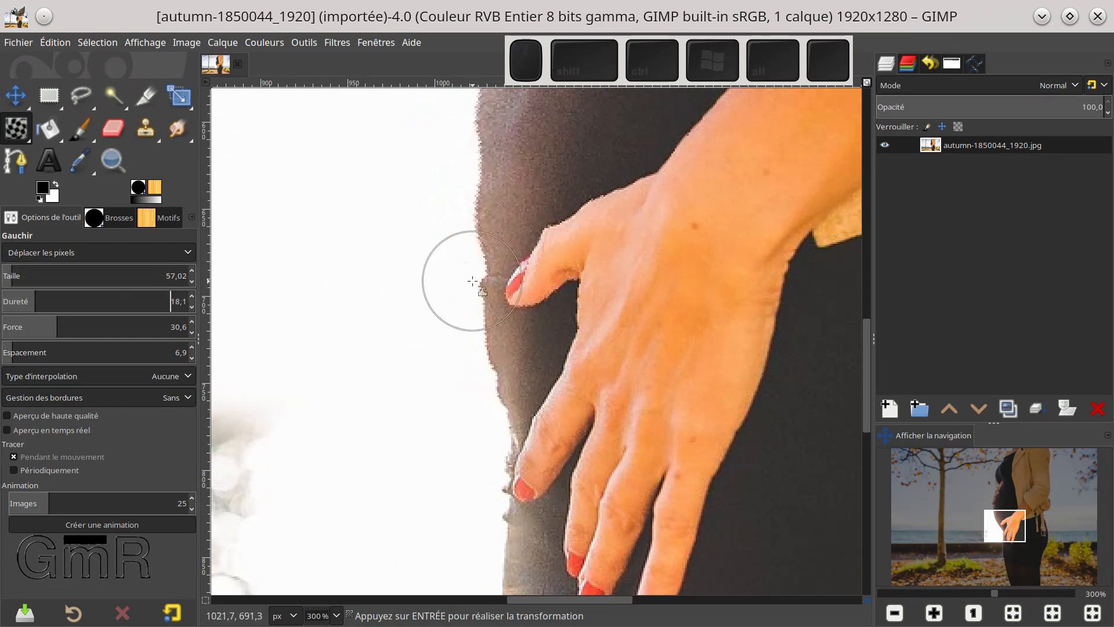
Step: Smooth the uneven dress edge beside the lower hand's thumb with small Warp strokes
{"action": "left_click_drag", "start_coordinate": [474, 281], "coordinate": [486, 282]}
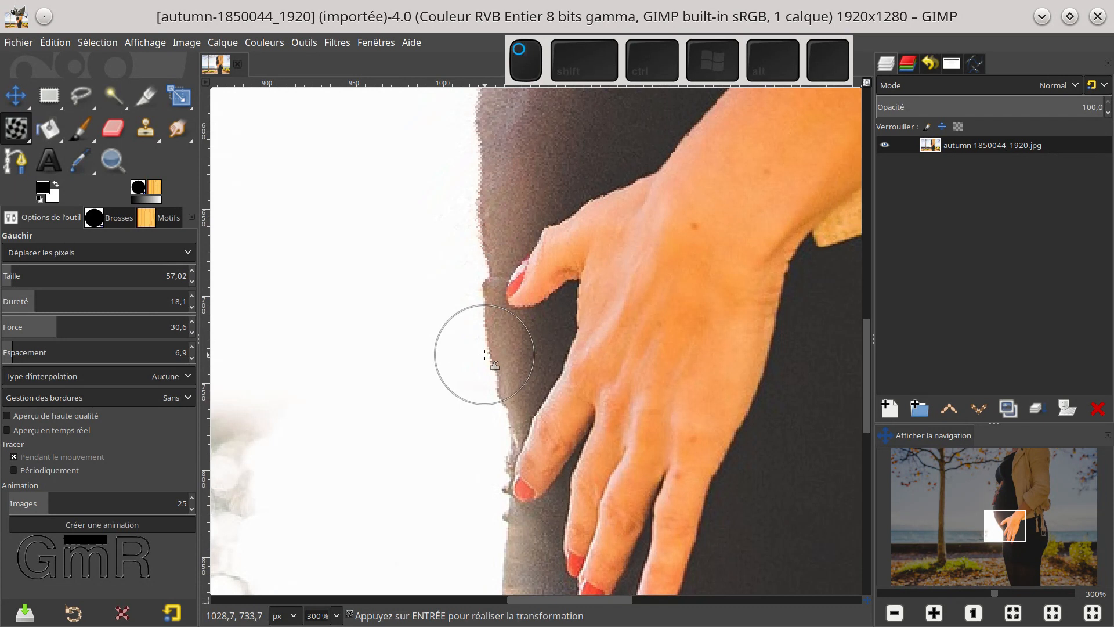
{"action": "mouse_move", "coordinate": [500, 388]}
{"action": "left_mouse_down"}
{"action": "mouse_move", "coordinate": [528, 362]}
{"action": "mouse_move", "coordinate": [517, 375]}
{"action": "left_mouse_up"}
{"action": "mouse_move", "coordinate": [479, 319]}
{"action": "left_mouse_down"}
{"action": "mouse_move", "coordinate": [493, 316]}
{"action": "mouse_move", "coordinate": [494, 293]}
{"action": "left_mouse_up"}
{"action": "left_click_drag", "start_coordinate": [516, 370], "coordinate": [507, 364]}
Step: Push the small bump below the upper fingertips inward and set the Warp size to 25,90 and hardness to 42,7
{"action": "left_click_drag", "start_coordinate": [442, 297], "coordinate": [426, 550]}
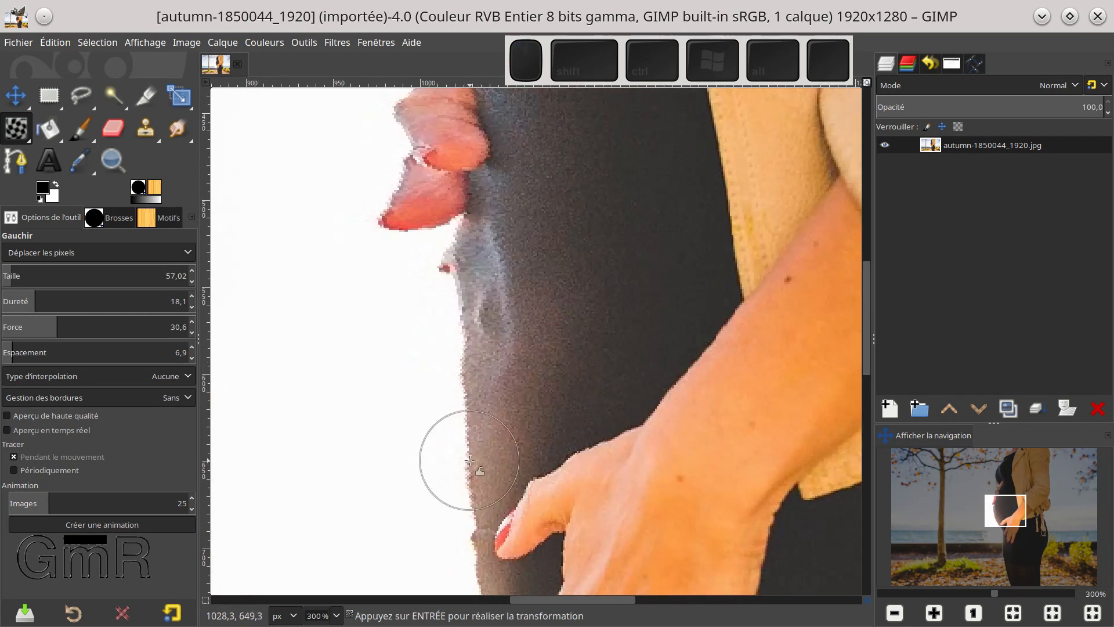
{"action": "left_click_drag", "start_coordinate": [460, 264], "coordinate": [463, 262]}
{"action": "left_click_drag", "start_coordinate": [426, 274], "coordinate": [486, 271]}
{"action": "left_click_drag", "start_coordinate": [81, 280], "coordinate": [23, 280]}
{"action": "left_click", "coordinate": [81, 299]}
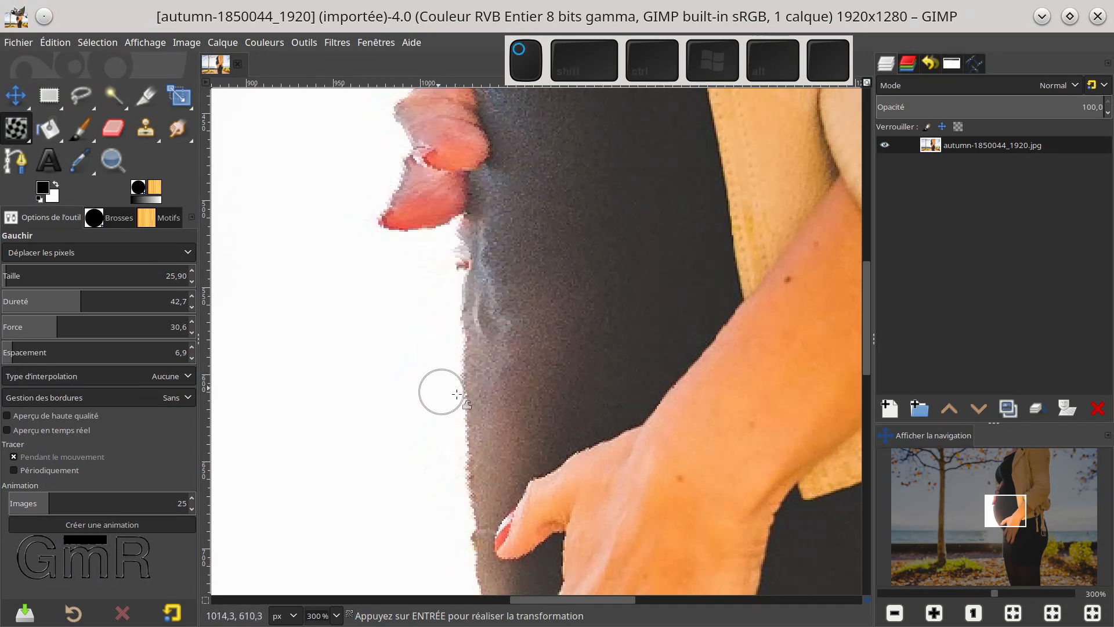
Step: Set the Warp size to 187,73, hardness to 15,6 and strength to 59,3
{"action": "scroll", "coordinate": [542, 331], "scroll_direction": "down", "scroll_amount": 5}
{"action": "left_click_drag", "start_coordinate": [7, 275], "coordinate": [36, 277]}
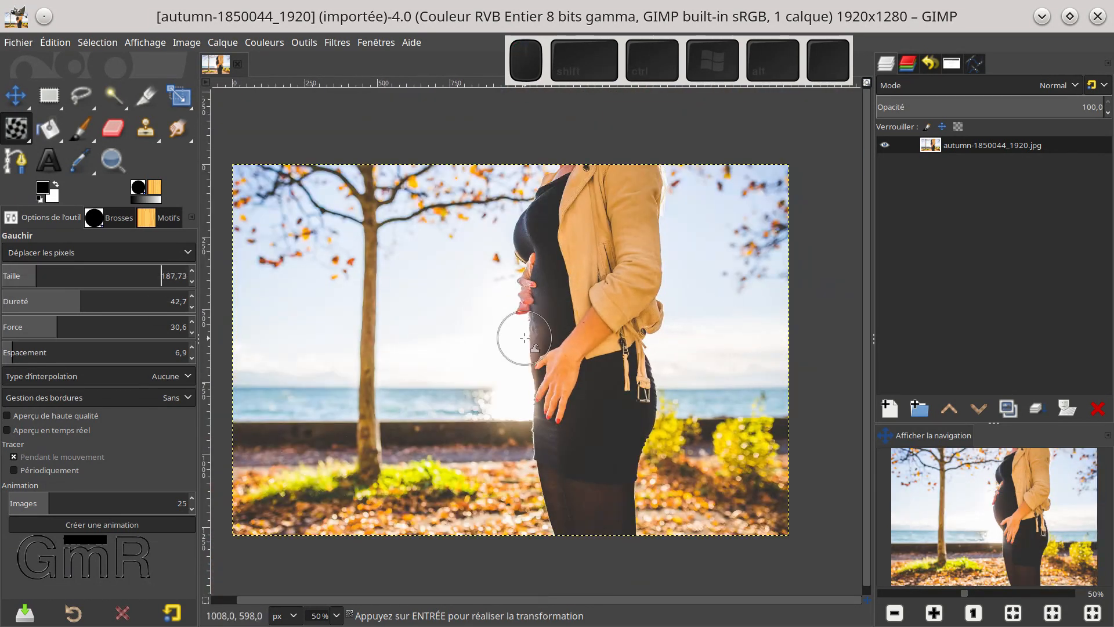
{"action": "left_click", "coordinate": [30, 301]}
{"action": "left_click", "coordinate": [110, 326]}
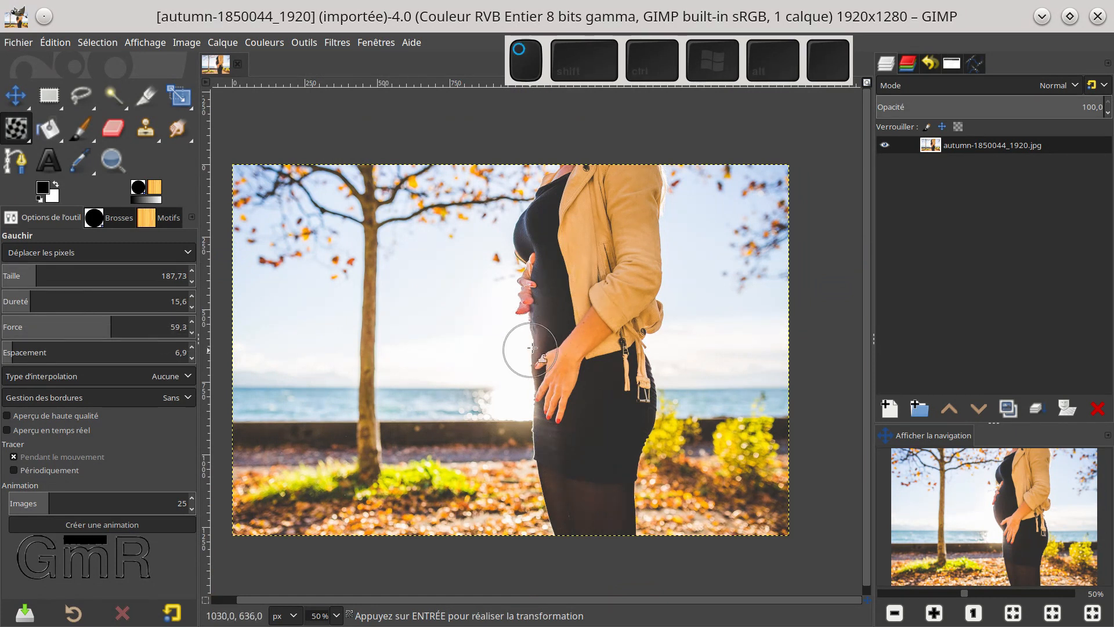
{"action": "scroll", "coordinate": [532, 348], "scroll_direction": "up", "scroll_amount": 1}
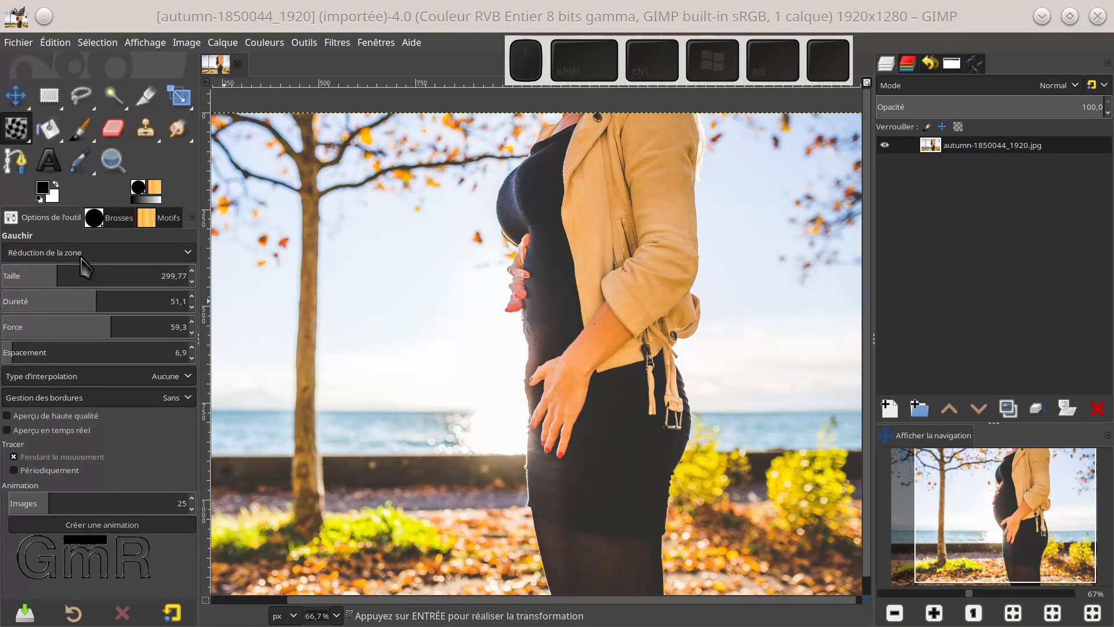
Step: Shrink the fingers of the upper hand using the Warp tool's shrink-area behaviour at size 362,01
{"action": "left_click", "coordinate": [81, 256]}
{"action": "left_click", "coordinate": [81, 255]}
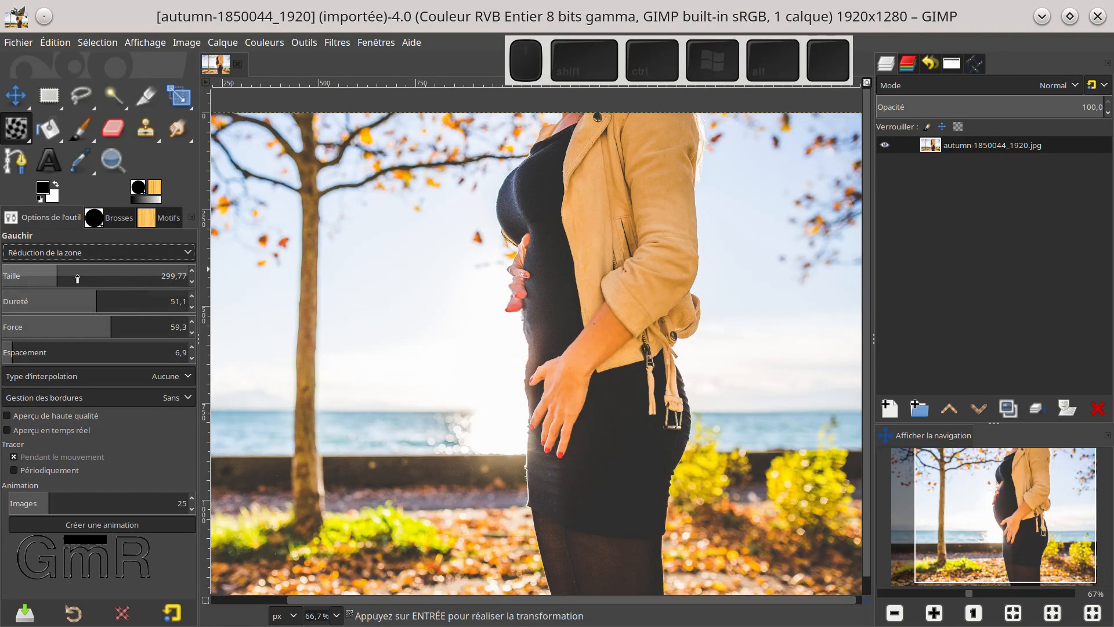
{"action": "left_click", "coordinate": [78, 278]}
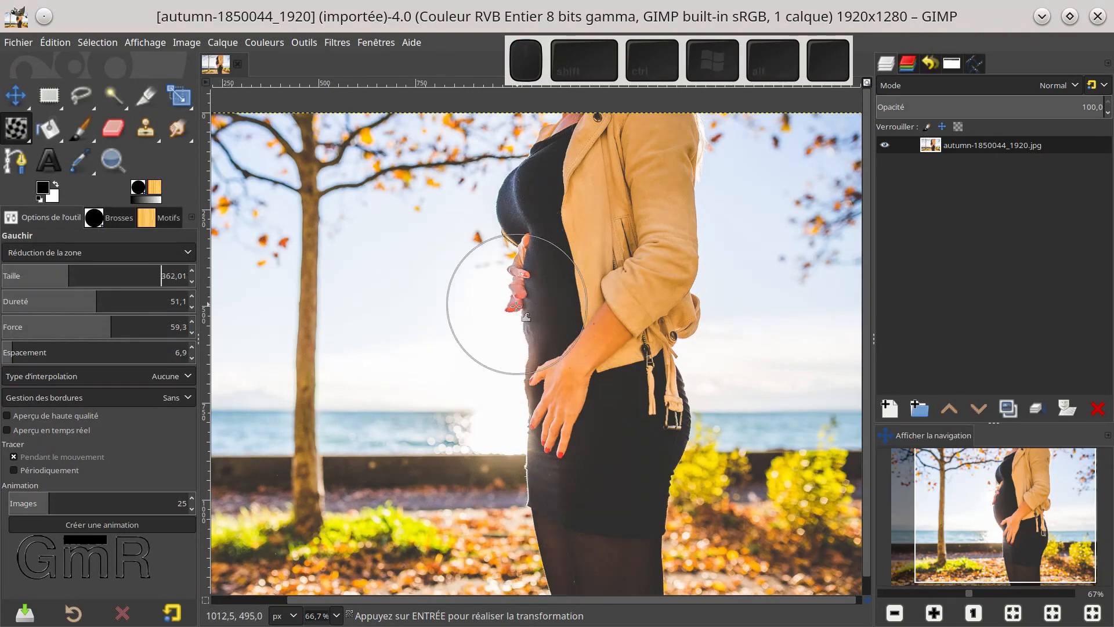
{"action": "left_click_drag", "start_coordinate": [515, 308], "coordinate": [522, 269]}
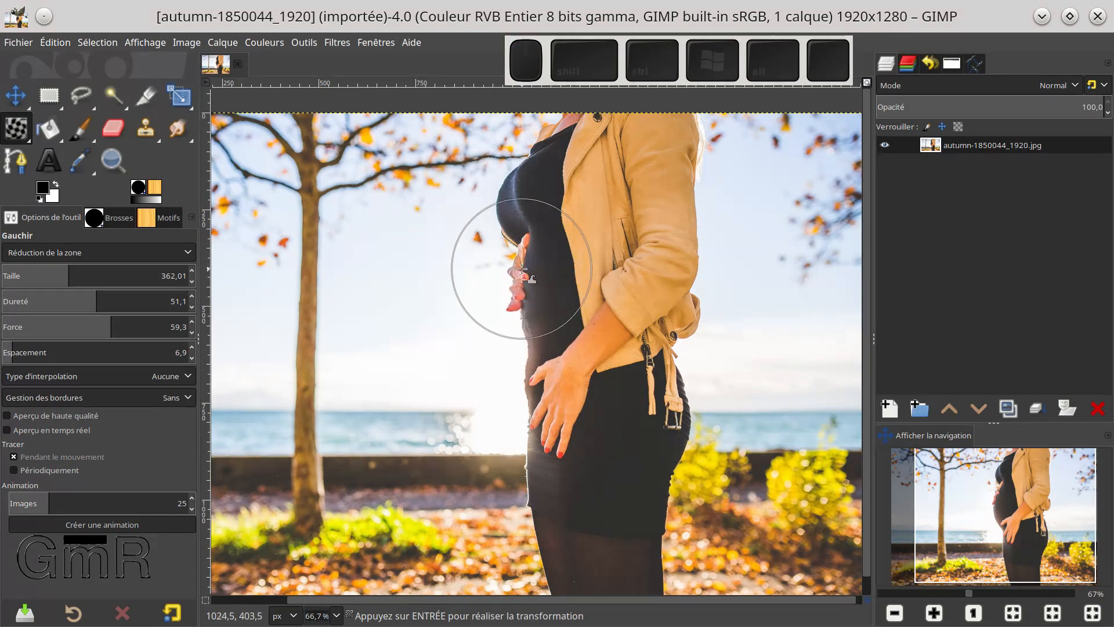
{"action": "left_click", "coordinate": [525, 282]}
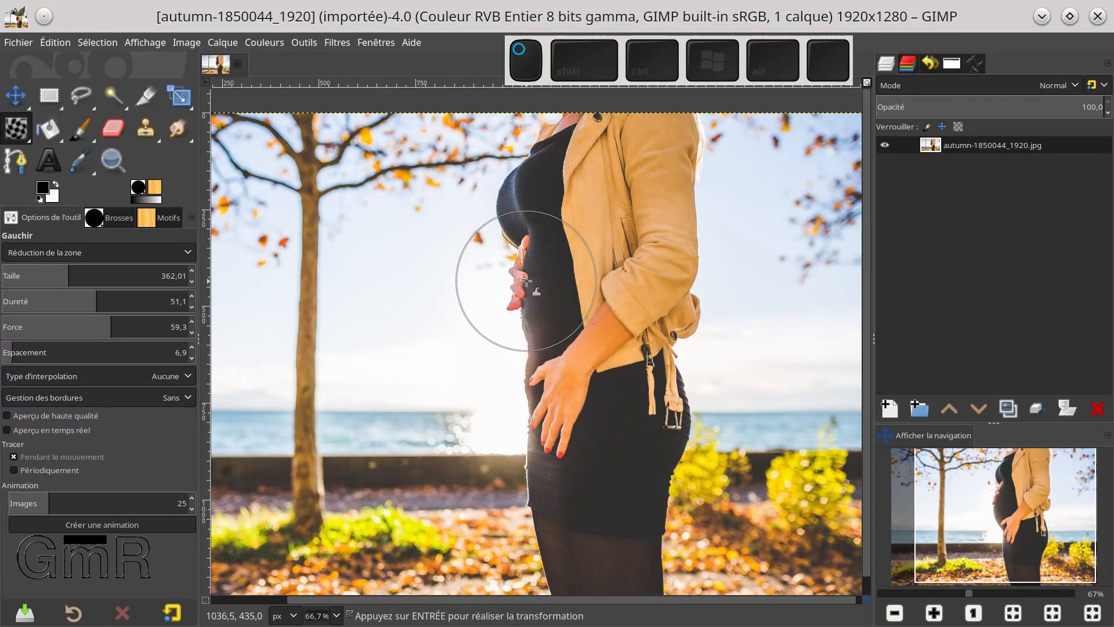
{"action": "left_click", "coordinate": [525, 291]}
{"action": "left_click", "coordinate": [528, 287]}
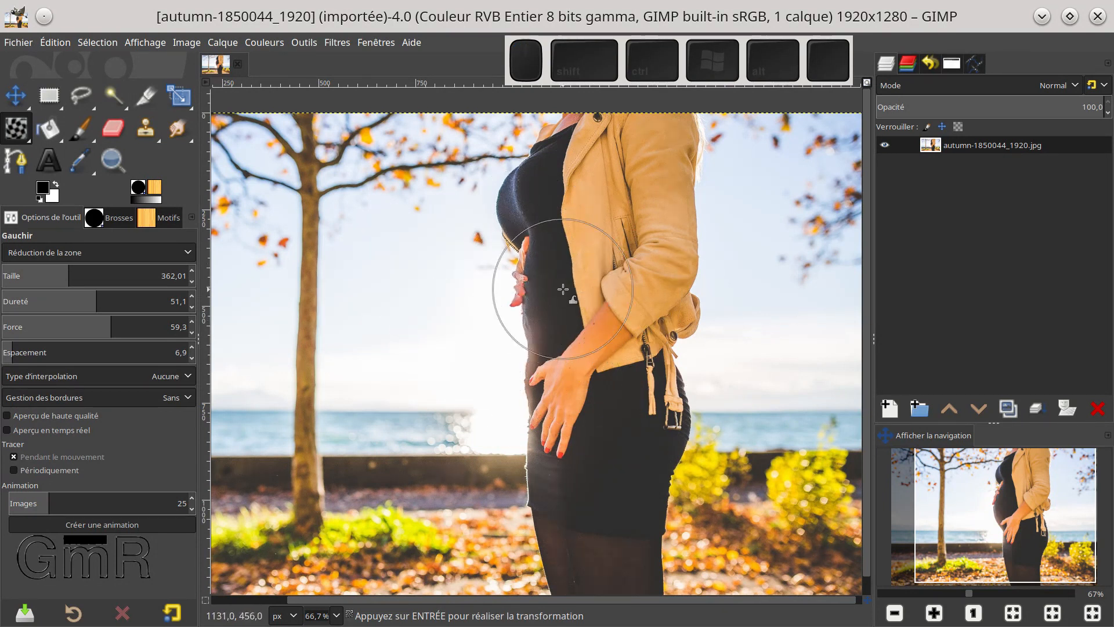
{"action": "scroll", "coordinate": [557, 291], "scroll_direction": "down", "scroll_amount": 1, "text": "ctrl"}
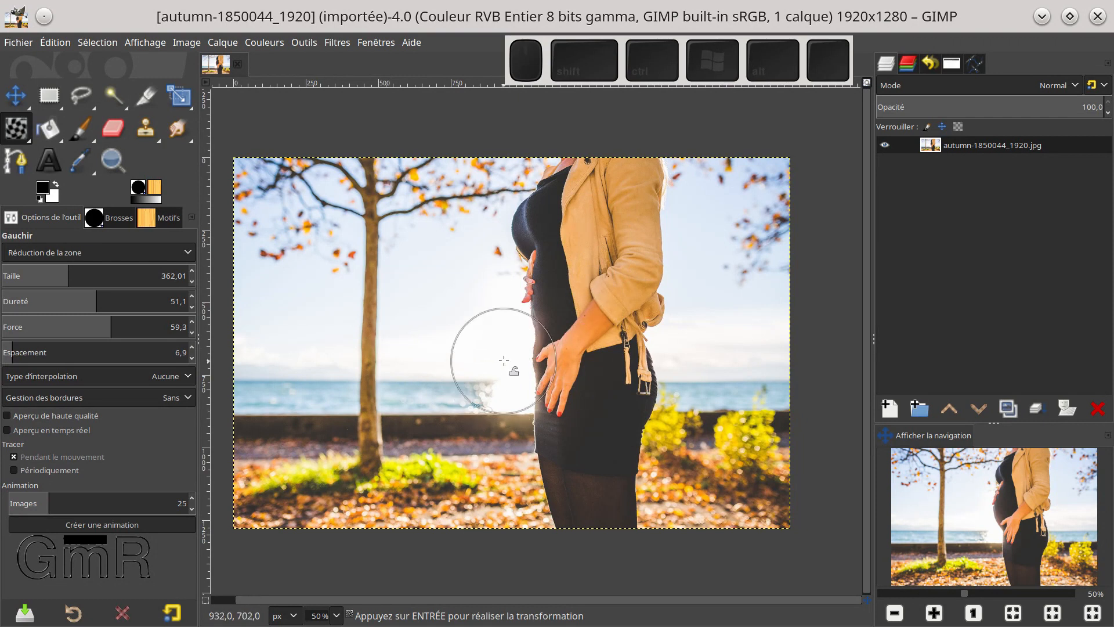
{"action": "scroll", "coordinate": [532, 329], "scroll_direction": "up", "scroll_amount": 3}
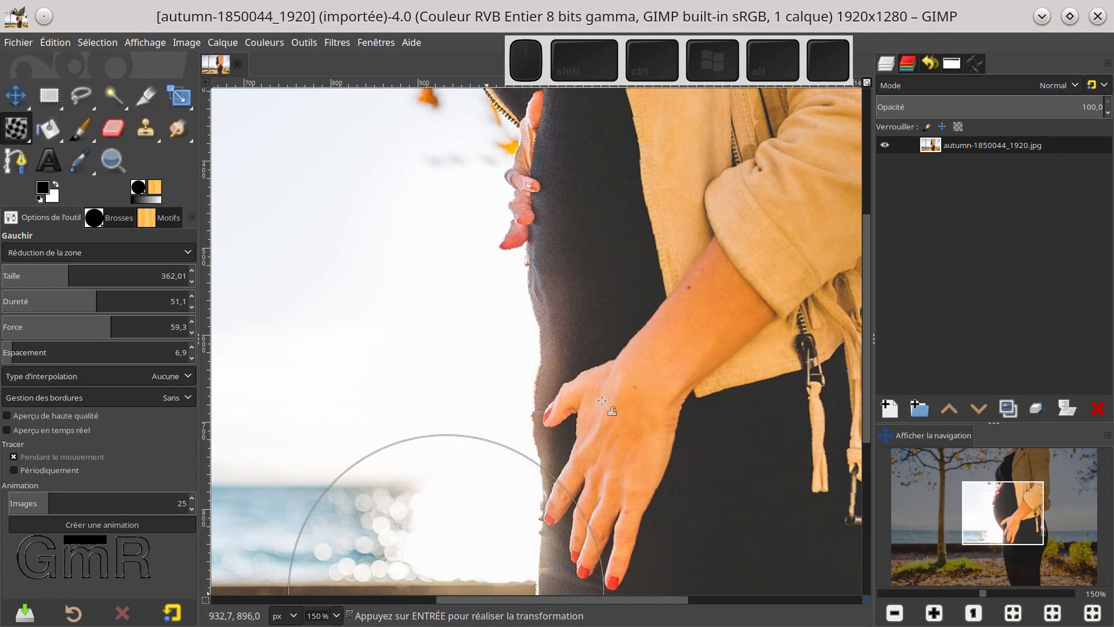
{"action": "scroll", "coordinate": [591, 329], "scroll_direction": "down", "scroll_amount": 1}
{"action": "scroll", "coordinate": [591, 329], "scroll_direction": "down", "scroll_amount": 1}
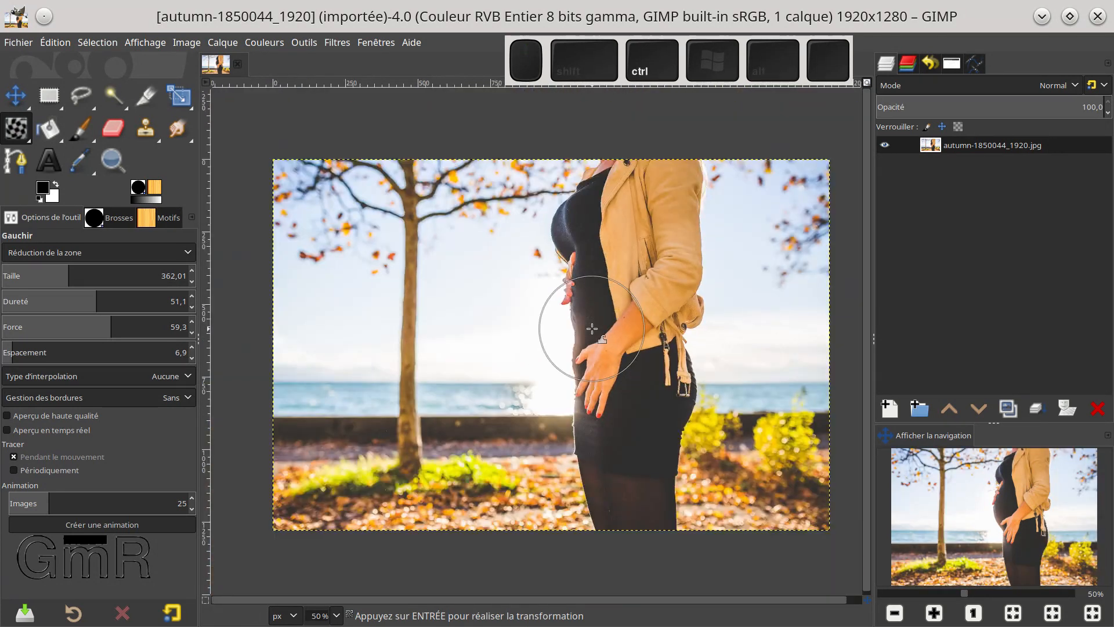
{"action": "scroll", "coordinate": [592, 328], "scroll_direction": "up", "scroll_amount": 1}
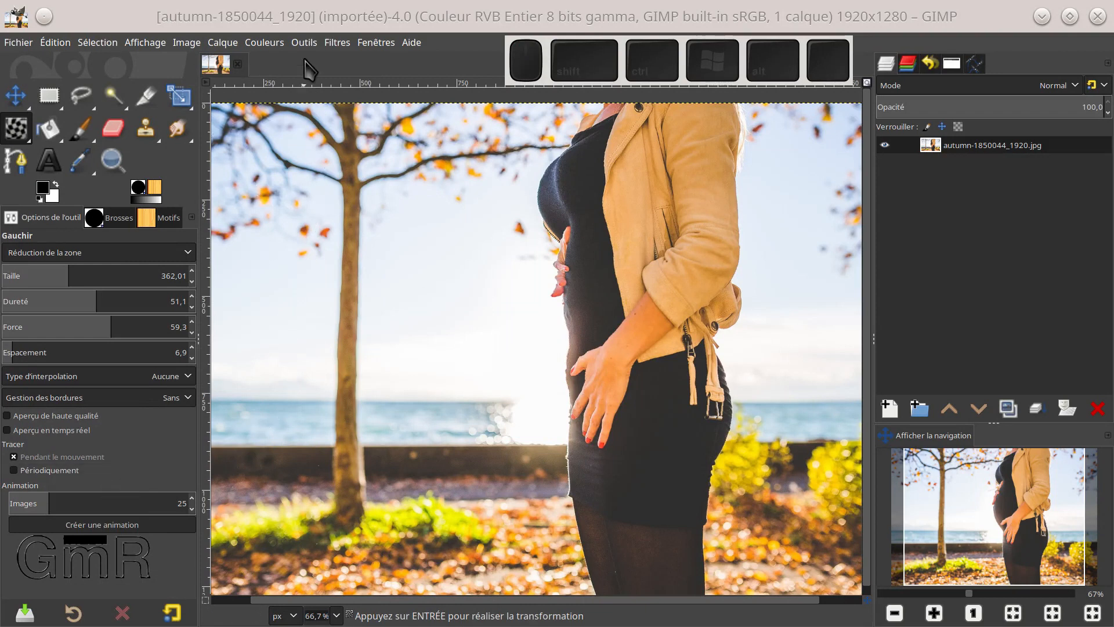
Step: Review the image's properties and its colour profile
{"action": "left_click", "coordinate": [191, 47]}
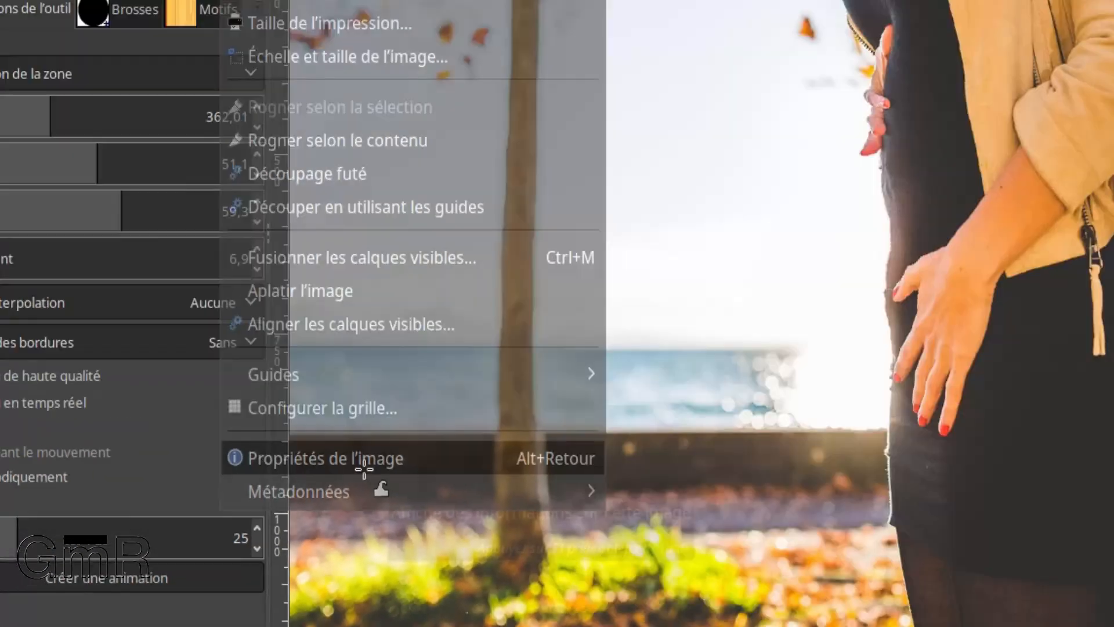
{"action": "left_click", "coordinate": [640, 331]}
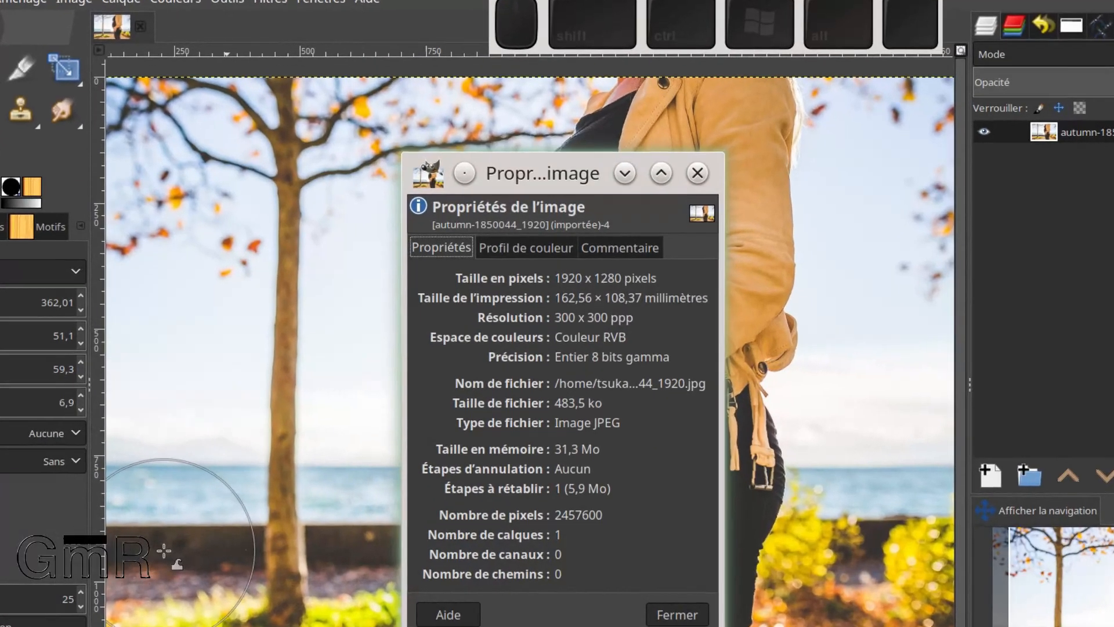
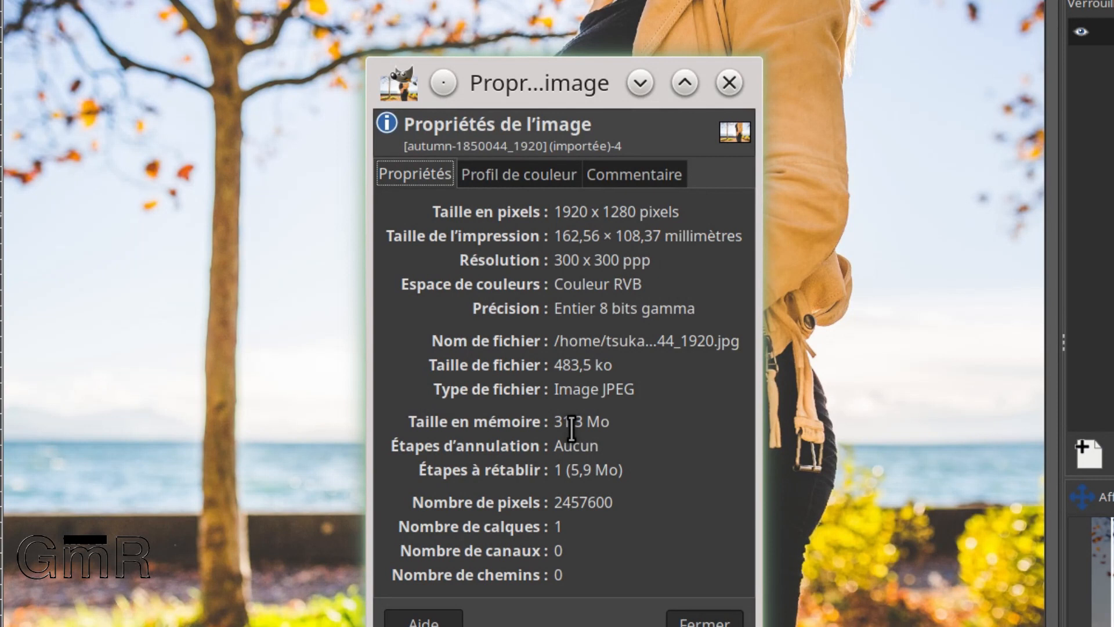
{"action": "left_click", "coordinate": [526, 174]}
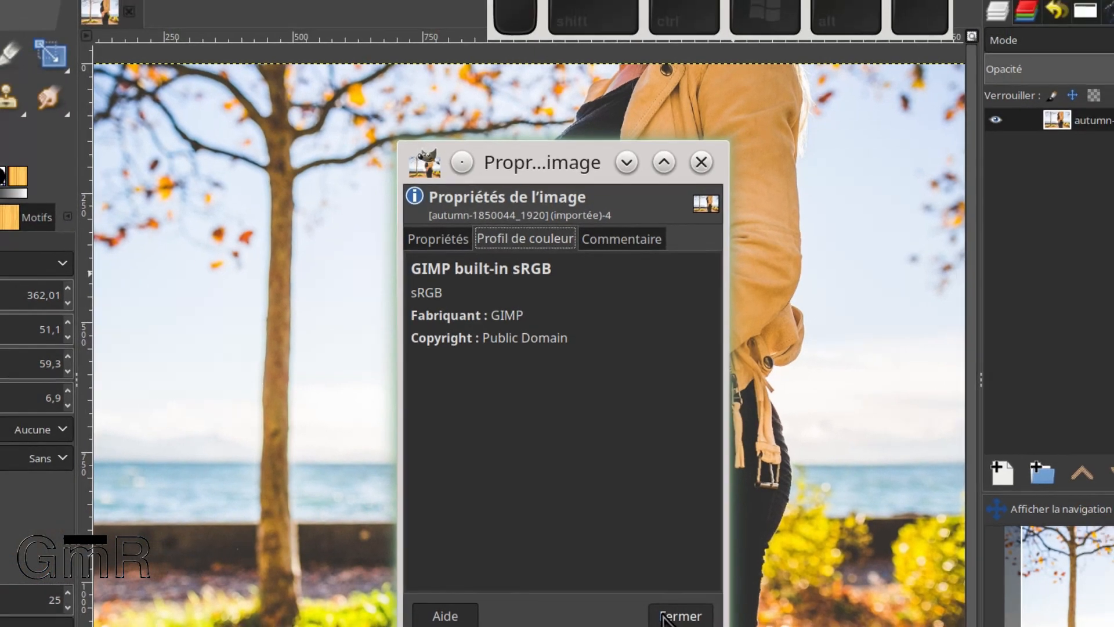
{"action": "left_click", "coordinate": [683, 622]}
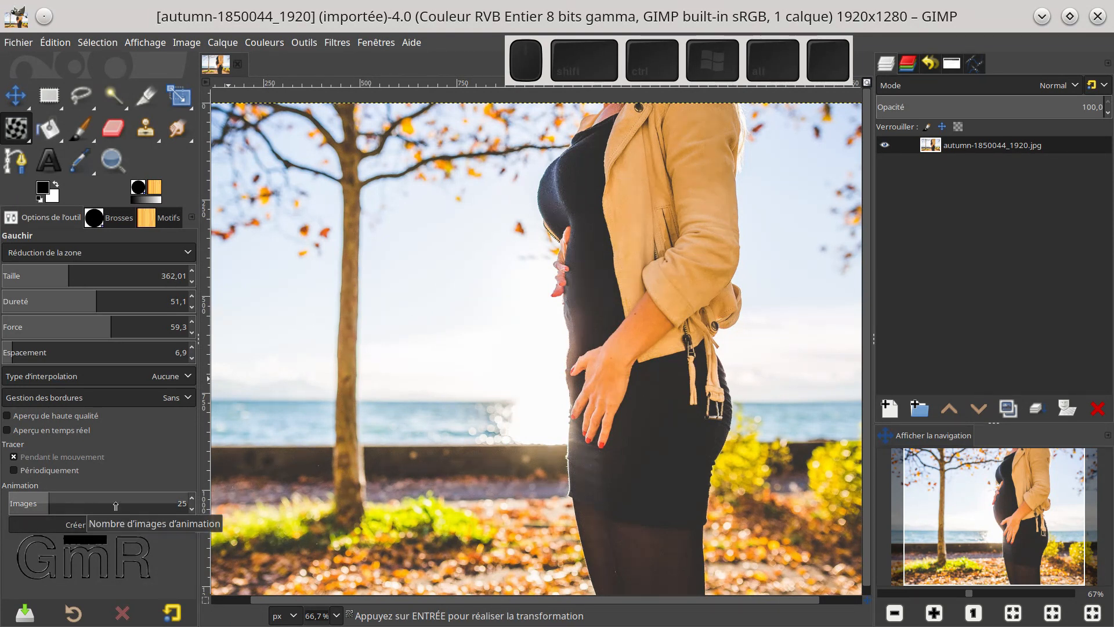
Step: Create a 25-frame animation of the warp, and commit the warp on the original photo by switching to the Move tool
{"action": "mouse_move", "coordinate": [24, 509]}
{"action": "left_mouse_down"}
{"action": "mouse_move", "coordinate": [91, 513]}
{"action": "mouse_move", "coordinate": [30, 507]}
{"action": "mouse_move", "coordinate": [49, 508]}
{"action": "left_mouse_up"}
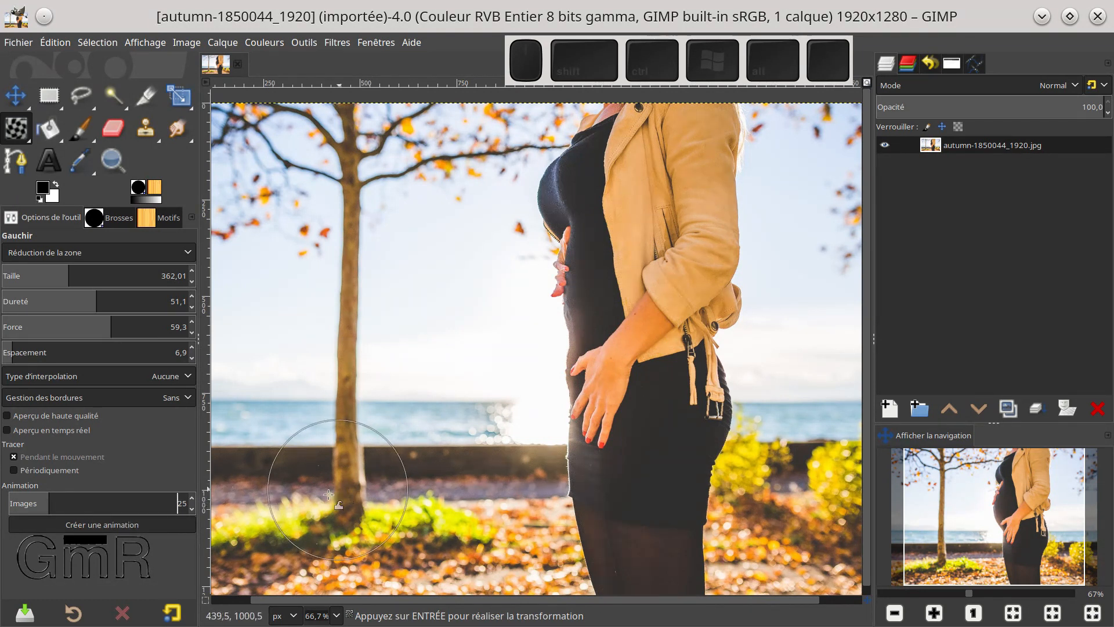
{"action": "left_click", "coordinate": [108, 527]}
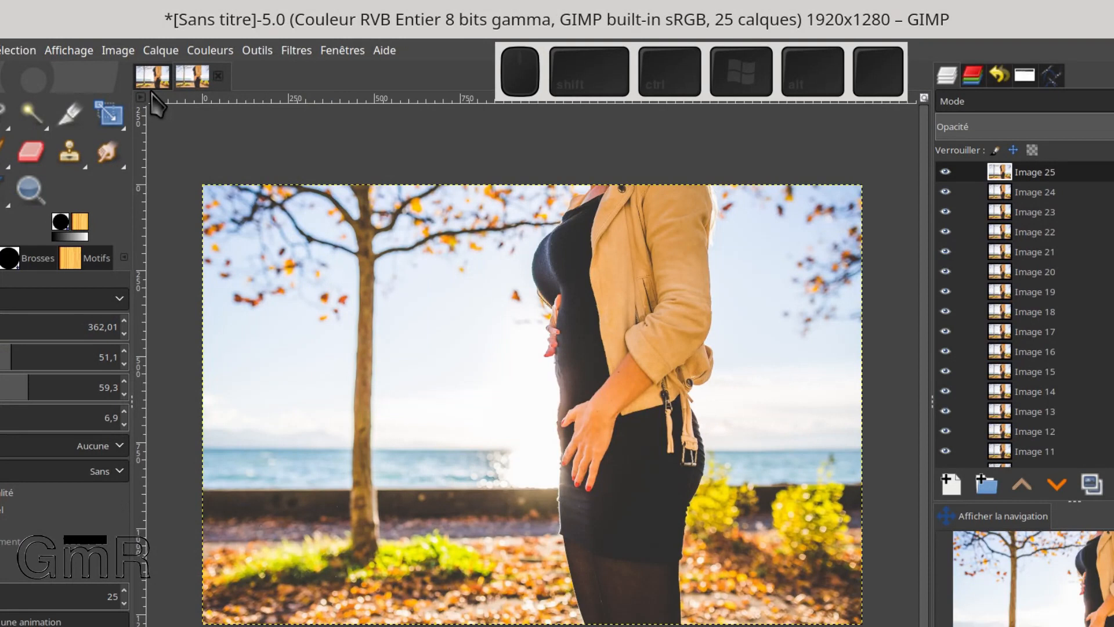
{"action": "left_click", "coordinate": [152, 76]}
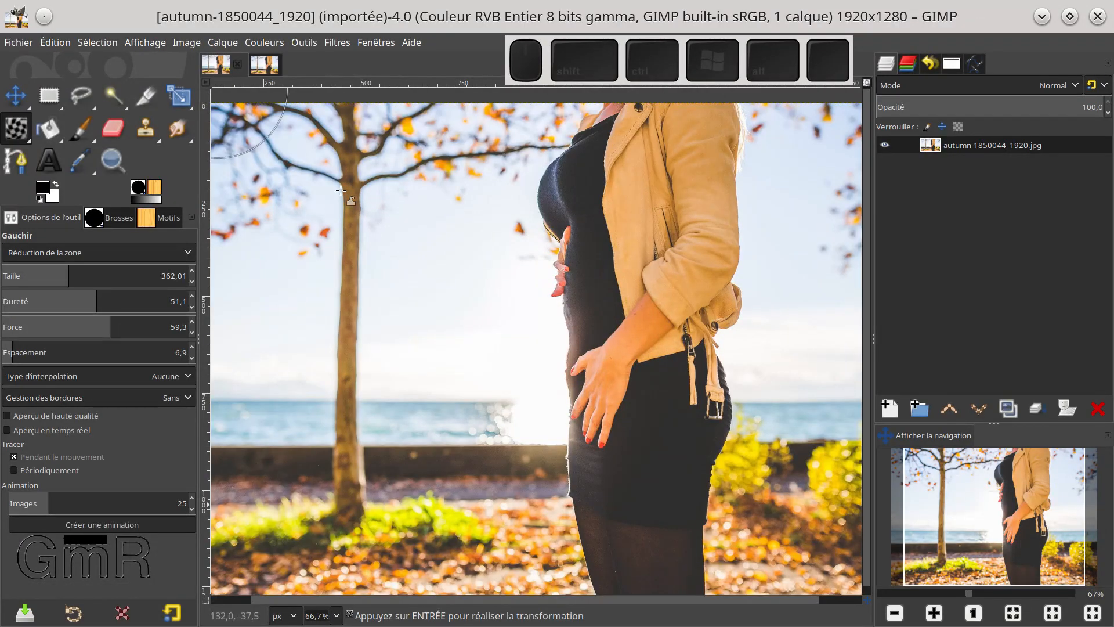
{"action": "left_click", "coordinate": [18, 99]}
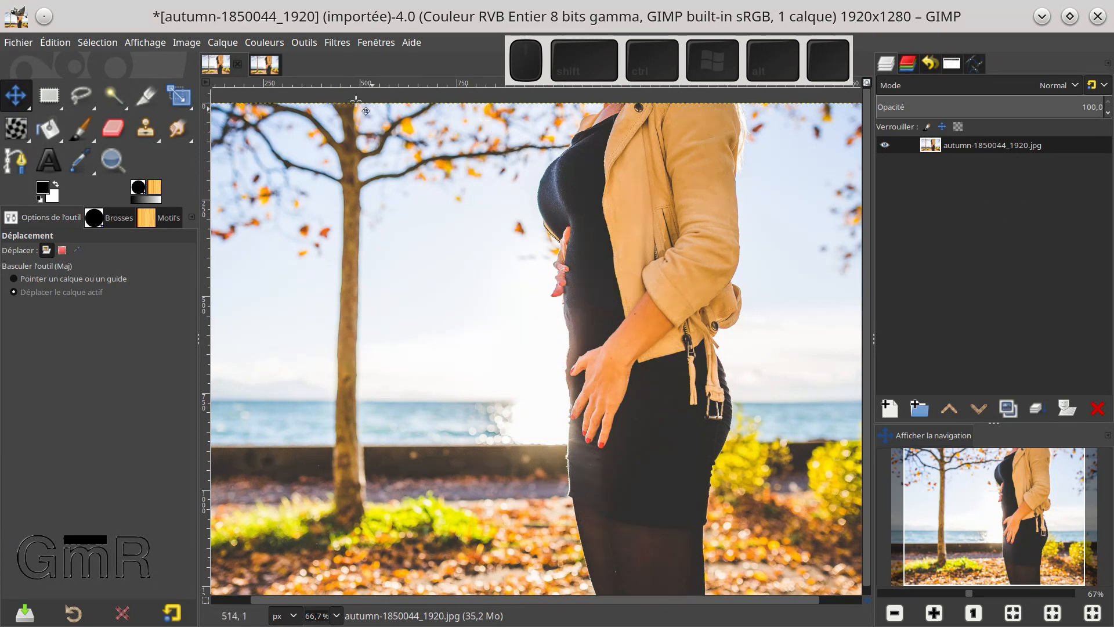
Step: Look through the layer stack of the generated animation image, from Image 25 down to Image 1
{"action": "left_click", "coordinate": [261, 74]}
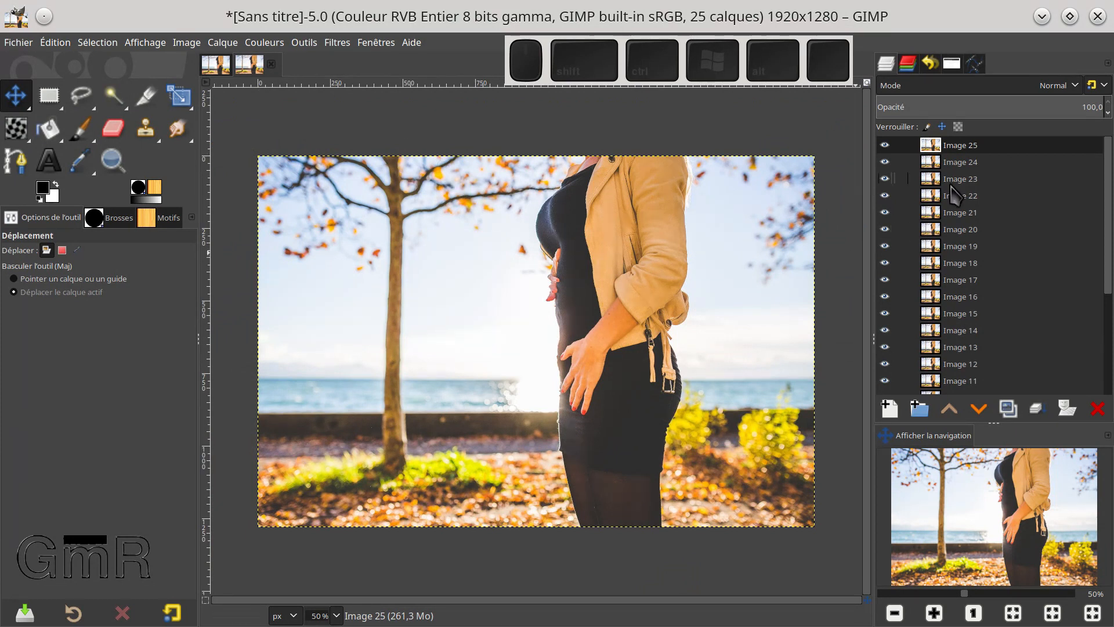
{"action": "scroll", "coordinate": [963, 229], "scroll_direction": "down", "scroll_amount": 2}
{"action": "scroll", "coordinate": [968, 237], "scroll_direction": "down", "scroll_amount": 2}
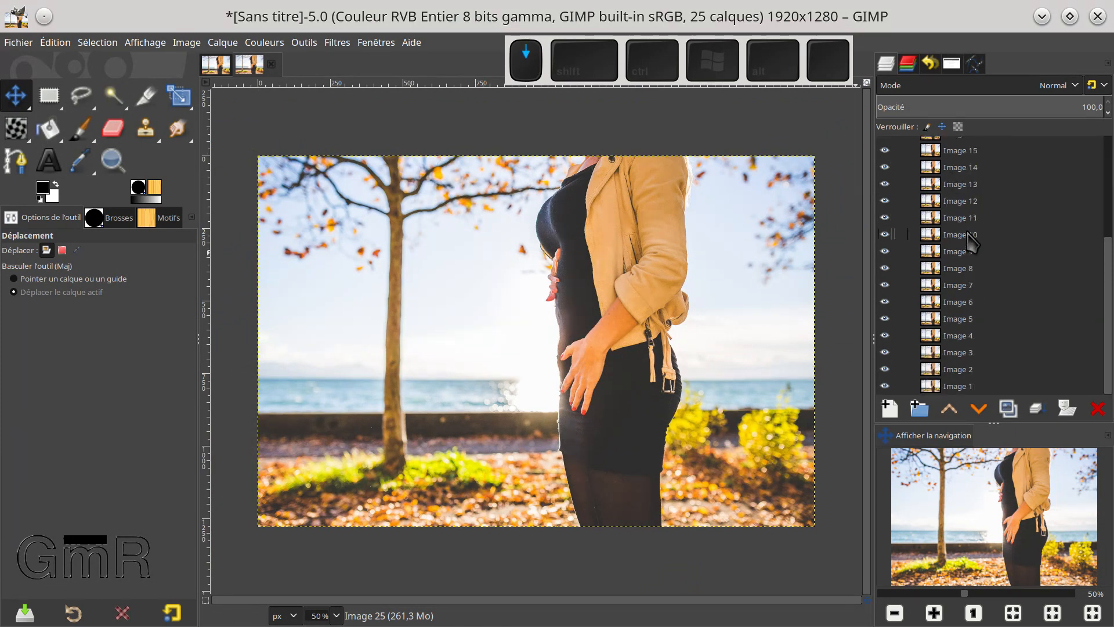
{"action": "scroll", "coordinate": [969, 238], "scroll_direction": "up", "scroll_amount": 4}
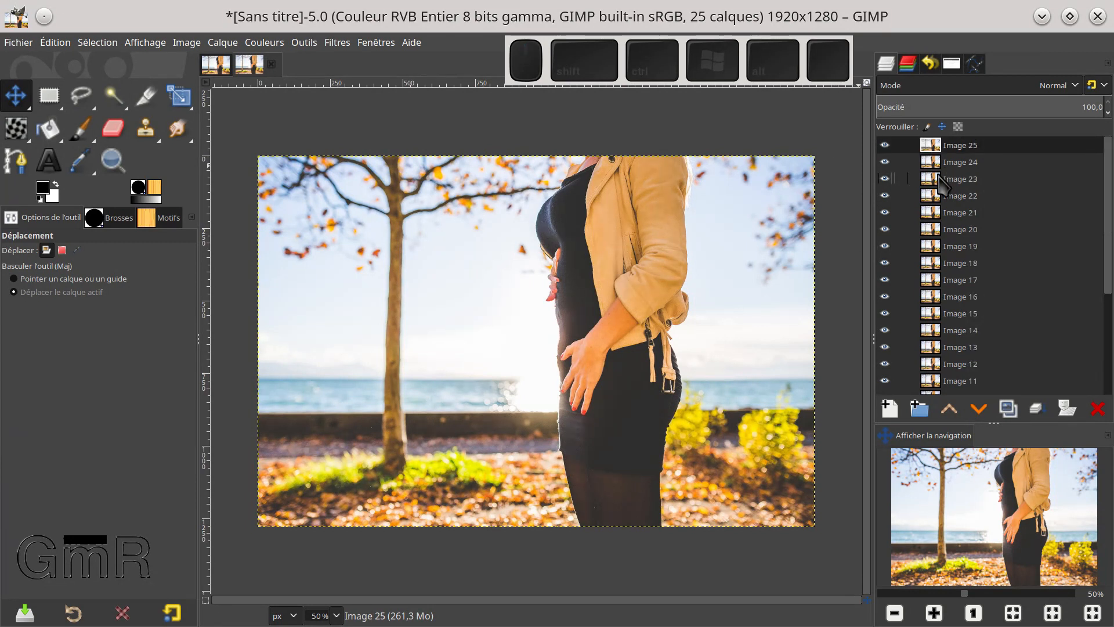
{"action": "left_click", "coordinate": [828, 62]}
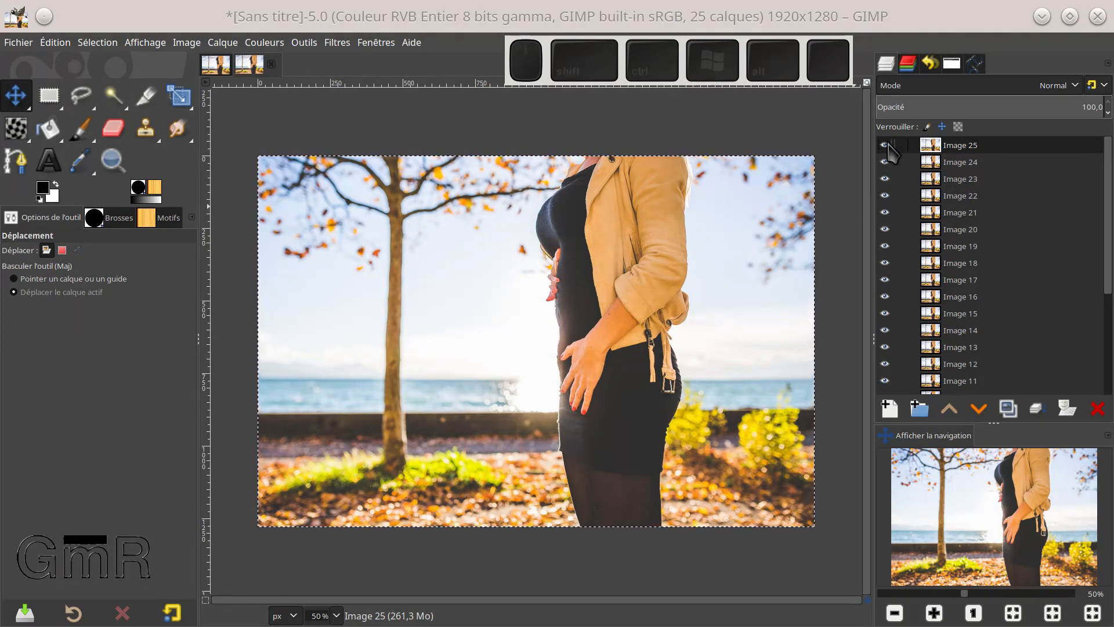
{"action": "left_click", "coordinate": [888, 61]}
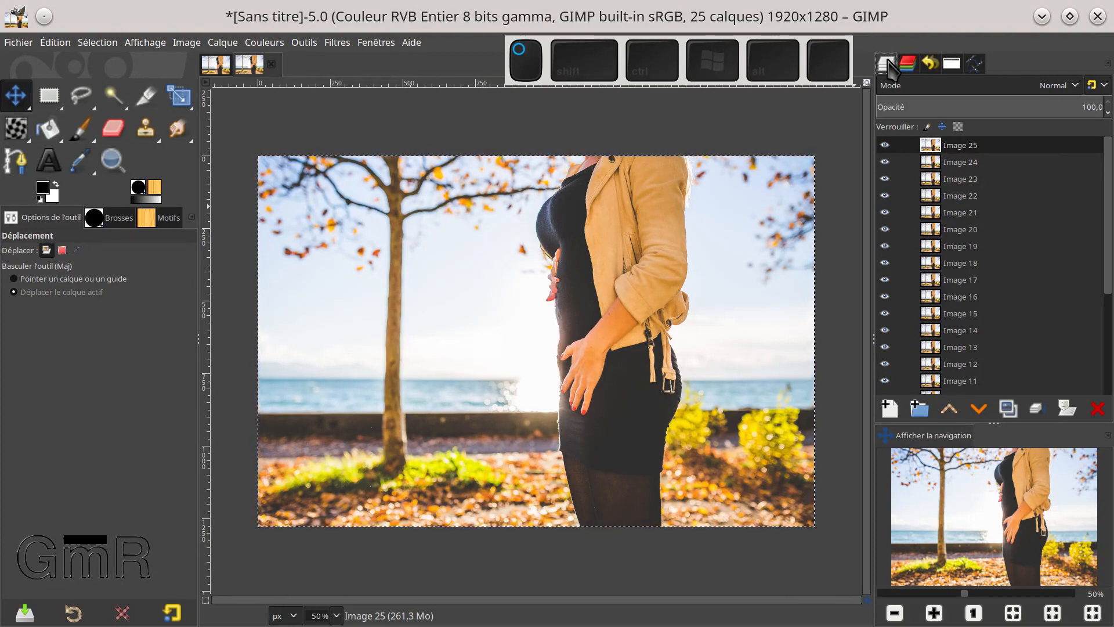
Step: Isolate the Image 25 layer and compare it with Image 24 by toggling the visibility of both layers
{"action": "left_click", "coordinate": [885, 146], "text": "shift"}
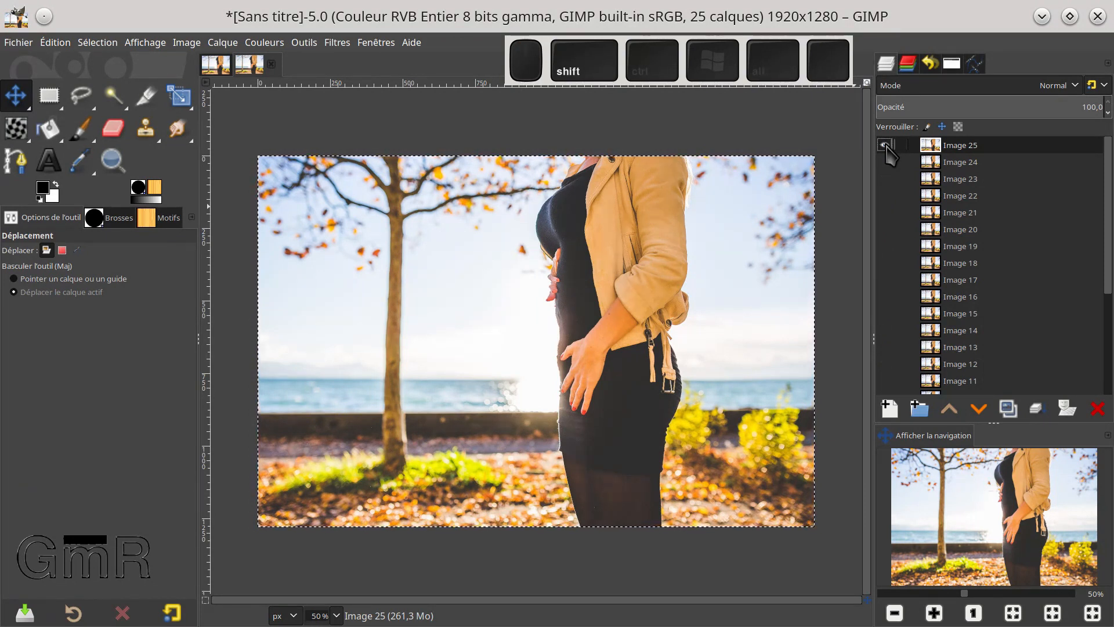
{"action": "left_click", "coordinate": [885, 161]}
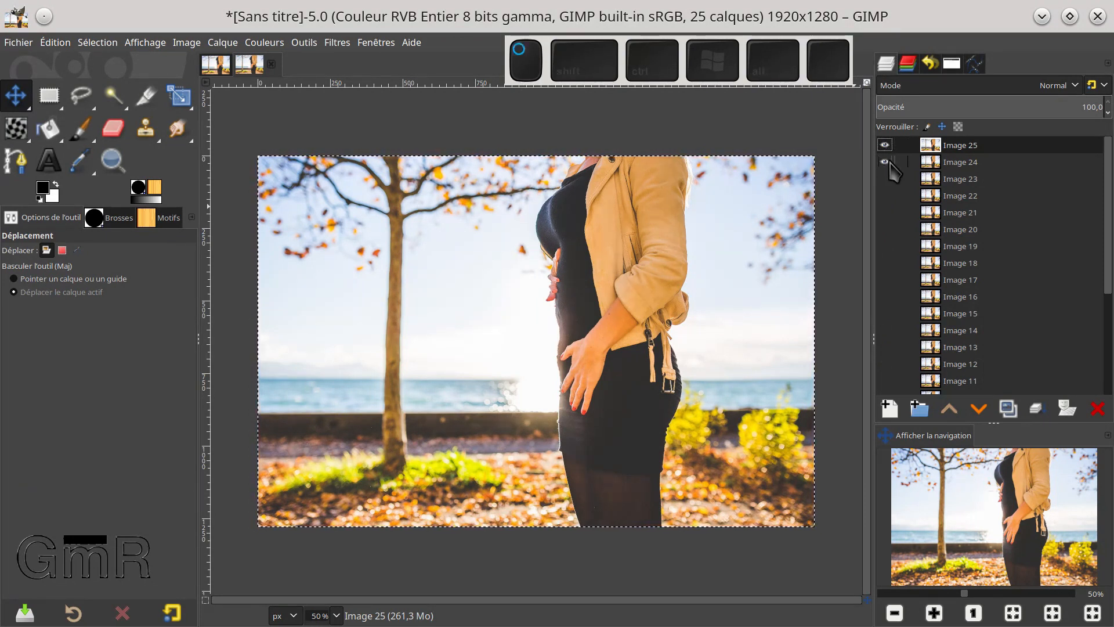
{"action": "left_click", "coordinate": [886, 143]}
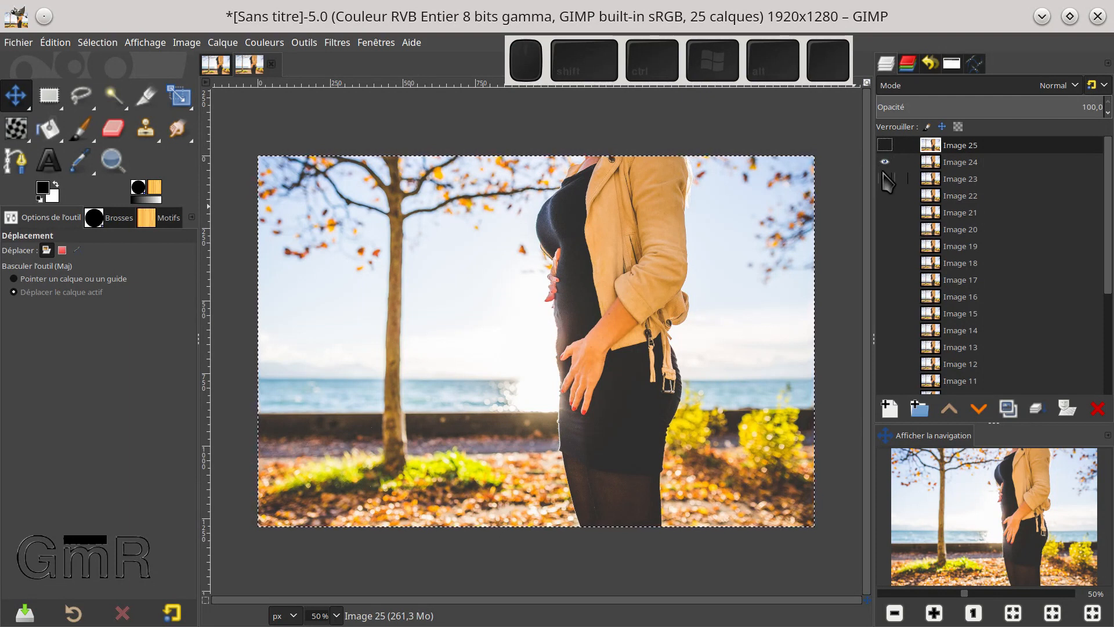
{"action": "left_click", "coordinate": [885, 145]}
{"action": "key", "text": "shift"}
{"action": "key", "text": "Caps_Lock"}
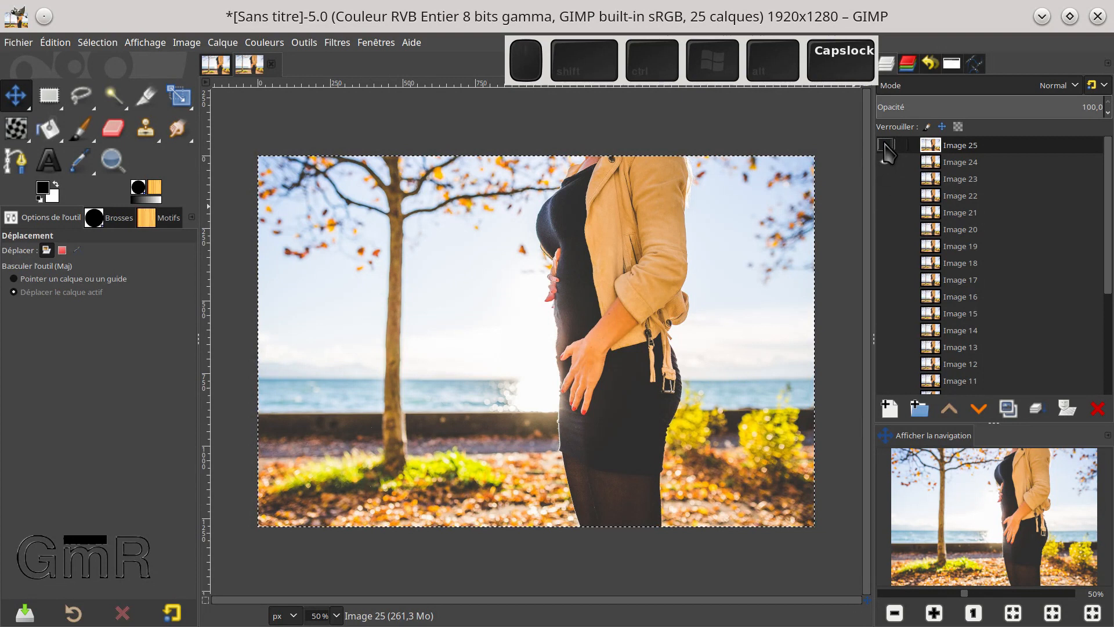
{"action": "left_click", "coordinate": [885, 145]}
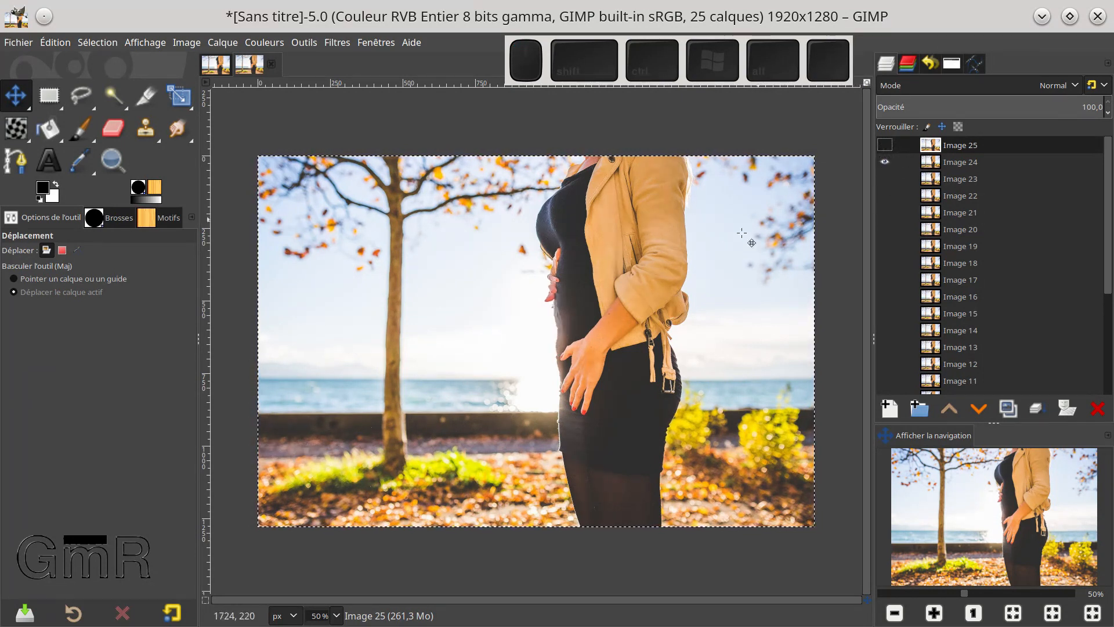
{"action": "left_click", "coordinate": [885, 161]}
{"action": "left_click", "coordinate": [885, 144]}
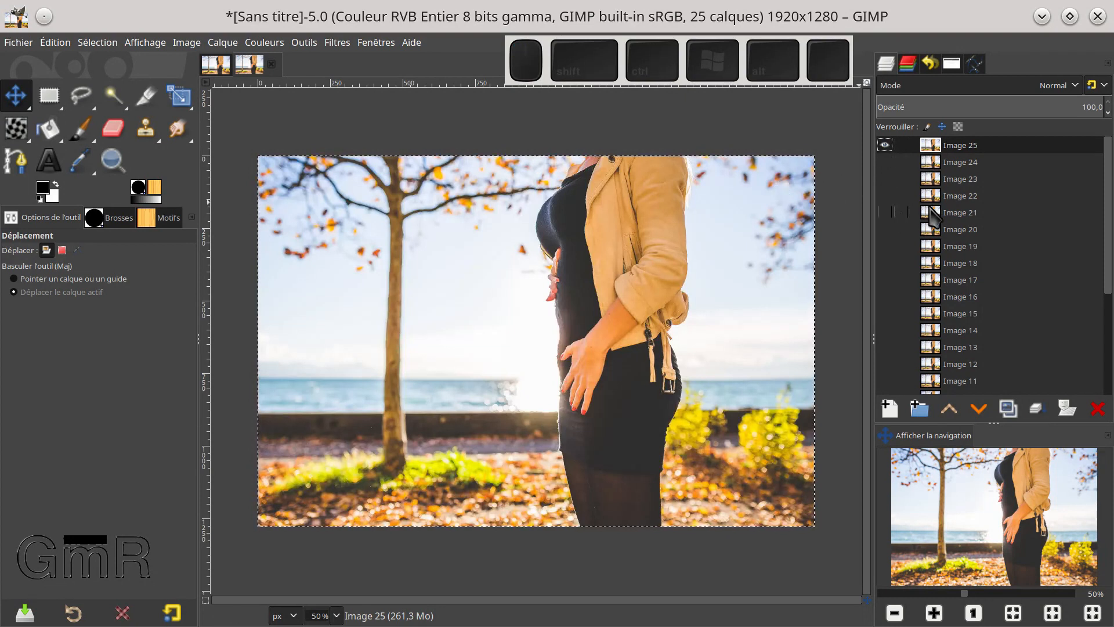
Step: Show only the Image 1 layer at the bottom of the stack, hiding all other frames
{"action": "scroll", "coordinate": [933, 218], "scroll_direction": "down", "scroll_amount": 1}
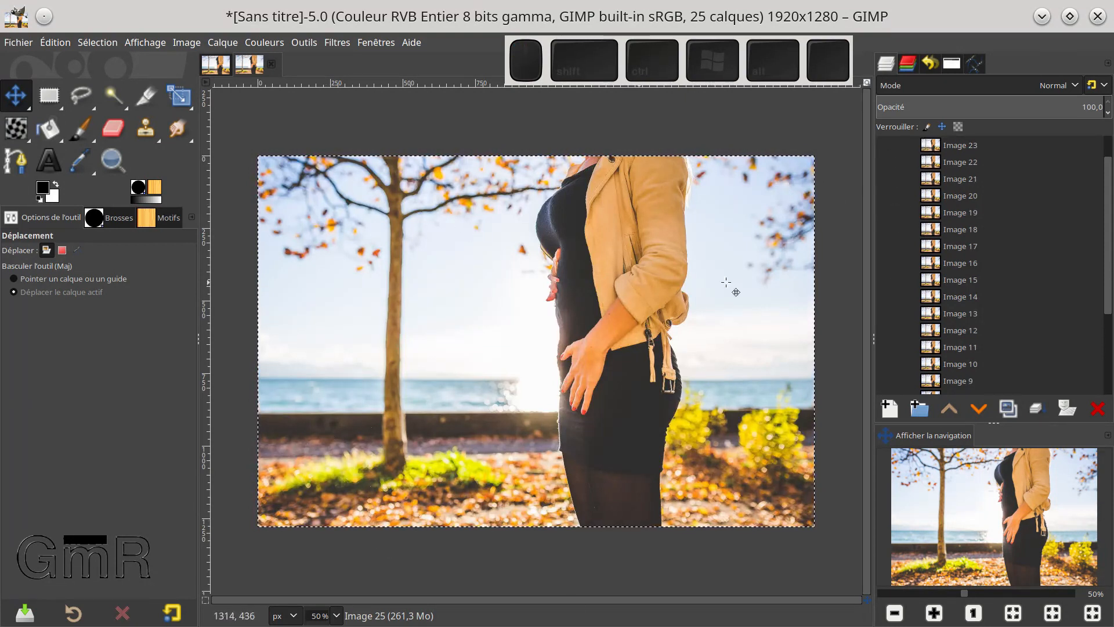
{"action": "scroll", "coordinate": [1021, 277], "scroll_direction": "down", "scroll_amount": 4}
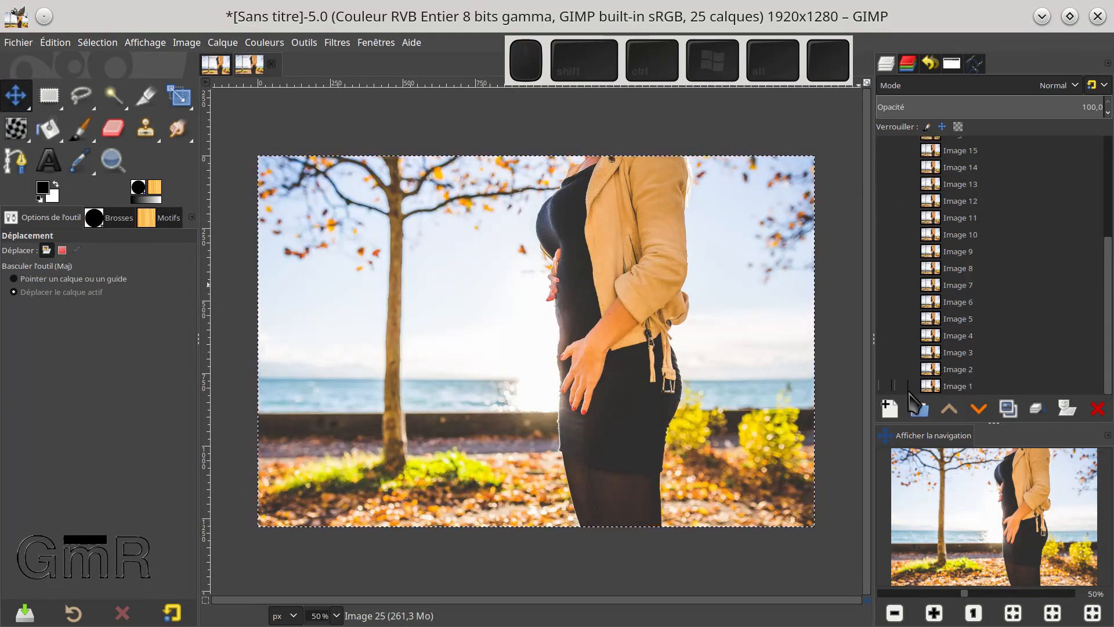
{"action": "left_click", "coordinate": [883, 386], "text": "shift"}
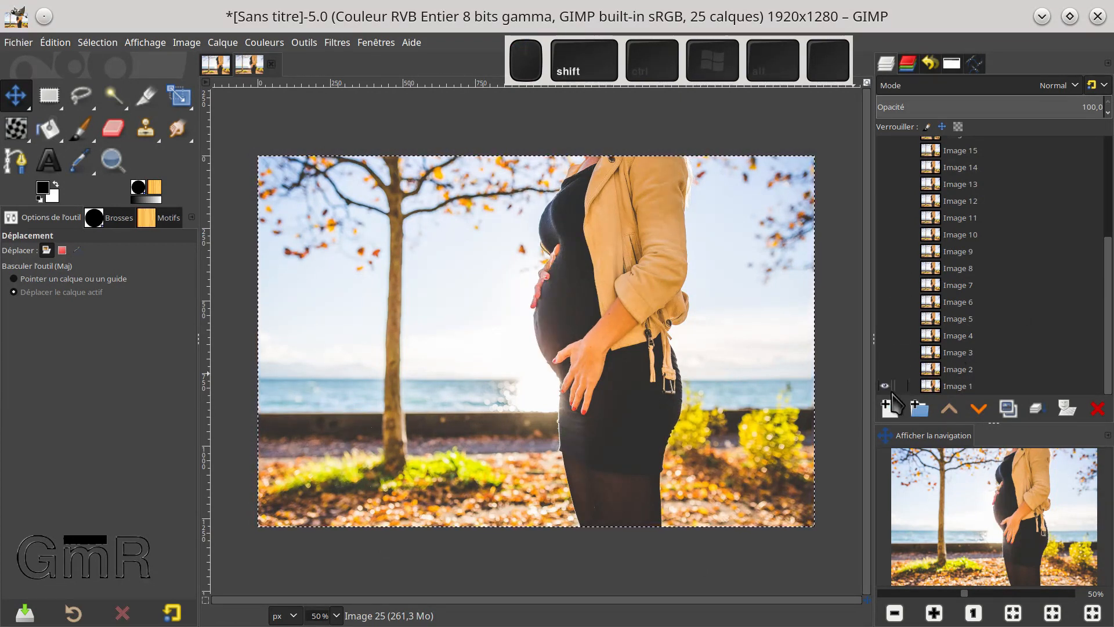
Step: Make all 25 frame layers visible again and save the project as gif.xcf
{"action": "left_click", "coordinate": [884, 386], "text": "shift"}
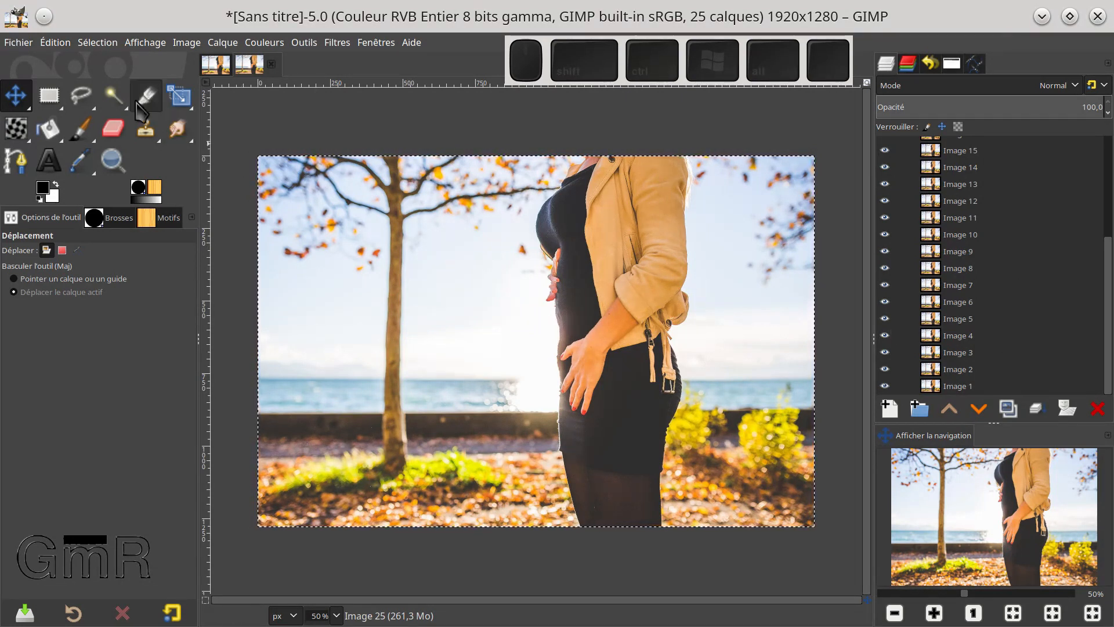
{"action": "left_click", "coordinate": [18, 44]}
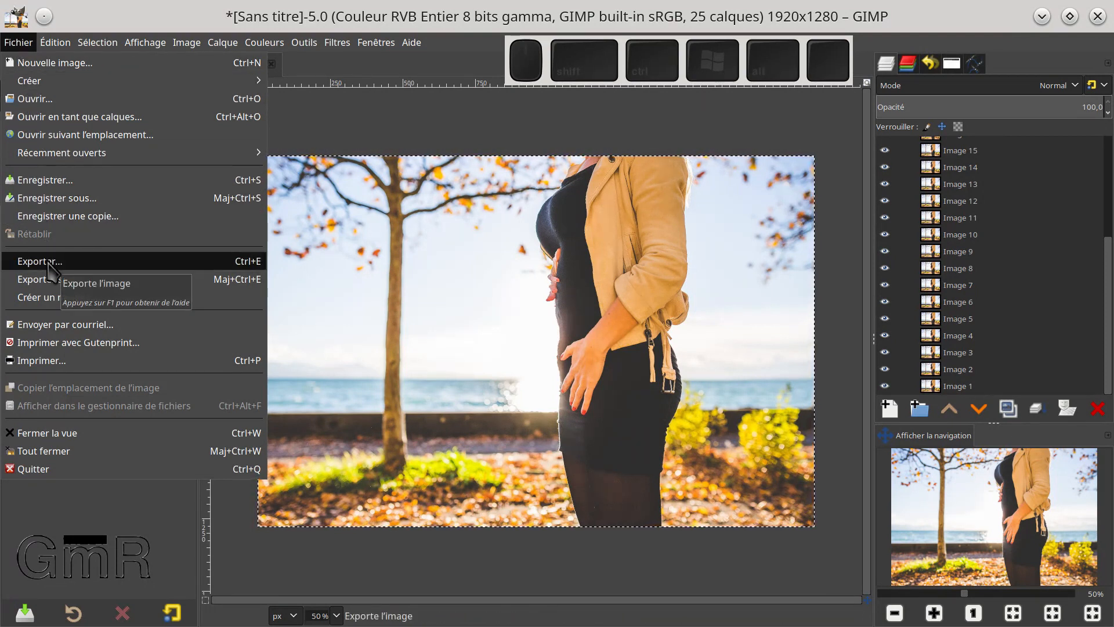
{"action": "left_click", "coordinate": [51, 183]}
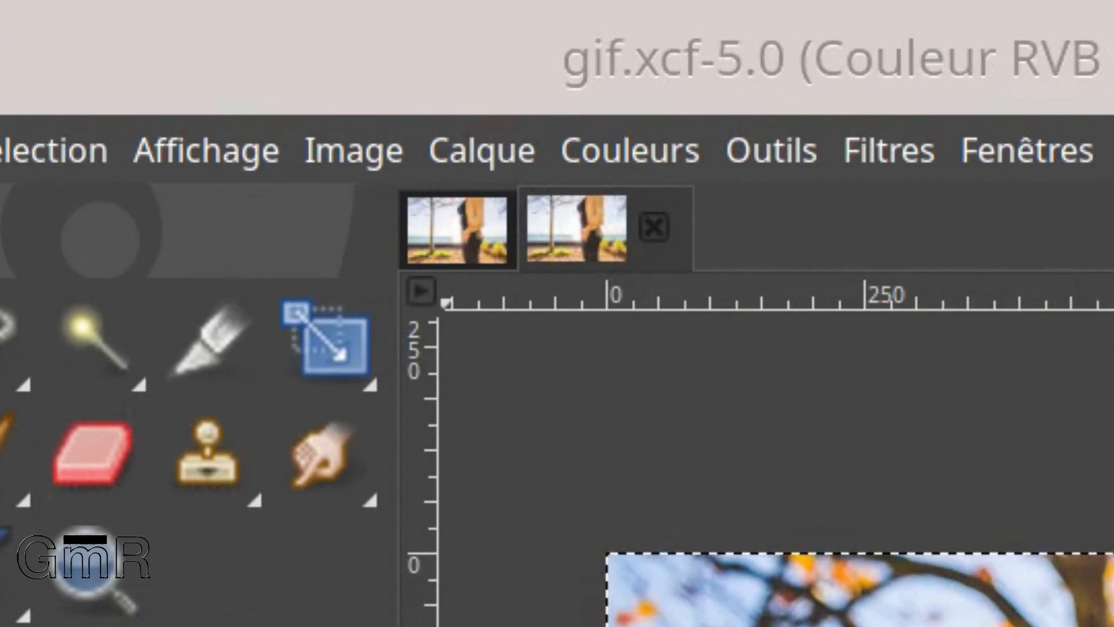
Step: Export the image as gif.gif to folder 031, choosing GIF image as the file type
{"action": "key", "text": "alt+f"}
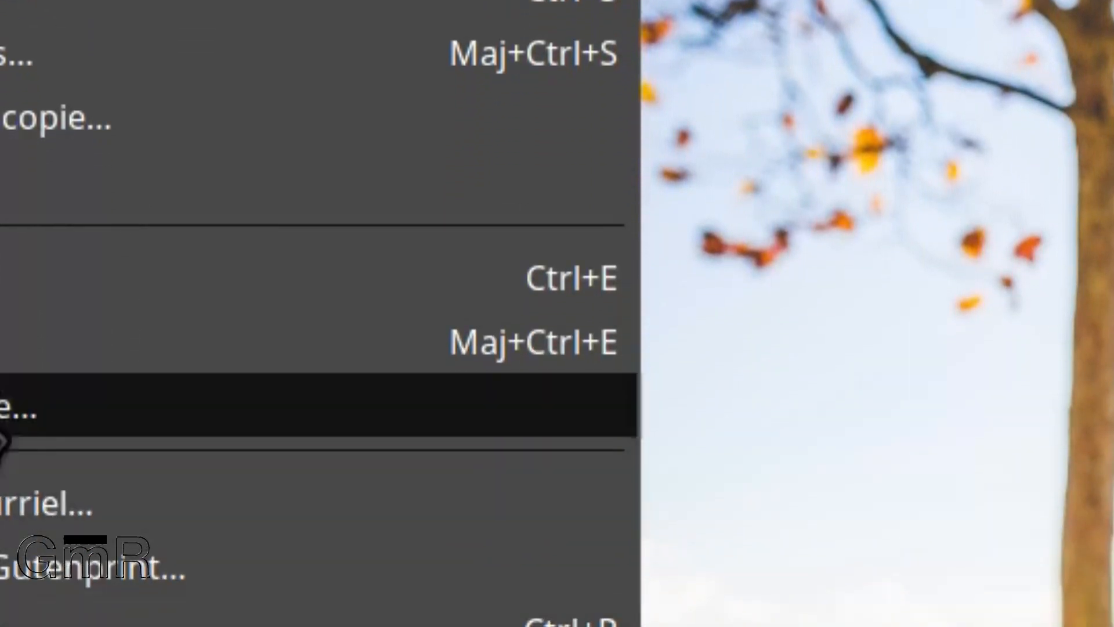
{"action": "left_click", "coordinate": [9, 277]}
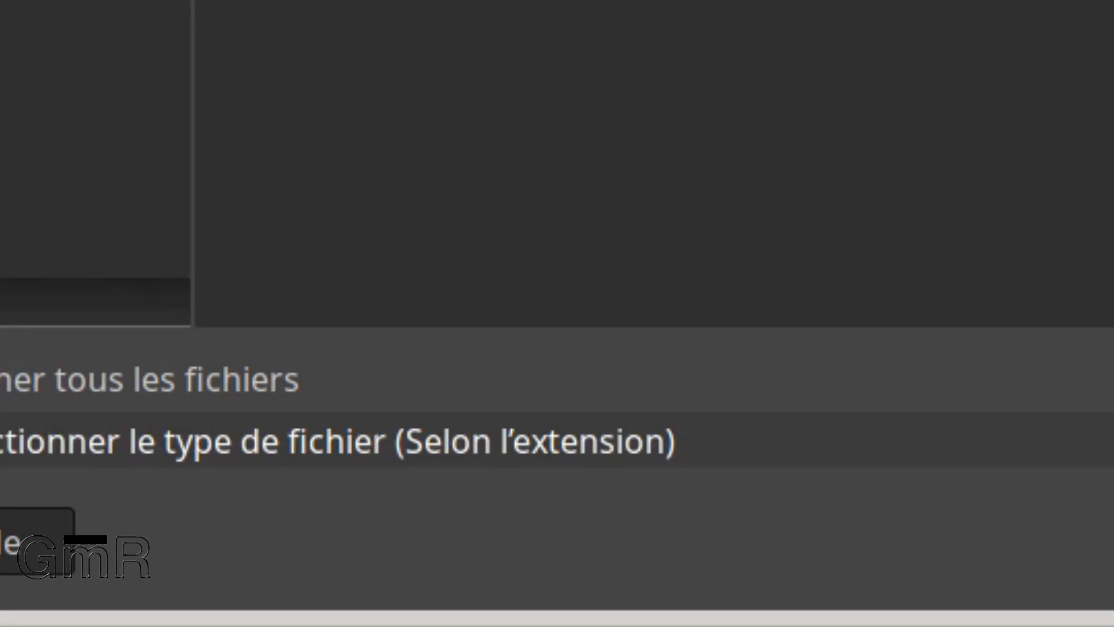
{"action": "left_click", "coordinate": [539, 440]}
{"action": "scroll", "coordinate": [650, 198], "scroll_direction": "down", "scroll_amount": 4}
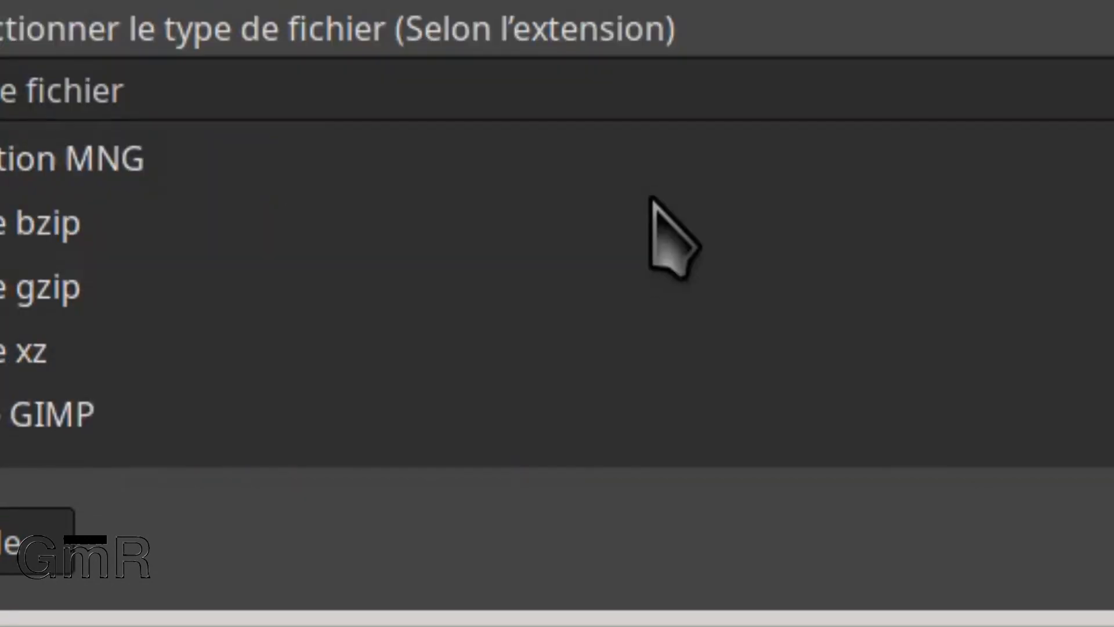
{"action": "scroll", "coordinate": [111, 349], "scroll_direction": "down", "scroll_amount": 4}
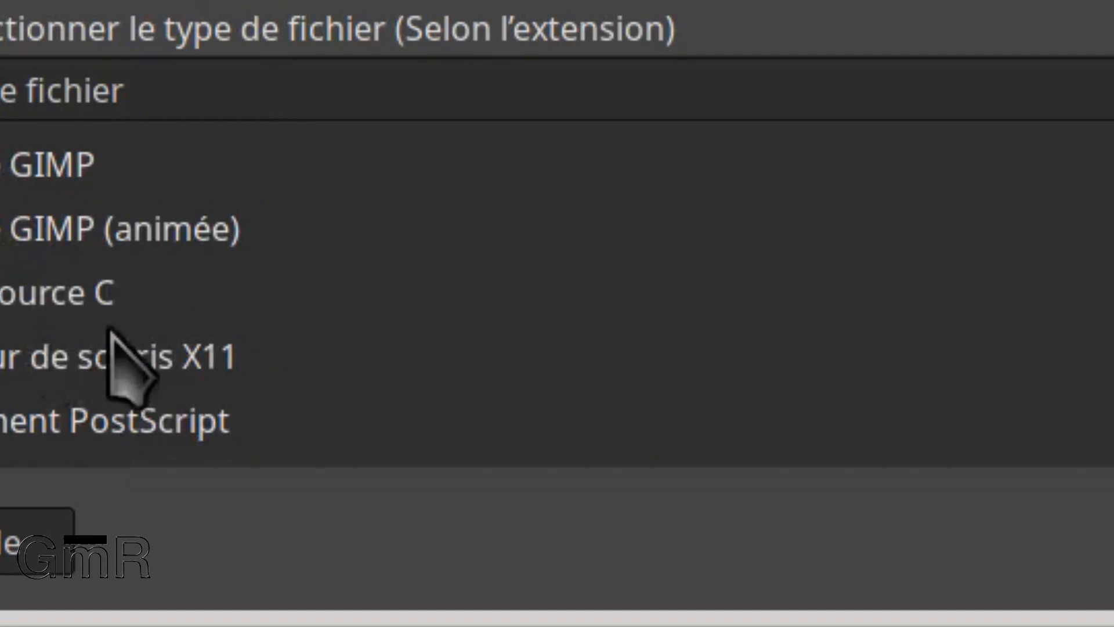
{"action": "scroll", "coordinate": [168, 348], "scroll_direction": "down", "scroll_amount": 7}
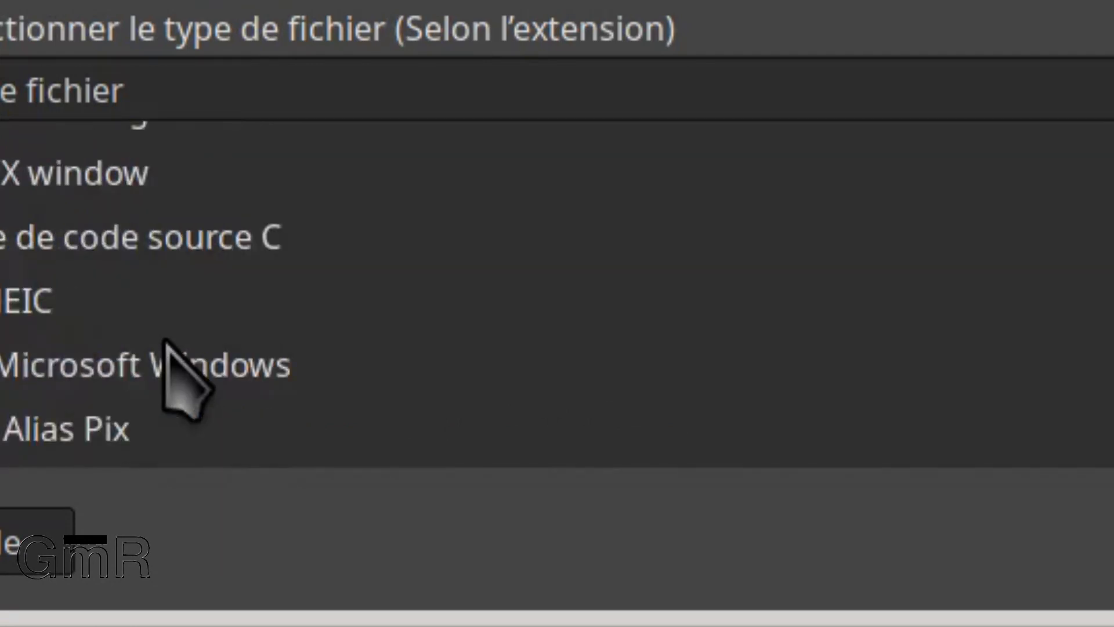
{"action": "scroll", "coordinate": [167, 351], "scroll_direction": "down", "scroll_amount": 4}
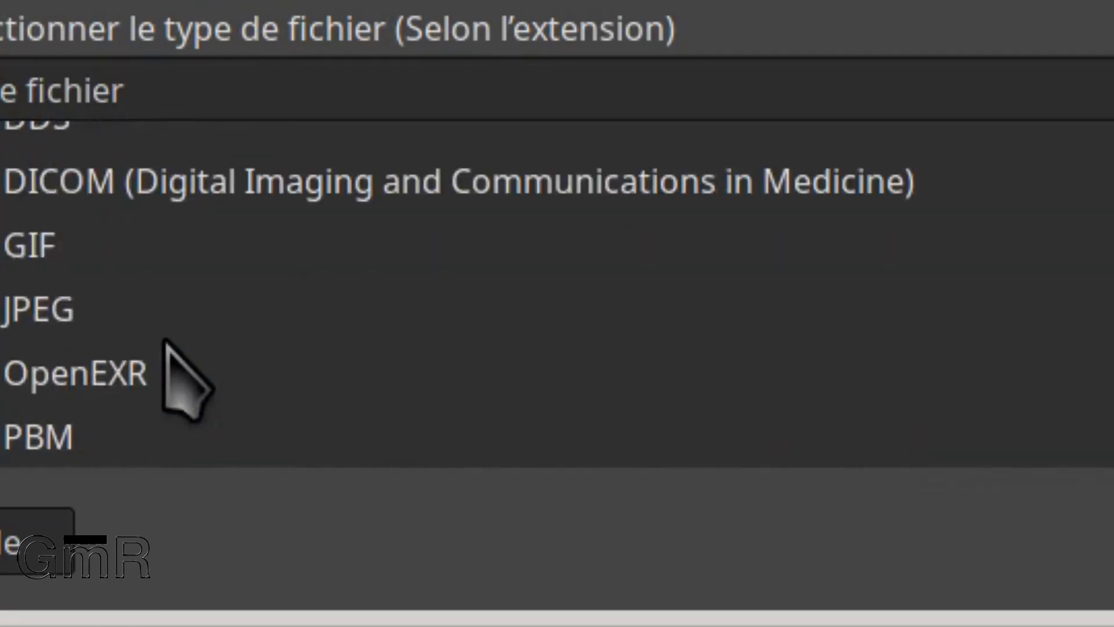
{"action": "left_click", "coordinate": [3, 273]}
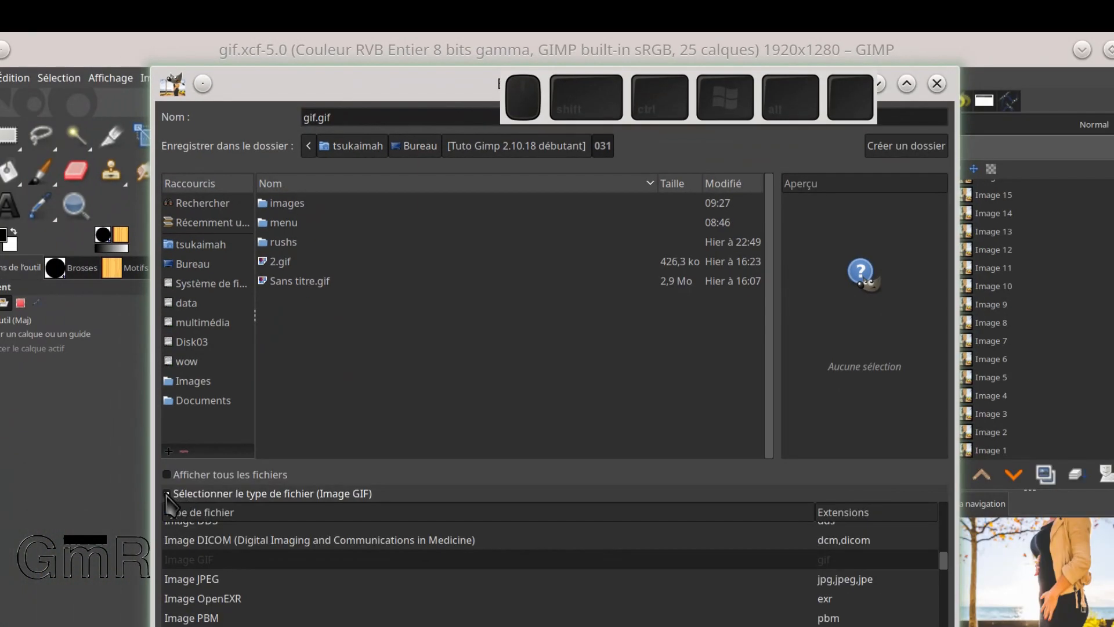
{"action": "left_click", "coordinate": [166, 493]}
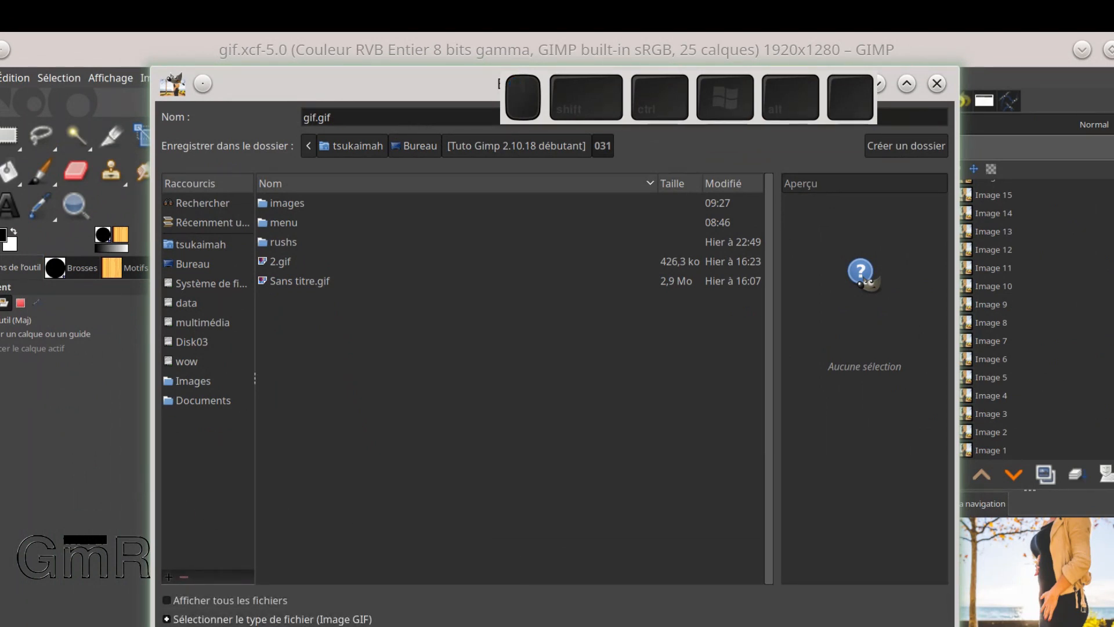
{"action": "left_click", "coordinate": [836, 570]}
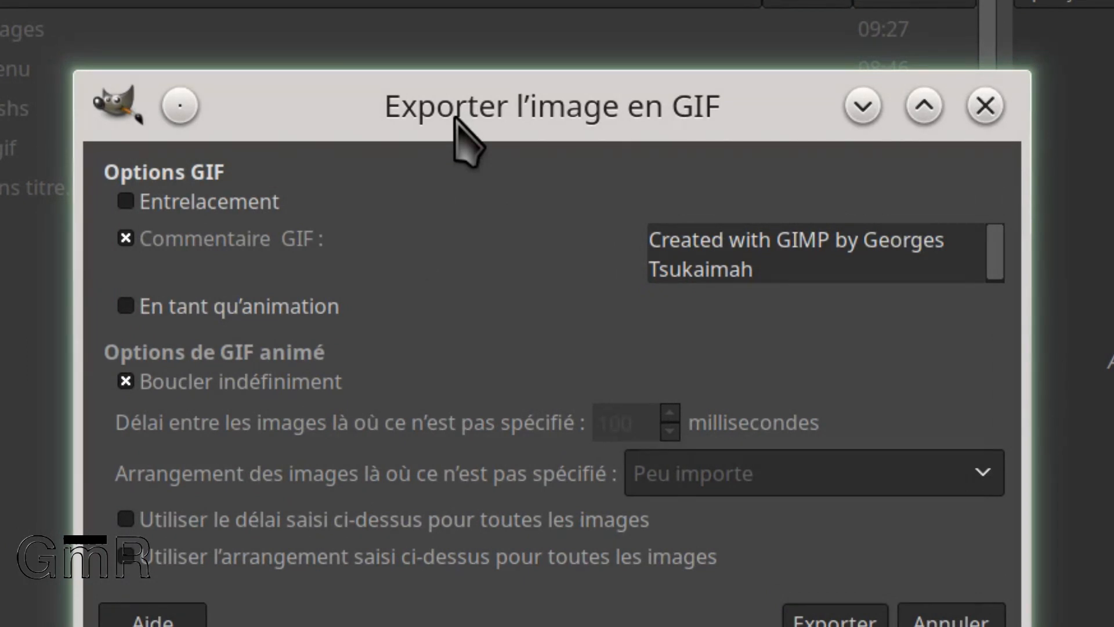
Step: Export the GIF as an animation with one frame per layer (replace), applying the delay and frame disposal to all frames
{"action": "left_click", "coordinate": [126, 202]}
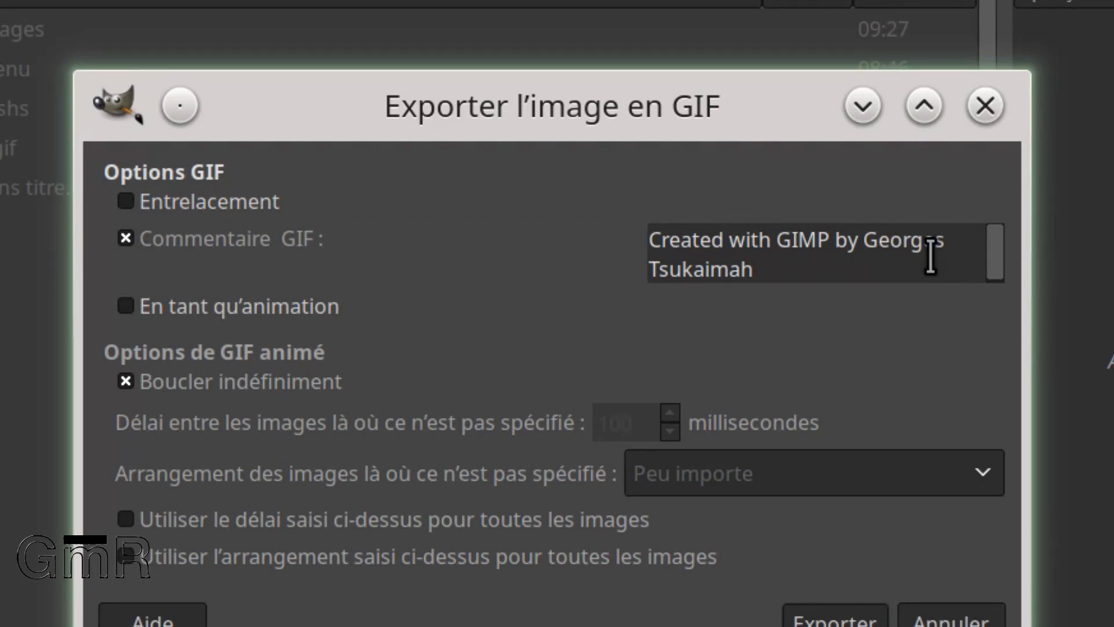
{"action": "left_click", "coordinate": [126, 306]}
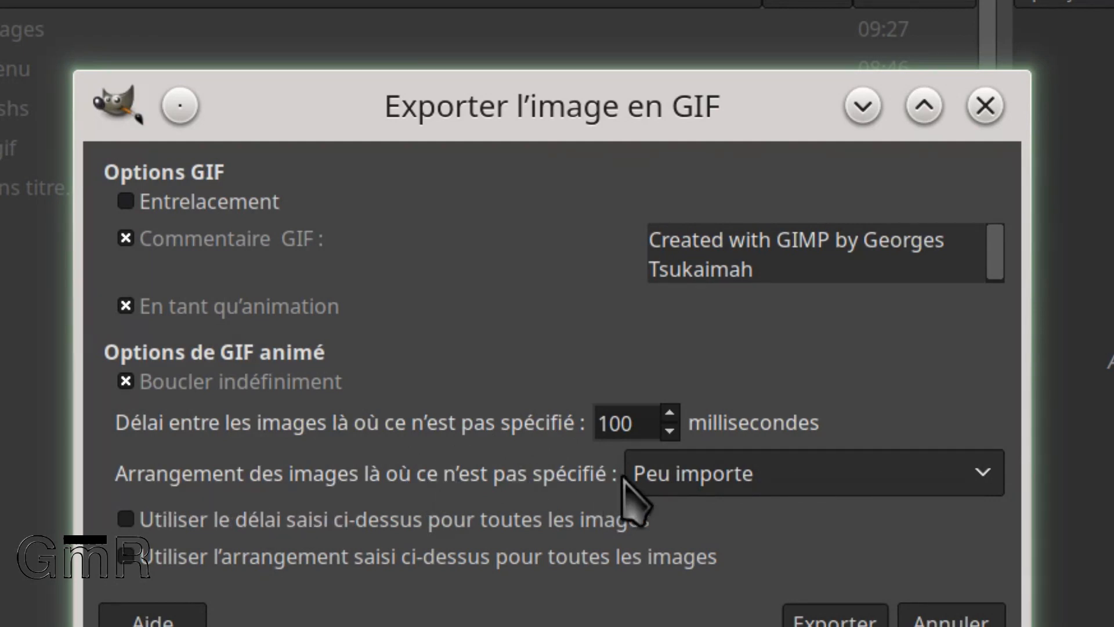
{"action": "left_click", "coordinate": [719, 475]}
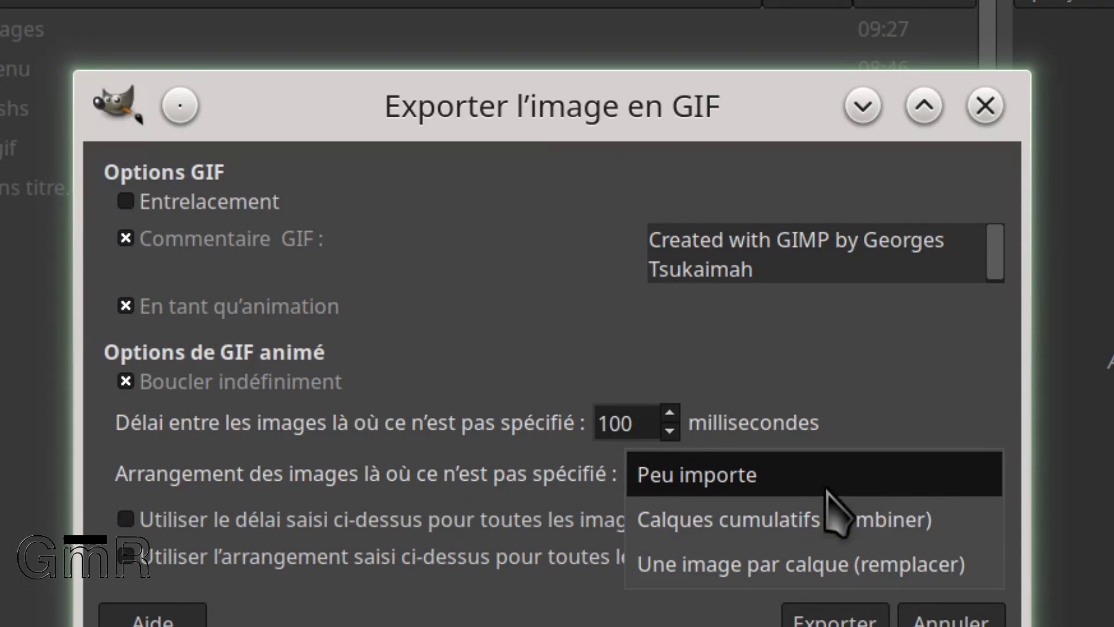
{"action": "left_click", "coordinate": [827, 571]}
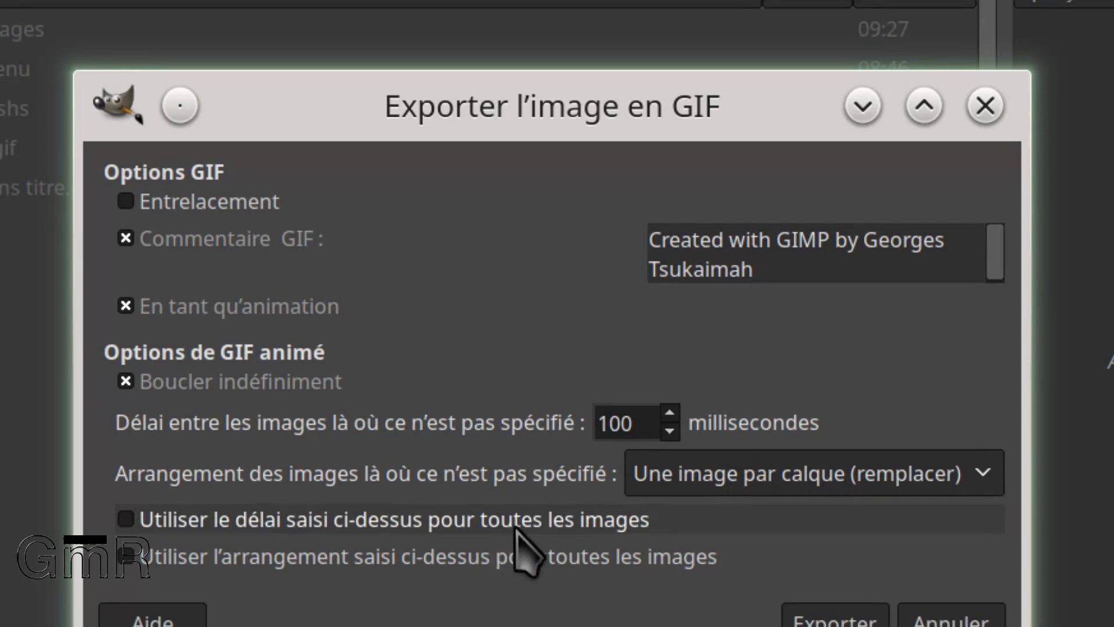
{"action": "left_click", "coordinate": [125, 519]}
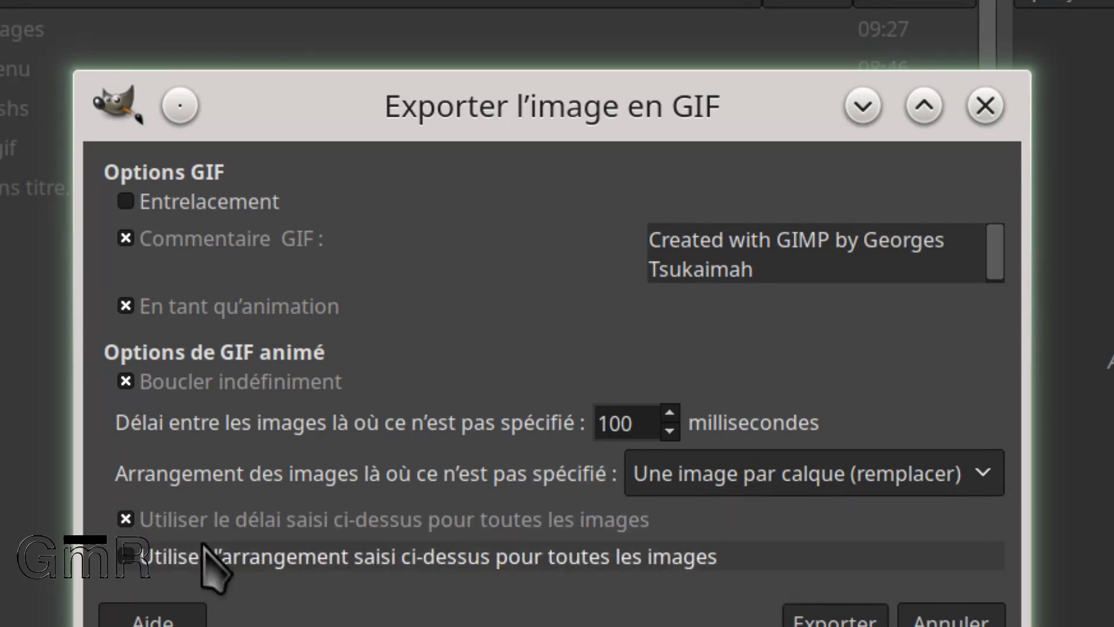
{"action": "left_click", "coordinate": [127, 557]}
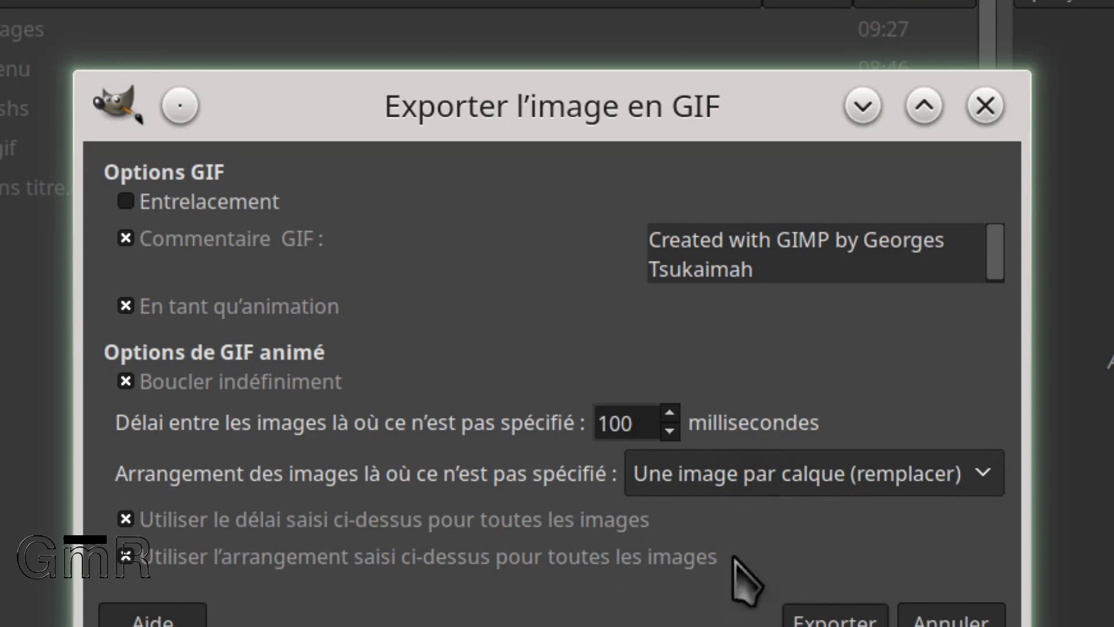
{"action": "left_click", "coordinate": [835, 620]}
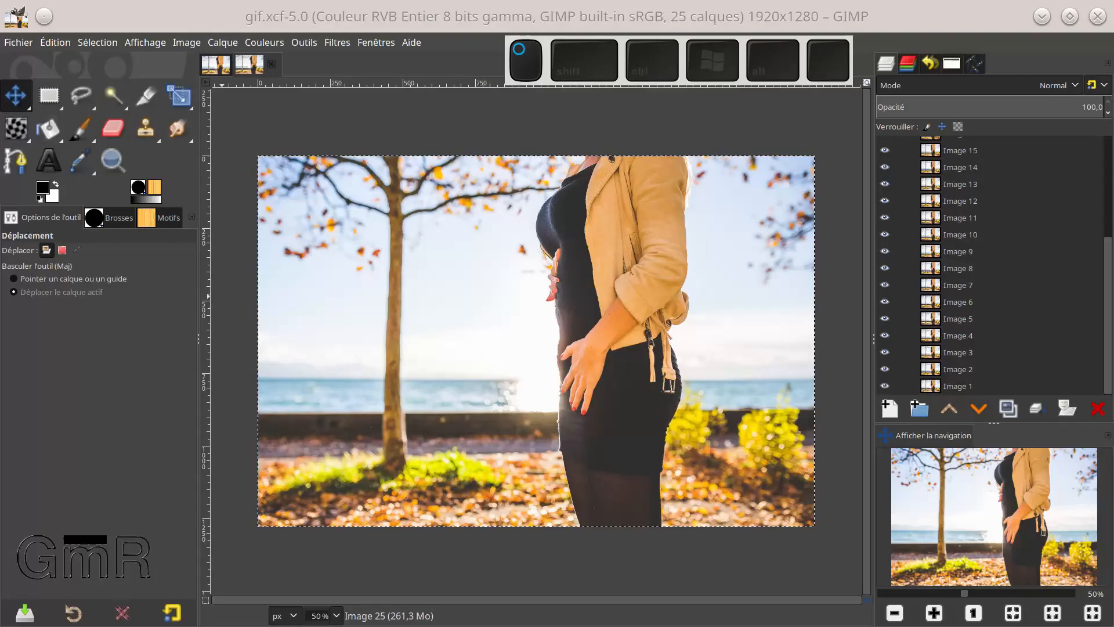
Step: Switch to the Dolphin file manager, check gif.gif's file size, and play the animation in Gwenview before closing it
{"action": "left_click", "coordinate": [1, 622]}
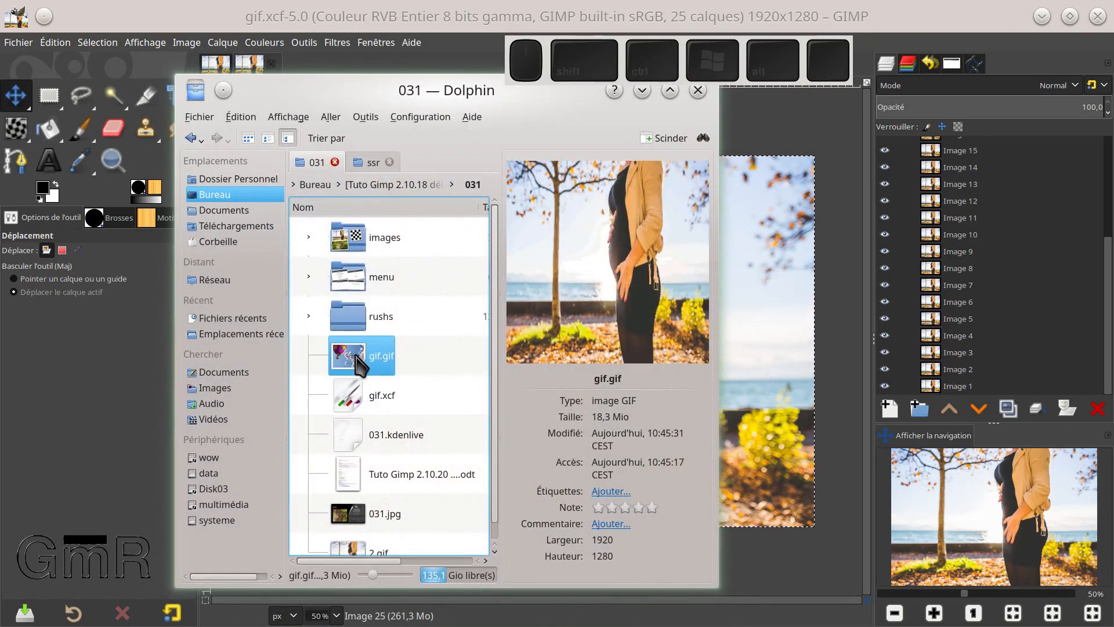
{"action": "double_click", "coordinate": [458, 93]}
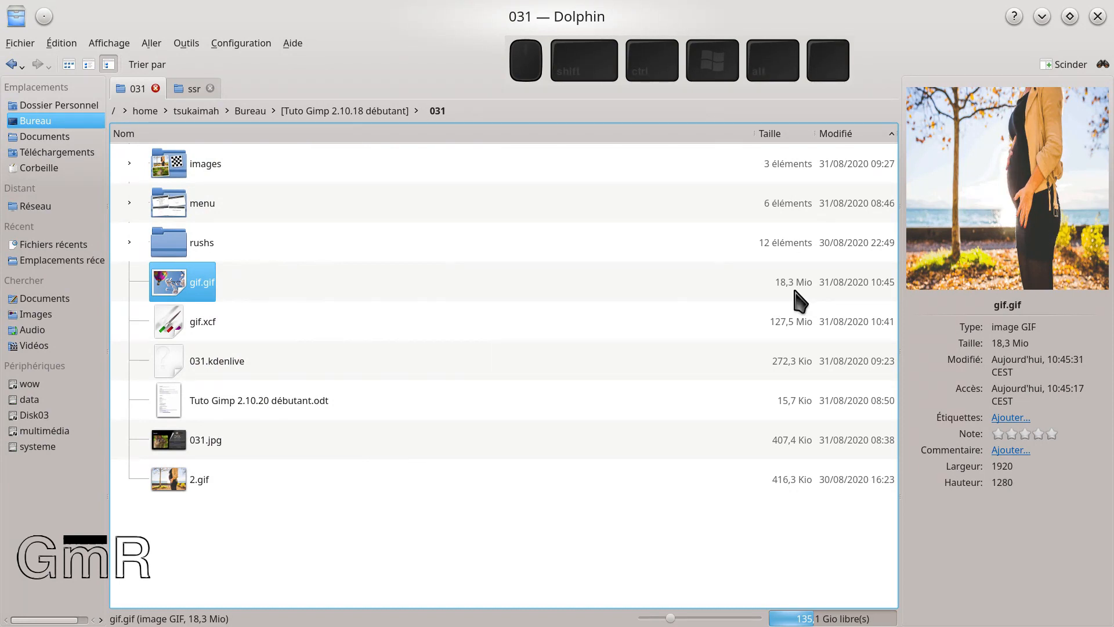
{"action": "left_click", "coordinate": [198, 293]}
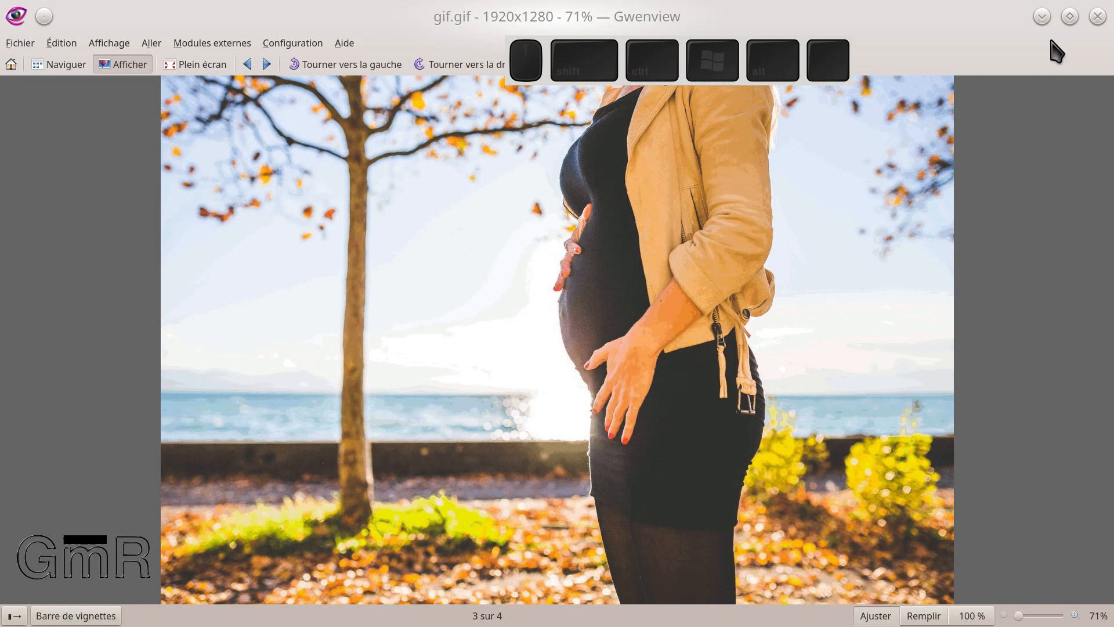
{"action": "left_click", "coordinate": [1097, 16]}
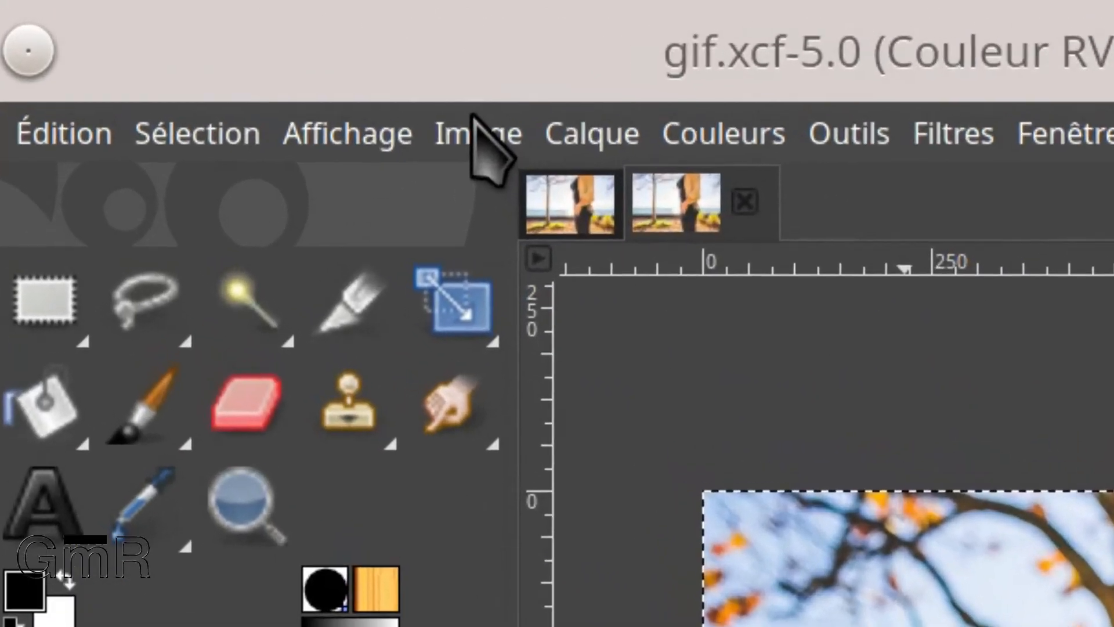
Step: In the Scale Image settings, reduce the width to 1920/3, giving 640 x 427 px with proportions linked
{"action": "left_click", "coordinate": [185, 41]}
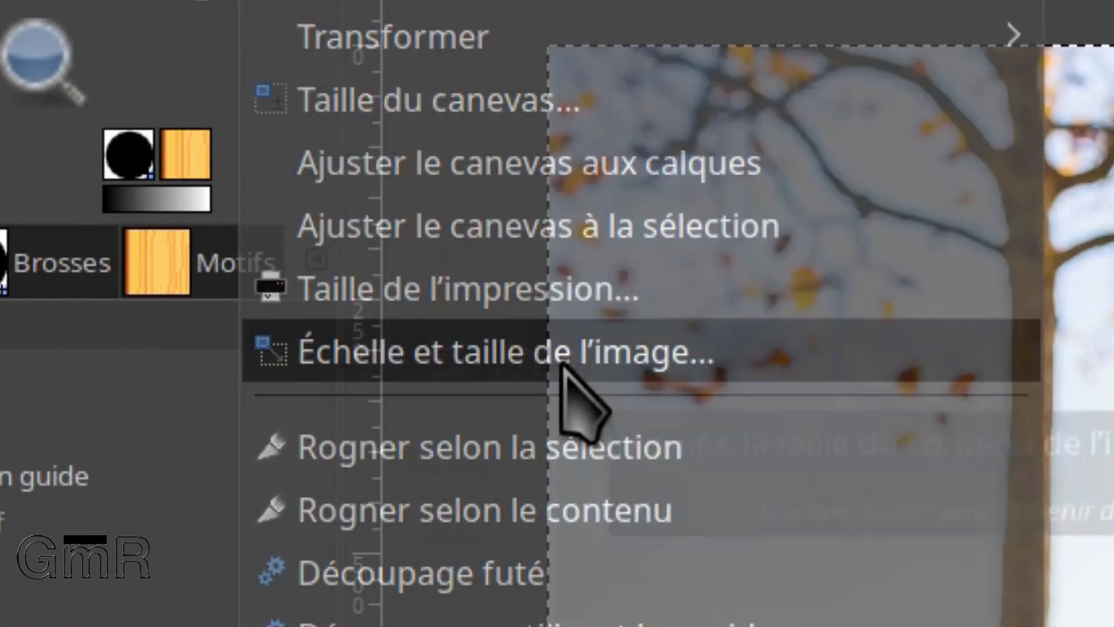
{"action": "left_click", "coordinate": [562, 366]}
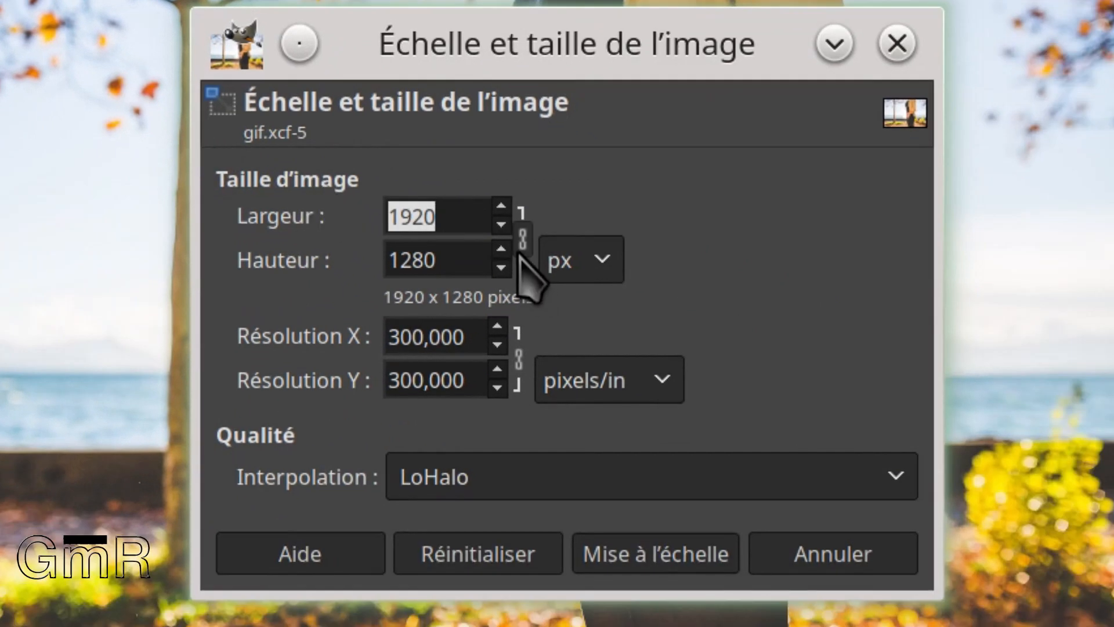
{"action": "left_click", "coordinate": [474, 217]}
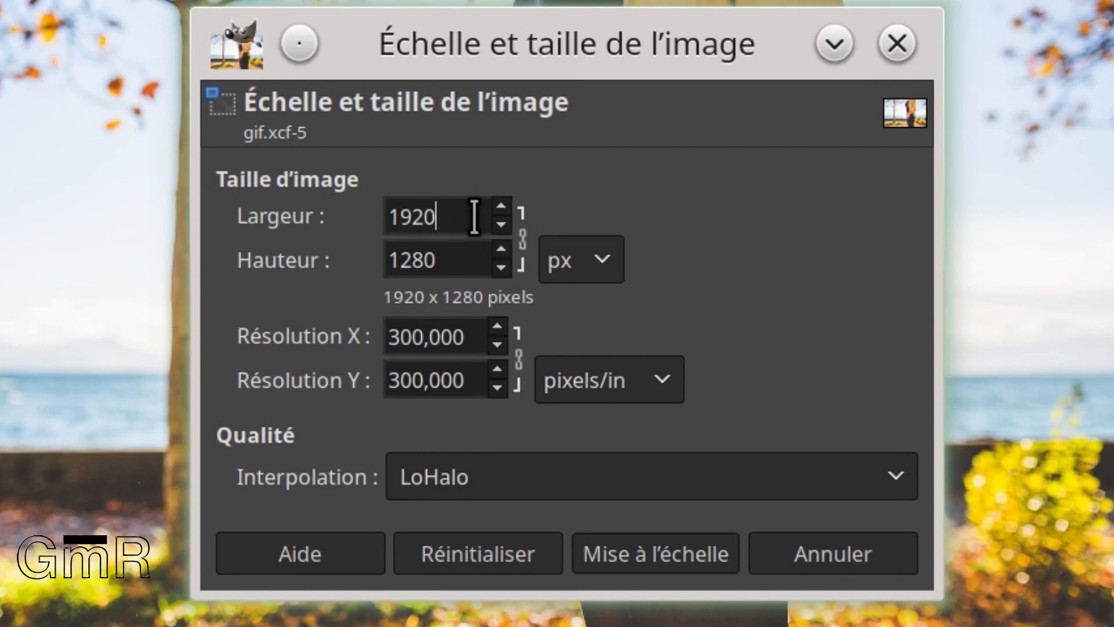
{"action": "type", "text": "/3"}
{"action": "left_click", "coordinate": [455, 255]}
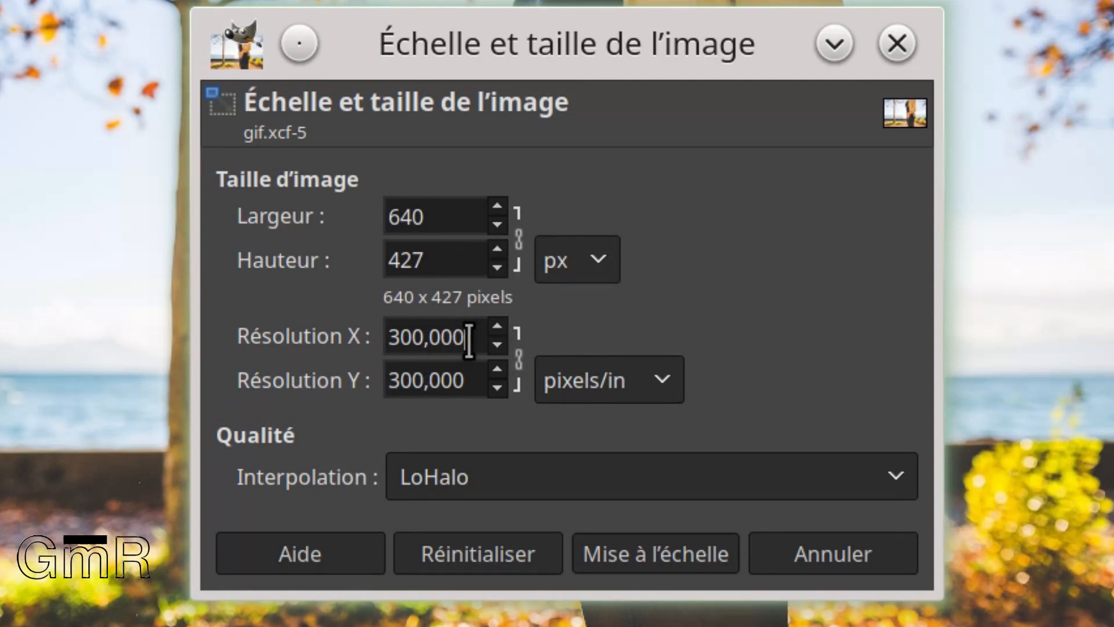
Step: Set the X and Y resolution to 72 pixels/in, keep LoHalo interpolation, and scale the image
{"action": "left_click_drag", "start_coordinate": [468, 341], "coordinate": [338, 339]}
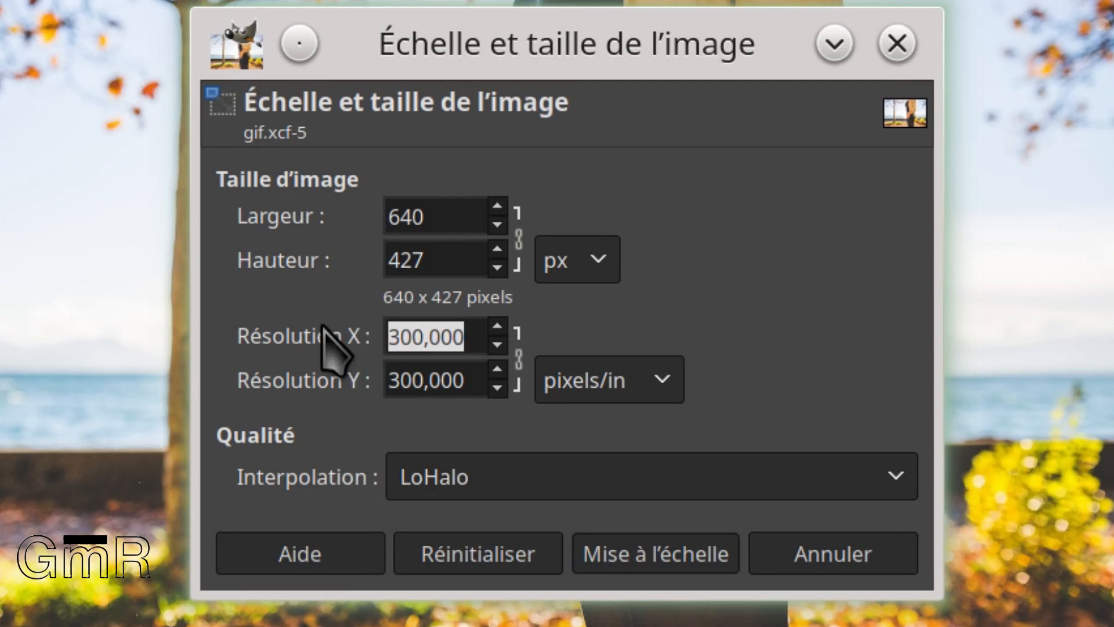
{"action": "type", "text": "72"}
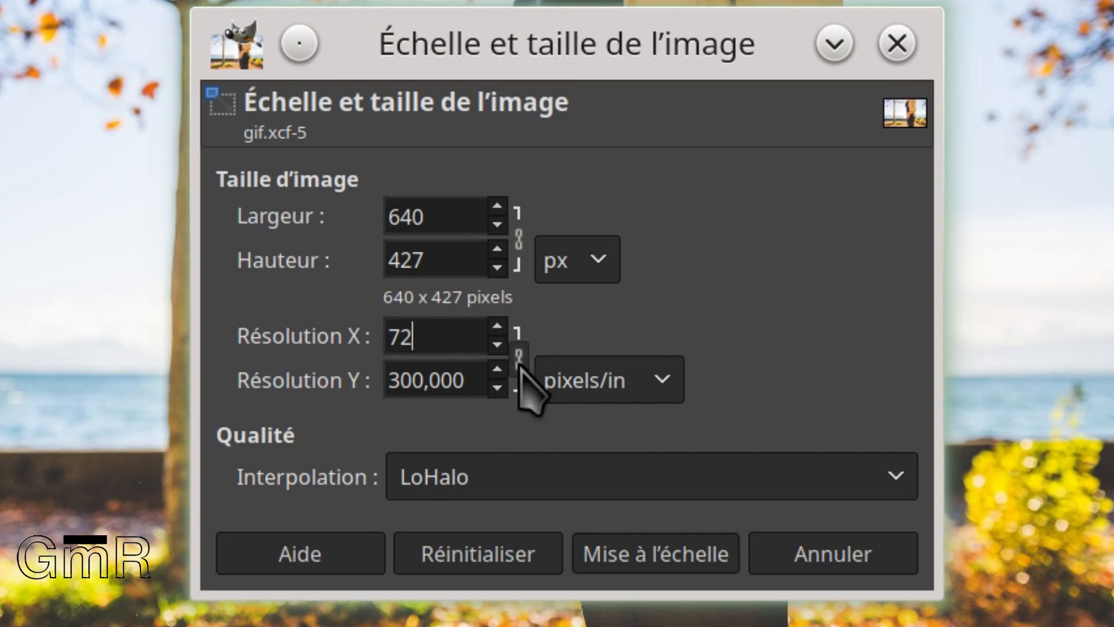
{"action": "left_click", "coordinate": [472, 388]}
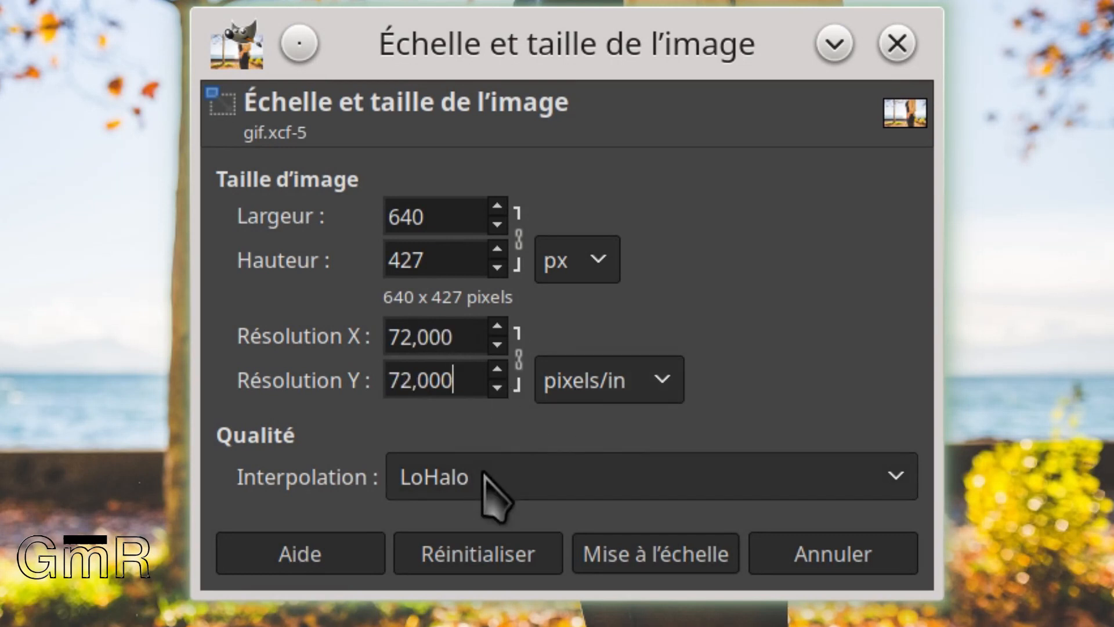
{"action": "left_click", "coordinate": [723, 469]}
{"action": "left_click", "coordinate": [724, 469]}
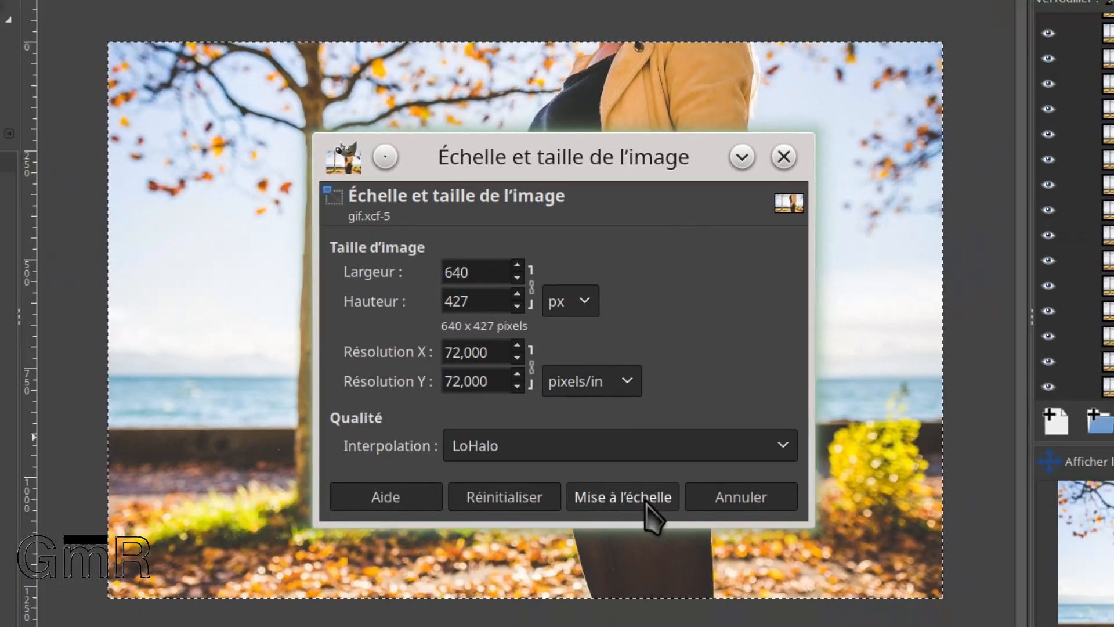
{"action": "left_click", "coordinate": [684, 558]}
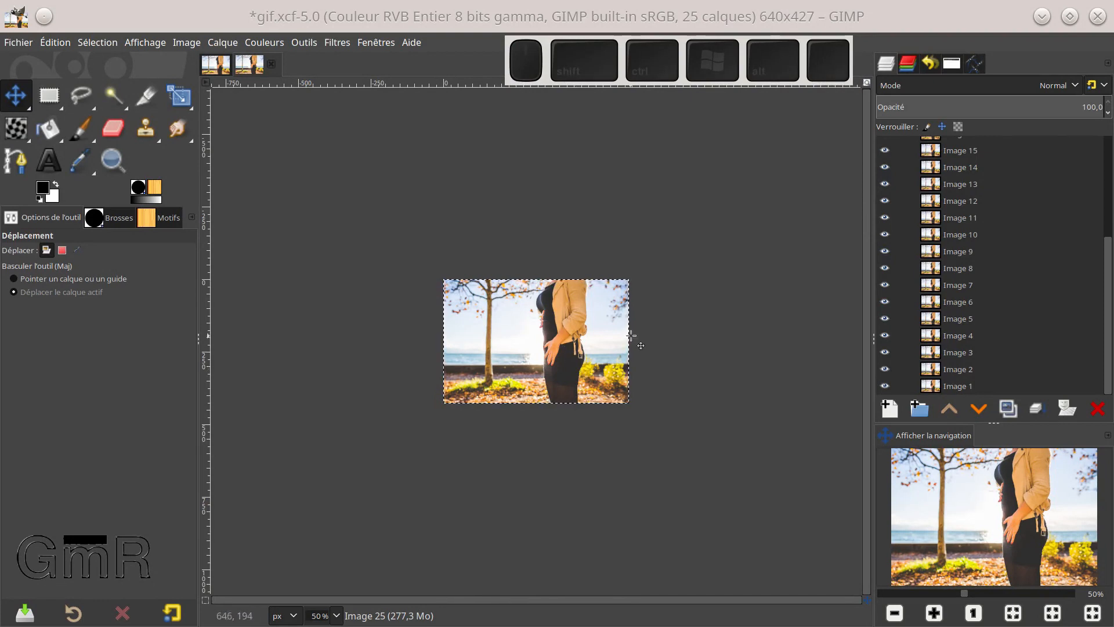
Step: Enlarge the scaled image to fill the canvas area and browse the layer stack up to Image 25
{"action": "left_click", "coordinate": [867, 82]}
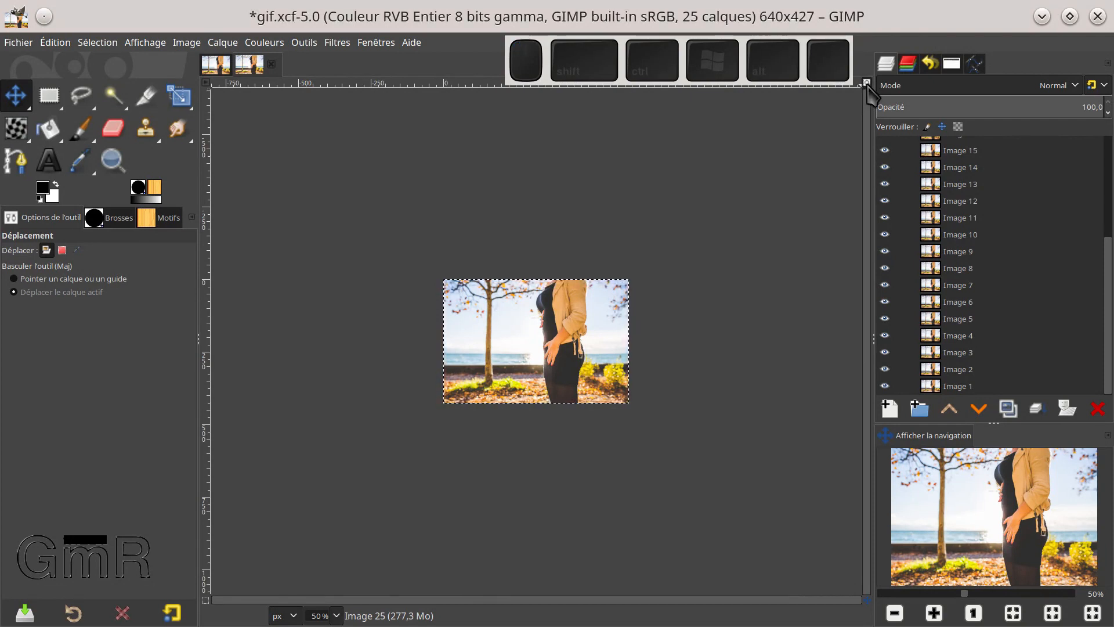
{"action": "scroll", "coordinate": [1050, 223], "scroll_direction": "up", "scroll_amount": 4}
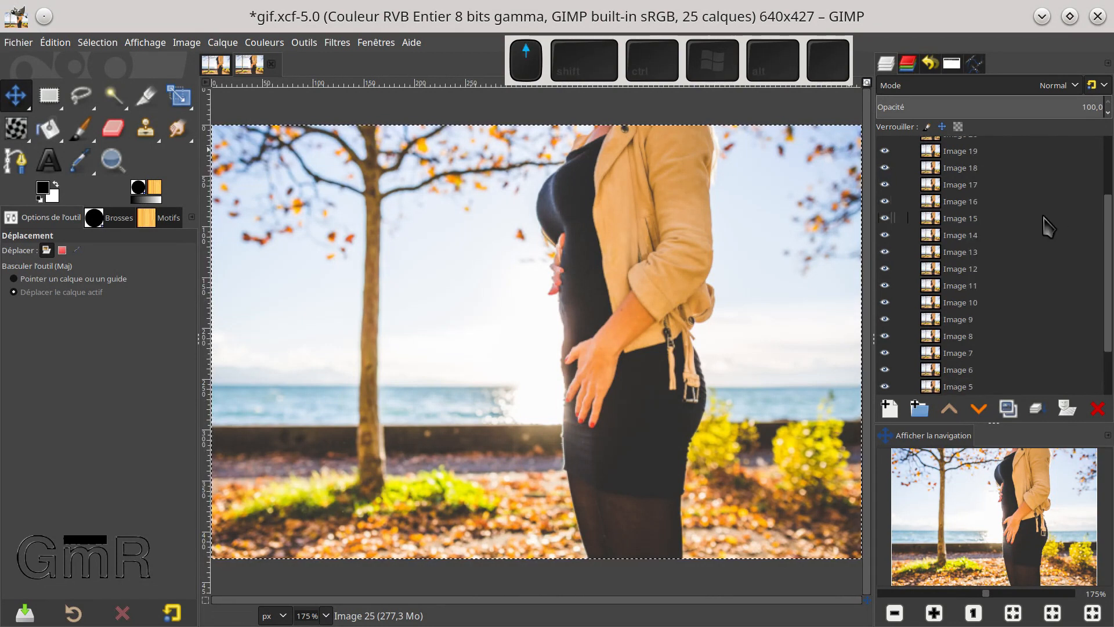
{"action": "scroll", "coordinate": [1050, 224], "scroll_direction": "up", "scroll_amount": 1}
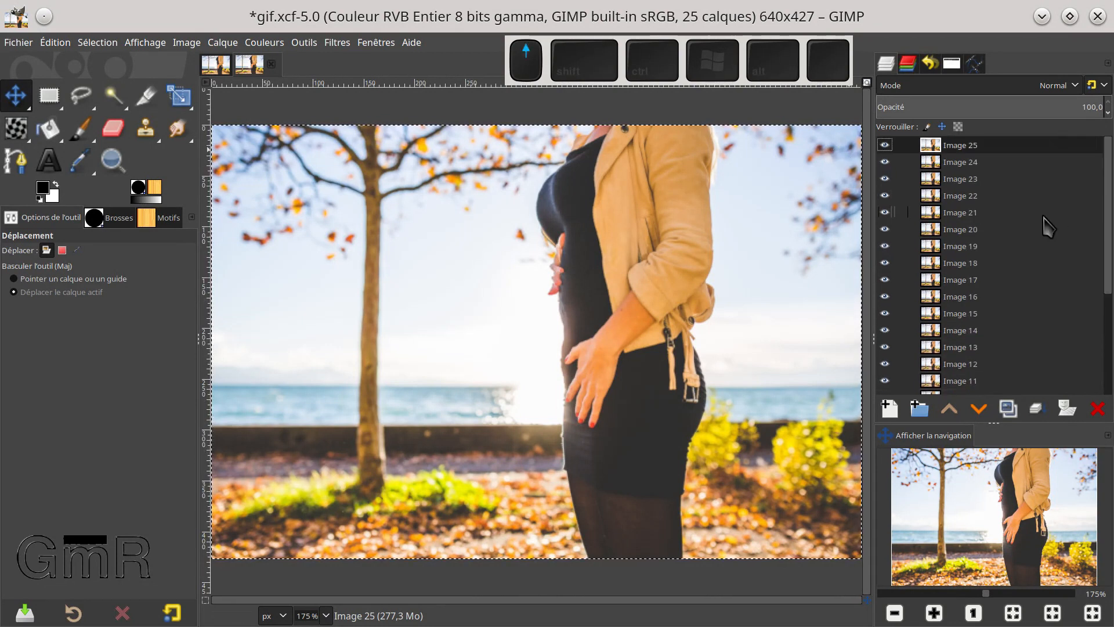
Step: Compare the Image 1 and Image 25 layers by showing each alone, and restore the visibility of all layers
{"action": "left_click", "coordinate": [885, 145]}
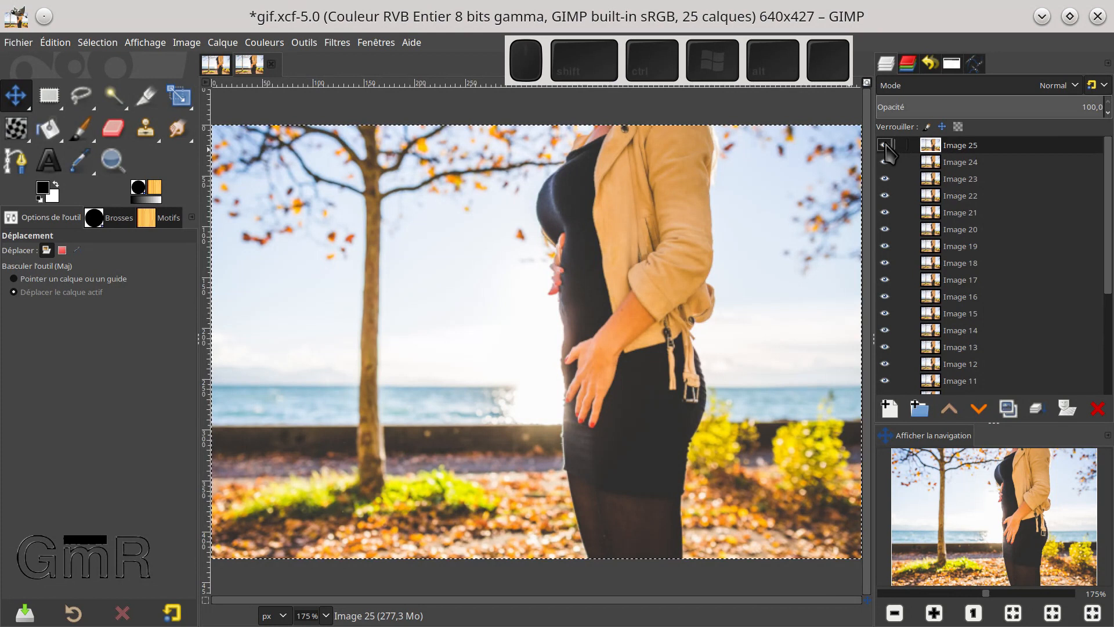
{"action": "scroll", "coordinate": [929, 264], "scroll_direction": "down", "scroll_amount": 5}
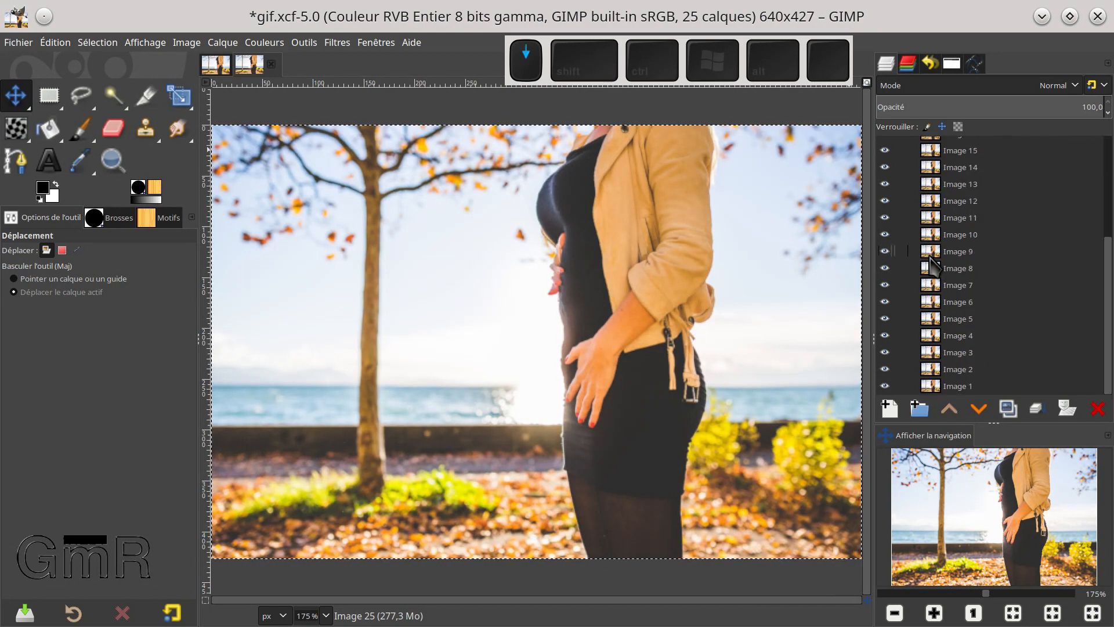
{"action": "left_click", "coordinate": [885, 384], "text": "shift"}
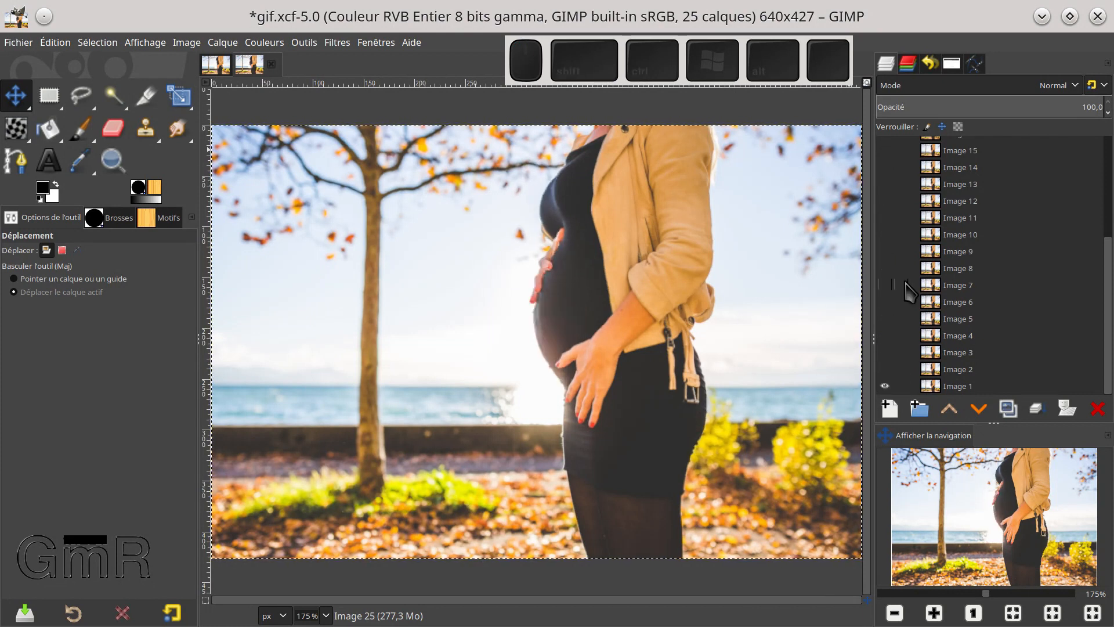
{"action": "scroll", "coordinate": [907, 287], "scroll_direction": "up", "scroll_amount": 5}
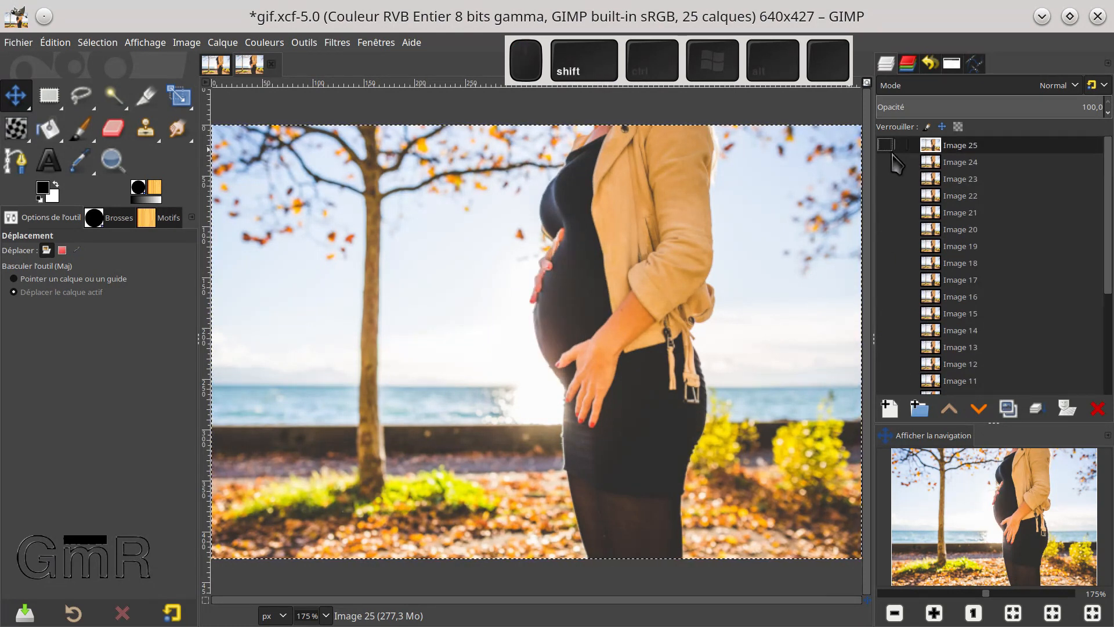
{"action": "left_click", "coordinate": [887, 149], "text": "shift"}
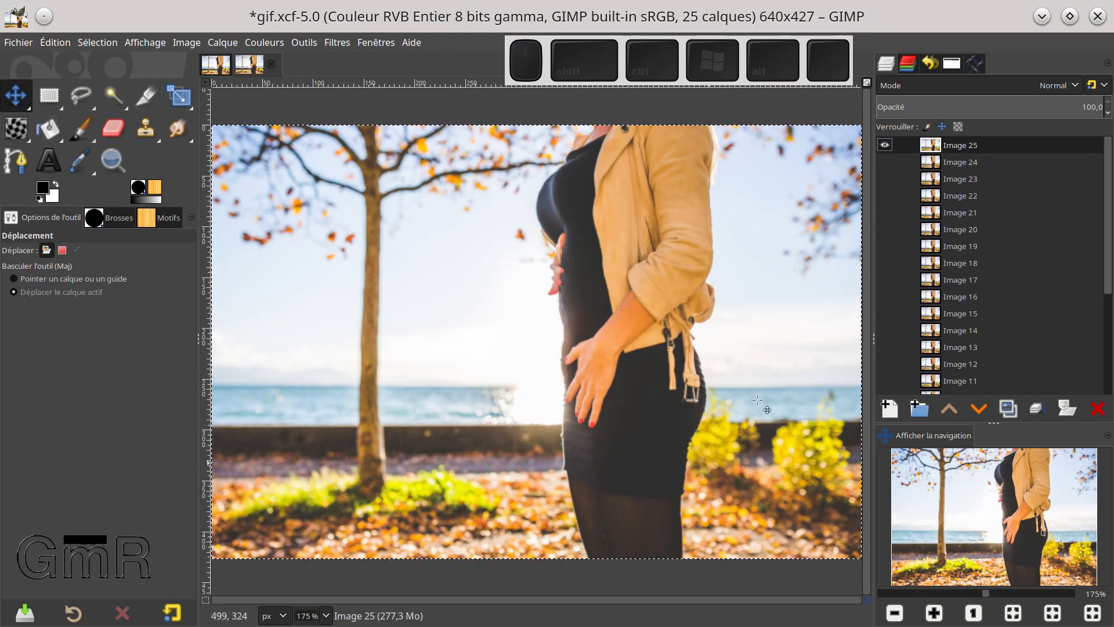
{"action": "scroll", "coordinate": [1044, 272], "scroll_direction": "down", "scroll_amount": 5}
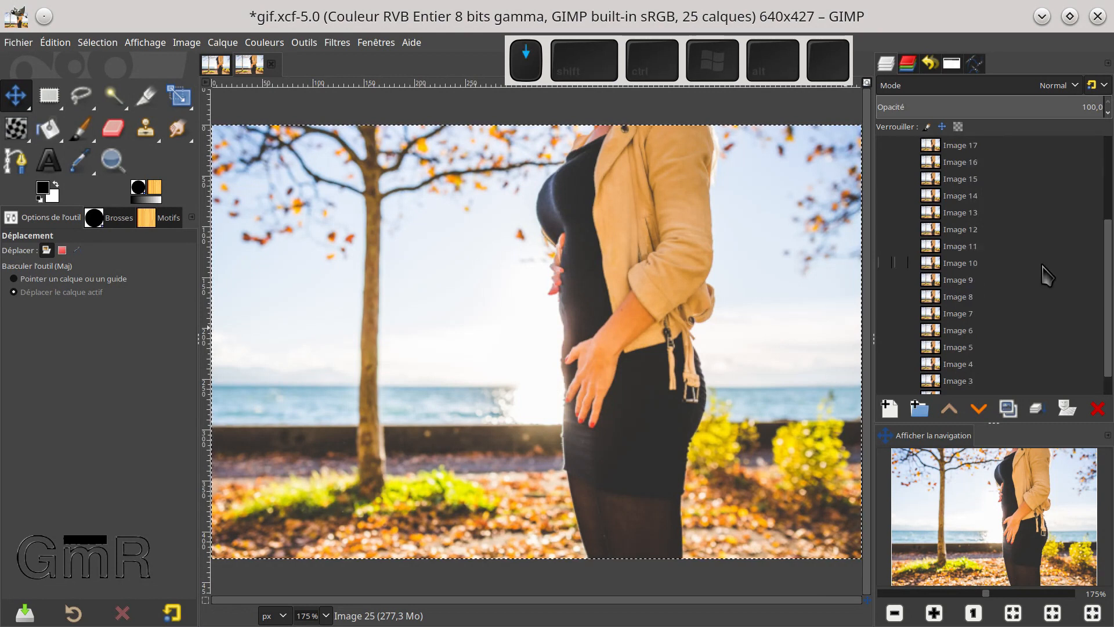
{"action": "scroll", "coordinate": [1045, 273], "scroll_direction": "up", "scroll_amount": 5}
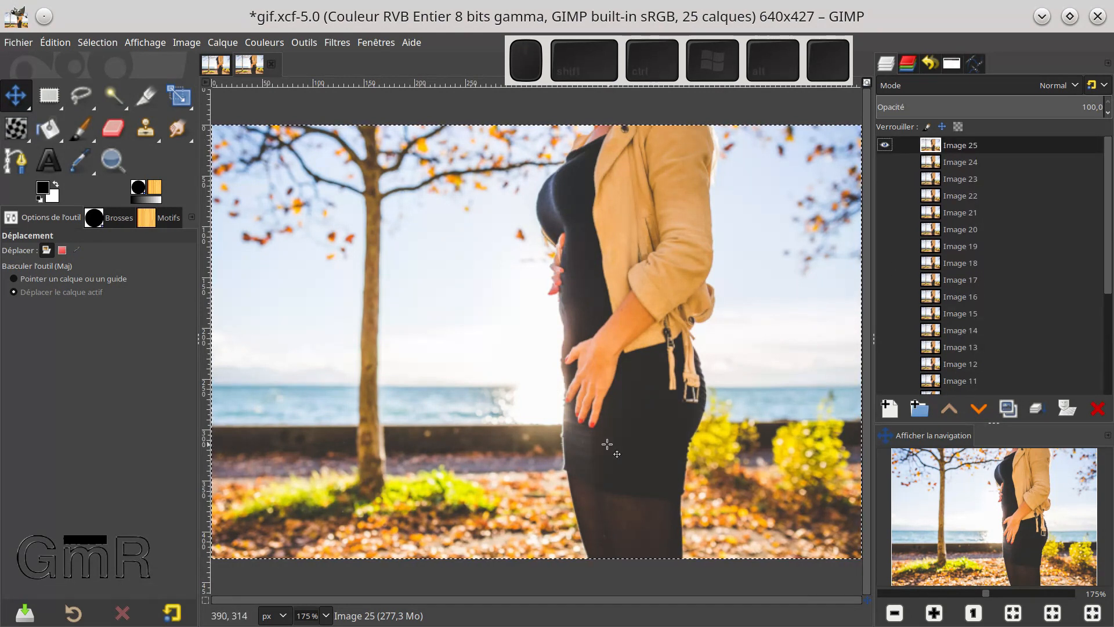
{"action": "left_click", "coordinate": [884, 146], "text": "shift"}
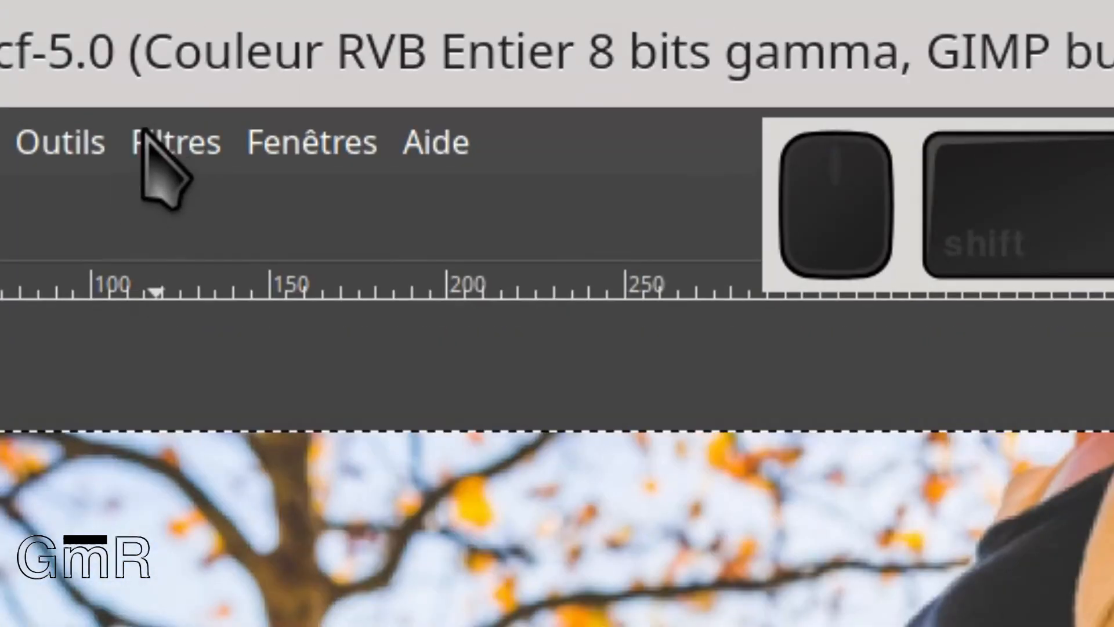
Step: Run the Optimiser (pour GIF) animation filter on the scaled image and select the resulting optimised image
{"action": "left_click", "coordinate": [145, 136]}
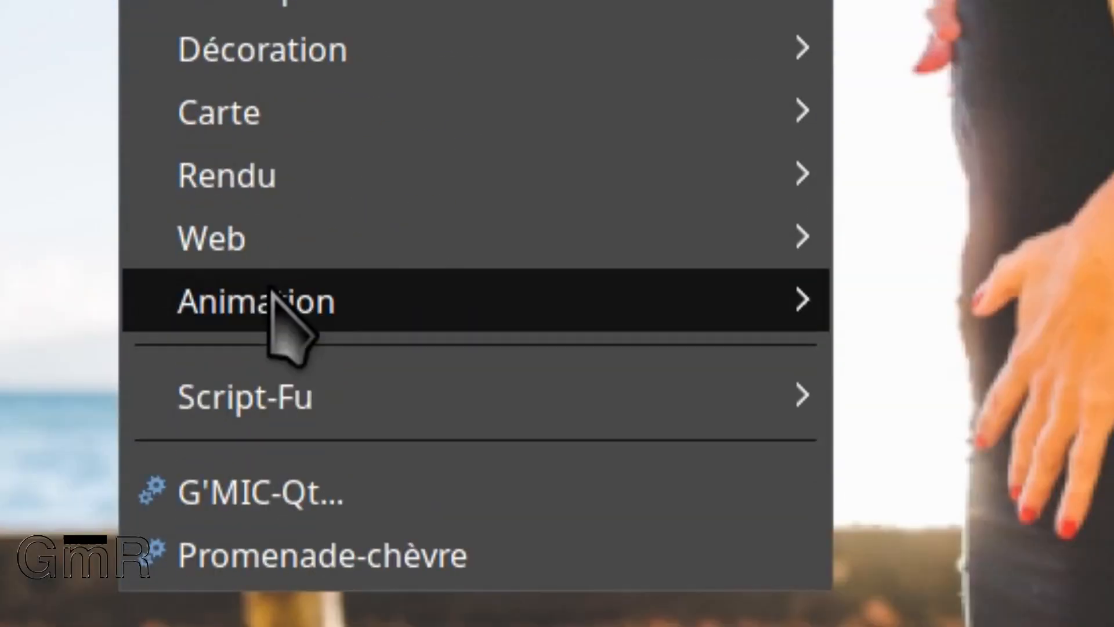
{"action": "mouse_move", "coordinate": [274, 626]}
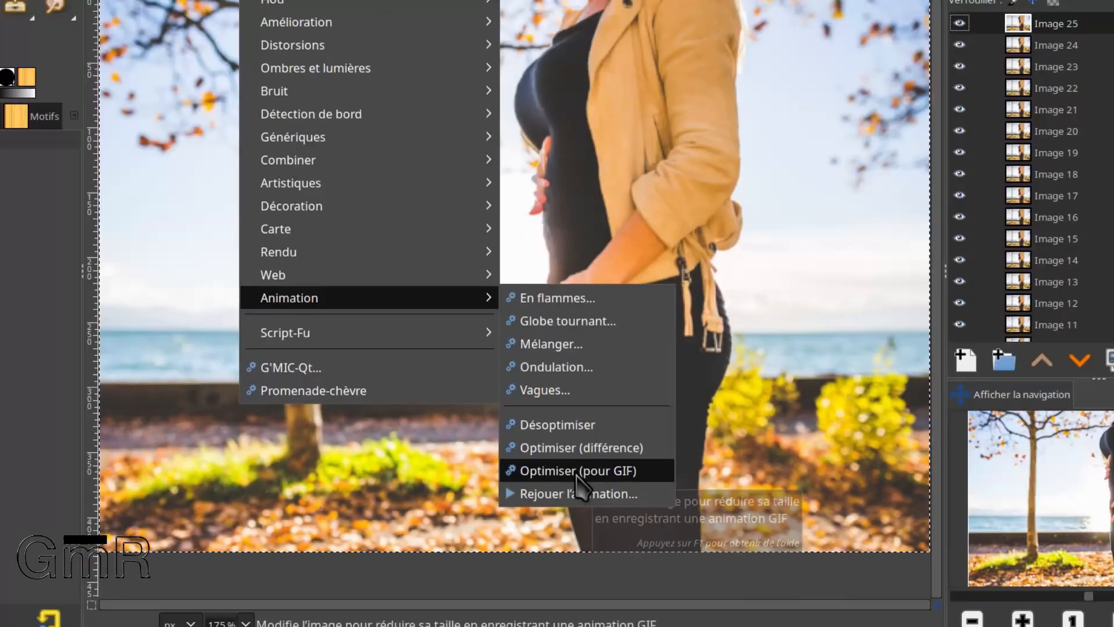
{"action": "left_click", "coordinate": [510, 277]}
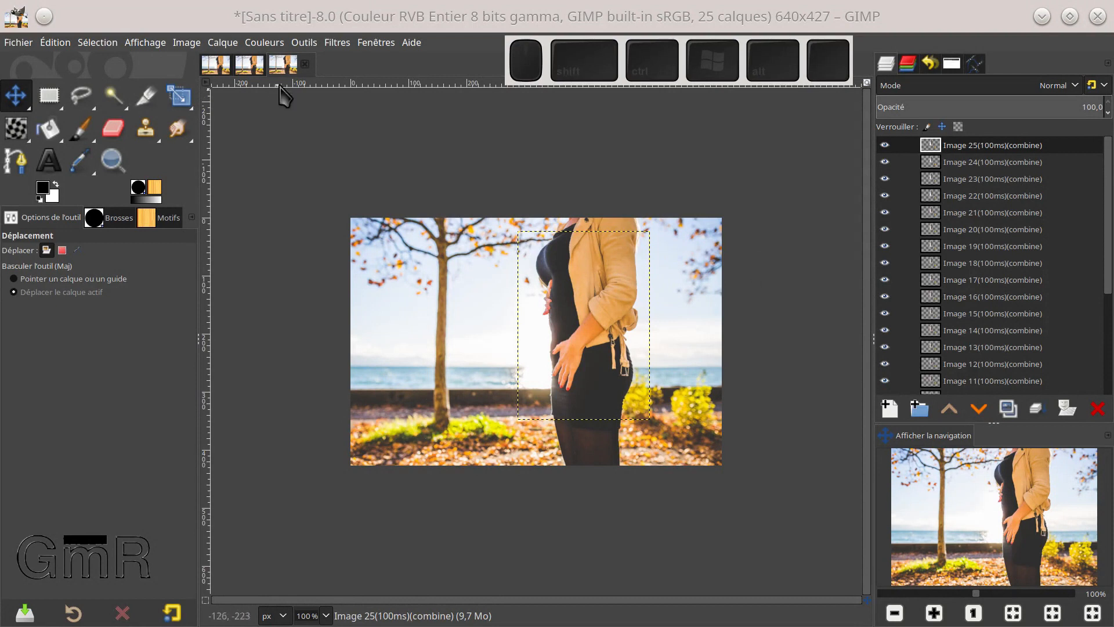
{"action": "left_click", "coordinate": [282, 64]}
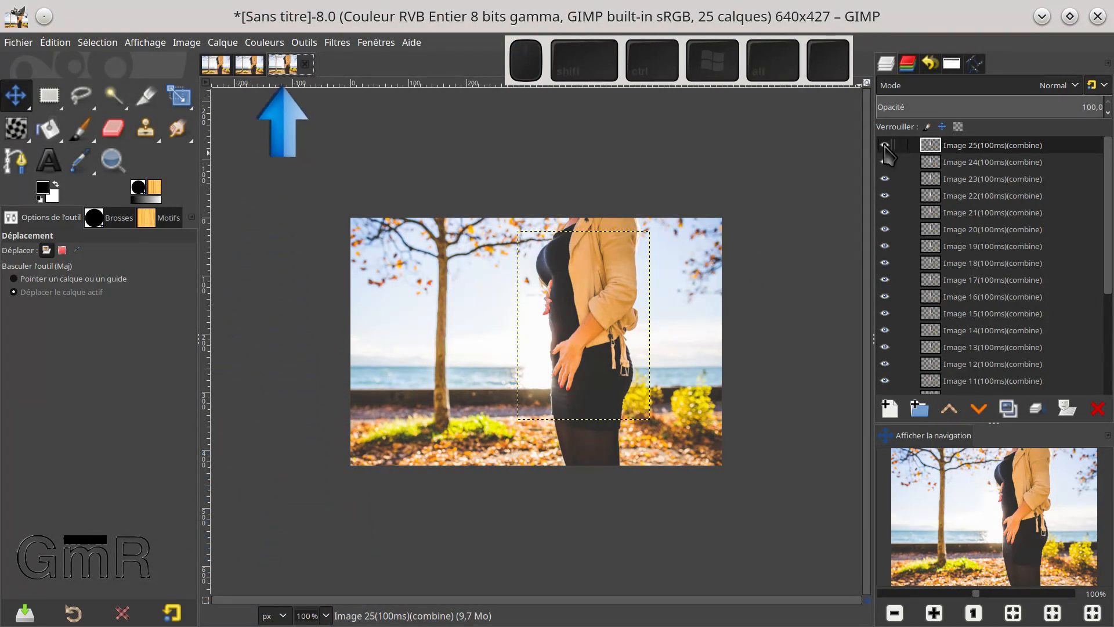
Step: Show only the optimised Image 25 layer, examine its remaining pixels up close, and browse down to the lowest layers
{"action": "key", "text": "shift"}
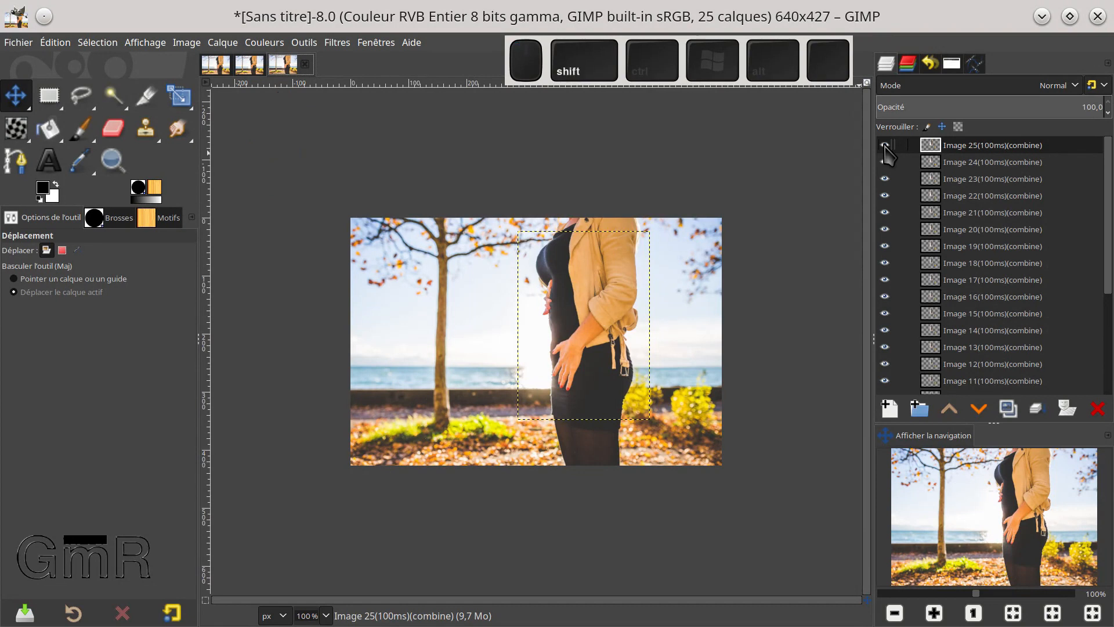
{"action": "left_click", "coordinate": [884, 145], "text": "shift"}
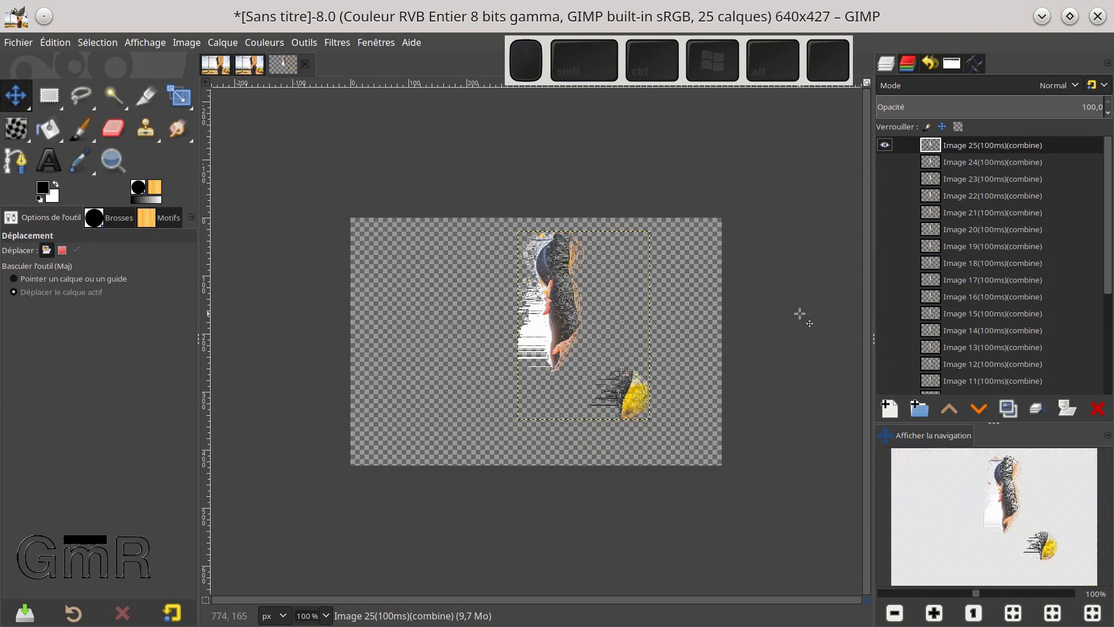
{"action": "scroll", "coordinate": [574, 313], "scroll_direction": "up", "scroll_amount": 4}
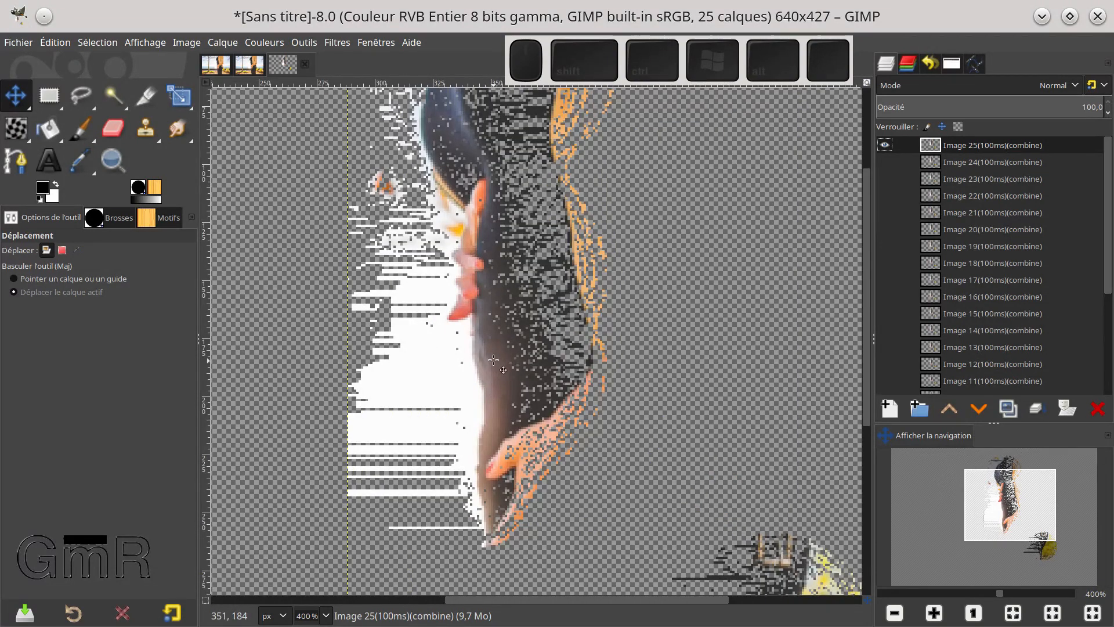
{"action": "scroll", "coordinate": [494, 360], "scroll_direction": "up", "scroll_amount": 3}
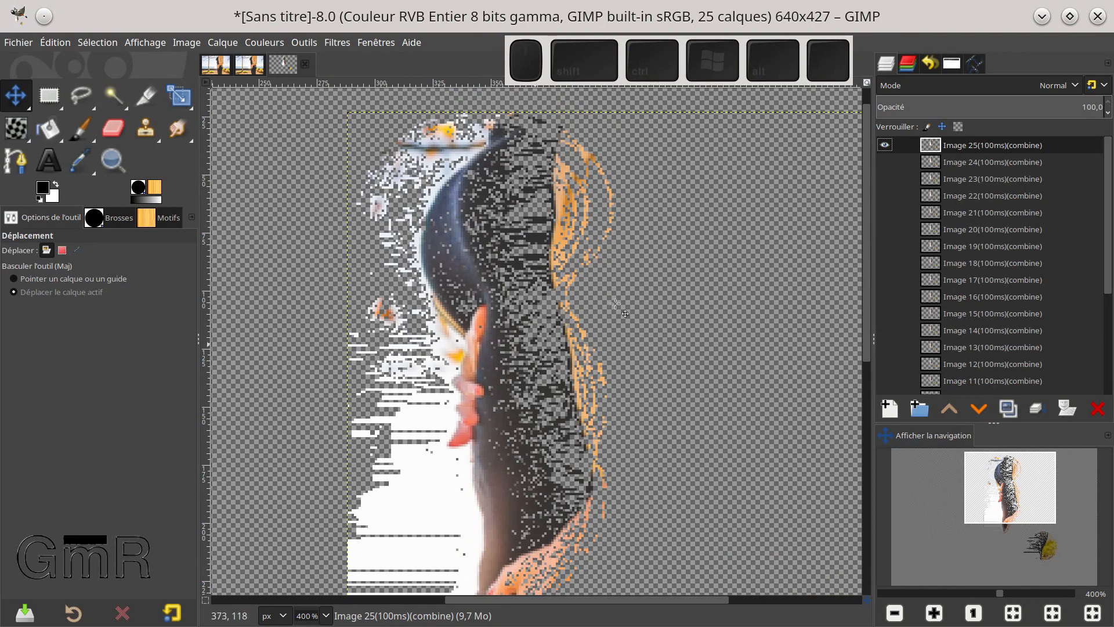
{"action": "scroll", "coordinate": [902, 273], "scroll_direction": "down", "scroll_amount": 5}
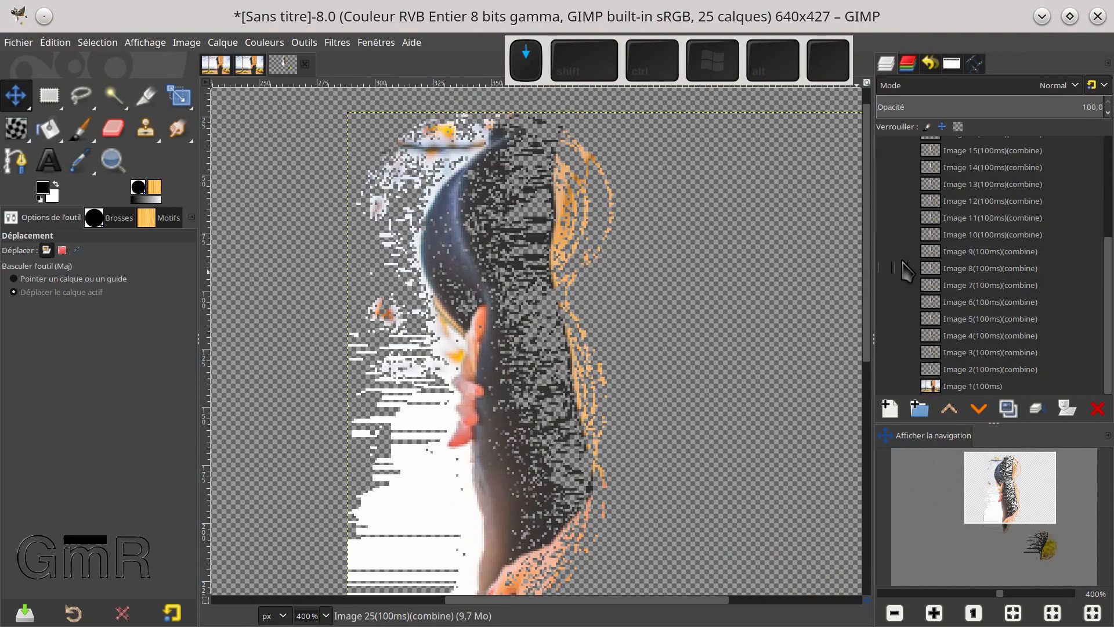
Step: Examine the optimised Image 1 and Image 2 layers each on their own, and make all layers visible again
{"action": "left_click", "coordinate": [886, 386], "text": "shift"}
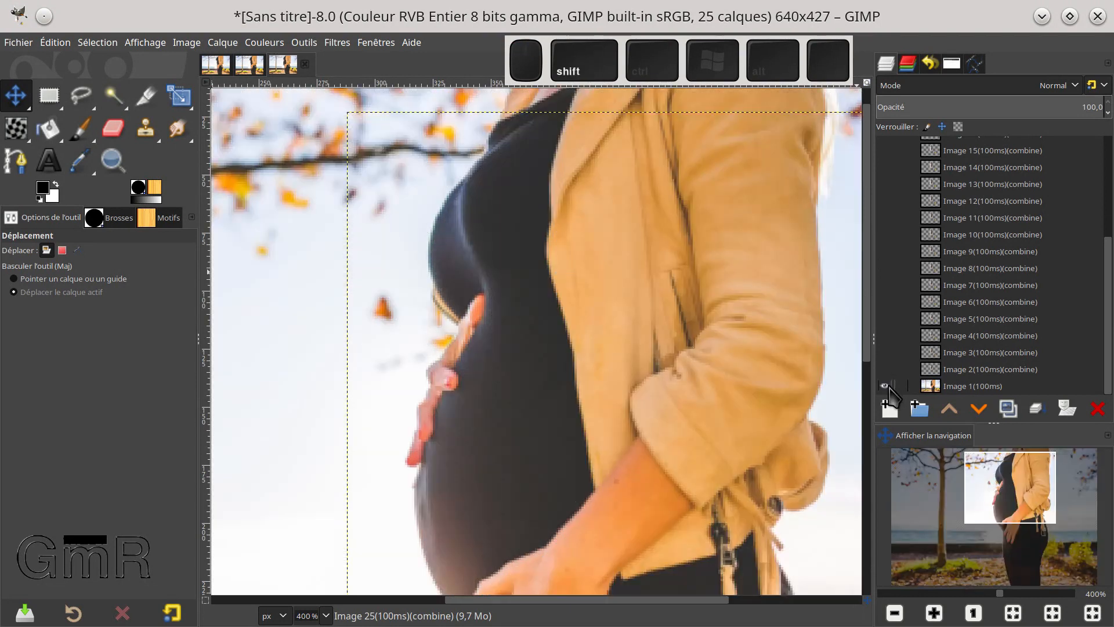
{"action": "left_click", "coordinate": [963, 388]}
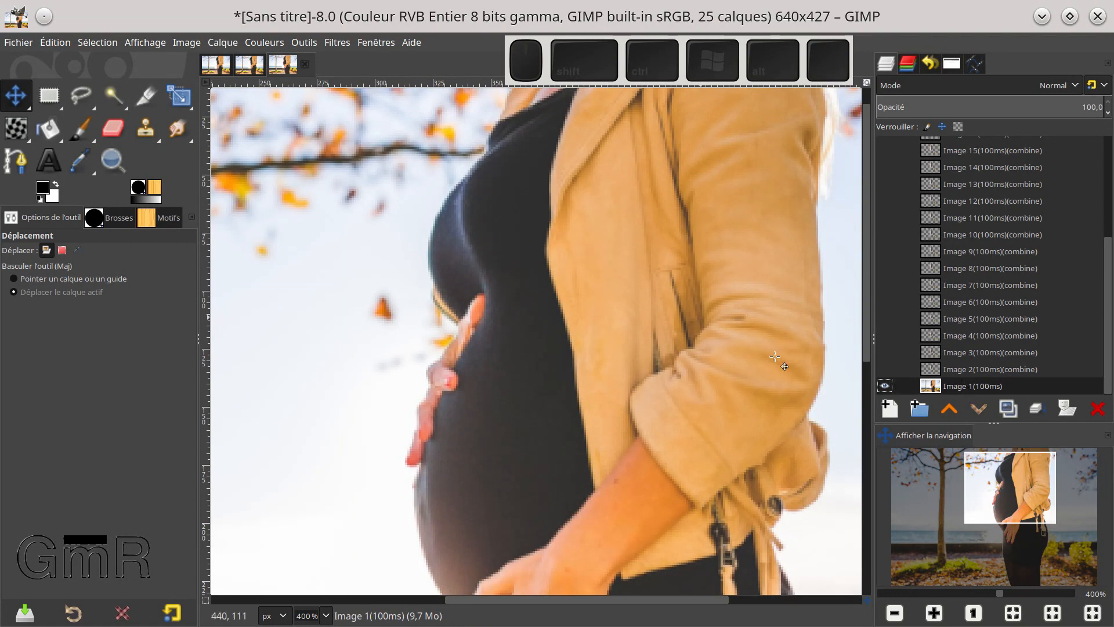
{"action": "left_click_drag", "start_coordinate": [884, 387], "coordinate": [880, 376]}
{"action": "left_click", "coordinate": [880, 382]}
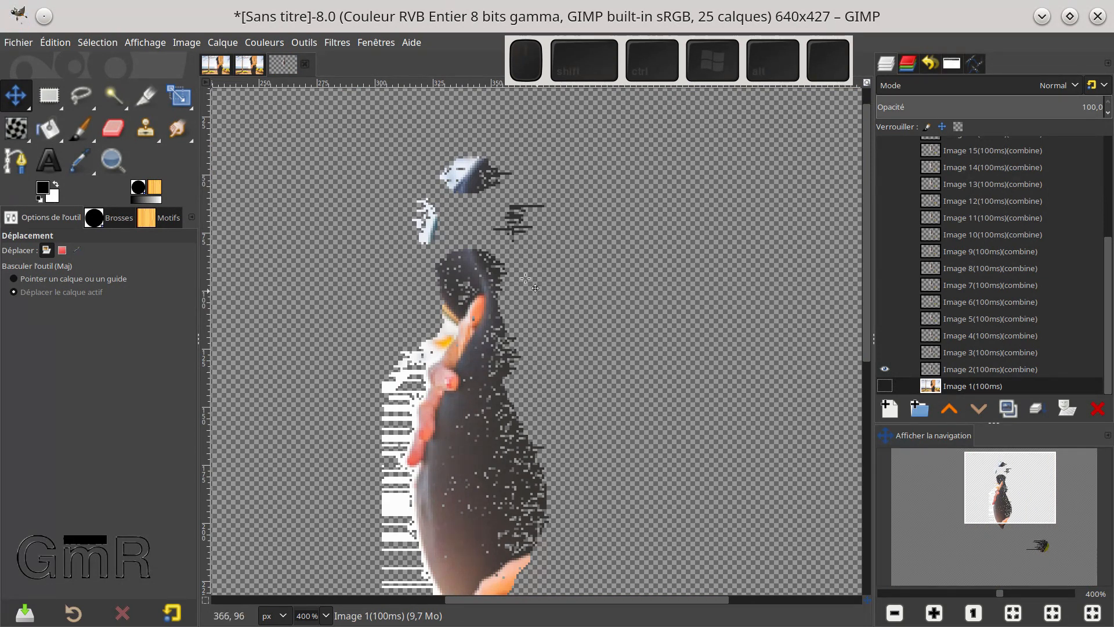
{"action": "scroll", "coordinate": [525, 278], "scroll_direction": "down", "scroll_amount": 1, "text": "ctrl"}
{"action": "scroll", "coordinate": [516, 269], "scroll_direction": "down", "scroll_amount": 1, "text": "ctrl"}
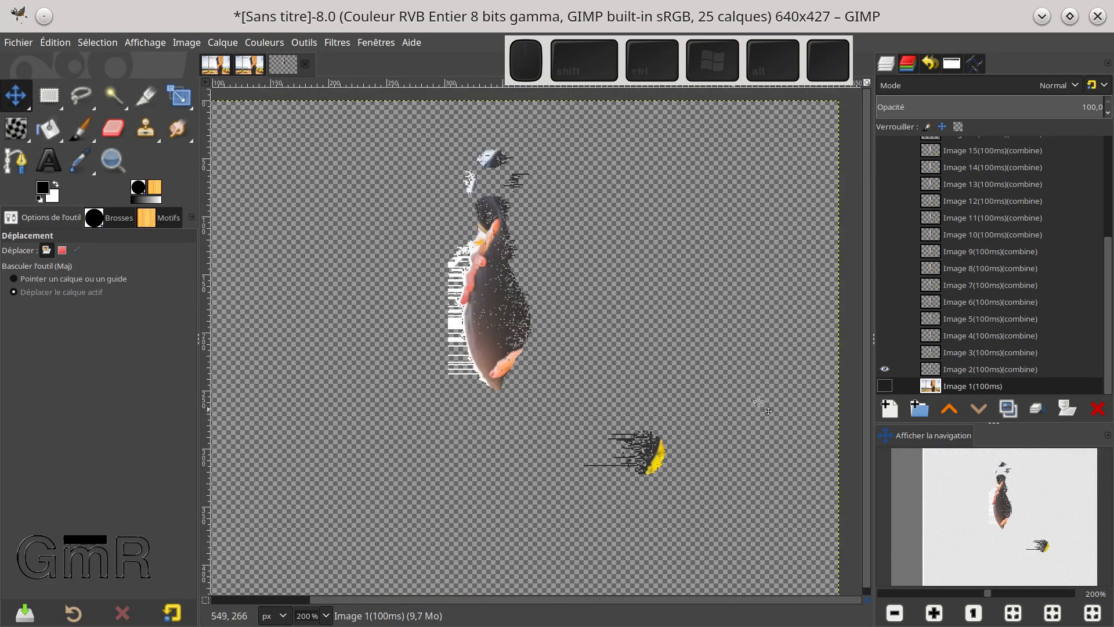
{"action": "left_click", "coordinate": [883, 369], "text": "shift"}
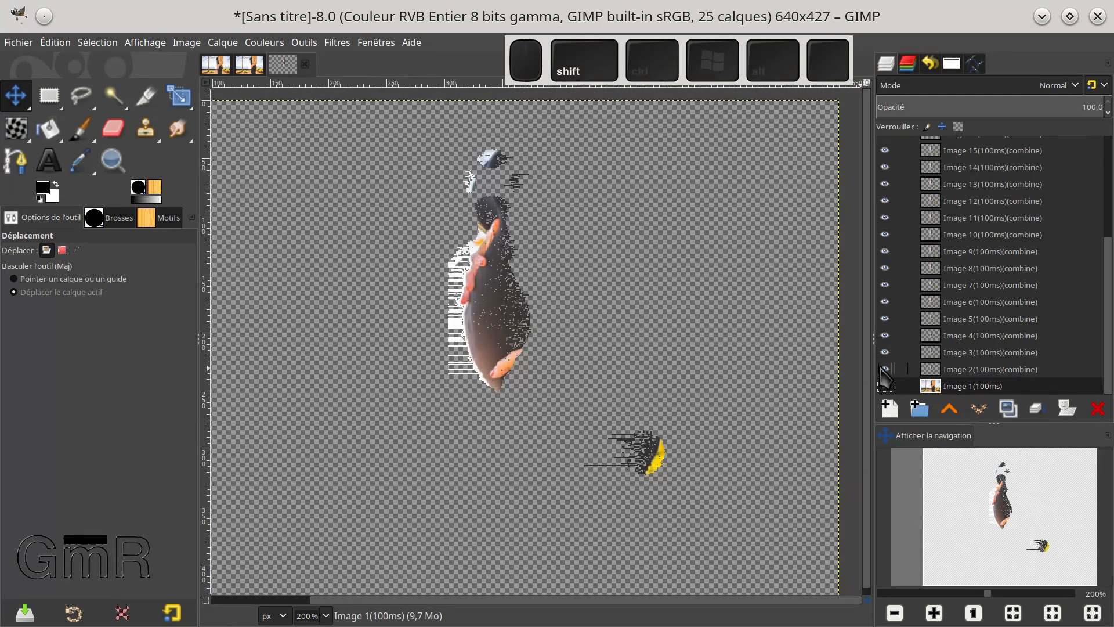
{"action": "scroll", "coordinate": [672, 300], "scroll_direction": "down", "scroll_amount": 2, "text": "ctrl"}
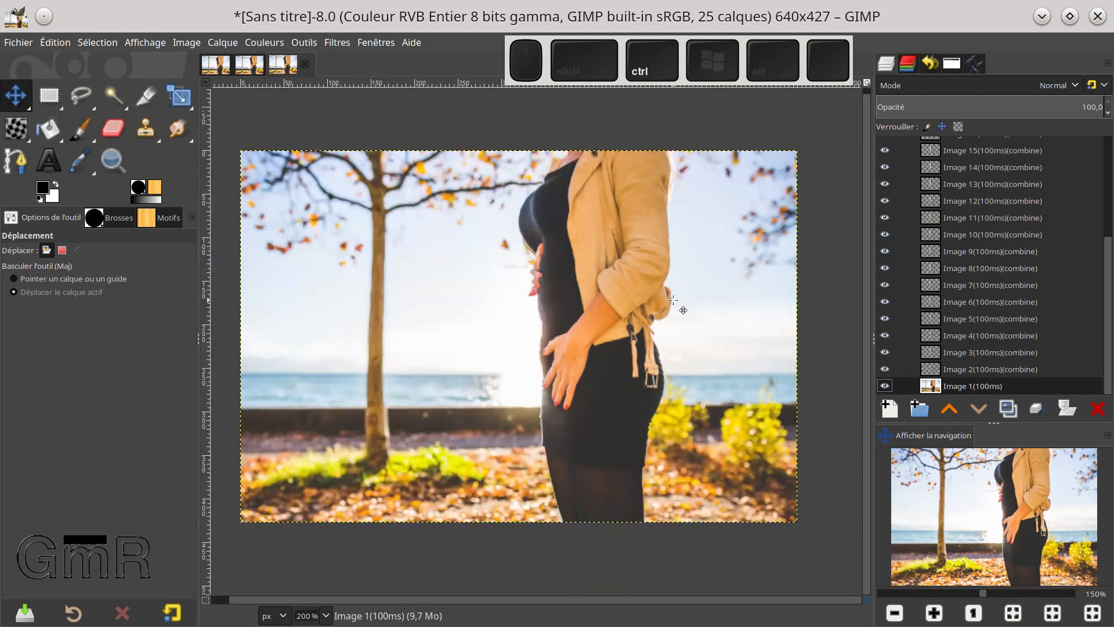
Step: Export the optimised image as GIF_LEGER.gif in the 031 folder and proceed to the GIF options
{"action": "left_click", "coordinate": [18, 43]}
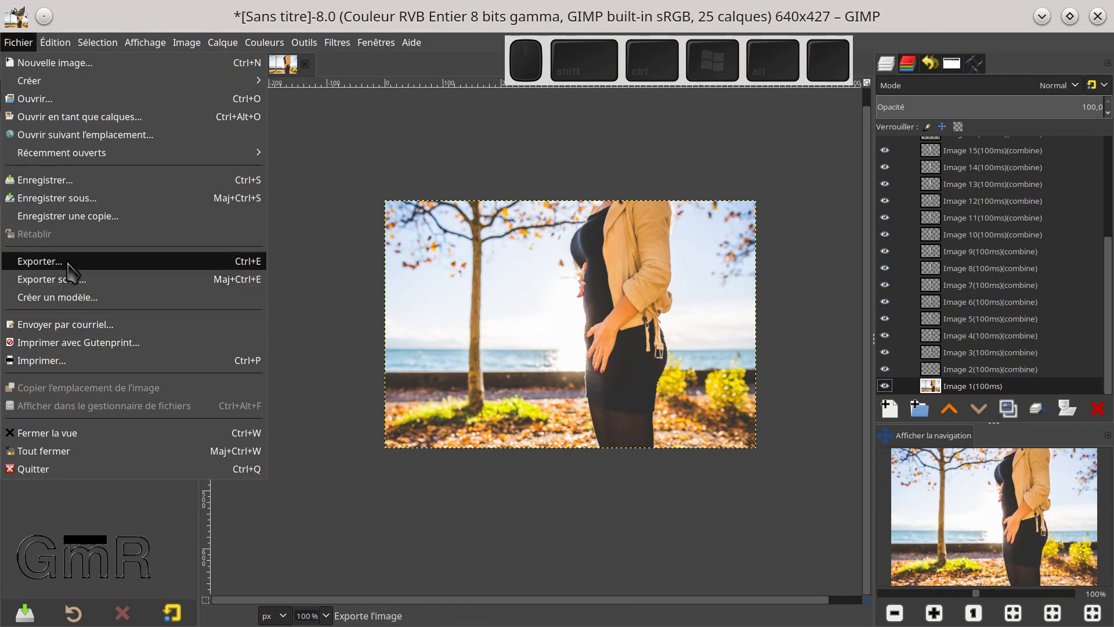
{"action": "left_click", "coordinate": [39, 261]}
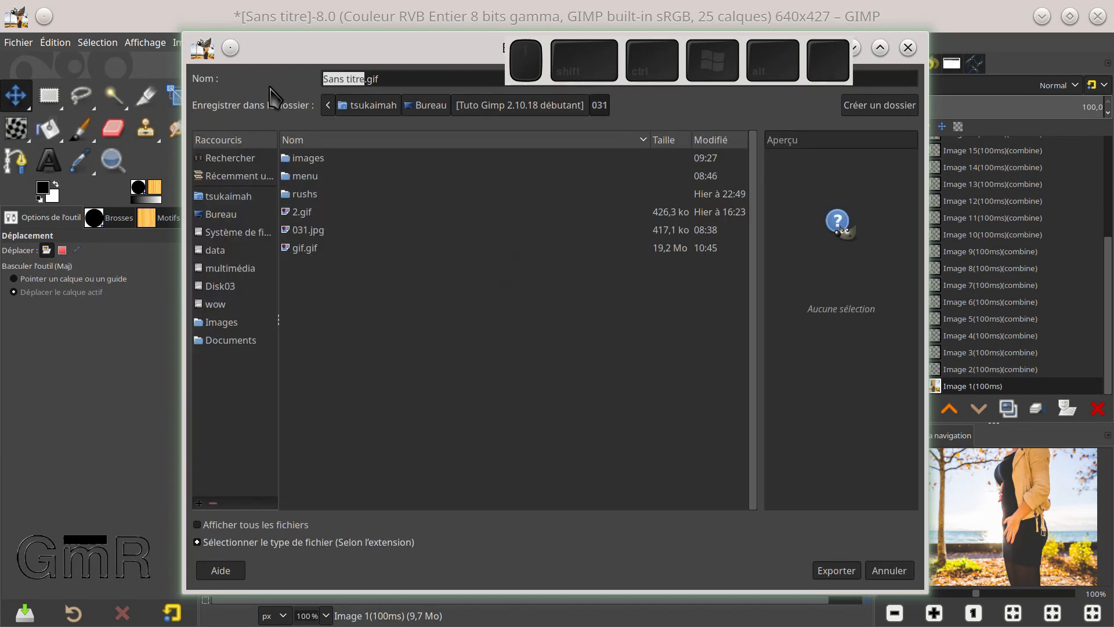
{"action": "left_click", "coordinate": [360, 81]}
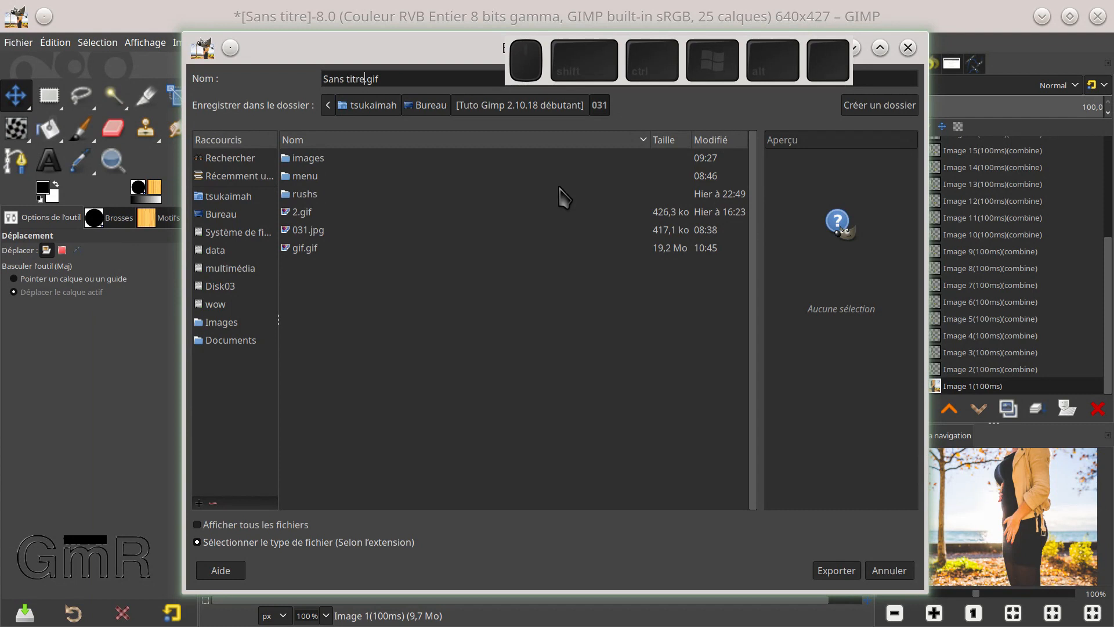
{"action": "key", "text": "BackSpace"}
{"action": "key", "text": "BackSpace"}
{"action": "key", "text": "BackSpace"}
{"action": "key", "text": "BackSpace"}
{"action": "key", "text": "BackSpace"}
{"action": "key", "text": "BackSpace"}
{"action": "key", "text": "BackSpace"}
{"action": "key", "text": "BackSpace"}
{"action": "key", "text": "BackSpace"}
{"action": "key", "text": "BackSpace"}
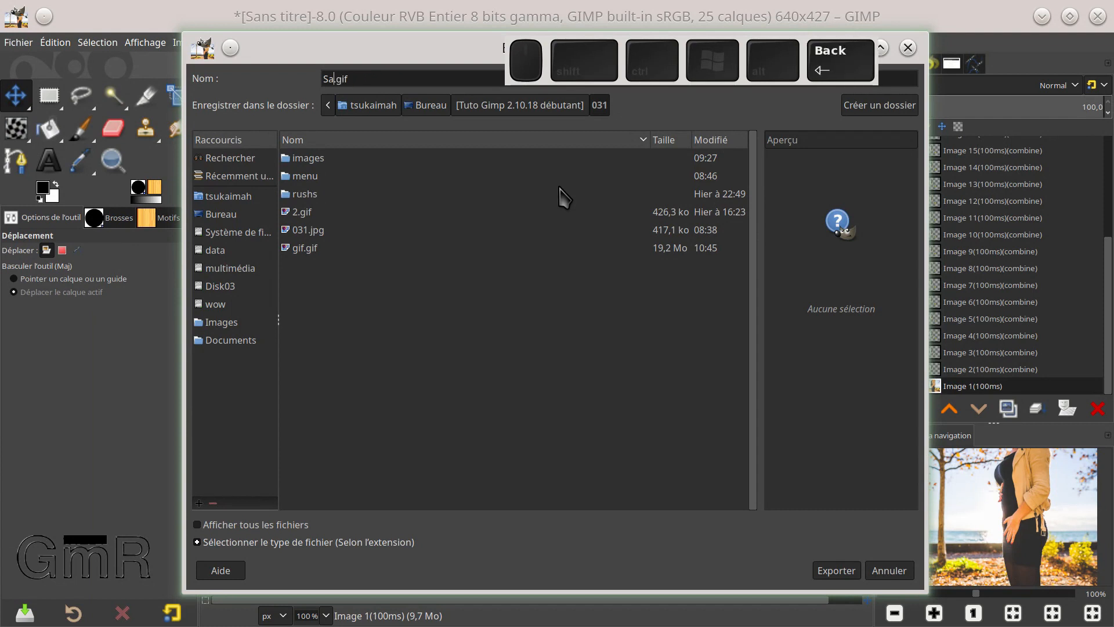
{"action": "type", "text": "GIF_LEGER"}
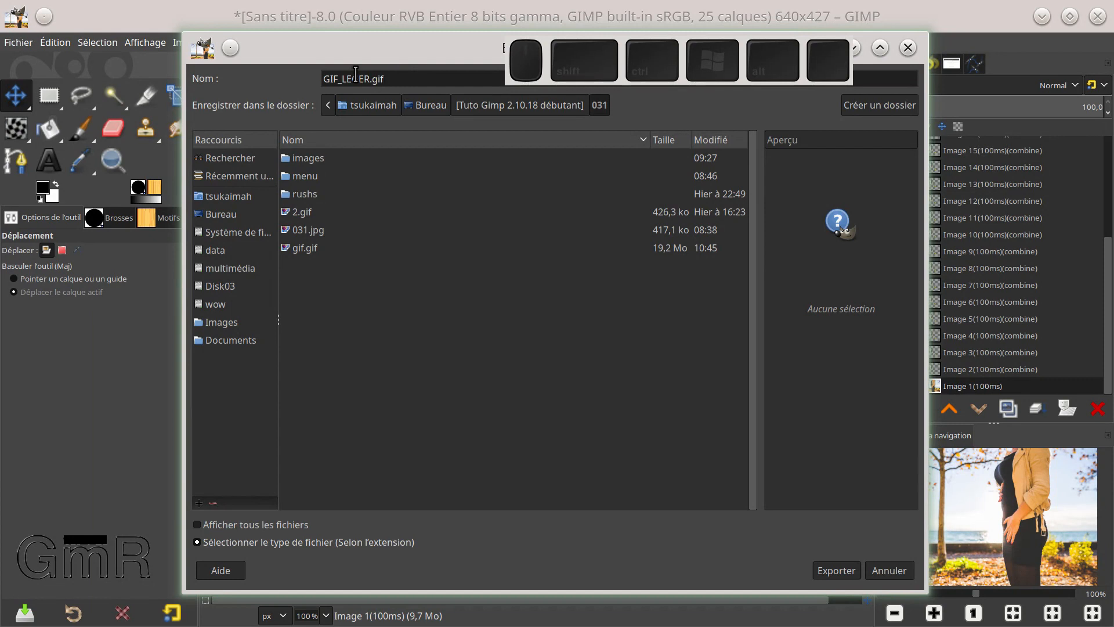
{"action": "left_click", "coordinate": [827, 569]}
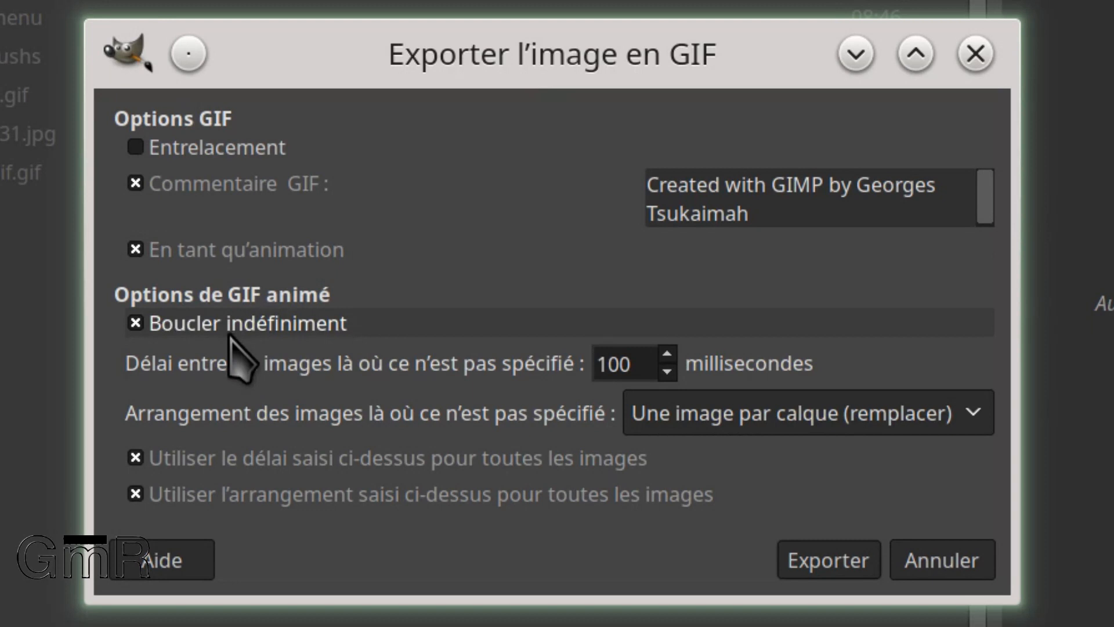
Step: Set the frame arrangement to Calques cumulatifs (combiner) and export the animated GIF
{"action": "left_click", "coordinate": [711, 414]}
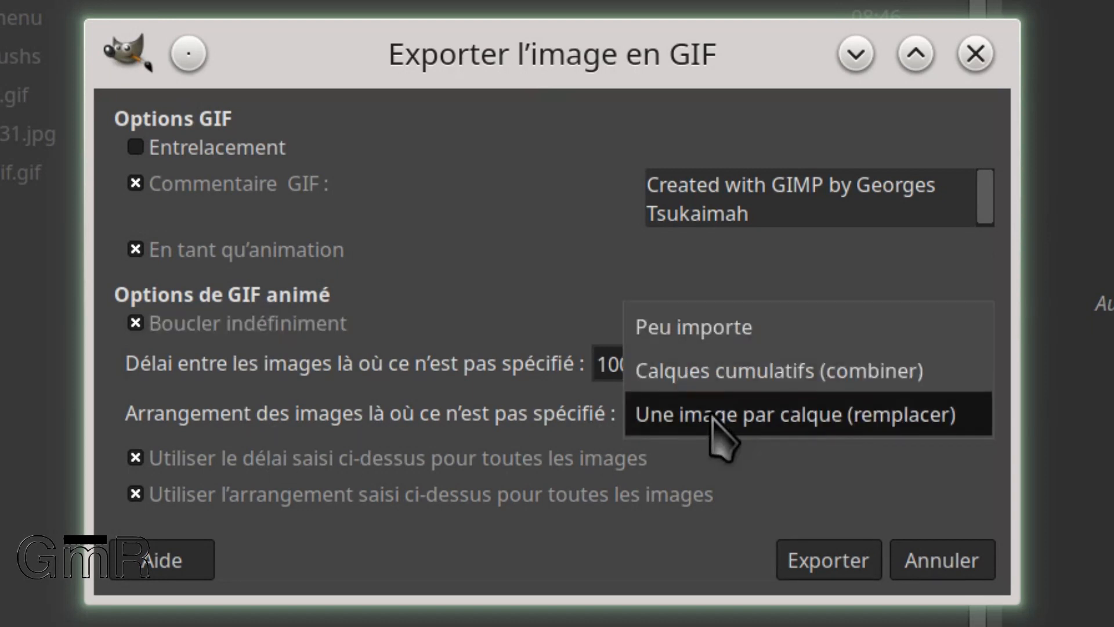
{"action": "left_click", "coordinate": [749, 370]}
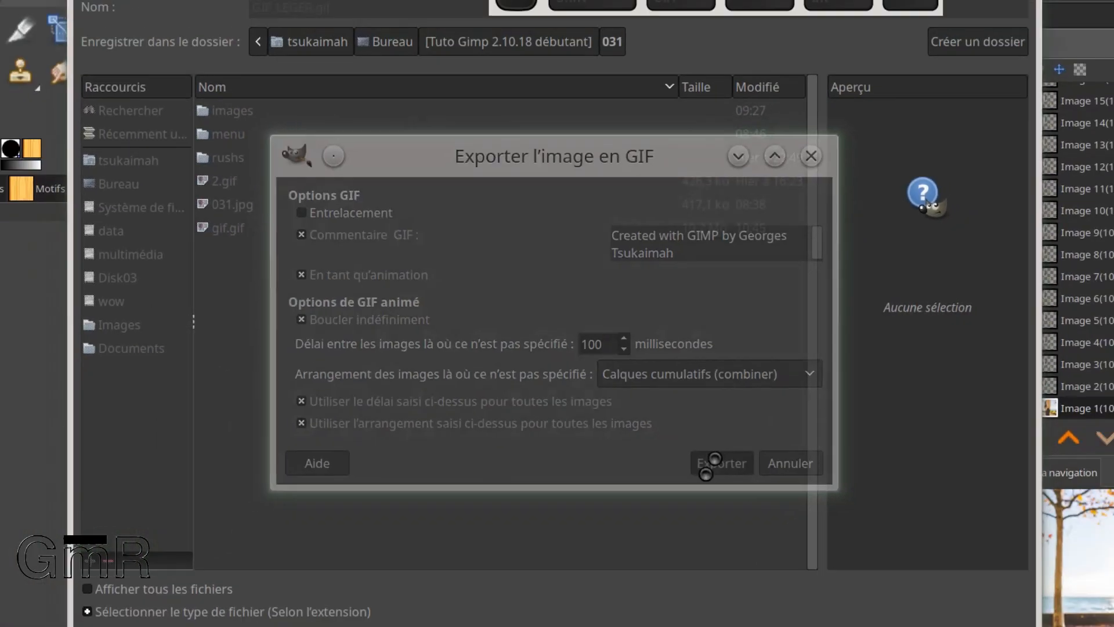
{"action": "left_click", "coordinate": [767, 512]}
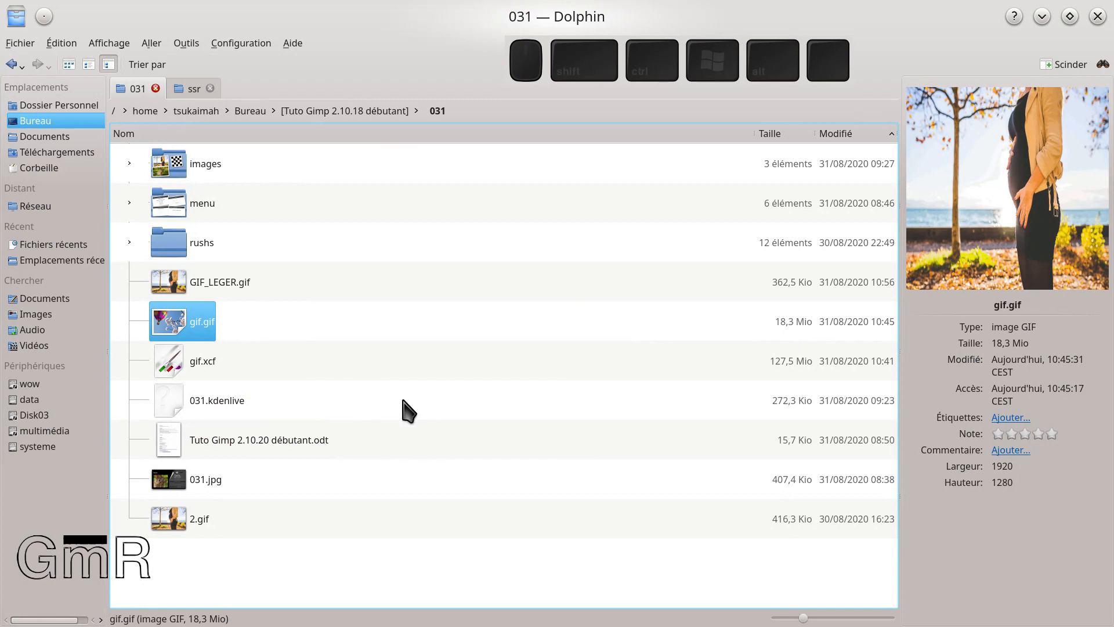
Step: In Dolphin, check GIF_LEGER.gif's file size, play the animation in Gwenview, close the viewer and minimise the file manager
{"action": "left_click", "coordinate": [205, 288]}
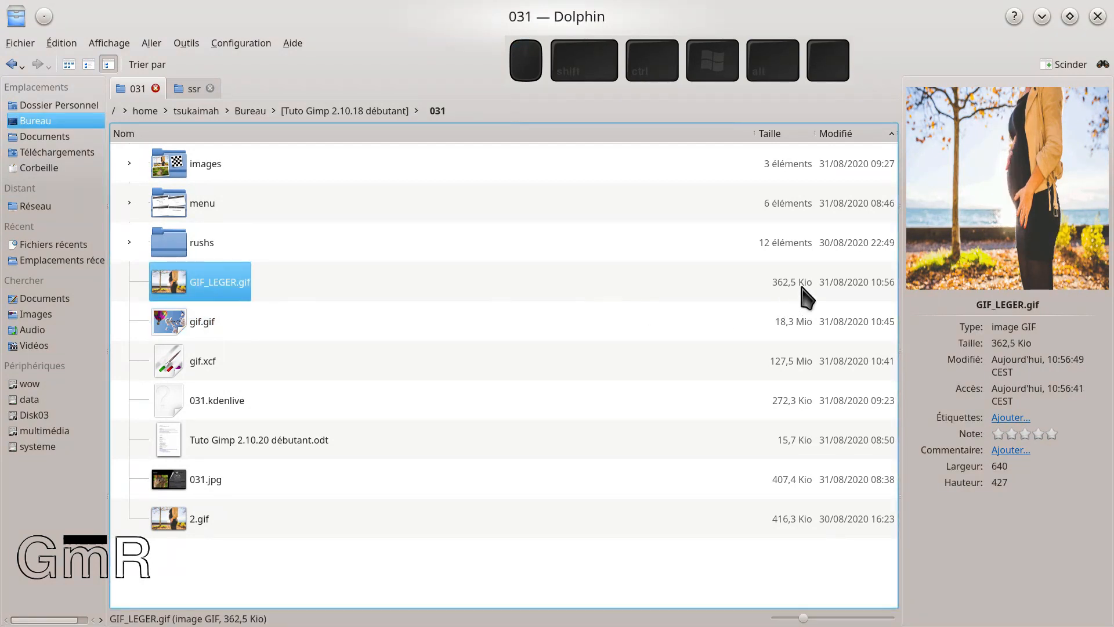
{"action": "double_click", "coordinate": [207, 291]}
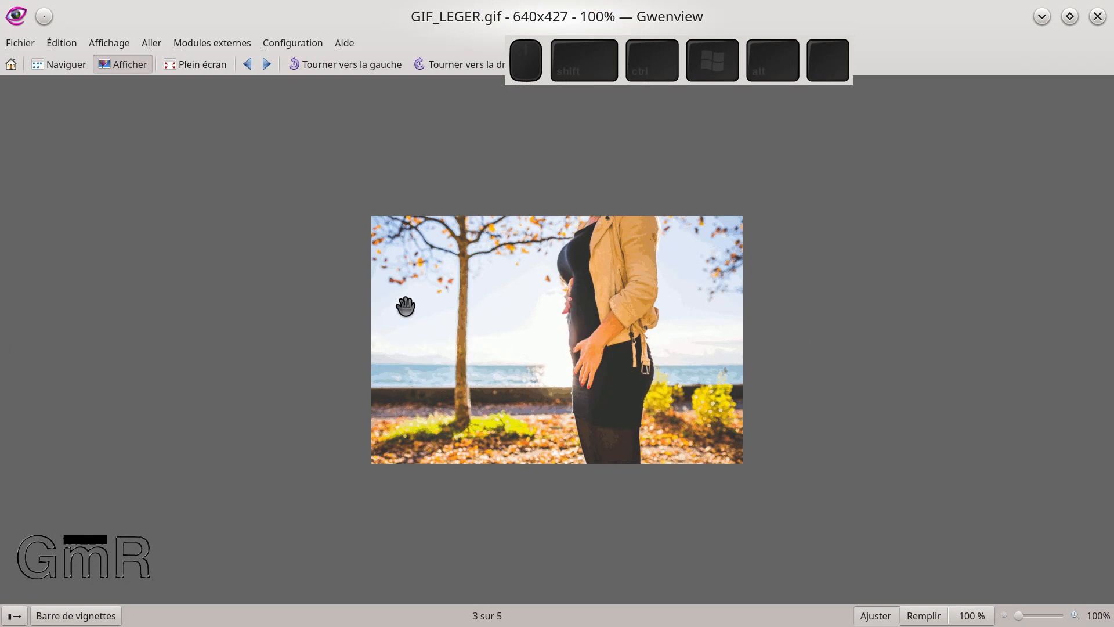
{"action": "left_click", "coordinate": [1098, 16]}
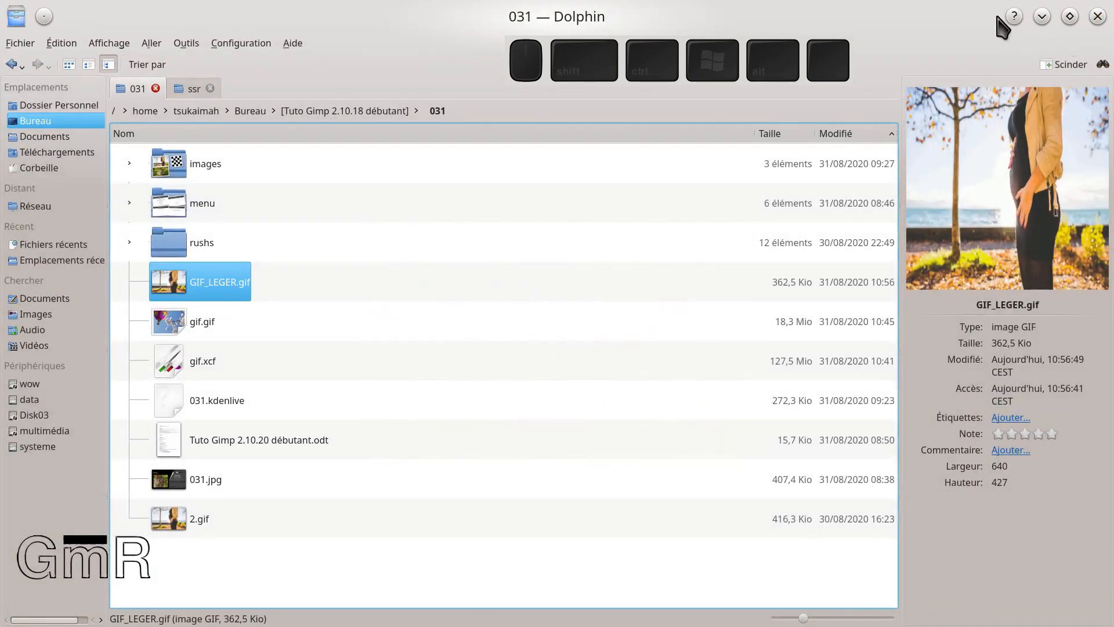
{"action": "left_click", "coordinate": [1042, 16]}
{"action": "left_click", "coordinate": [13, 132]}
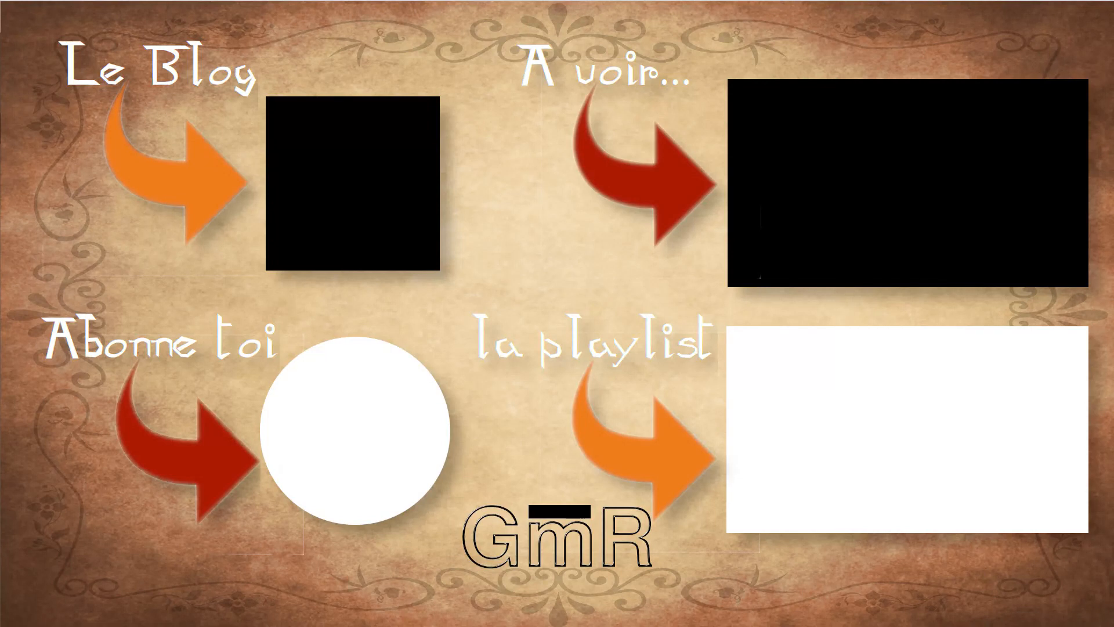